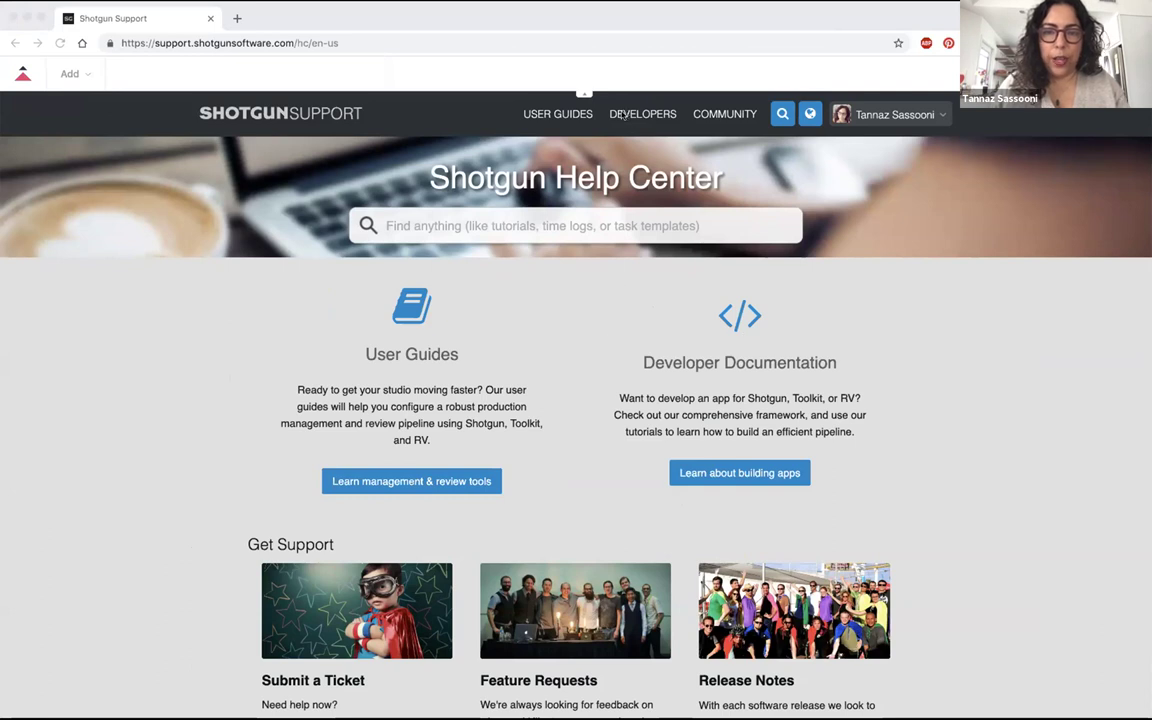
- Load developer.shotgunsoftware.com from the Shotgun Help Center's DEVELOPERS link
click(586, 283)
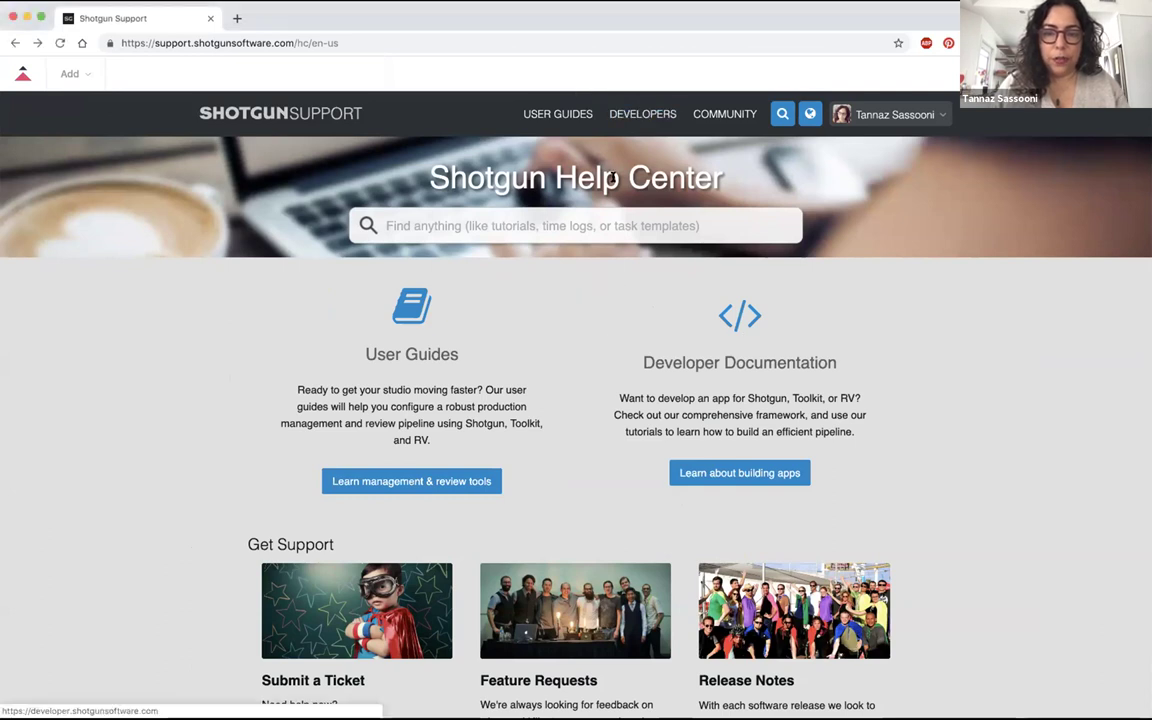
click(645, 111)
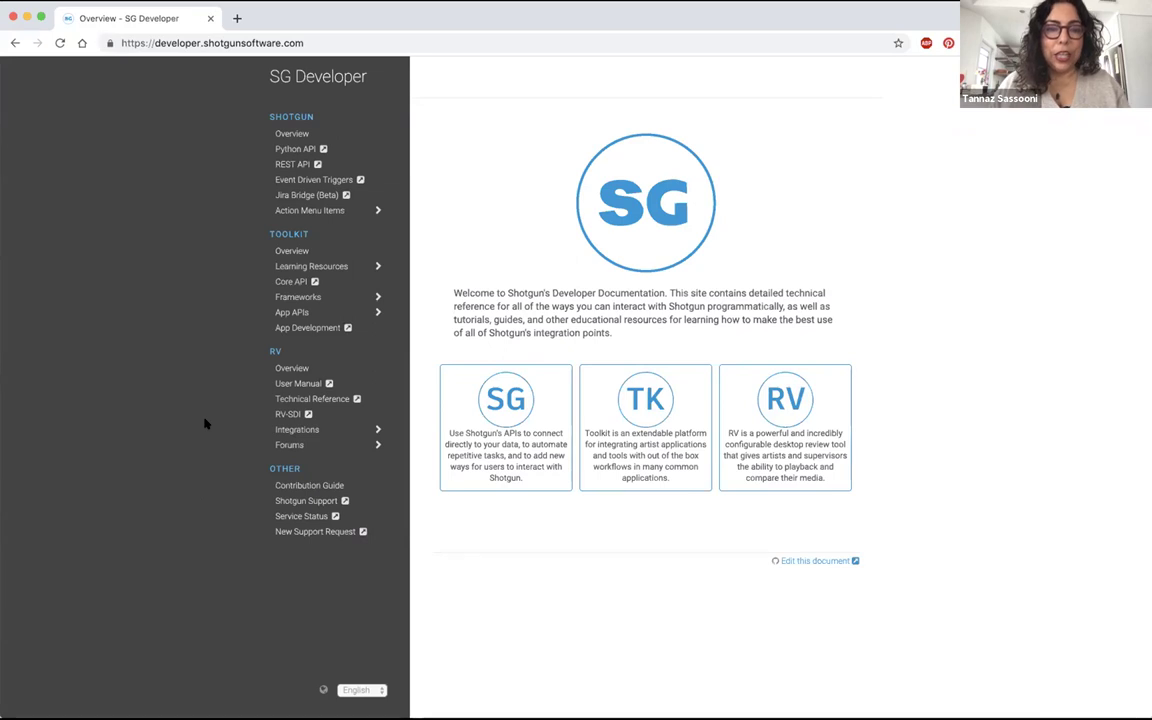
- Open the Python API3 reference in a new tab, then return to the Overview tab
click(329, 149)
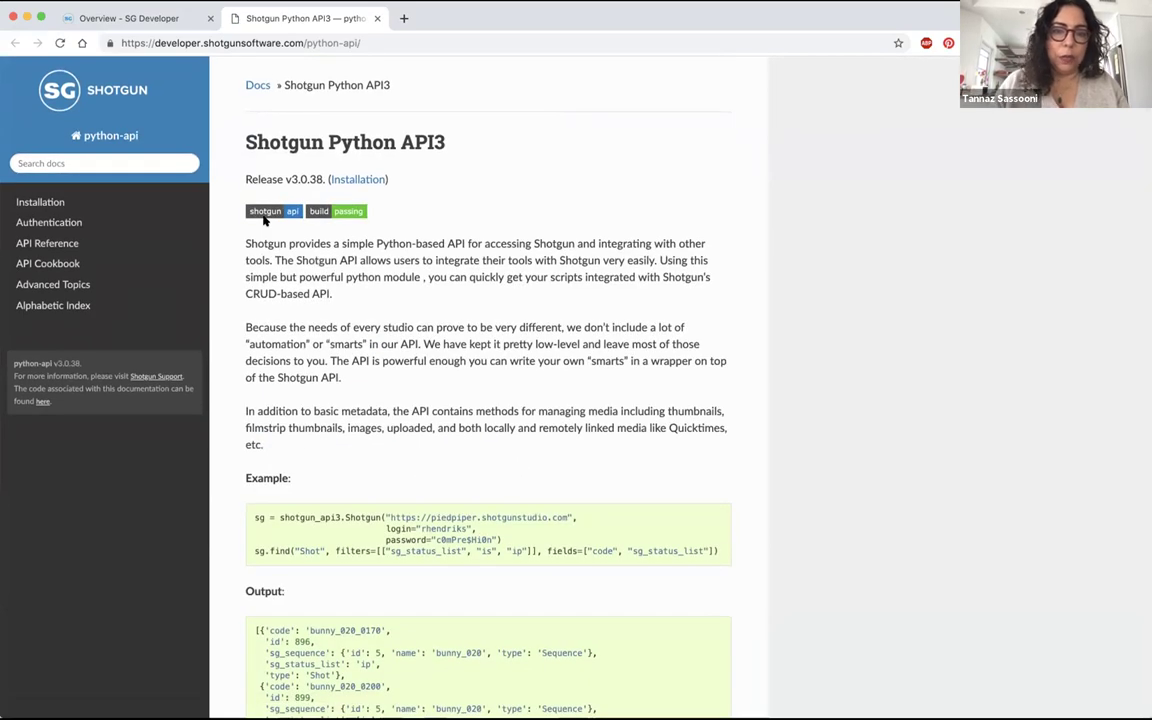
click(145, 18)
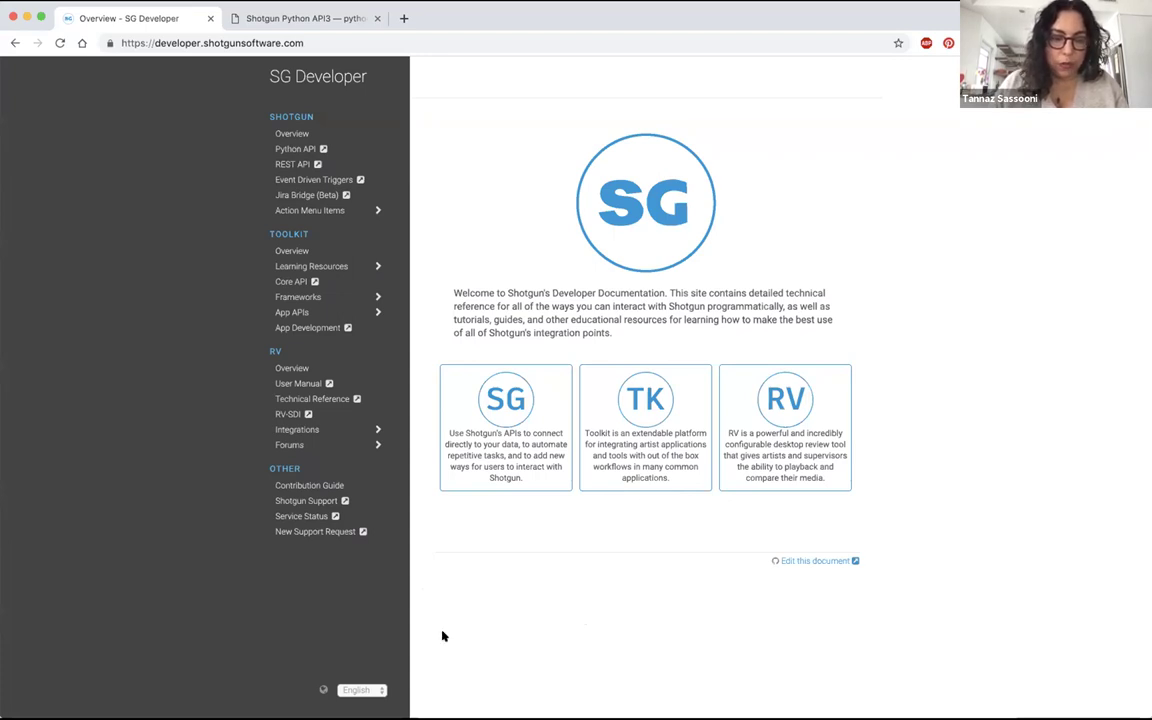
click(342, 690)
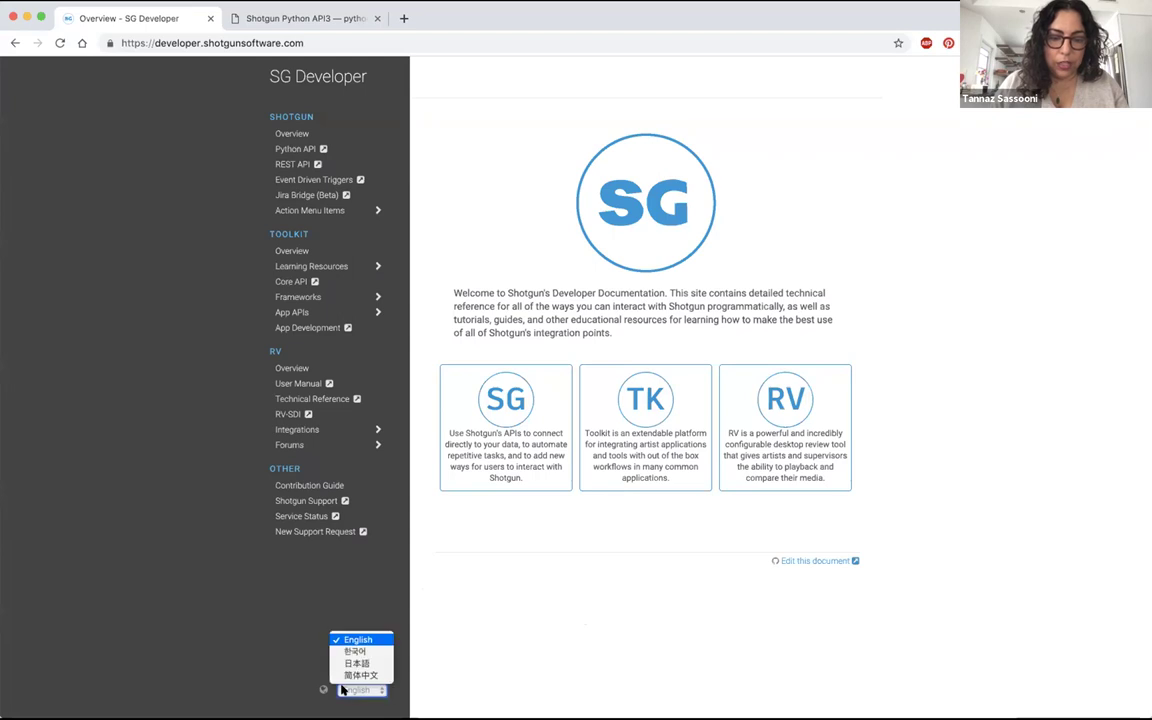
key(Return)
click(358, 689)
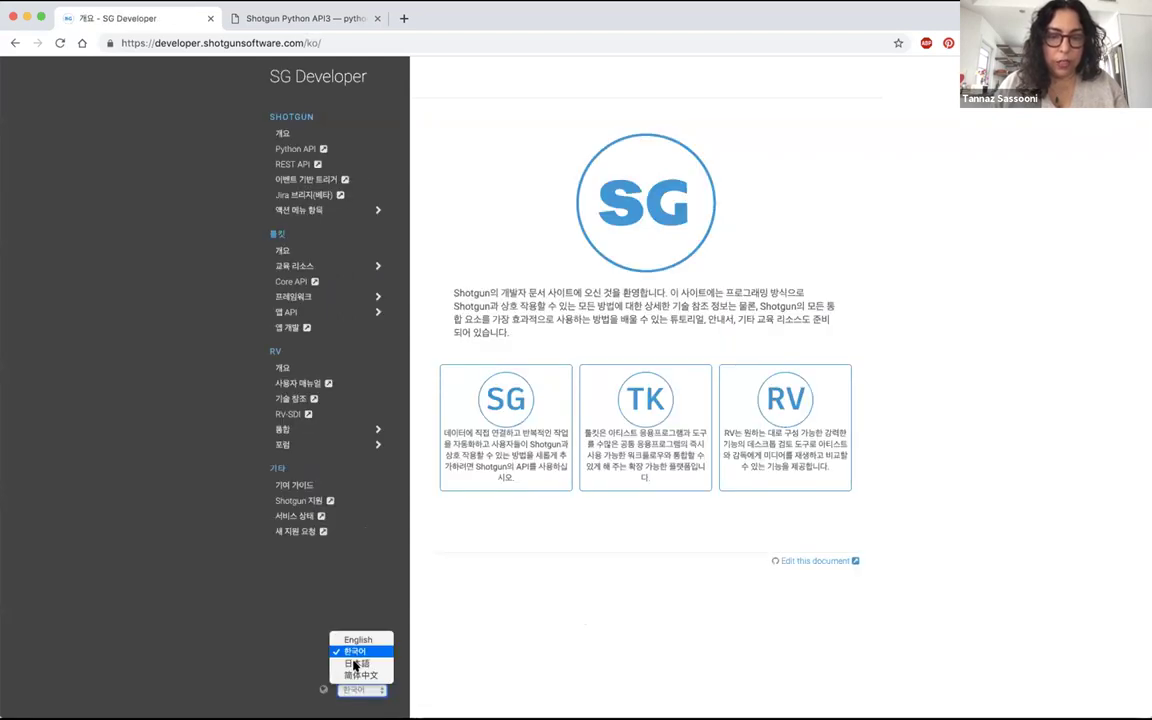
key(Down)
key(Return)
click(354, 688)
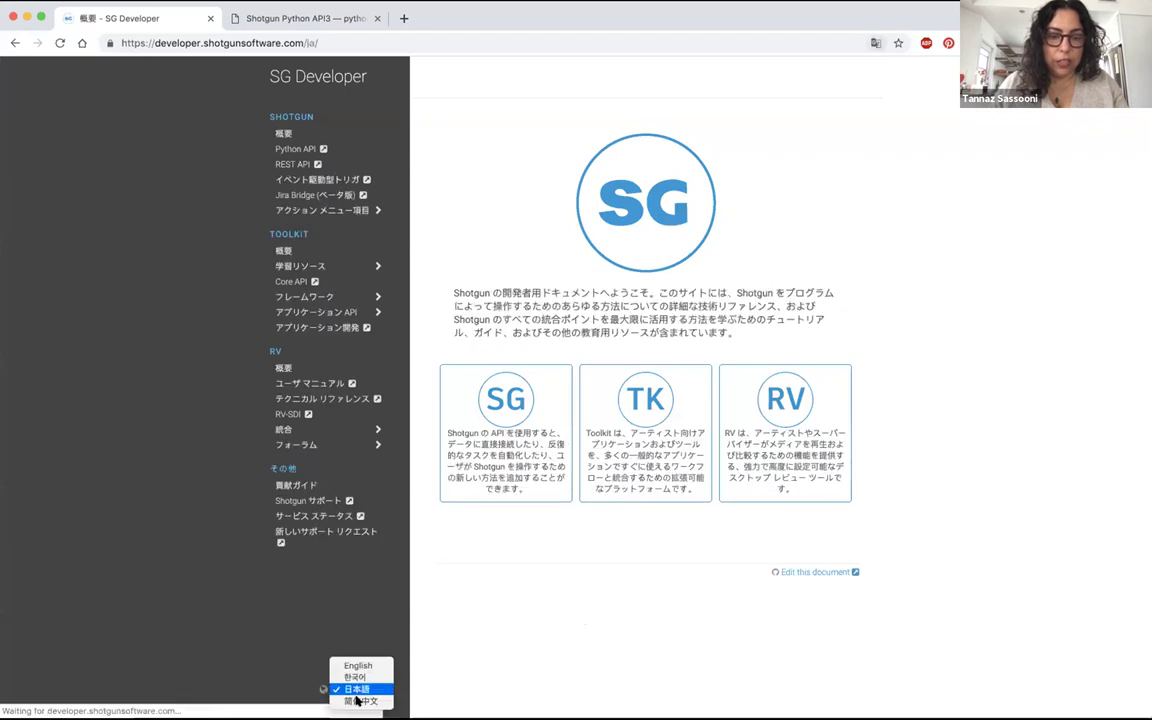
key(Down)
key(Return)
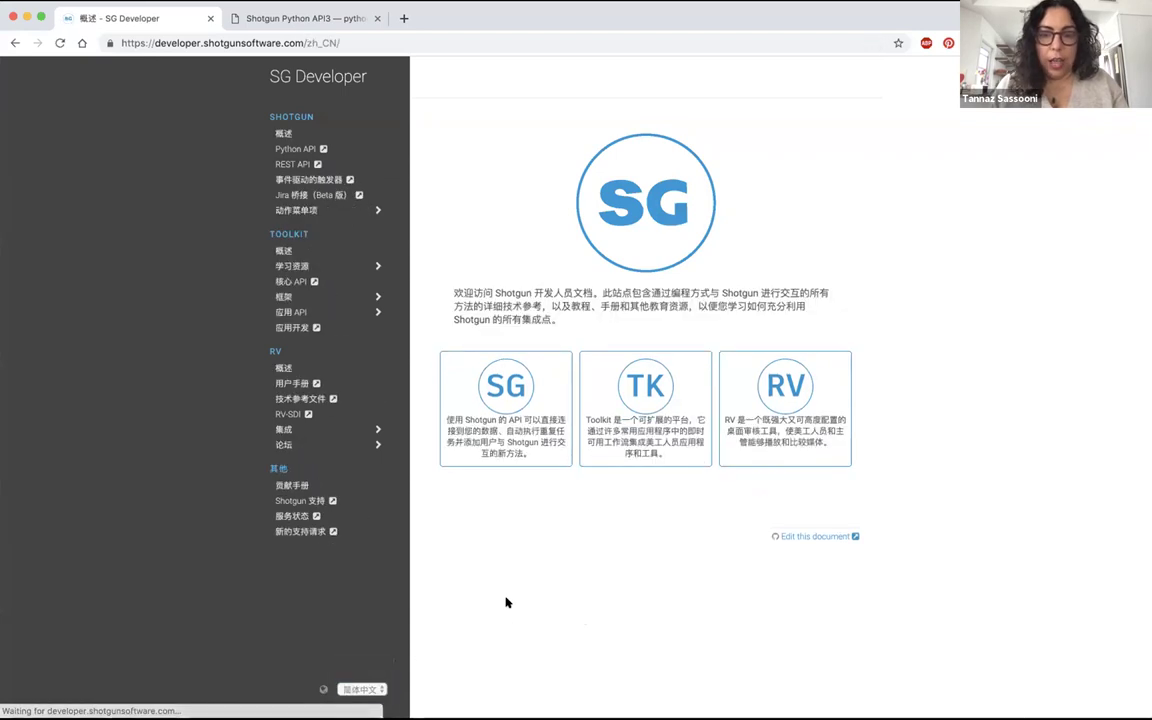
click(362, 689)
click(357, 652)
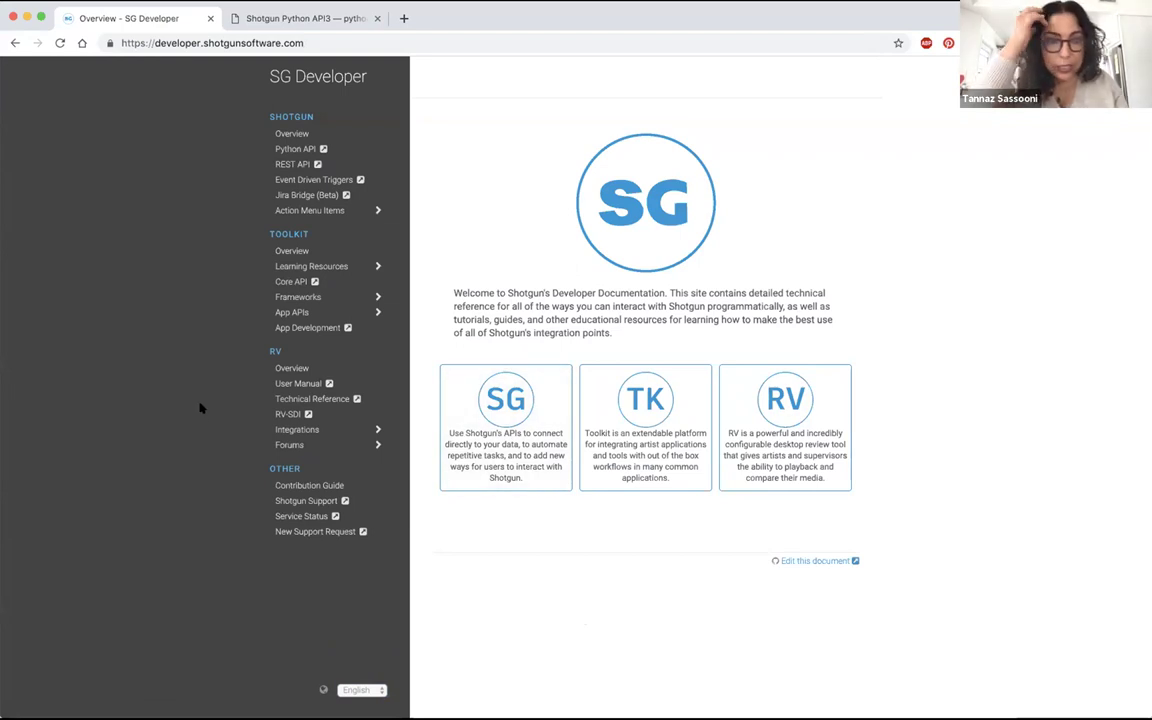
- Open Learning Resources > Toolkit Basics Guides > Configuration Setup in the sidebar
click(318, 266)
click(327, 281)
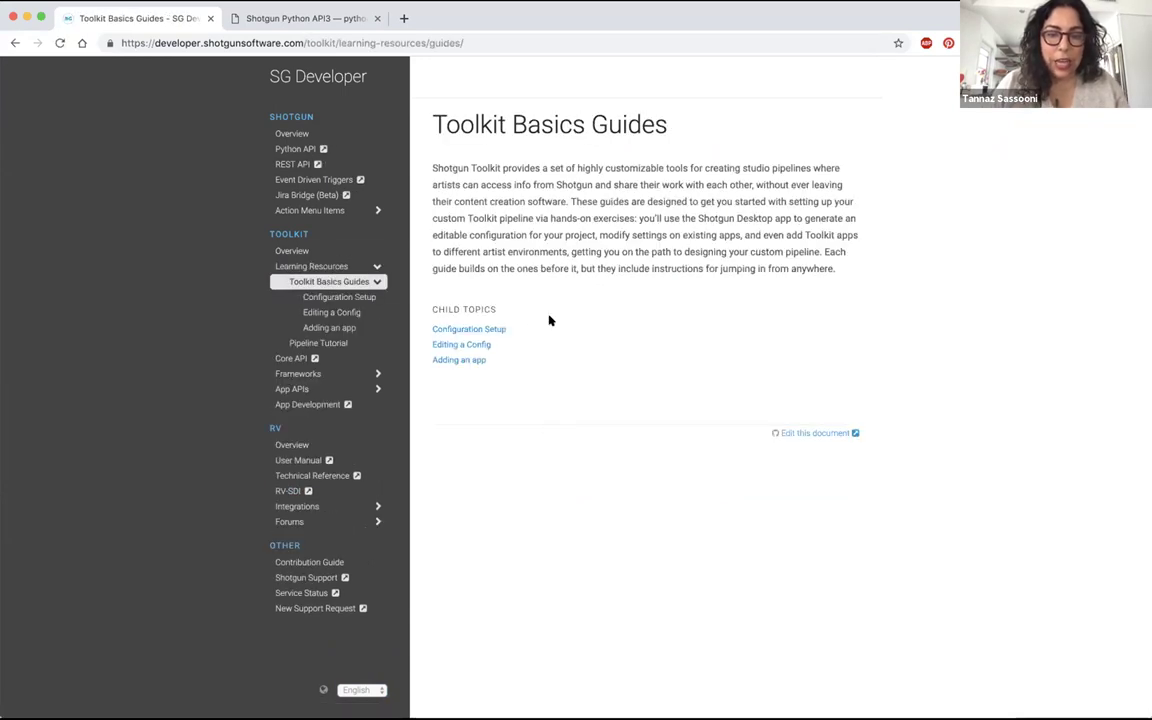
click(499, 330)
- Read the Configuration Setup guide down to its closing pointer to Editing a Pipeline Configuration
scroll(858, 565, down, 5)
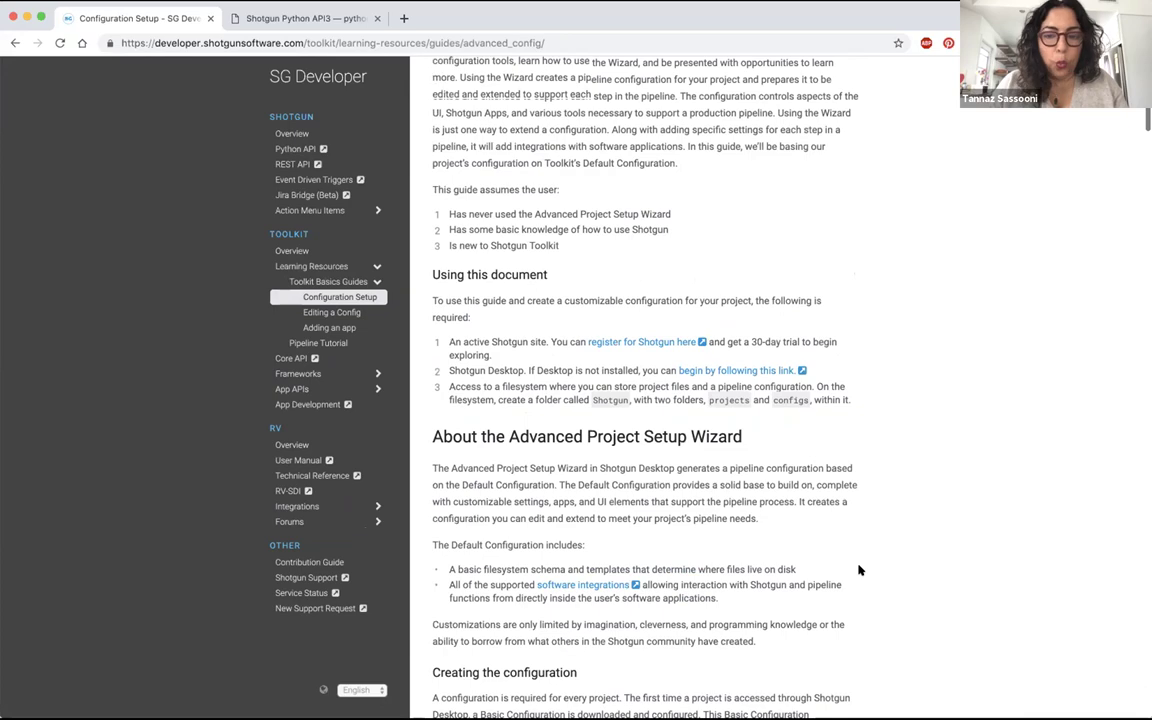
scroll(858, 570, down, 15)
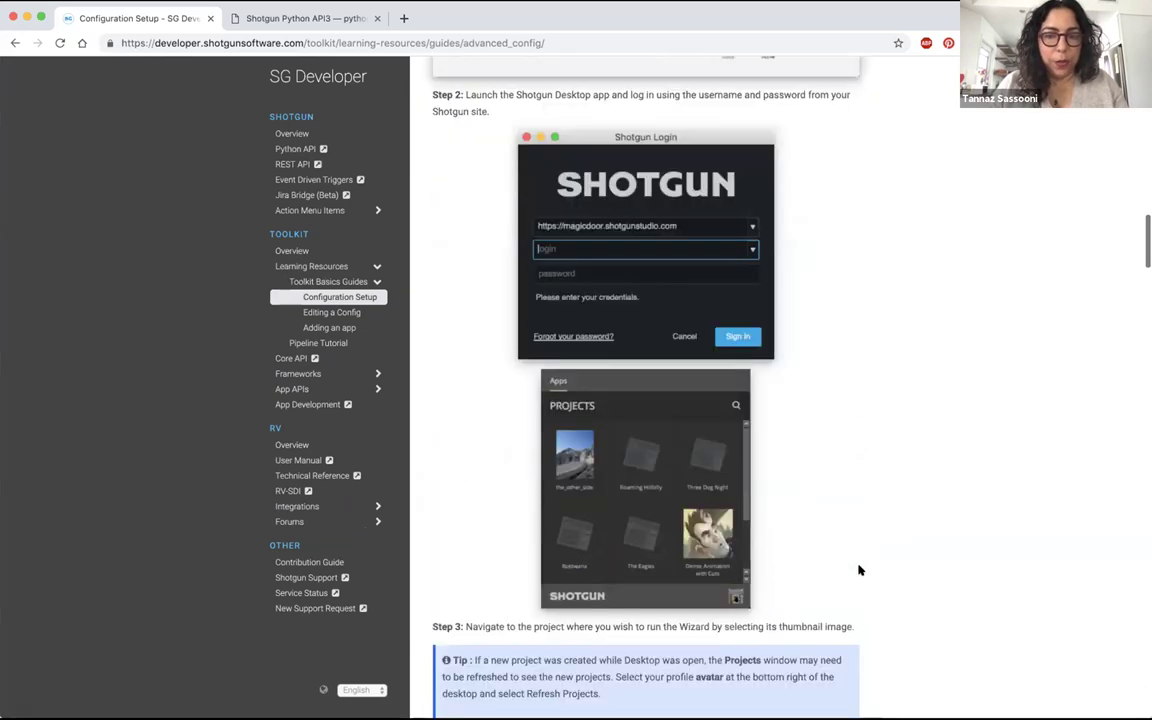
scroll(858, 570, down, 20)
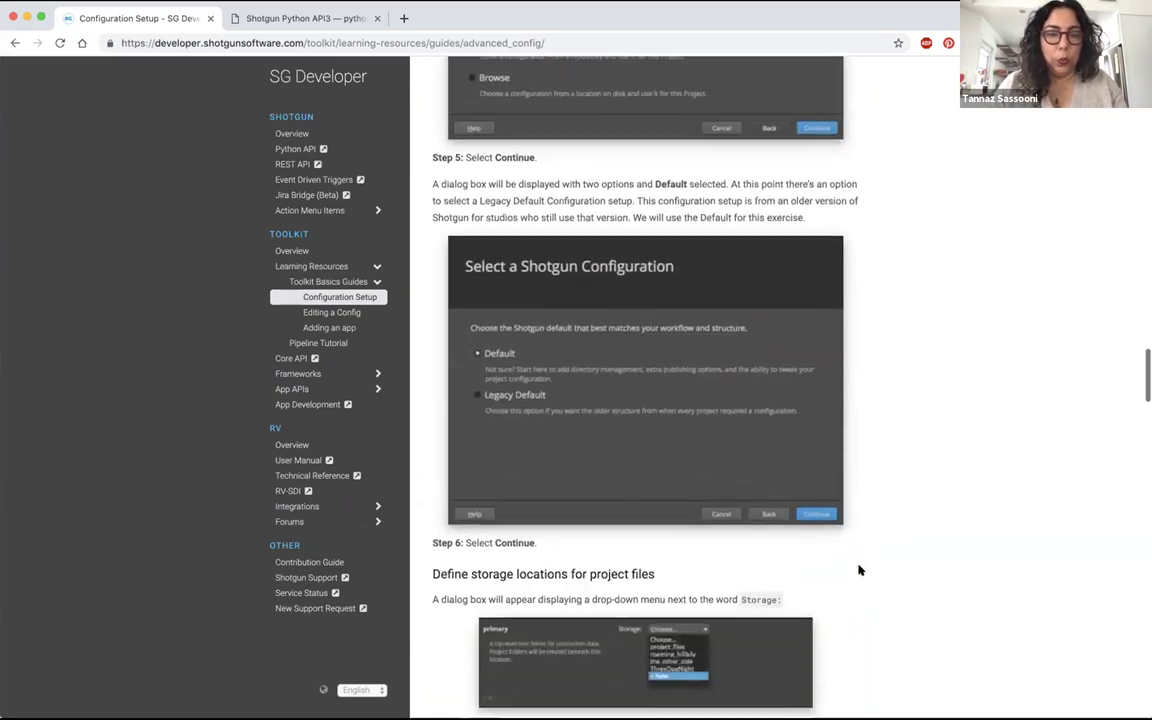
scroll(858, 570, down, 4)
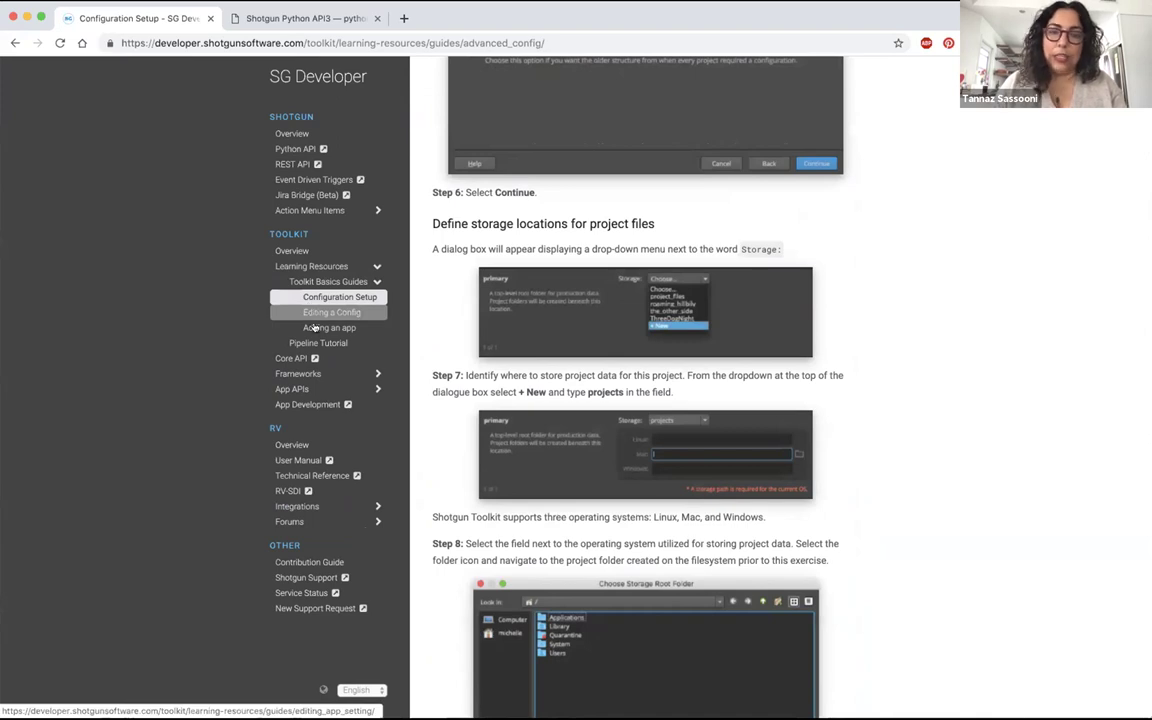
scroll(860, 530, down, 2)
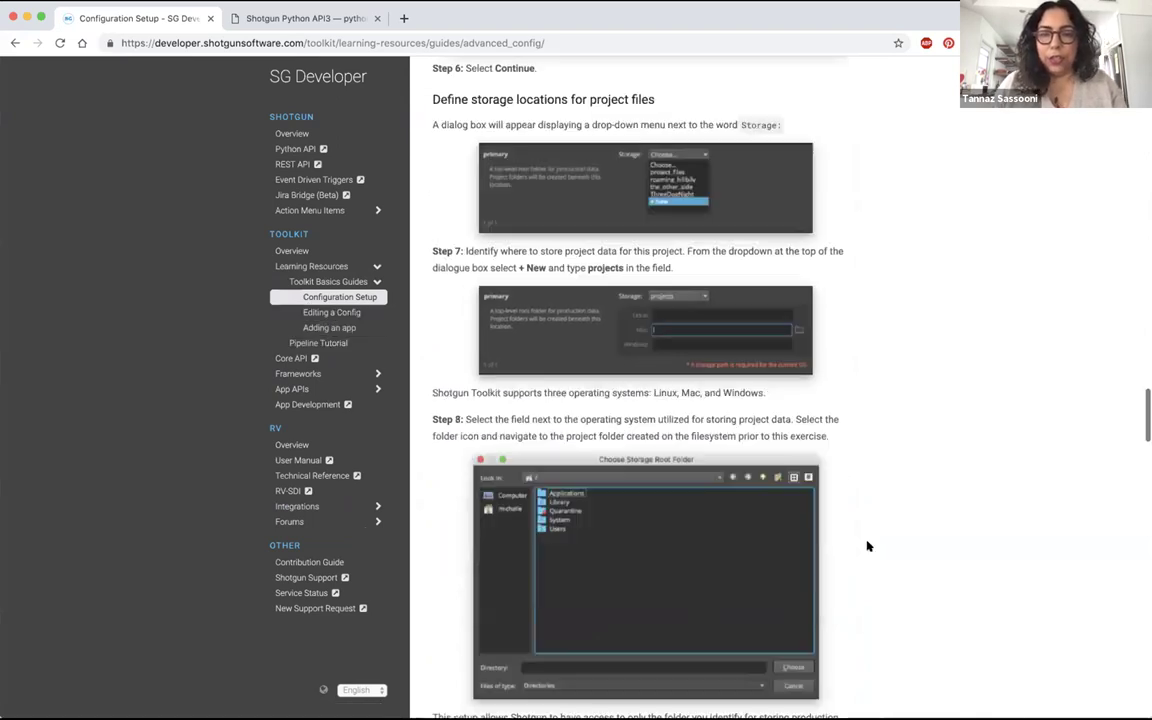
scroll(868, 546, down, 10)
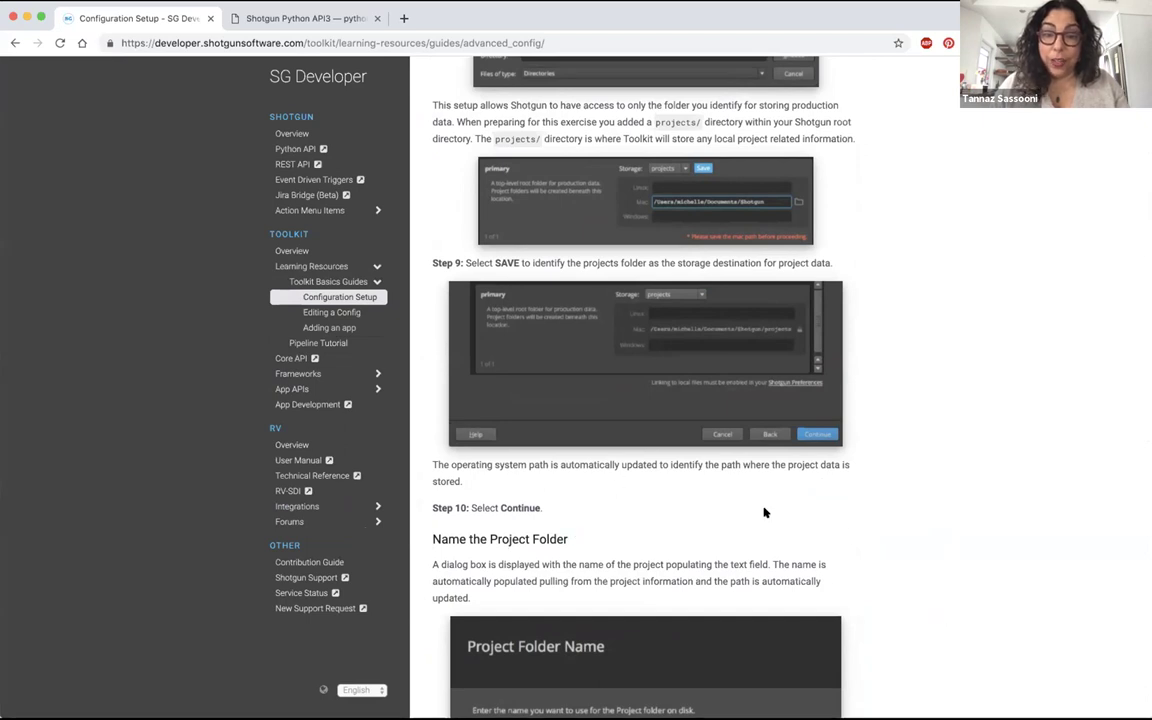
scroll(767, 531, down, 5)
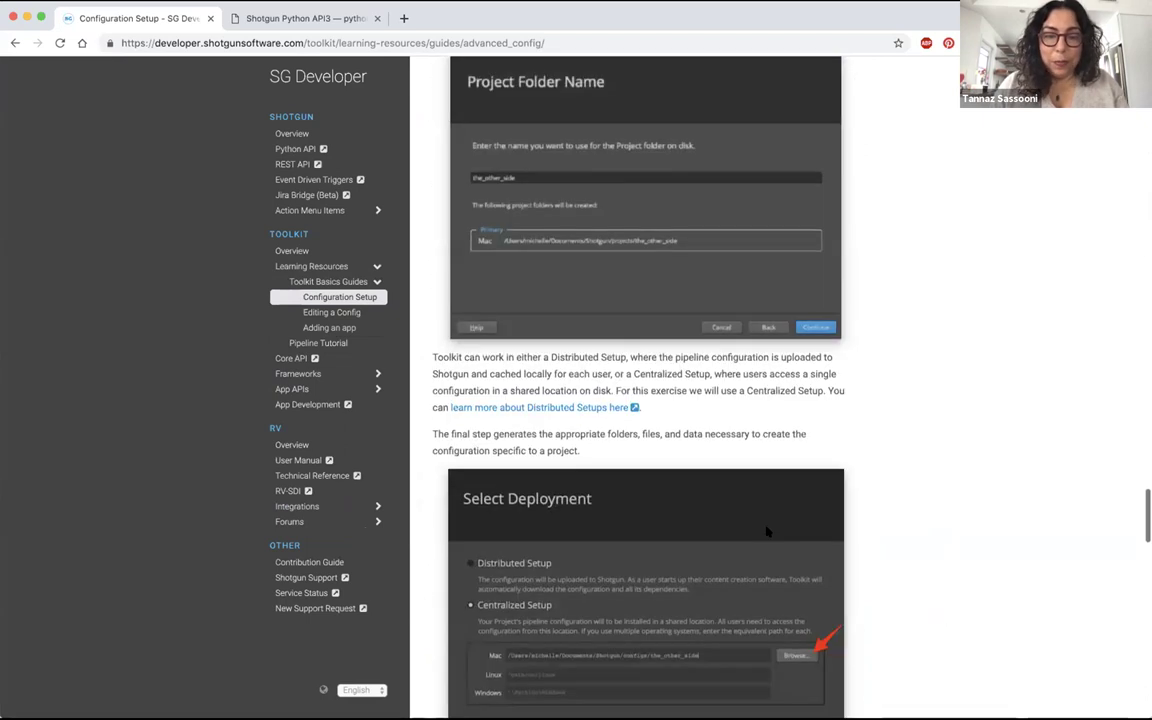
scroll(767, 531, down, 2)
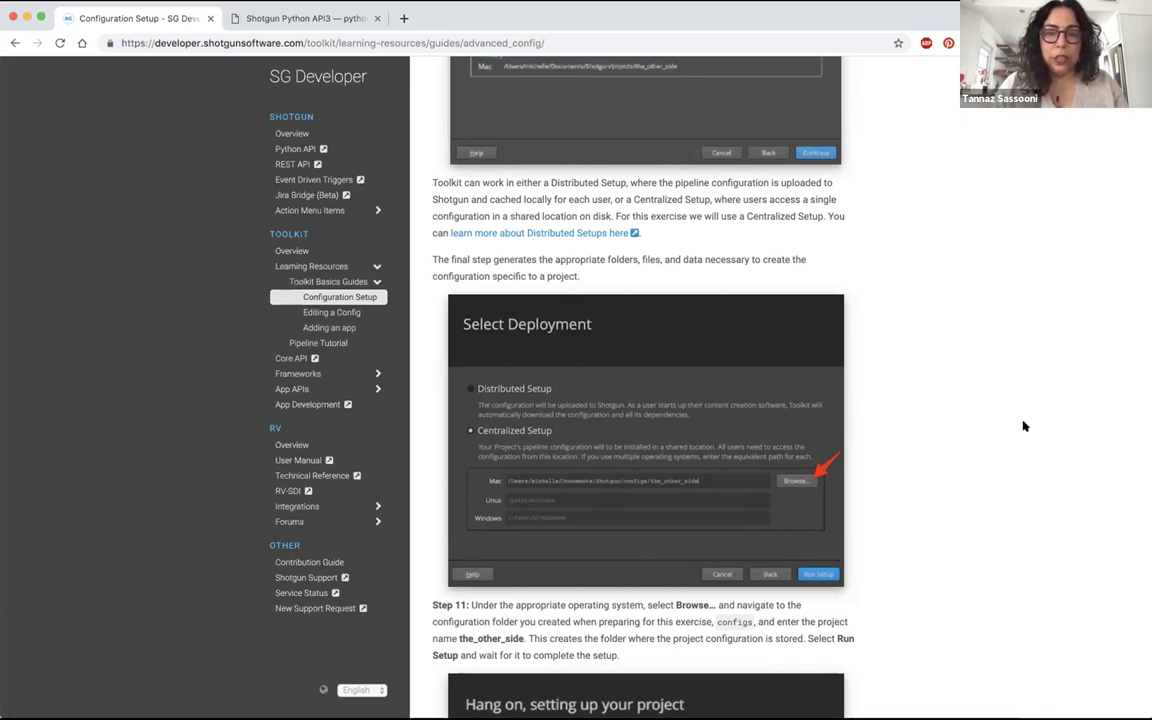
scroll(1044, 579, down, 5)
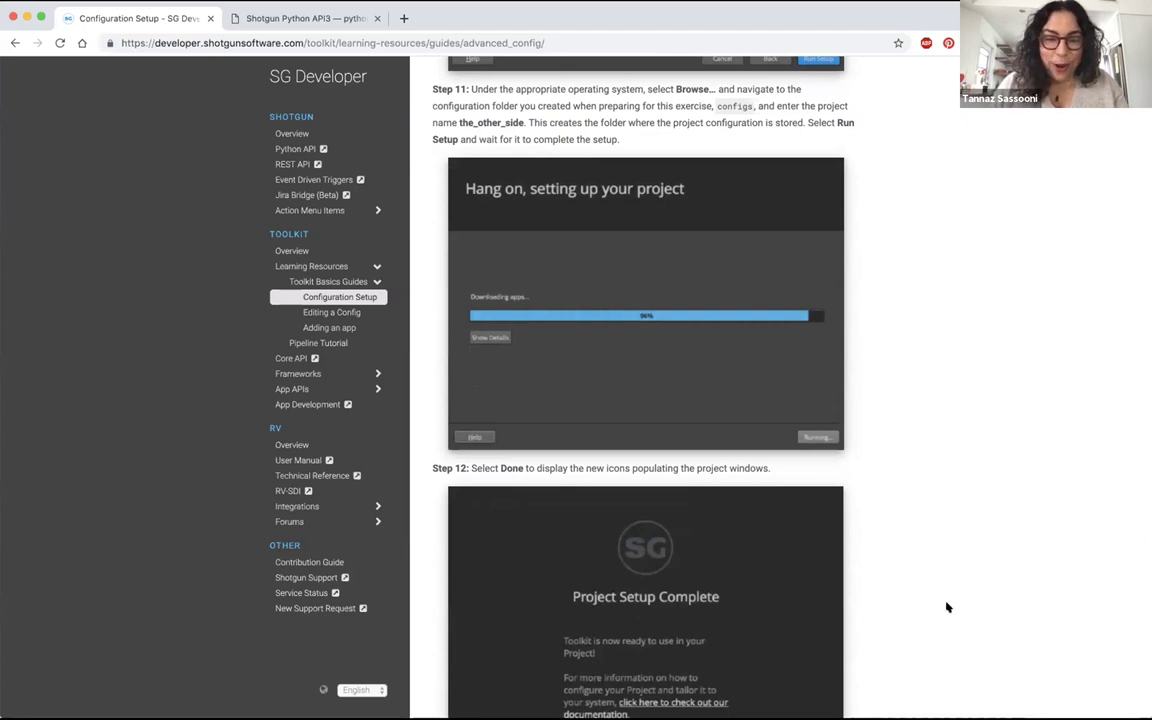
scroll(947, 607, down, 20)
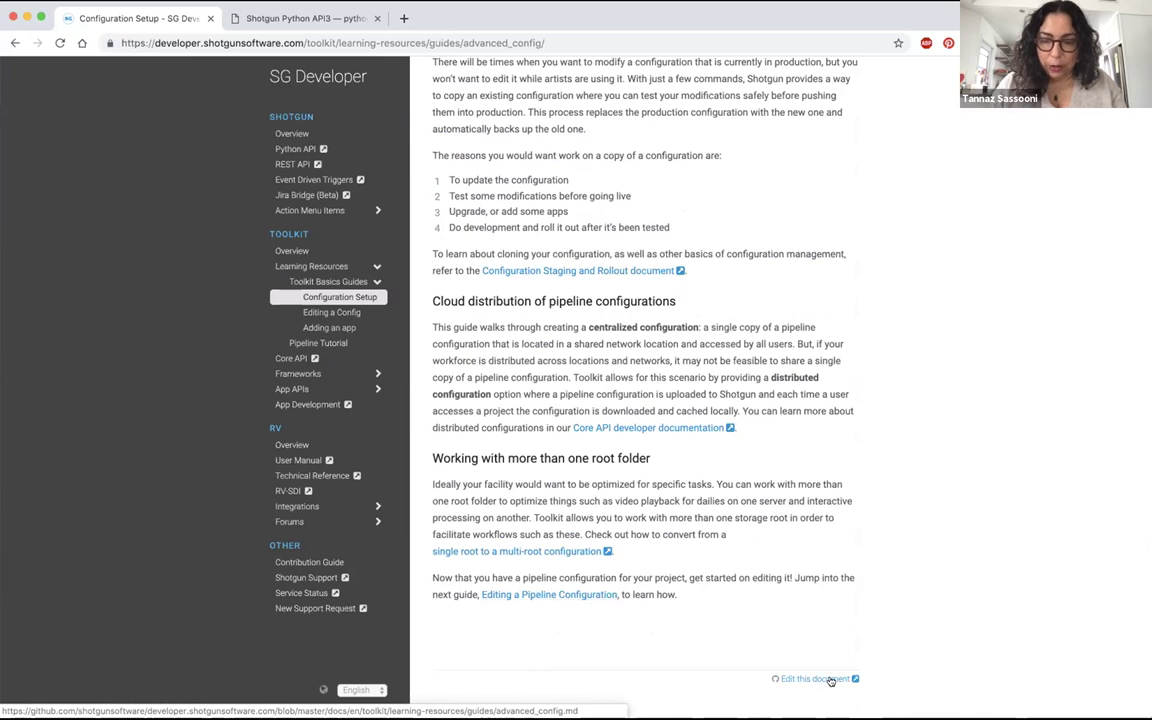
- Open the guide's advanced_config.md source file on GitHub via Edit this document
click(830, 680)
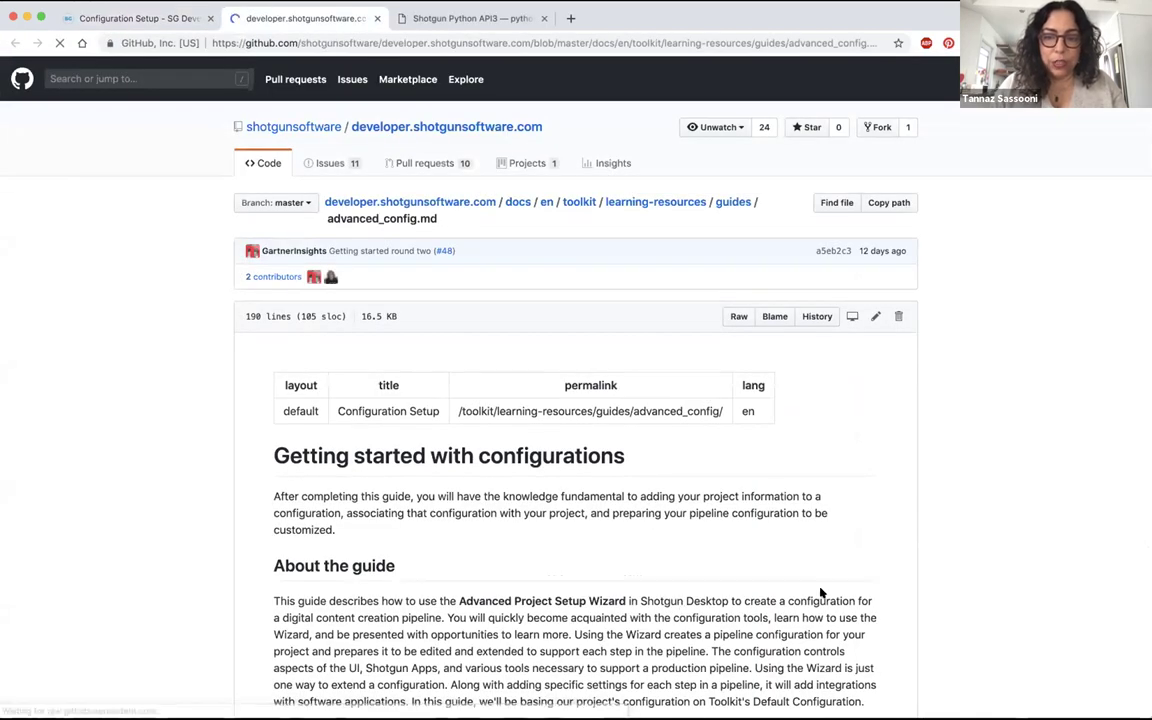
scroll(820, 593, down, 20)
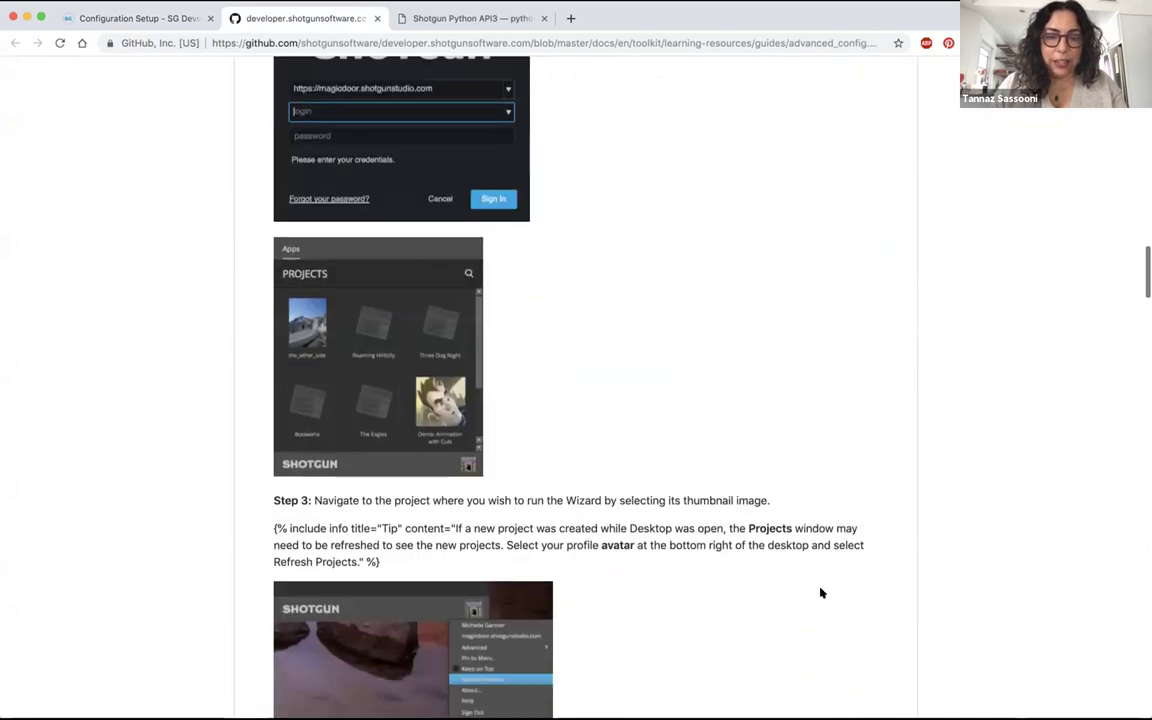
scroll(820, 593, up, 20)
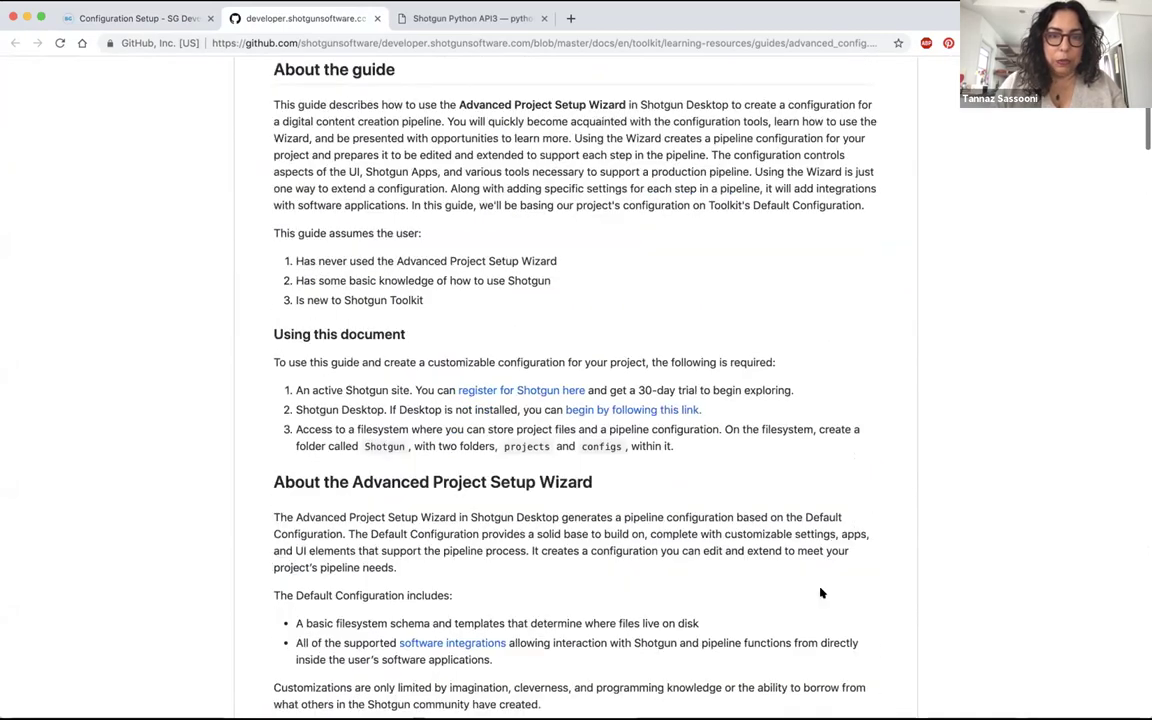
scroll(820, 593, up, 4)
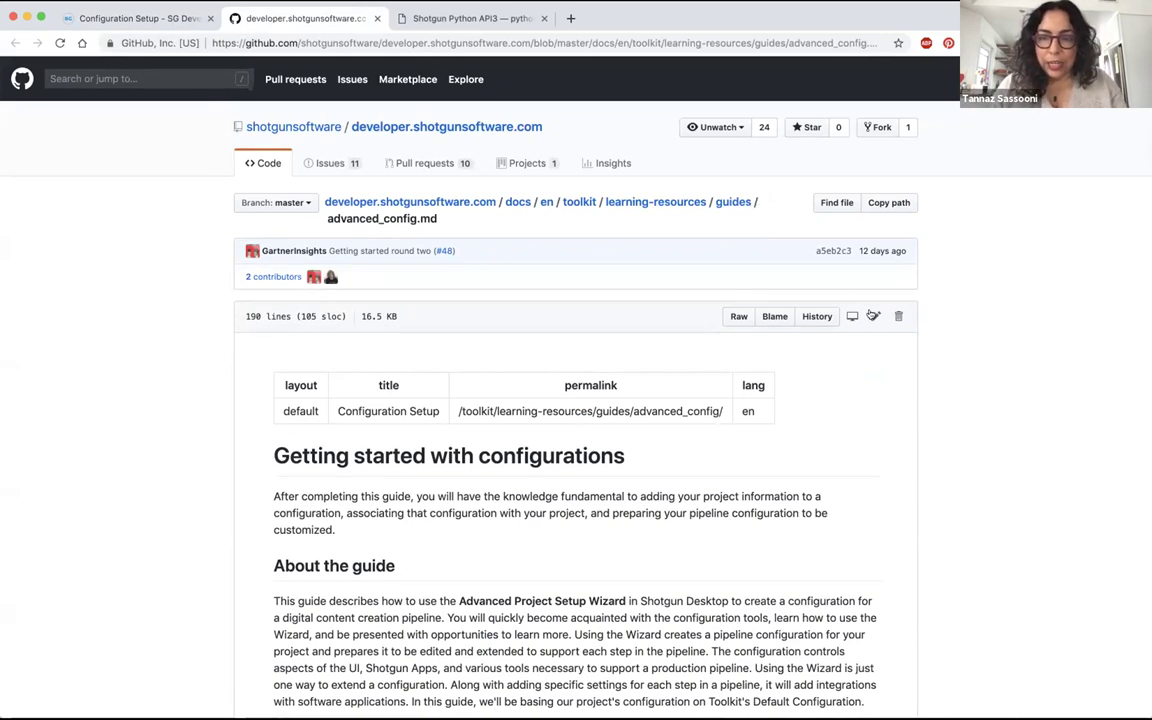
- Put advanced_config.md into edit mode and bring the Commit changes form into view
click(874, 316)
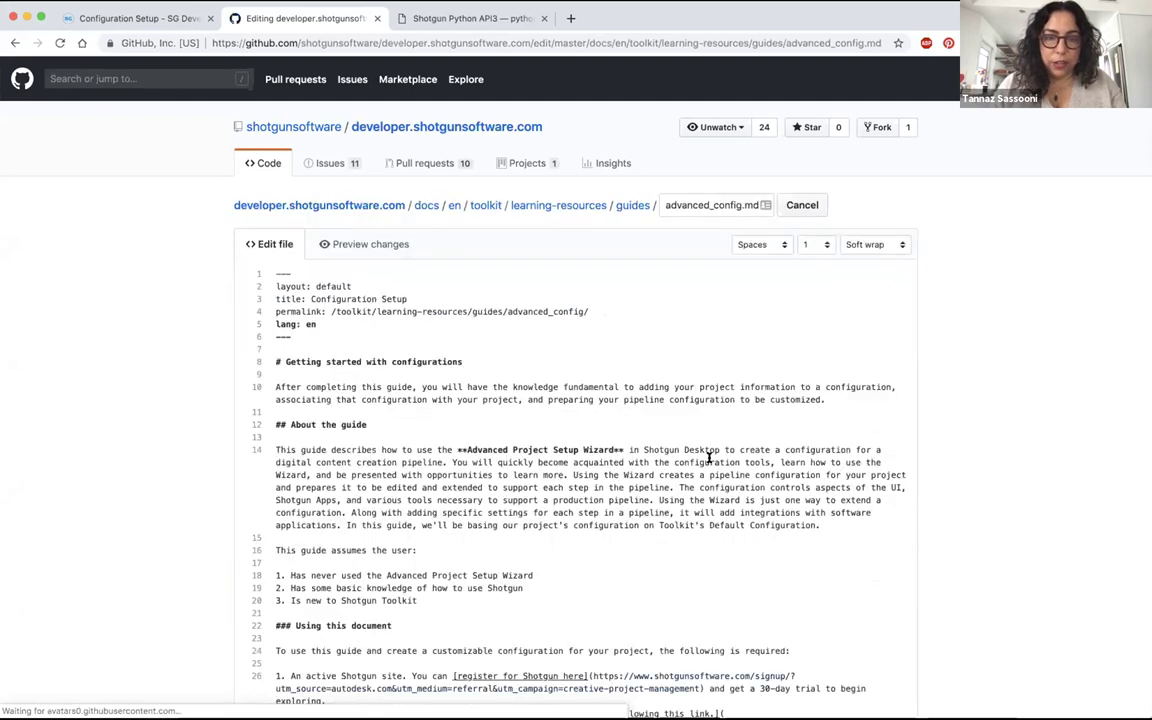
scroll(709, 457, down, 5)
click(617, 558)
scroll(650, 581, down, 20)
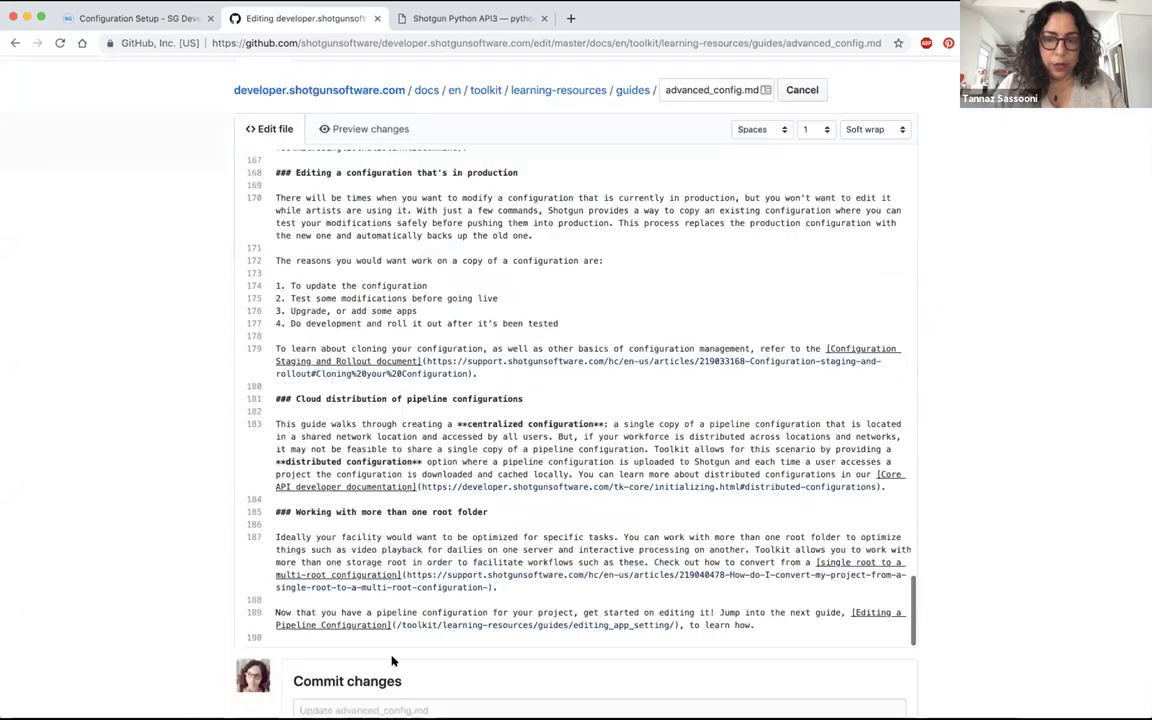
scroll(392, 660, down, 5)
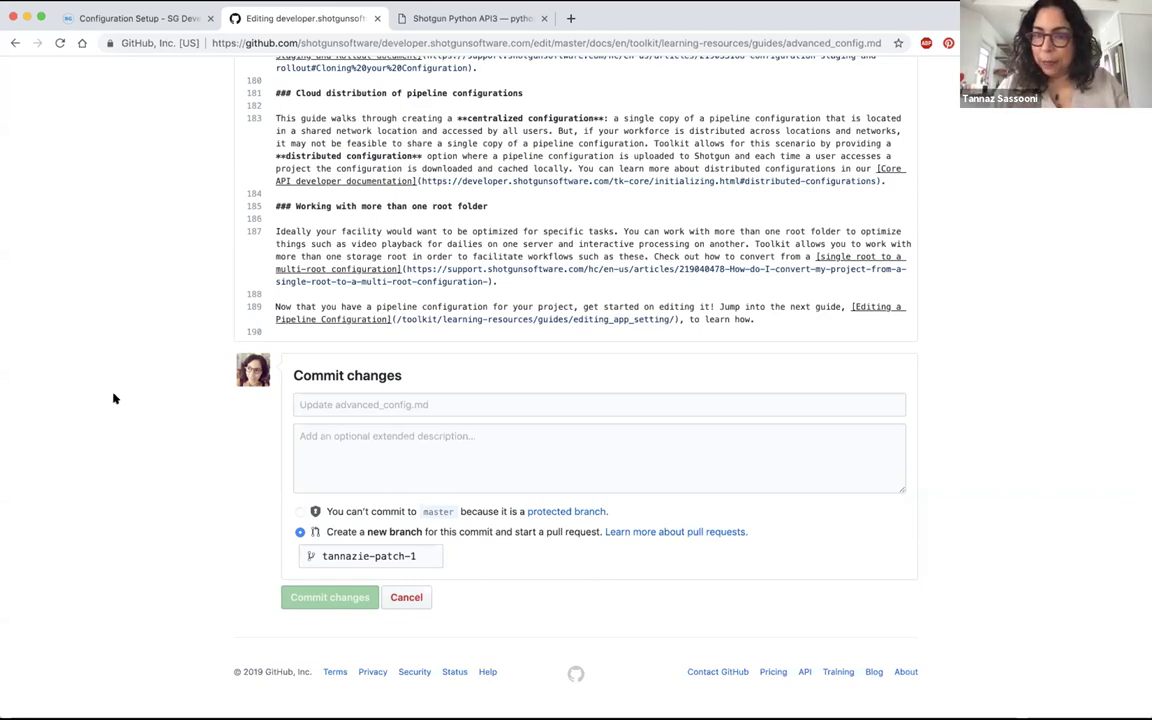
- Go back through the tab history to the Help Center and reopen developer.shotgunsoftware.com
click(14, 42)
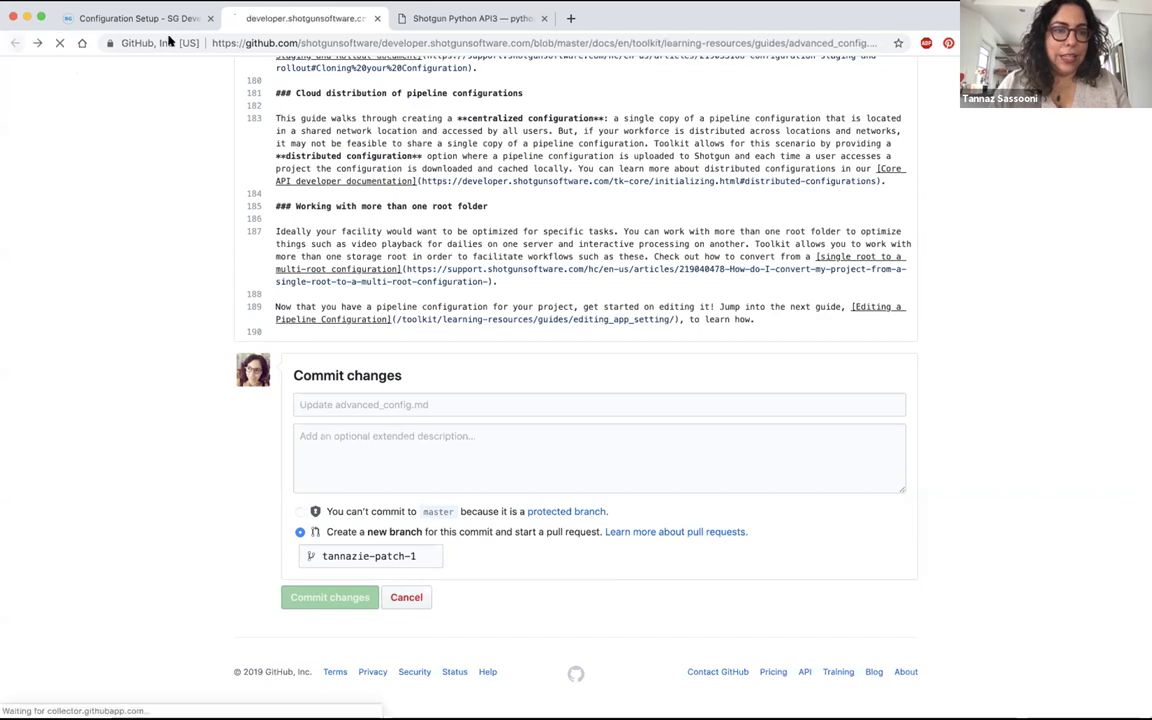
click(135, 18)
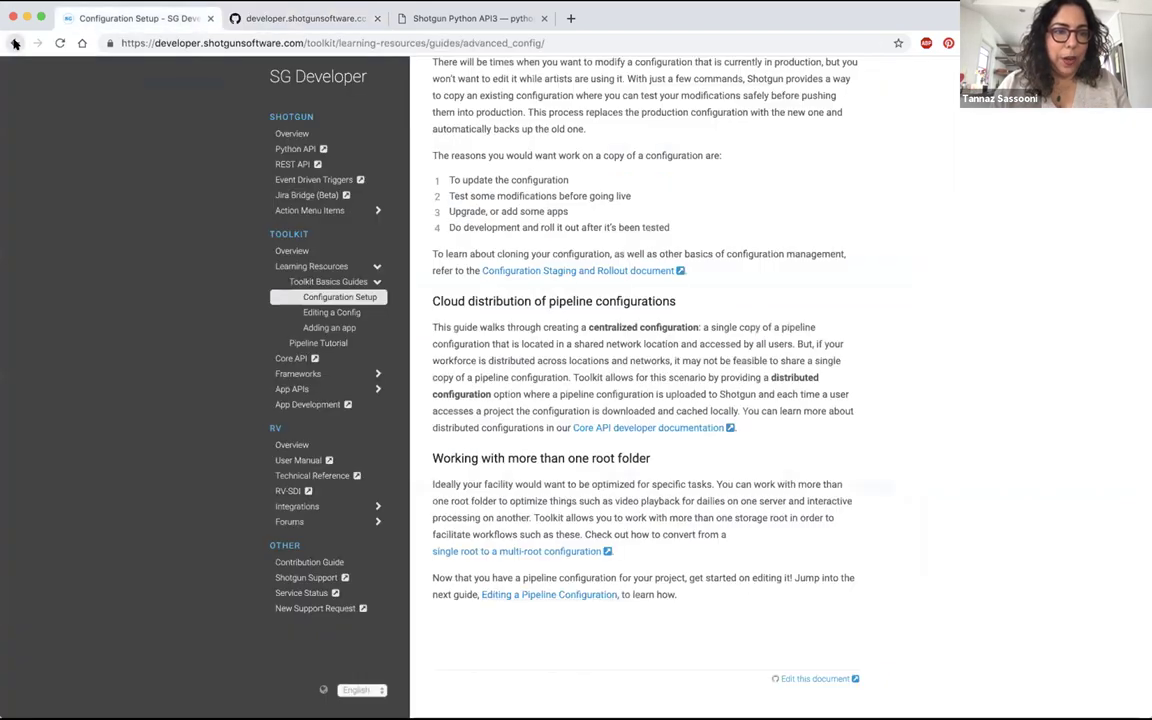
right_click(14, 42)
click(85, 205)
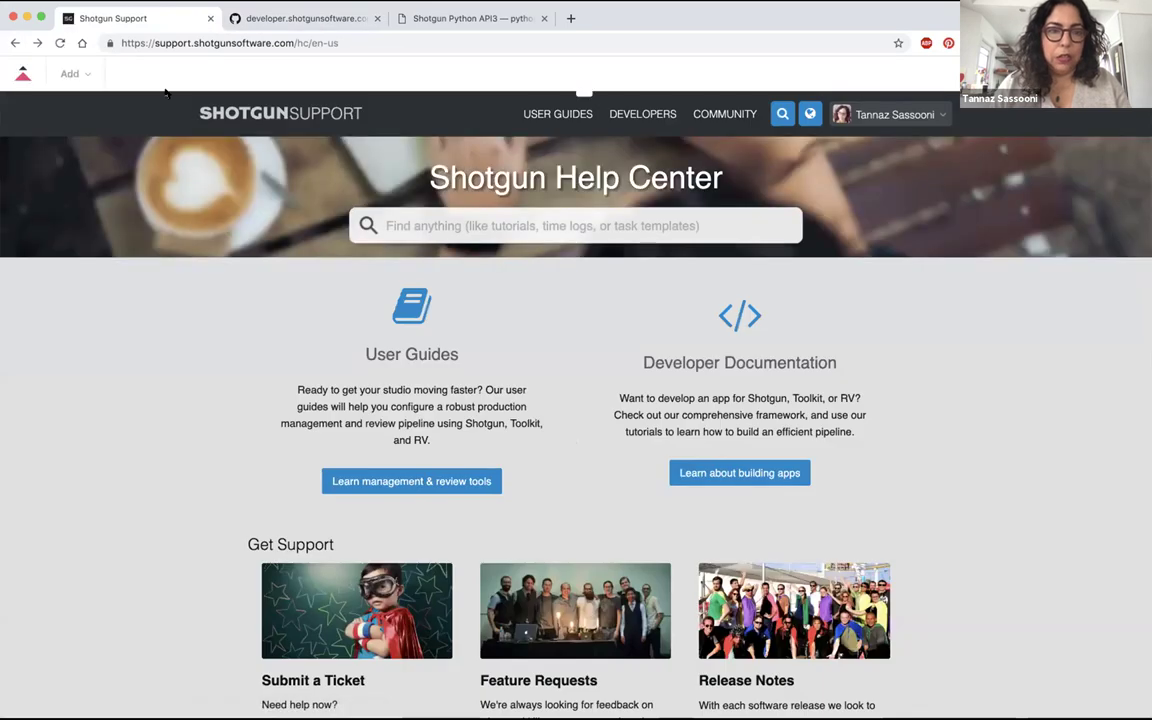
click(622, 112)
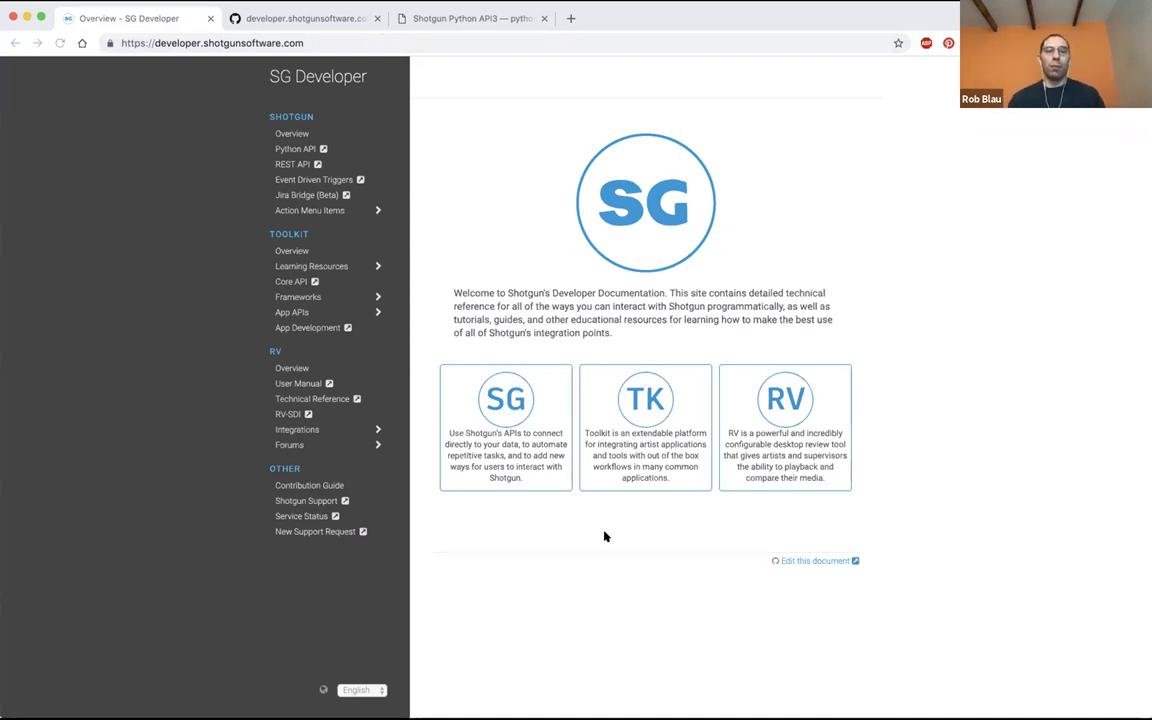
- Go to Toolkit Learning Resources, then the Toolkit Basics Guides page
click(313, 267)
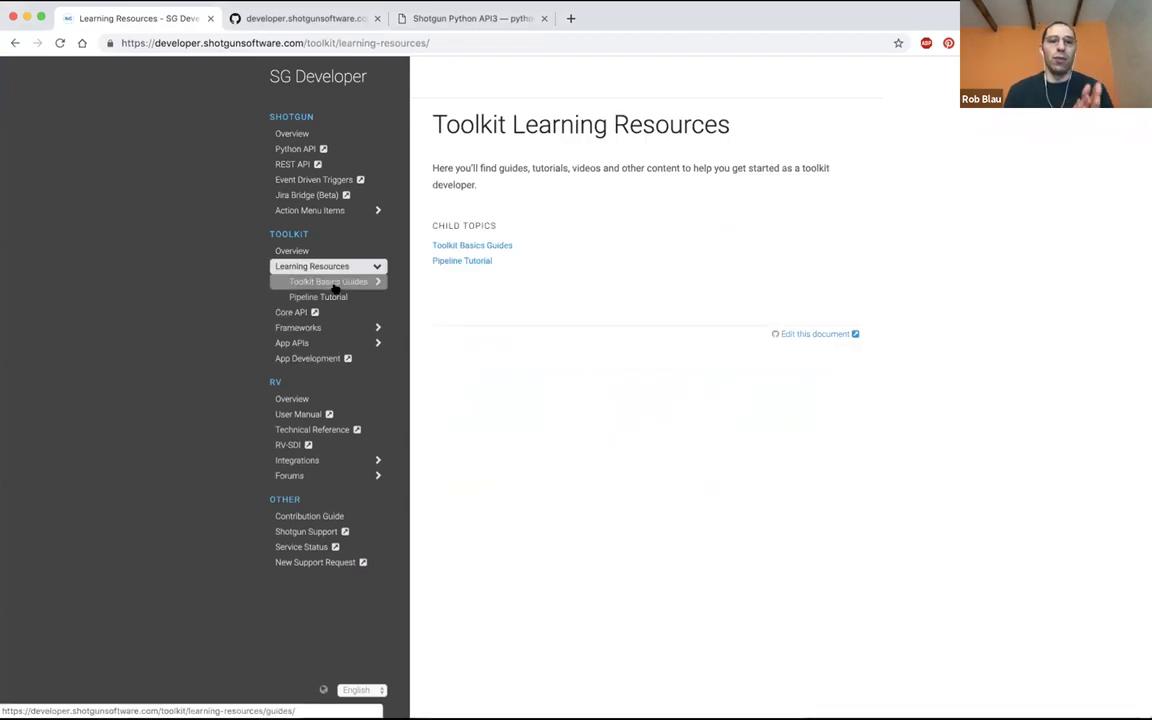
click(334, 287)
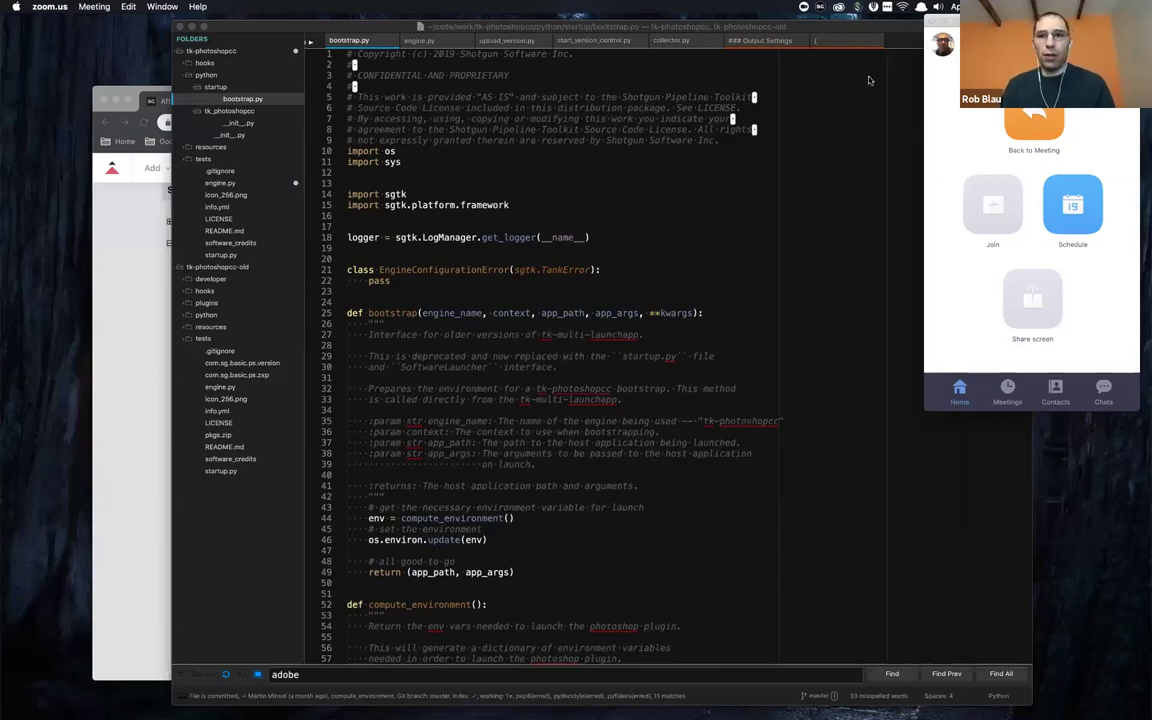
- Switch to Chrome, close the Zoom window, and move and enlarge the browser
key(super+Tab)
drag(345, 92, 400, 32)
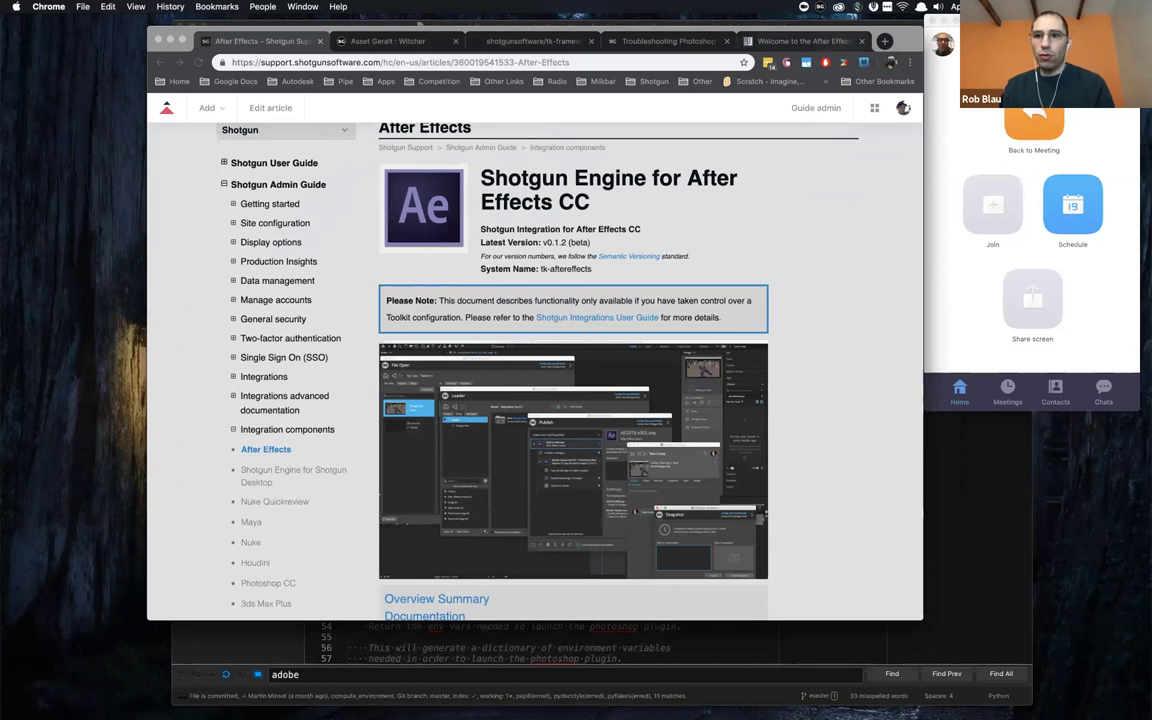
key(super+w)
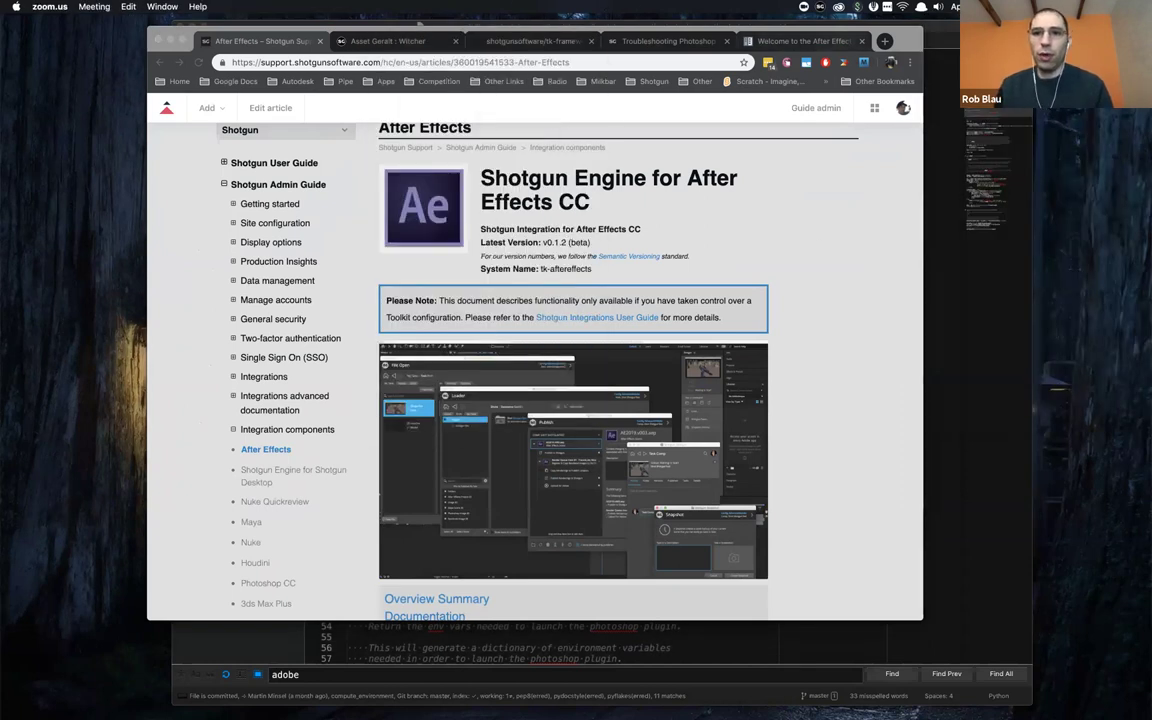
drag(812, 37, 697, 28)
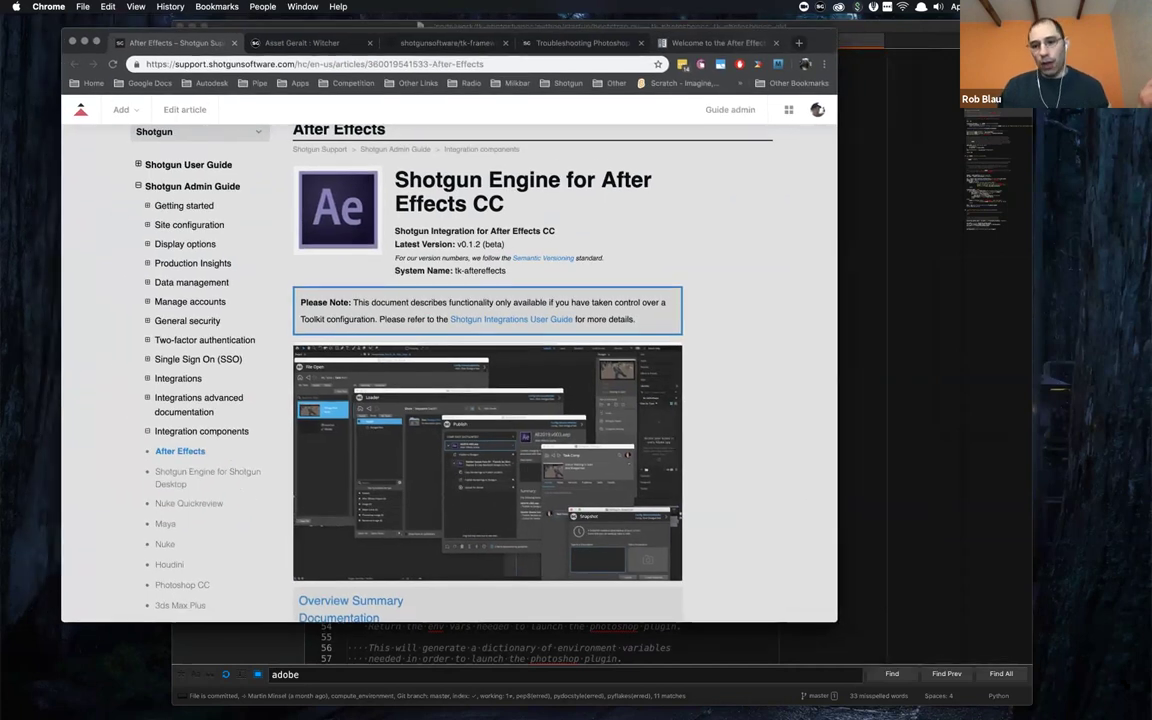
drag(833, 620, 1110, 693)
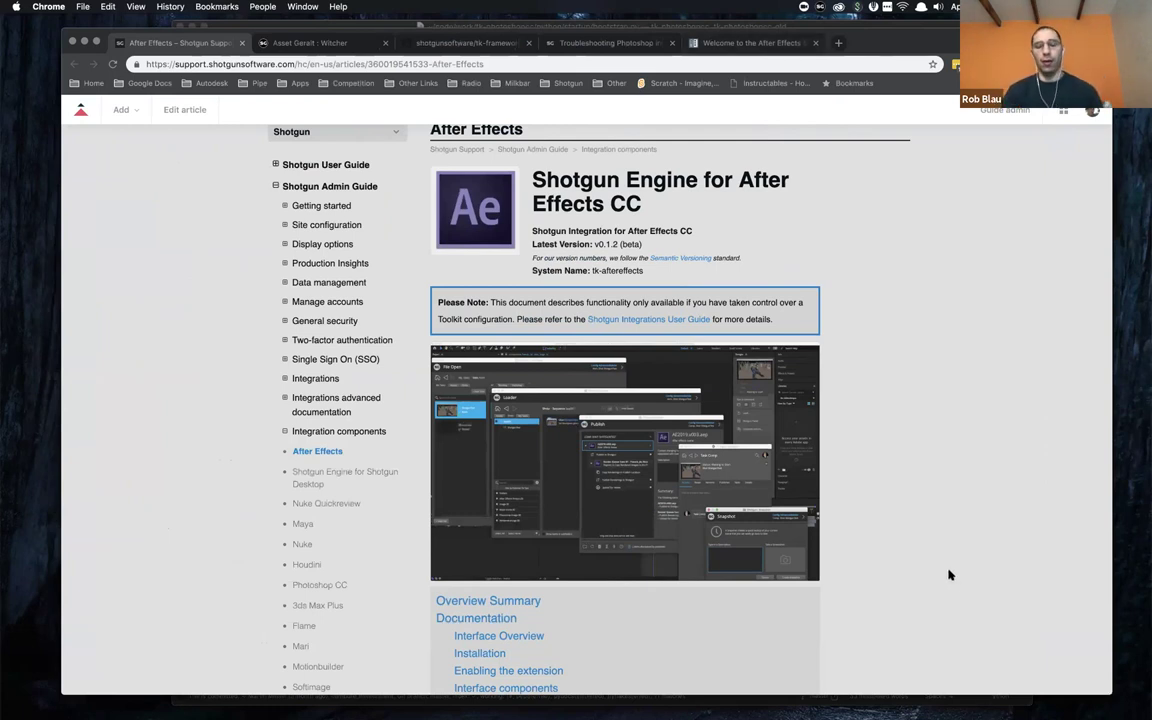
- Scroll through the After Effects CC engine v0.1.2 article and back to its top
scroll(950, 575, down, 10)
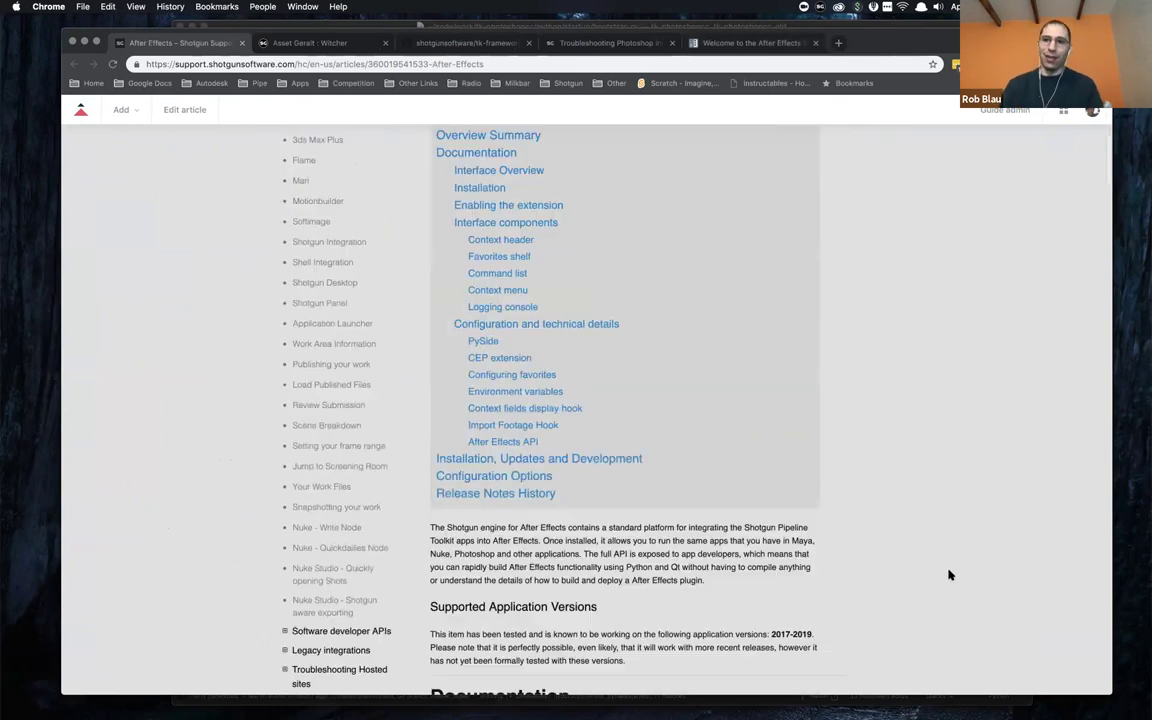
scroll(950, 575, down, 8)
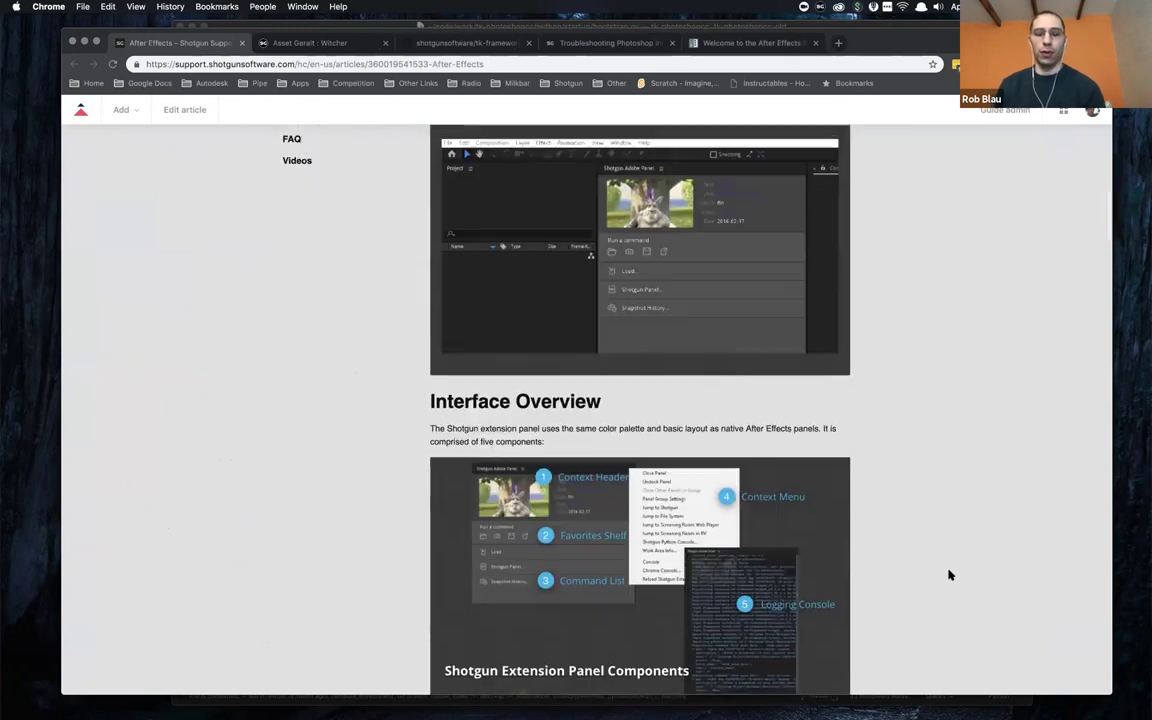
scroll(950, 575, down, 5)
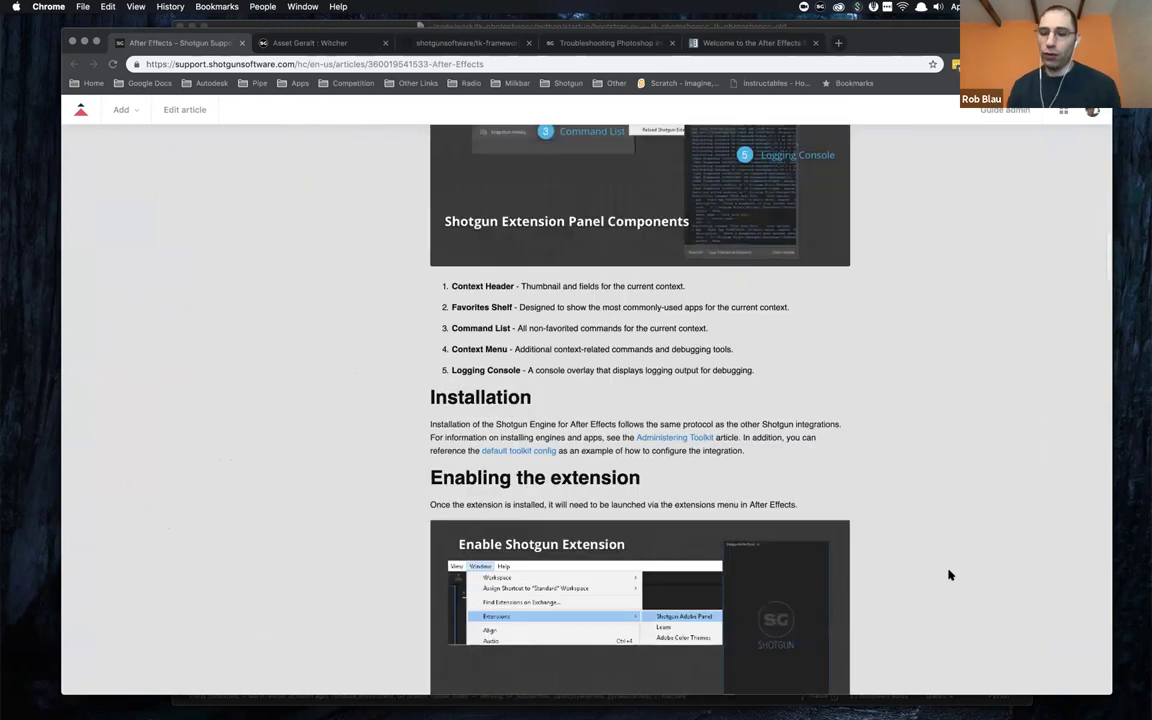
scroll(950, 575, down, 7)
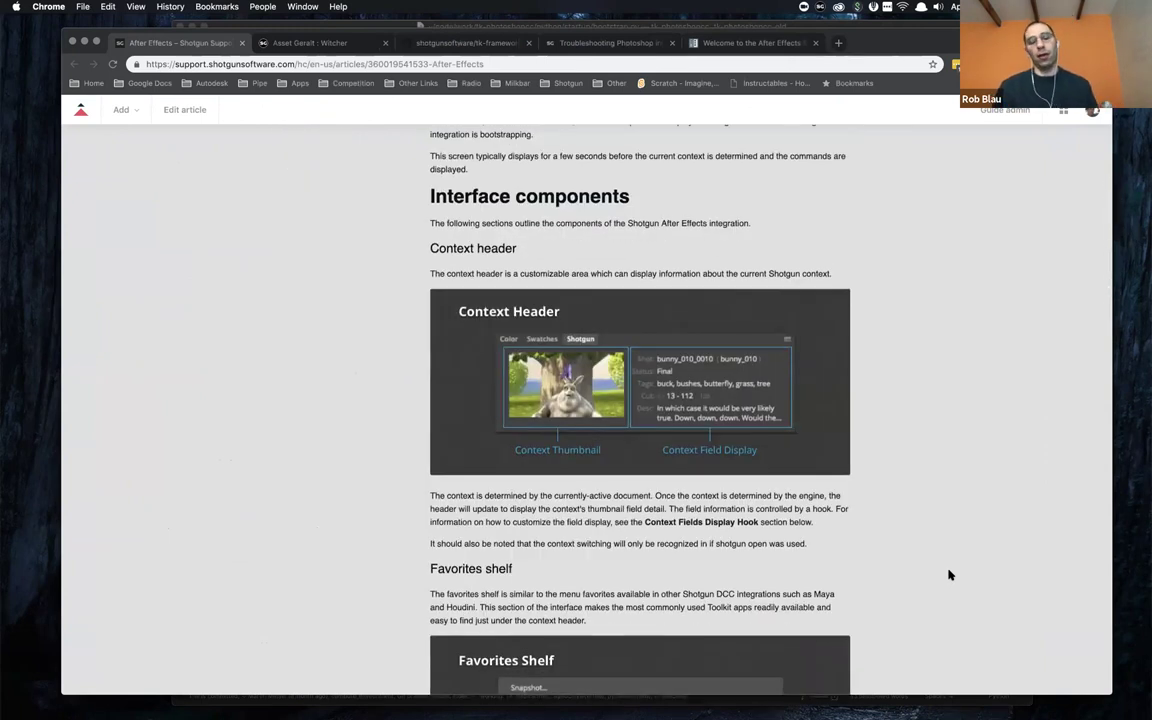
scroll(950, 575, up, 15)
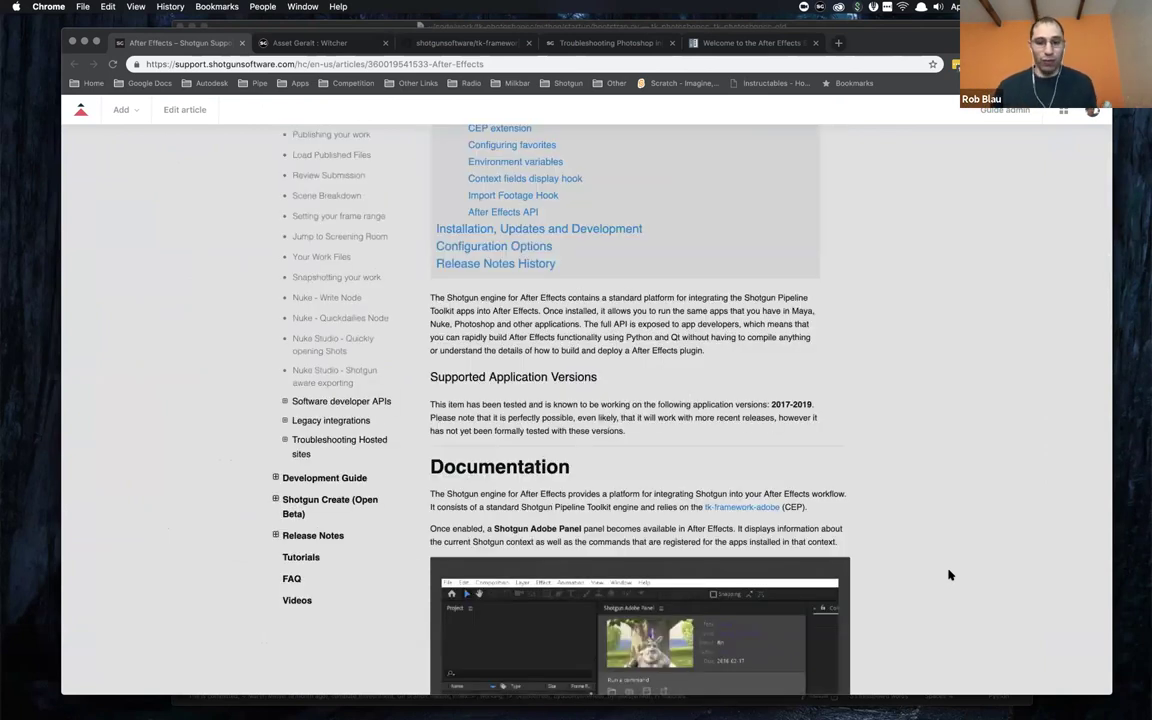
scroll(950, 575, up, 3)
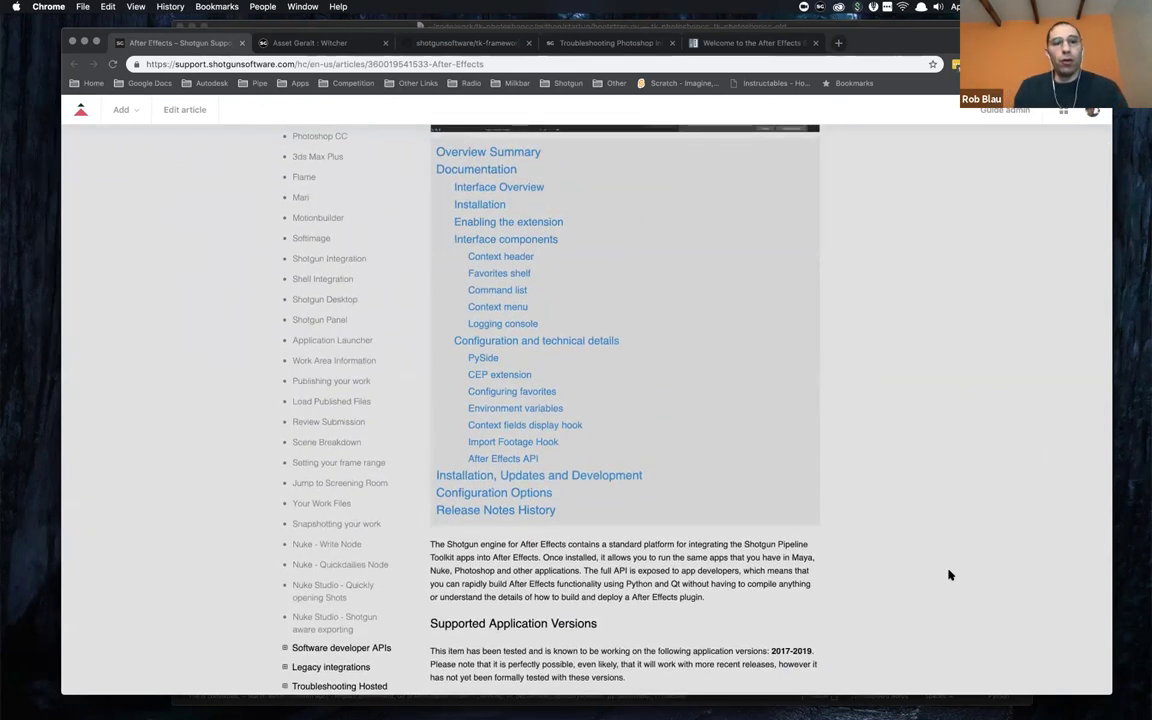
scroll(950, 575, up, 1)
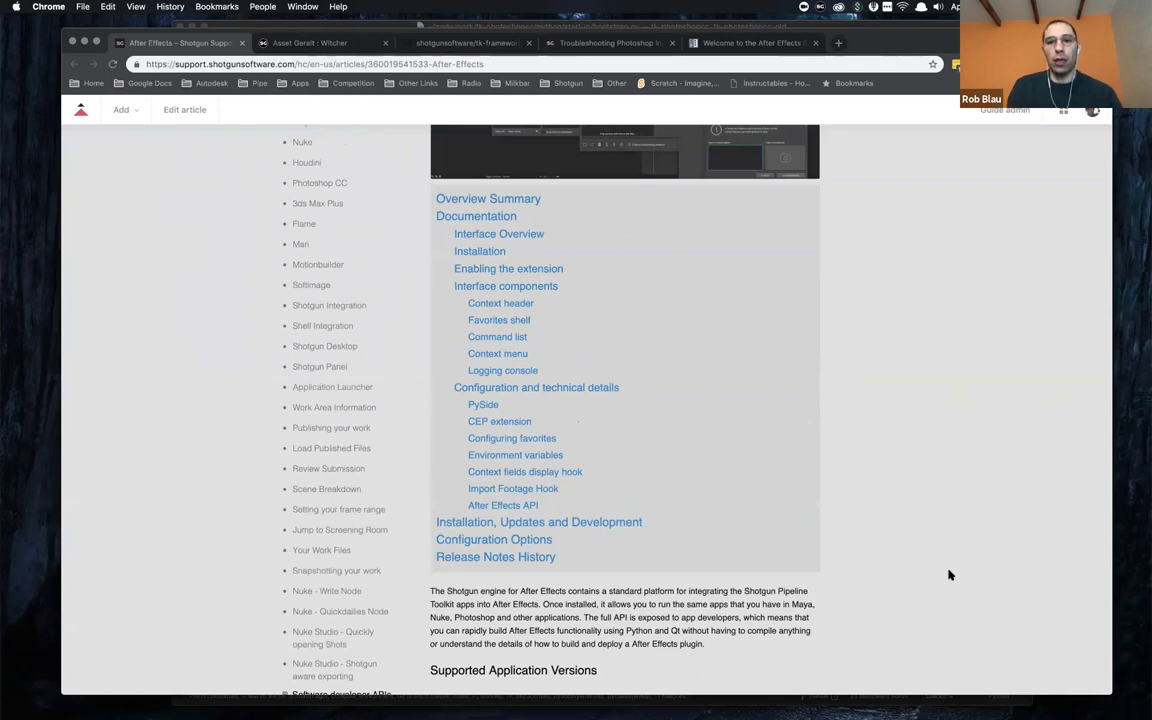
scroll(950, 575, up, 3)
scroll(950, 575, up, 1)
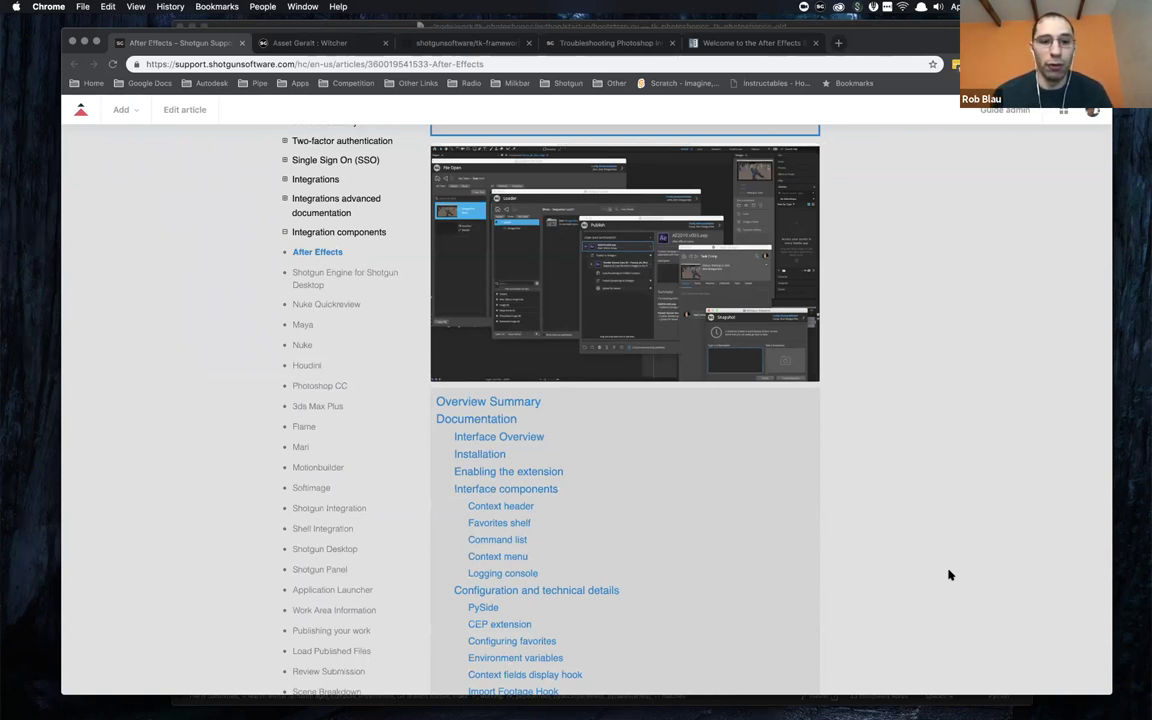
scroll(950, 574, up, 5)
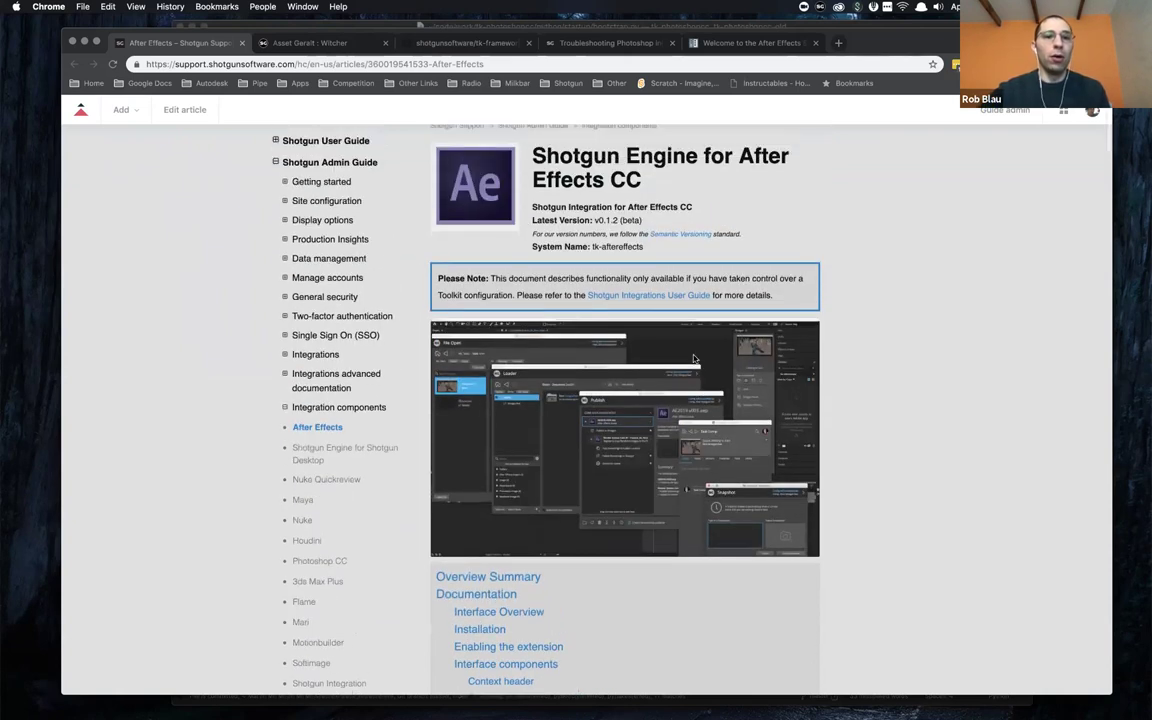
- From the Geralt asset page, open Admin > Software in a new tab listing After Effects with tk-aftereffects
click(288, 42)
drag(95, 38, 57, 30)
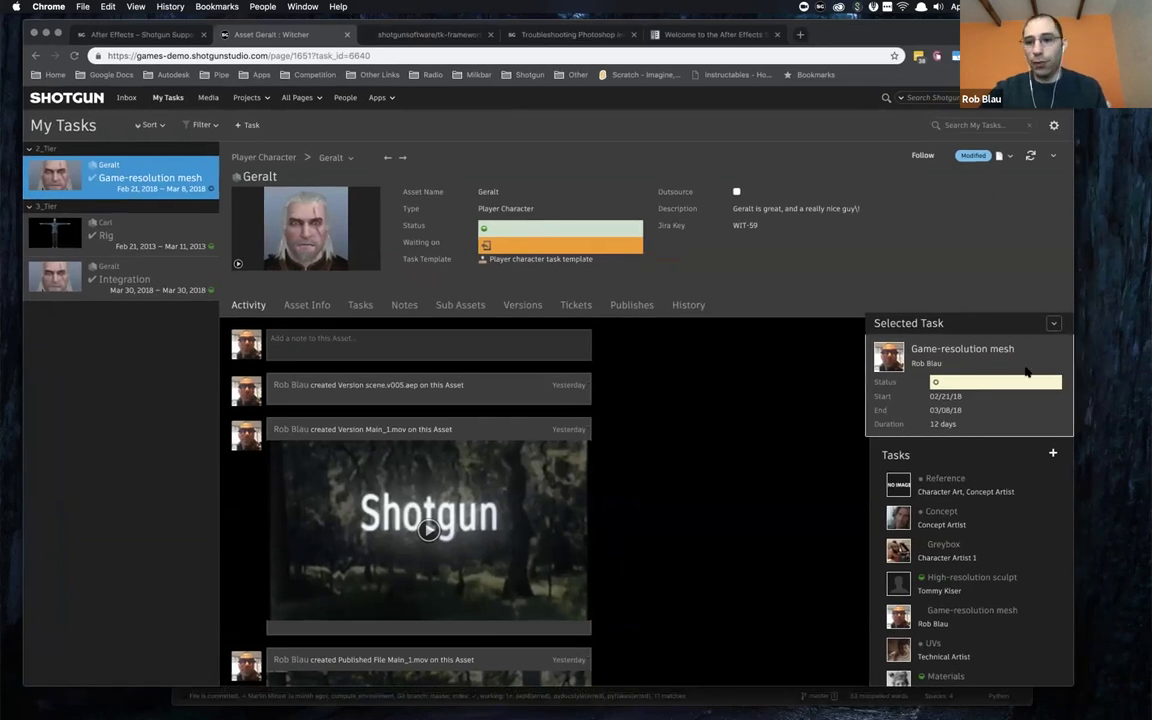
click(1052, 325)
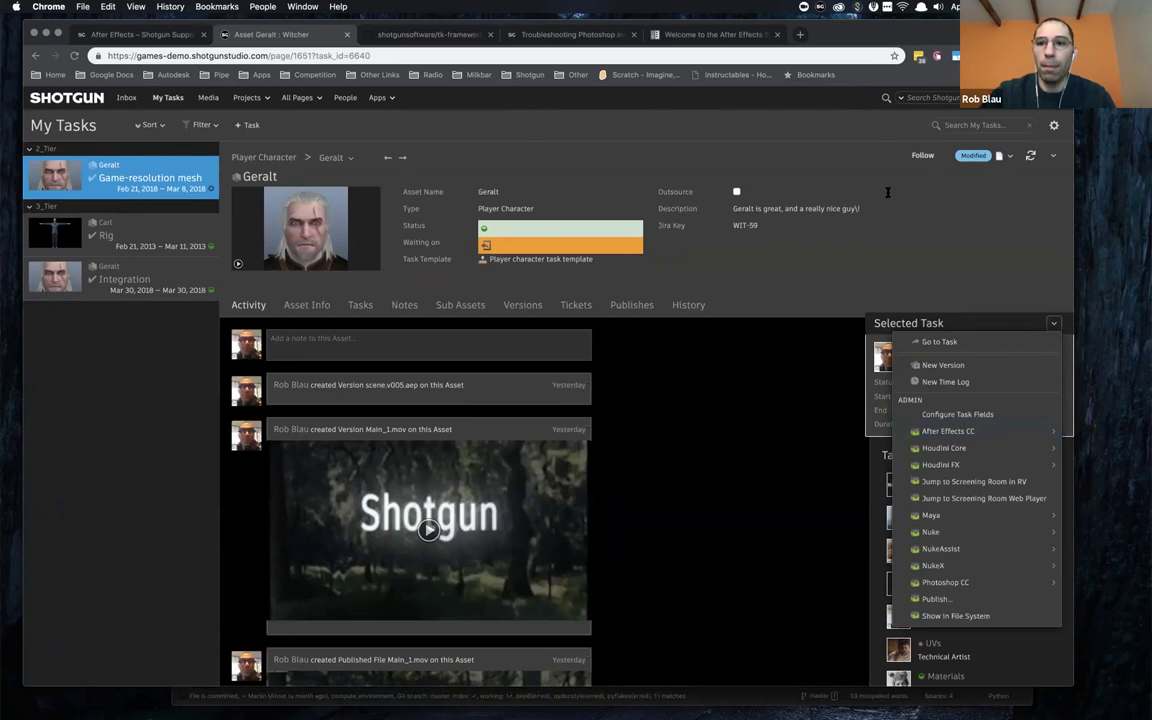
click(1056, 108)
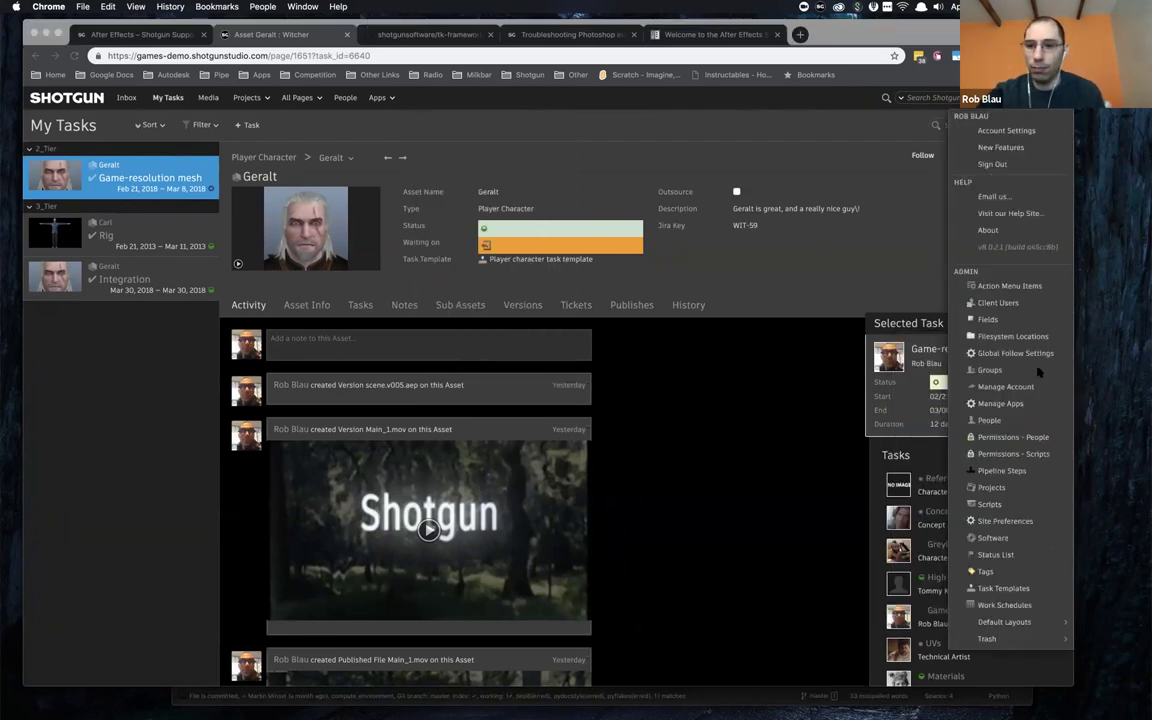
super+click(1010, 521)
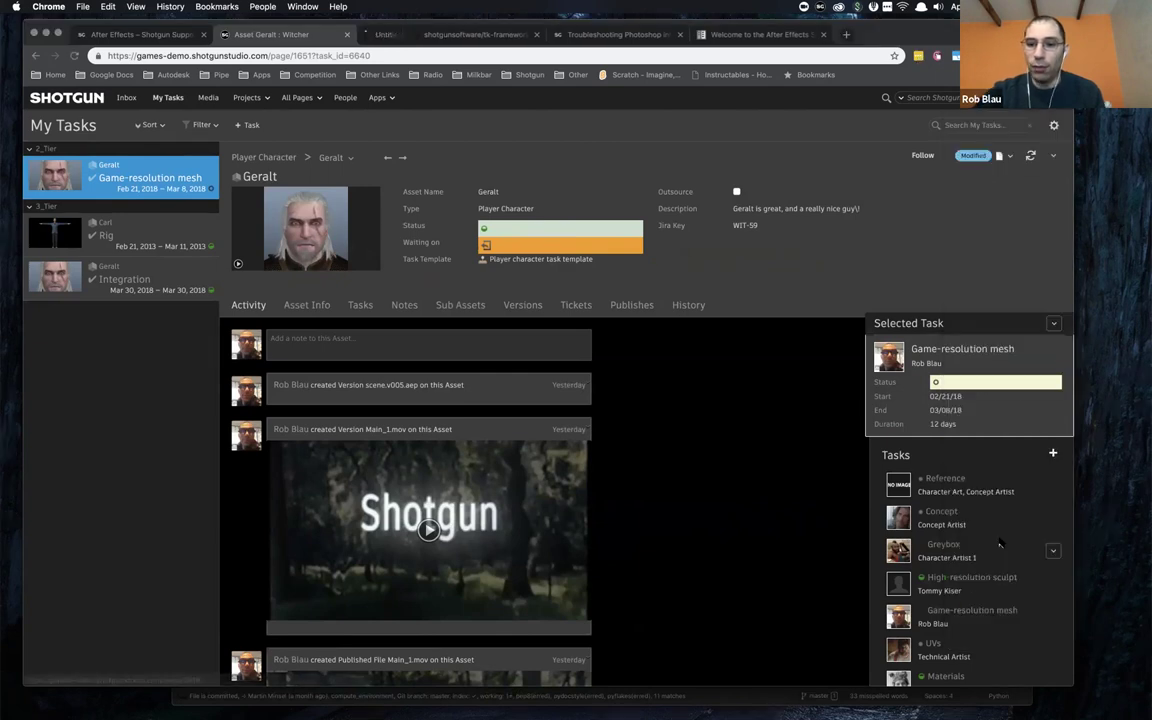
click(390, 34)
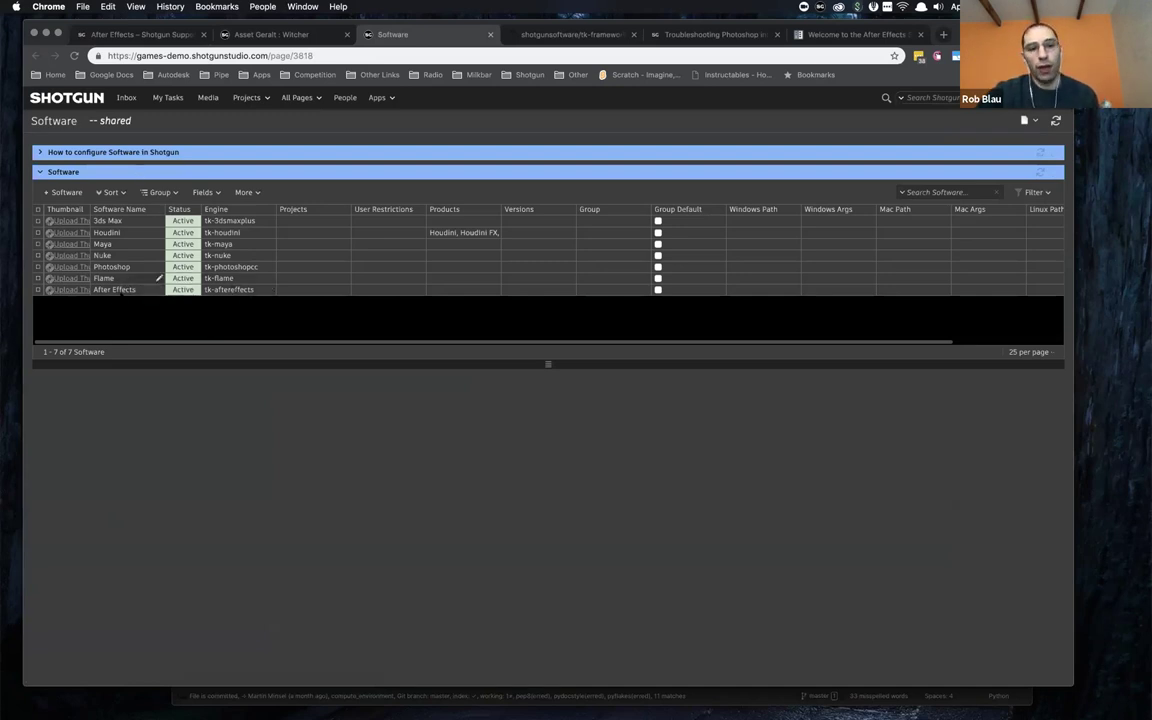
scroll(270, 276, right, 3)
scroll(330, 290, left, 3)
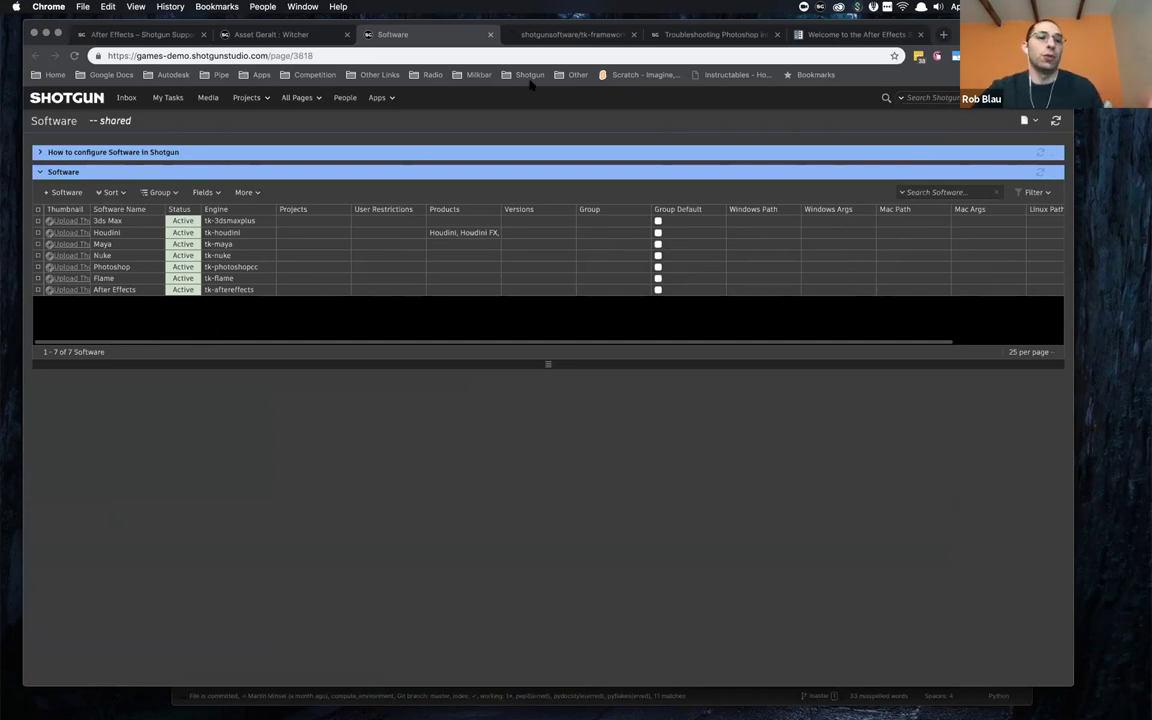
- Launch After Effects CC 2019 from the Game-resolution mesh task's actions menu on Geralt
click(290, 35)
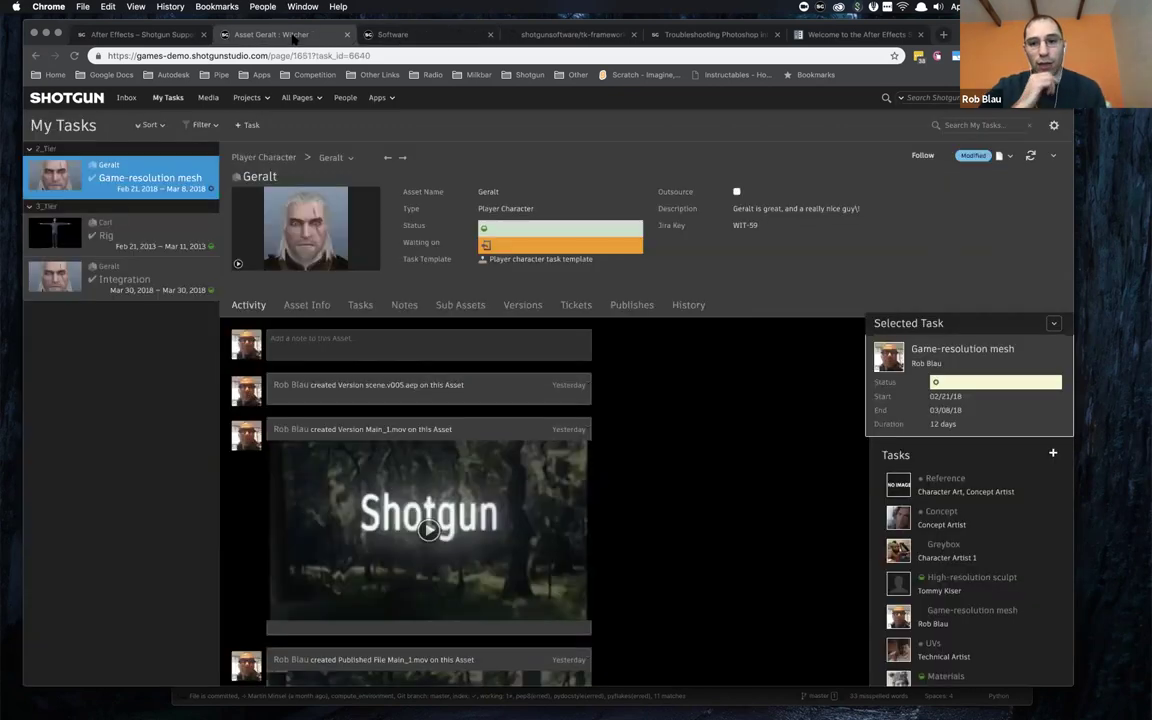
click(1049, 322)
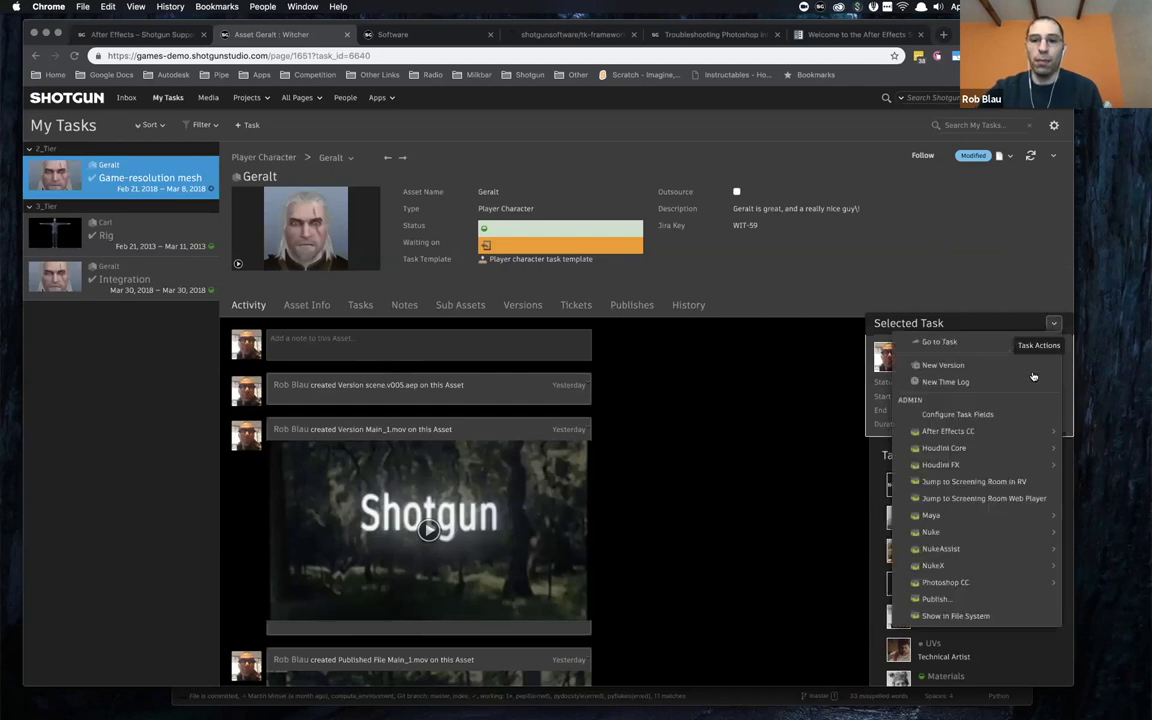
click(985, 430)
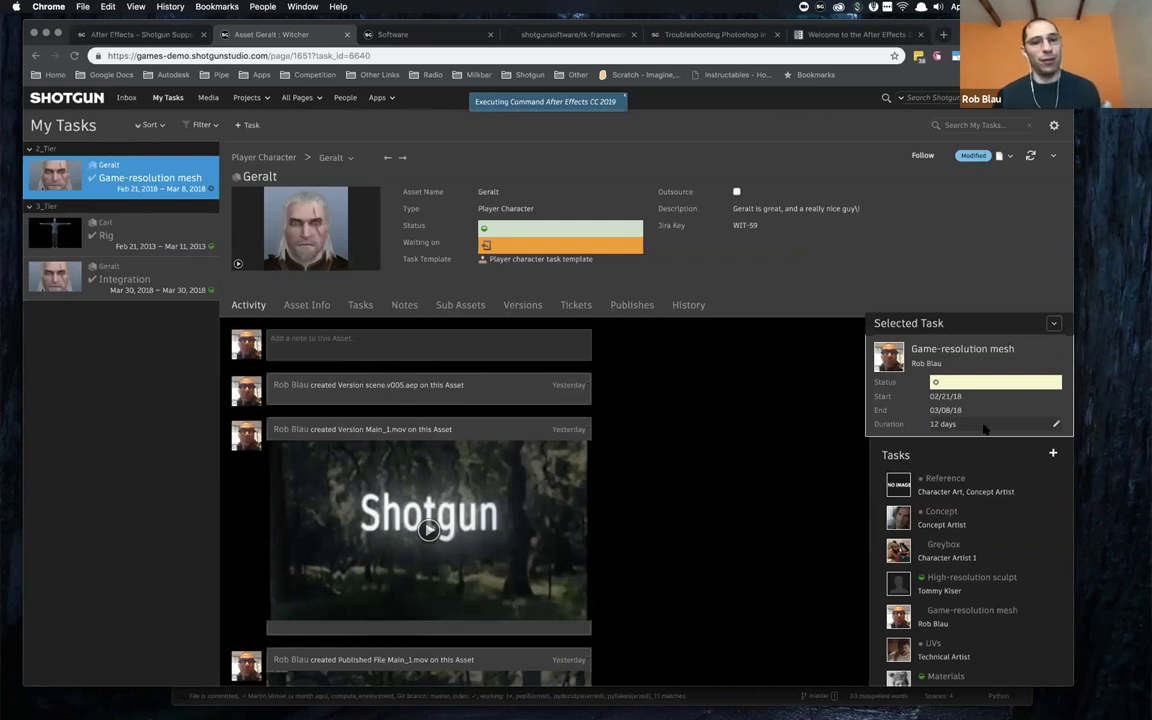
mouse_move(594, 702)
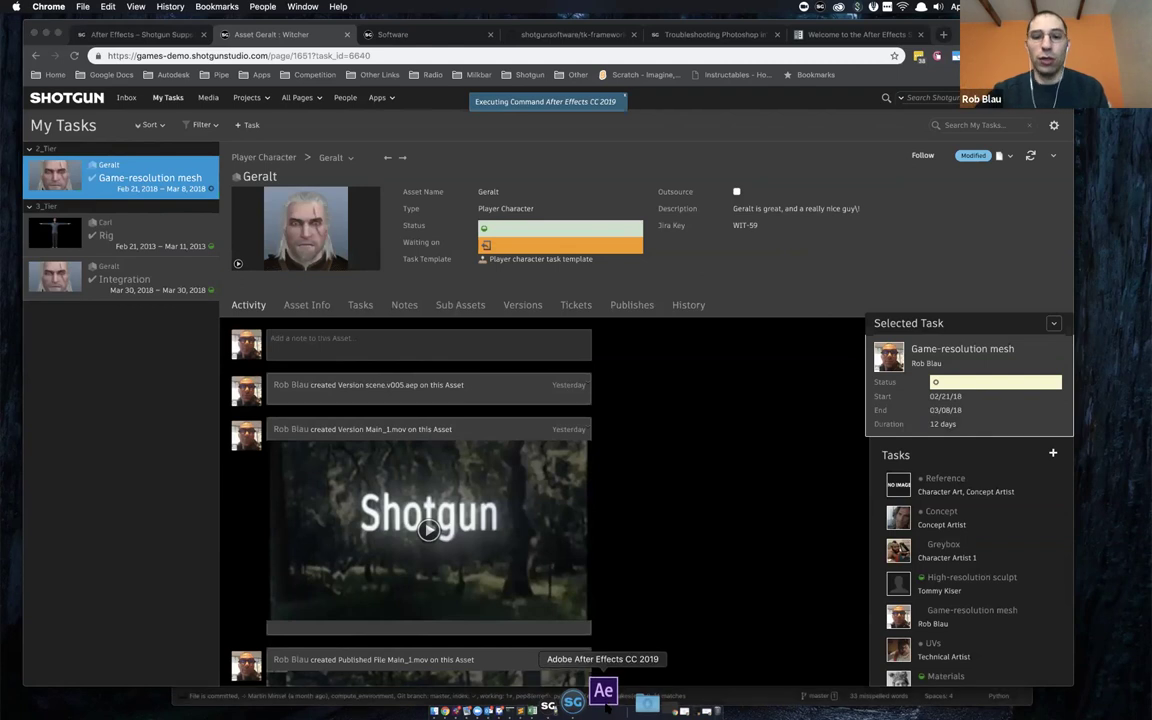
click(1055, 326)
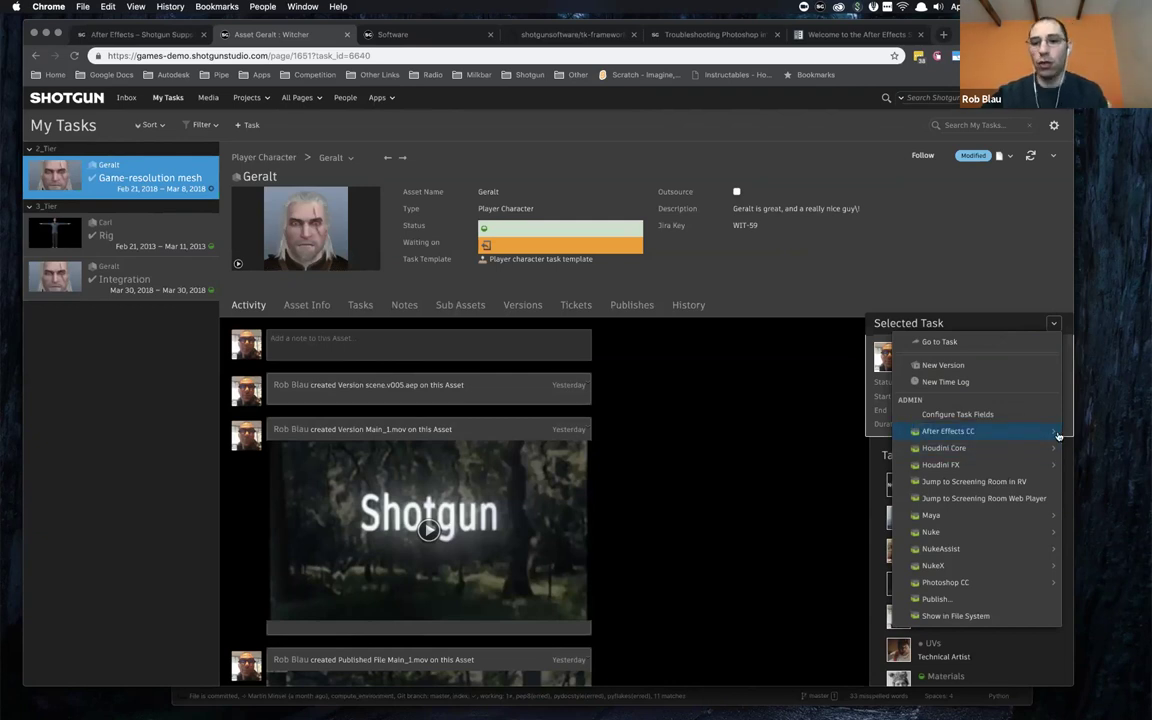
click(1000, 405)
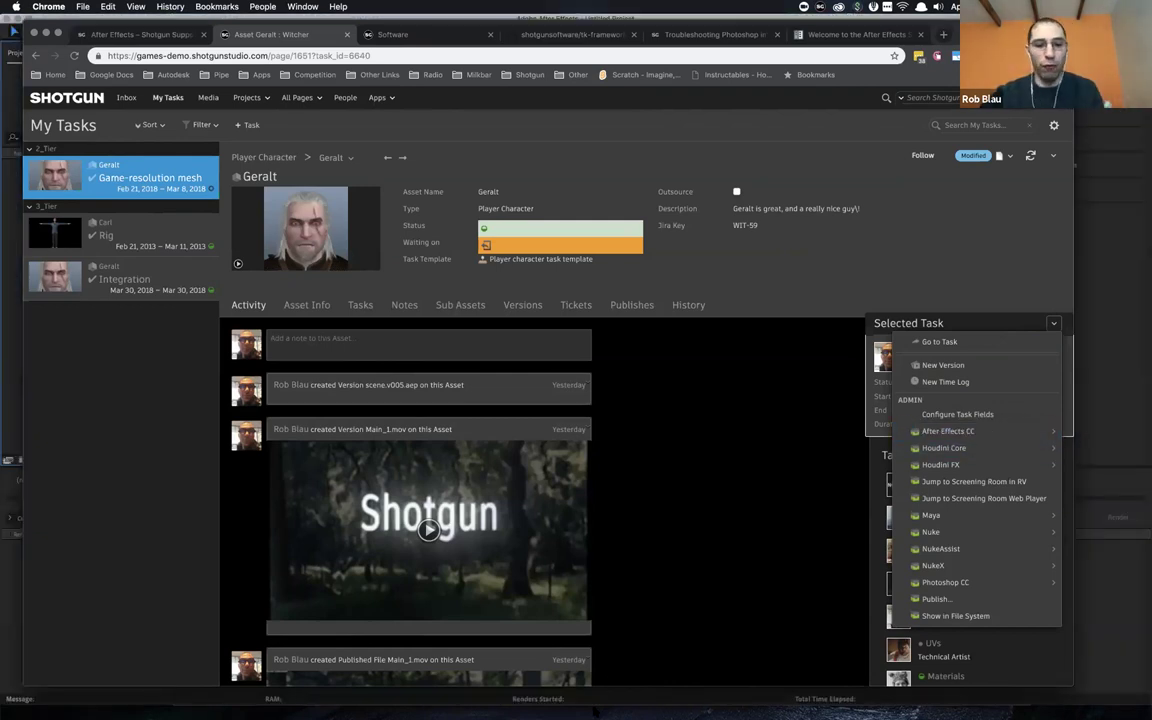
mouse_move(602, 702)
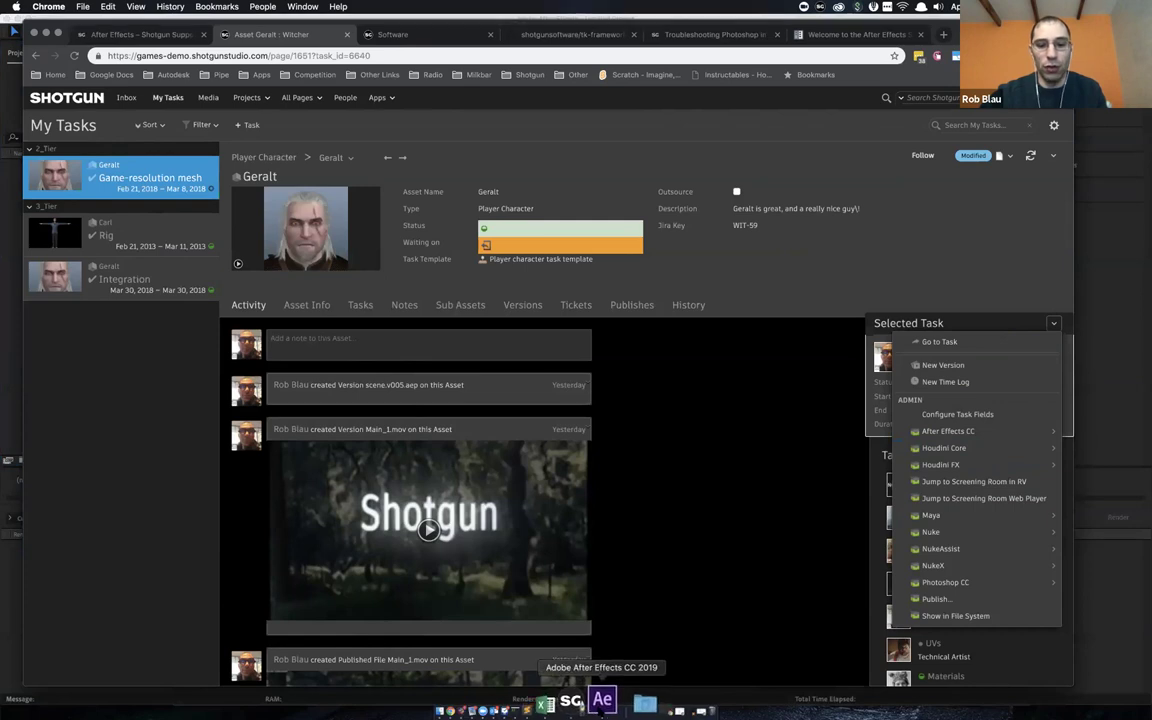
- Bring After Effects to the front and reposition its window, showing the Untitled Project and Shotgun Adobe Panel
click(602, 700)
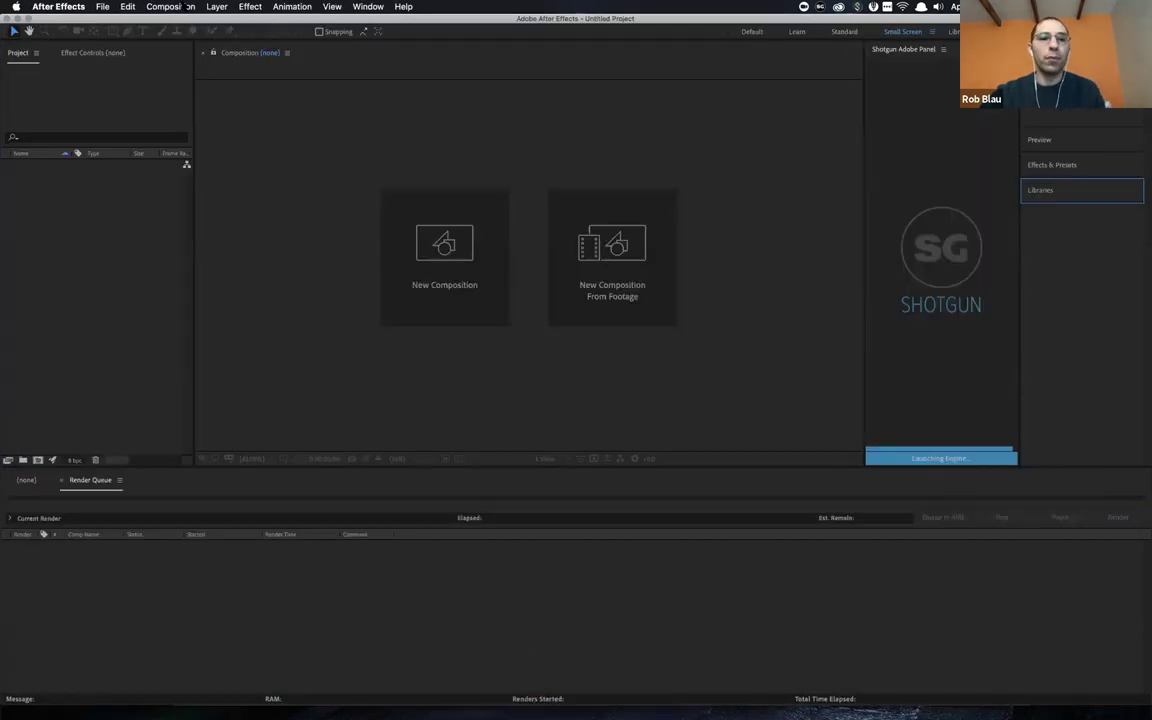
drag(224, 18, 240, 27)
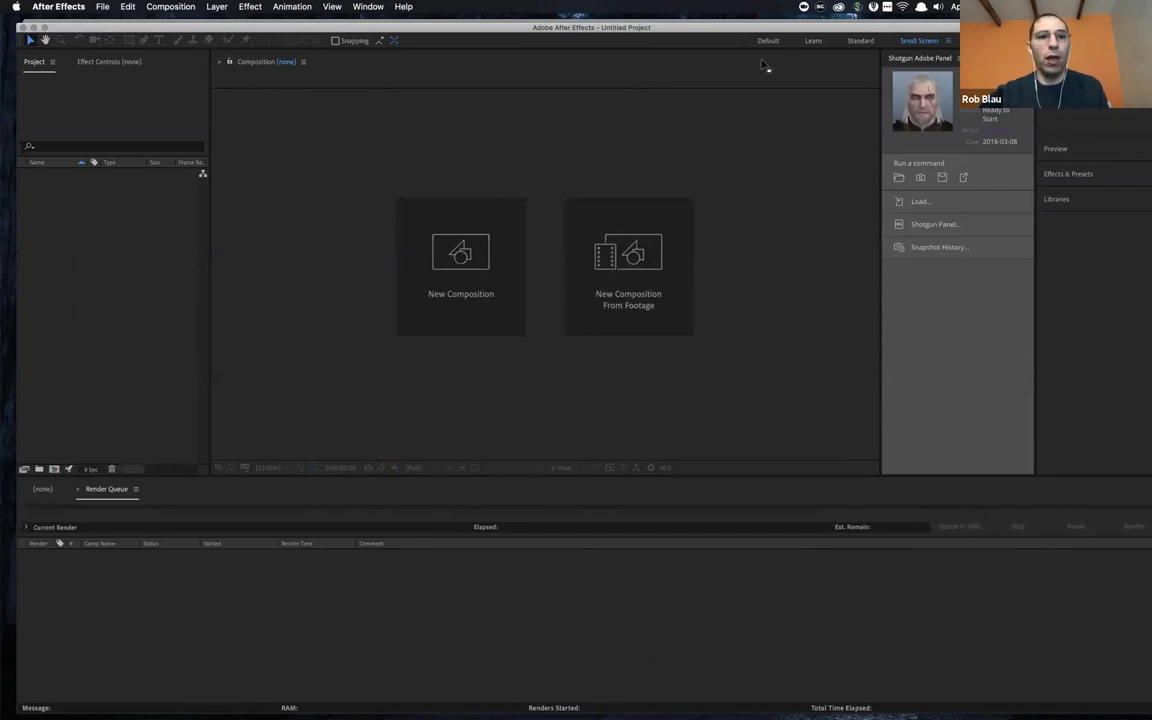
drag(476, 24, 466, 24)
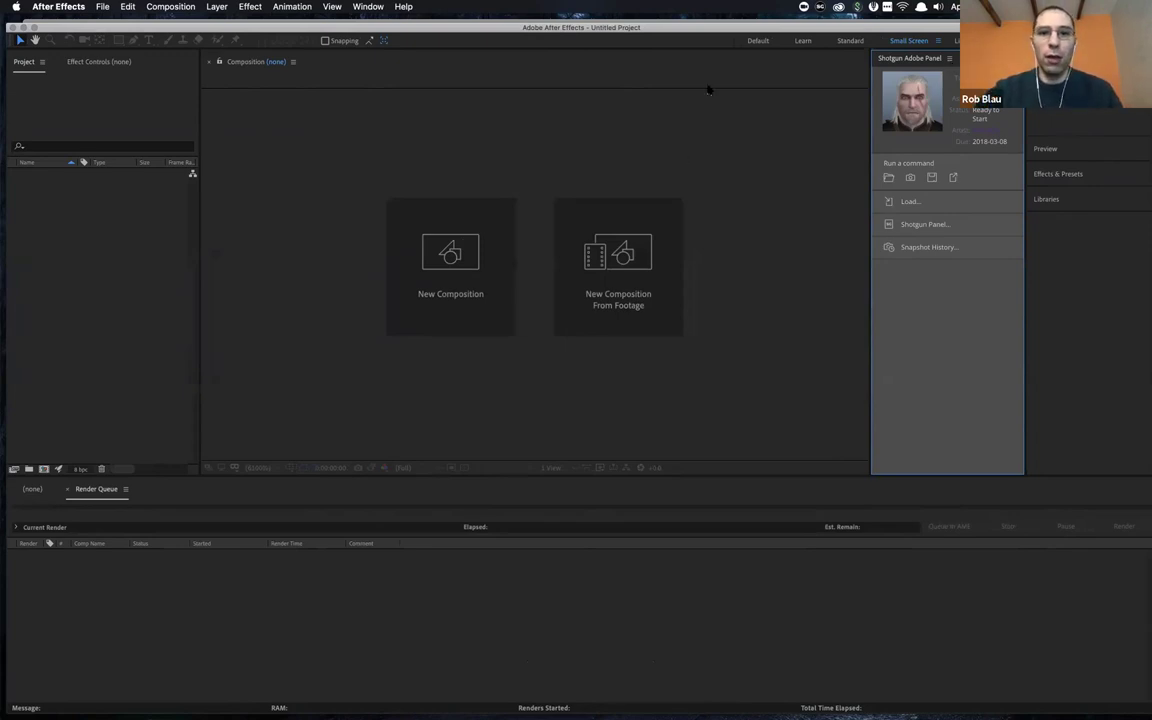
drag(760, 30, 765, 26)
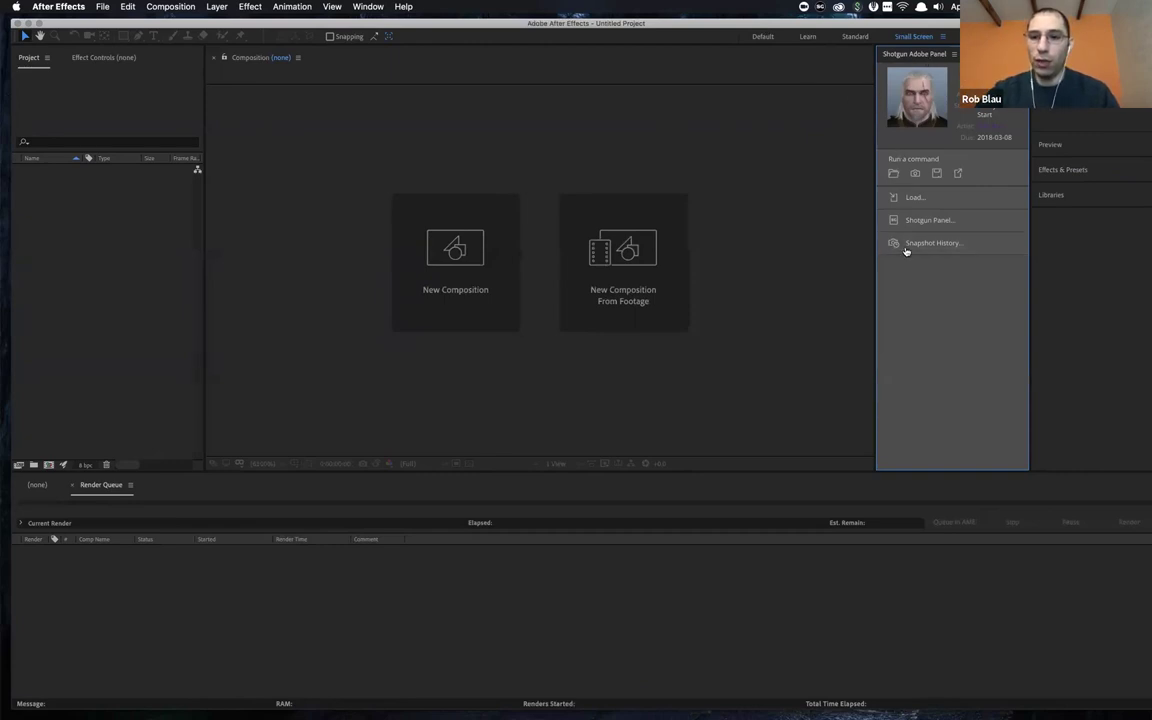
- Open scene.v006.aep from the Shotgun work-file browser
click(893, 174)
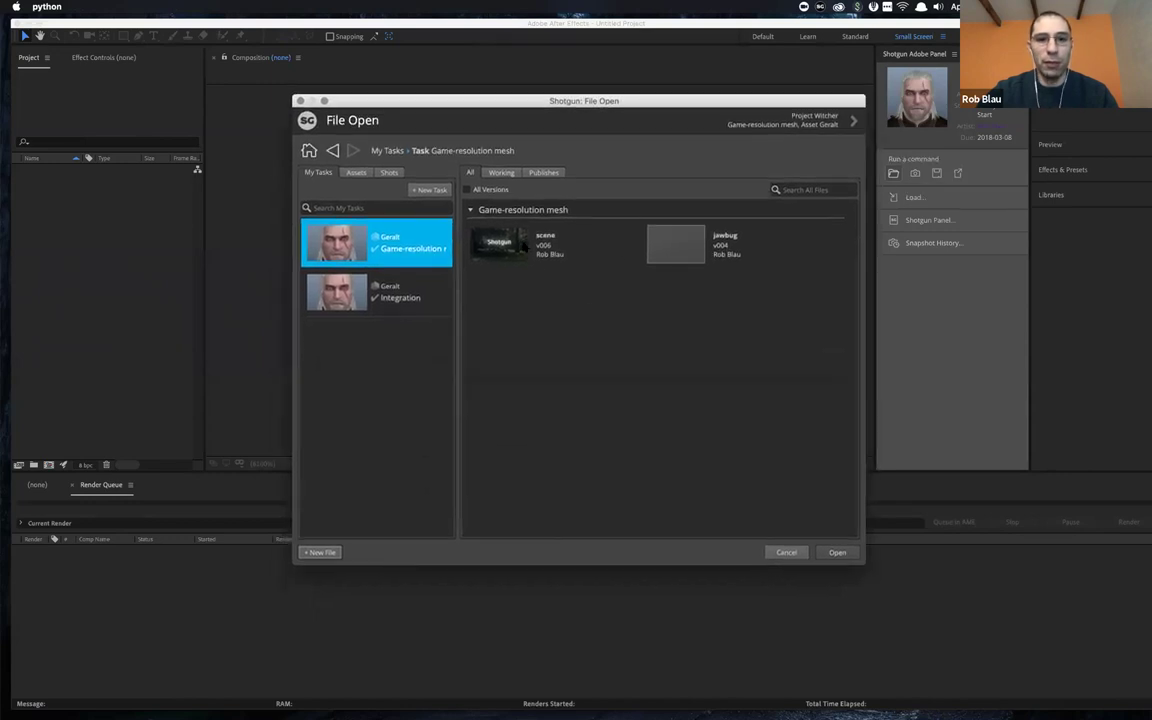
click(584, 228)
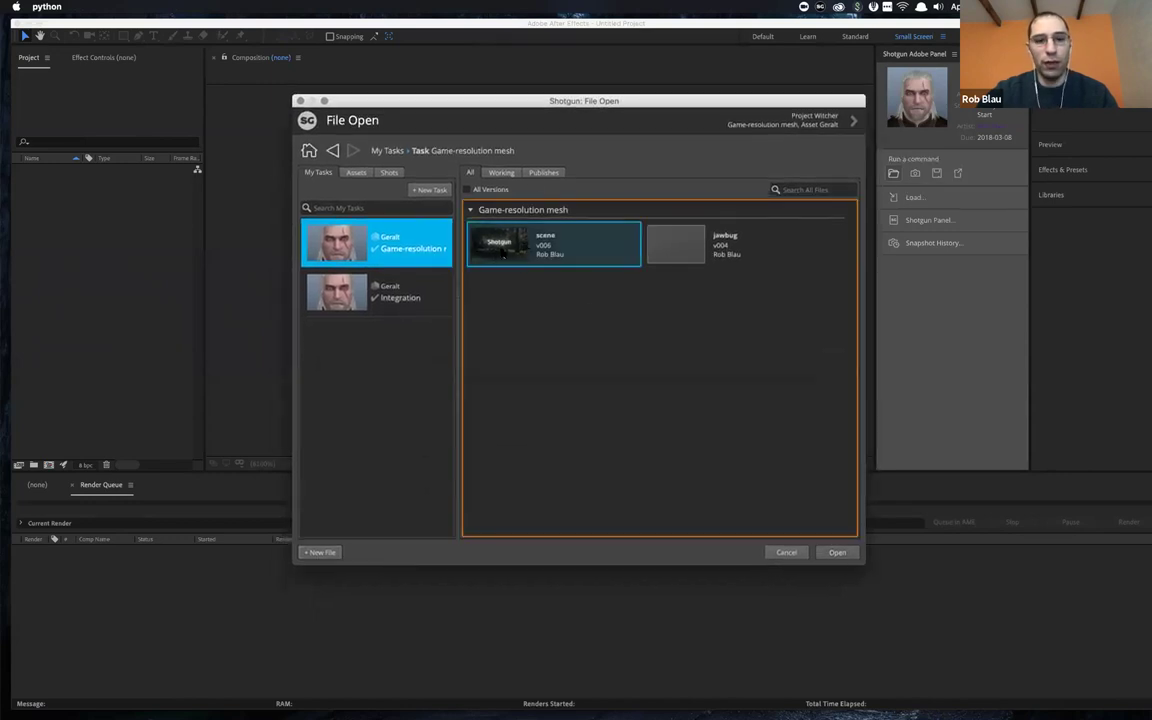
double_click(512, 262)
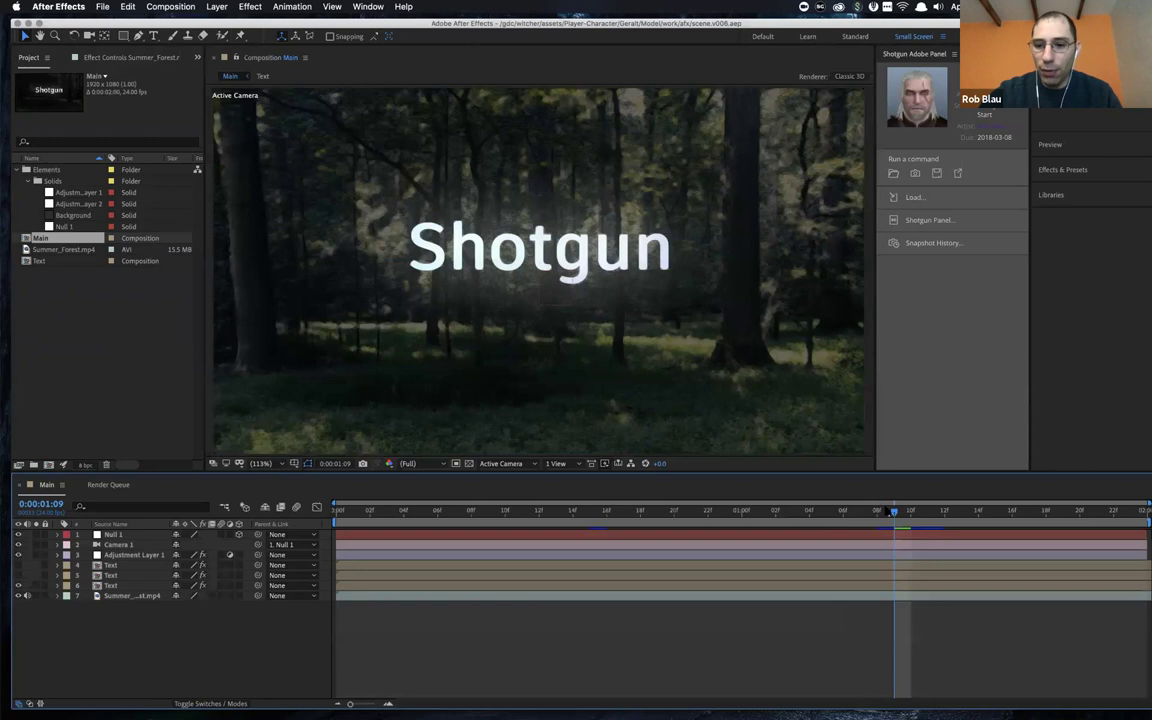
- Scrub the Main timeline back to 0:00:00:11 and play the 'Shotgun' title over the forest
key(Page_Up)
key(Page_Up)
key(Page_Up)
drag(588, 518, 521, 514)
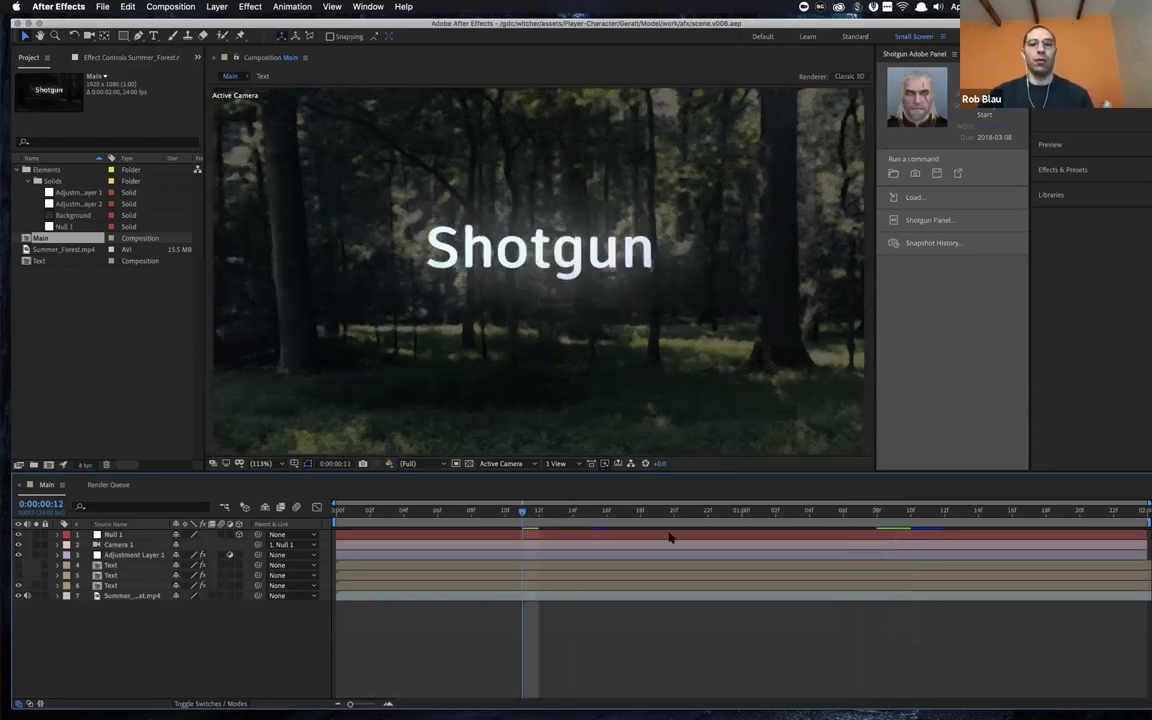
key(space)
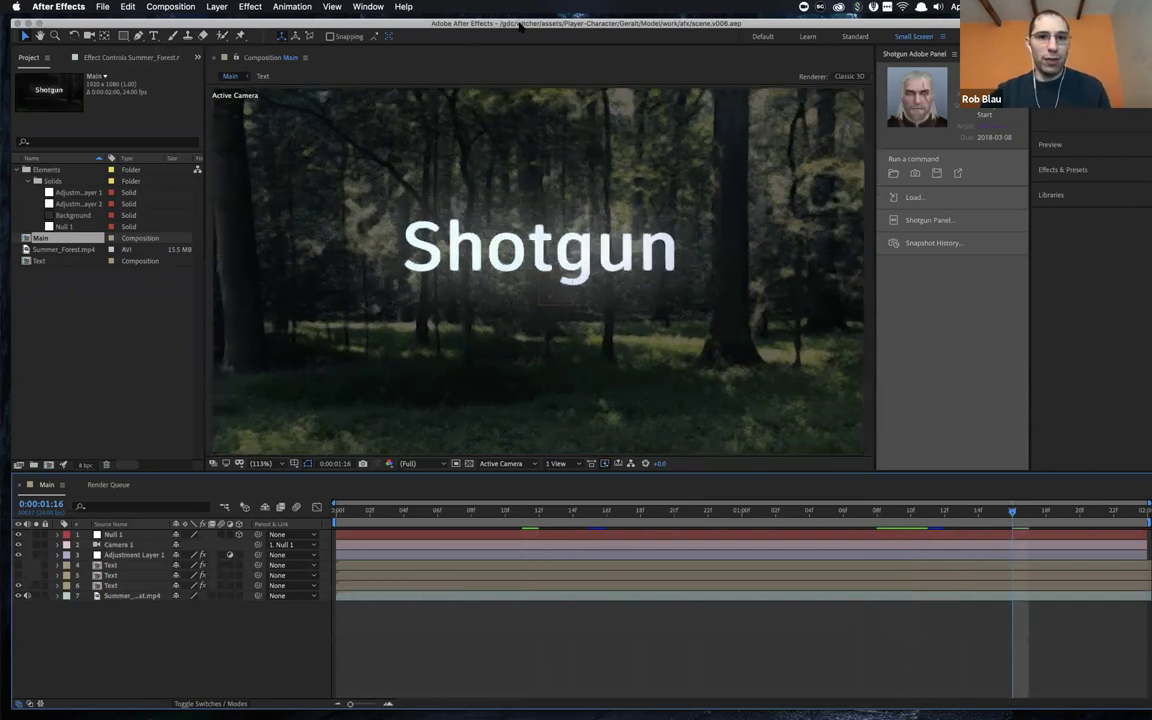
drag(519, 27, 519, 22)
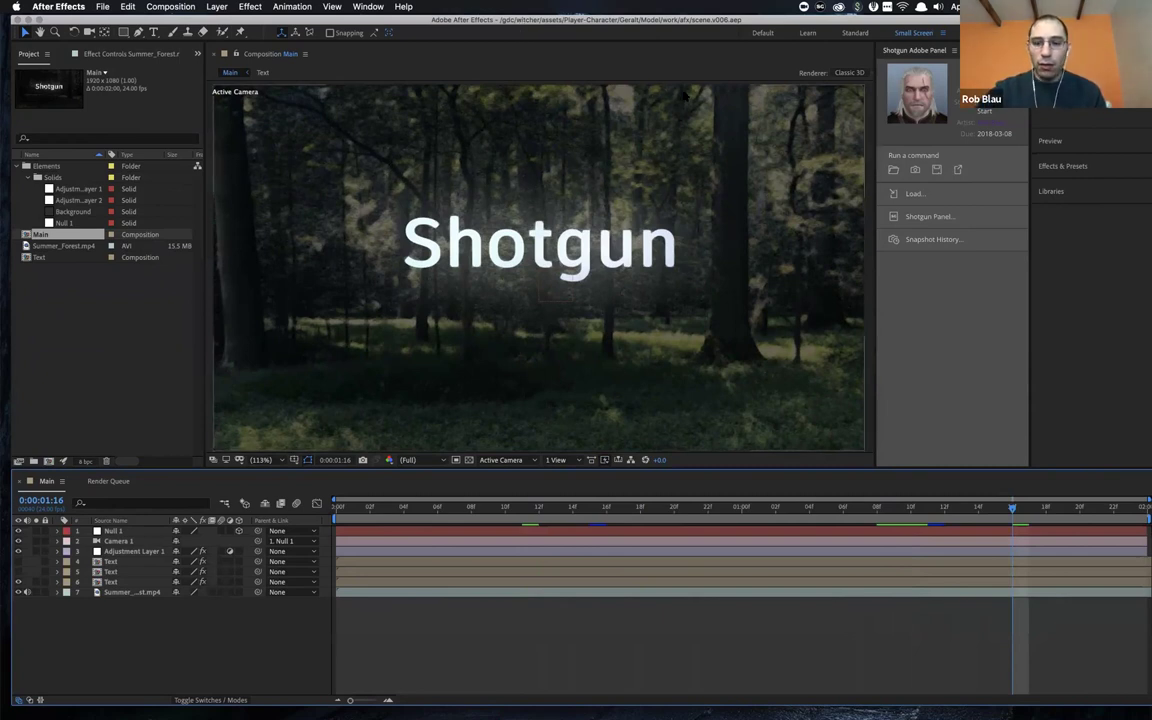
- Add a Gaussian Blur to the Summer_Forest.mp4 layer and raise its Blurriness to 28.4
click(132, 592)
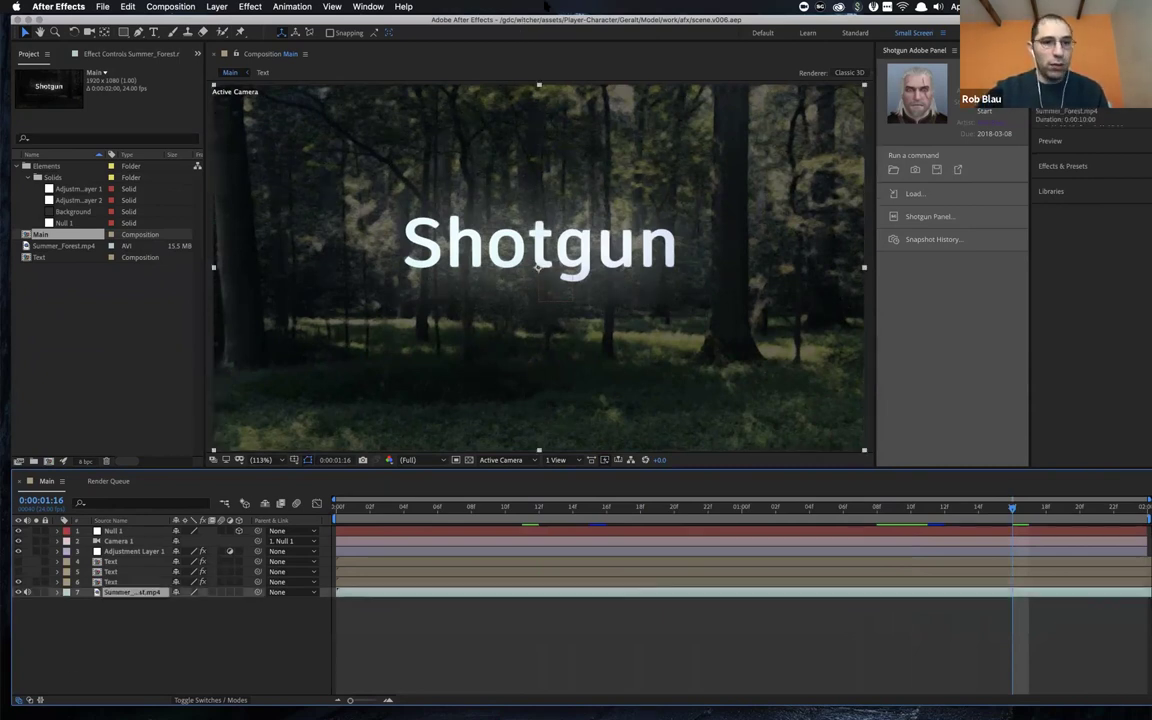
click(250, 6)
mouse_move(308, 76)
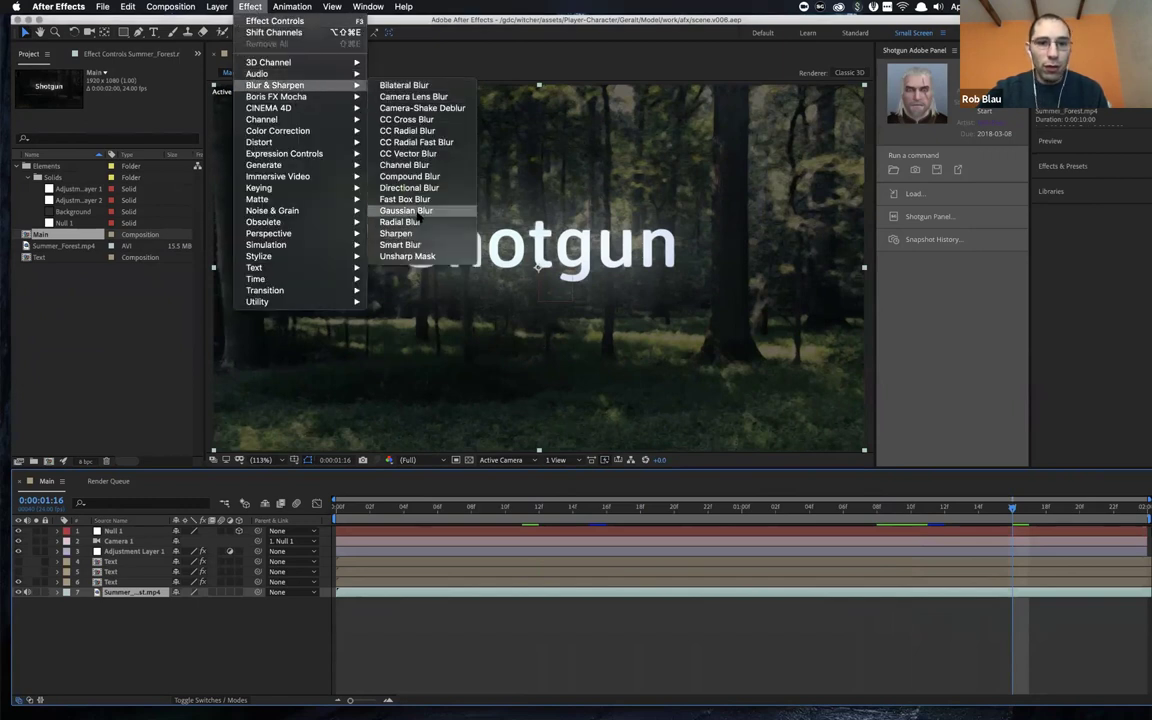
click(418, 214)
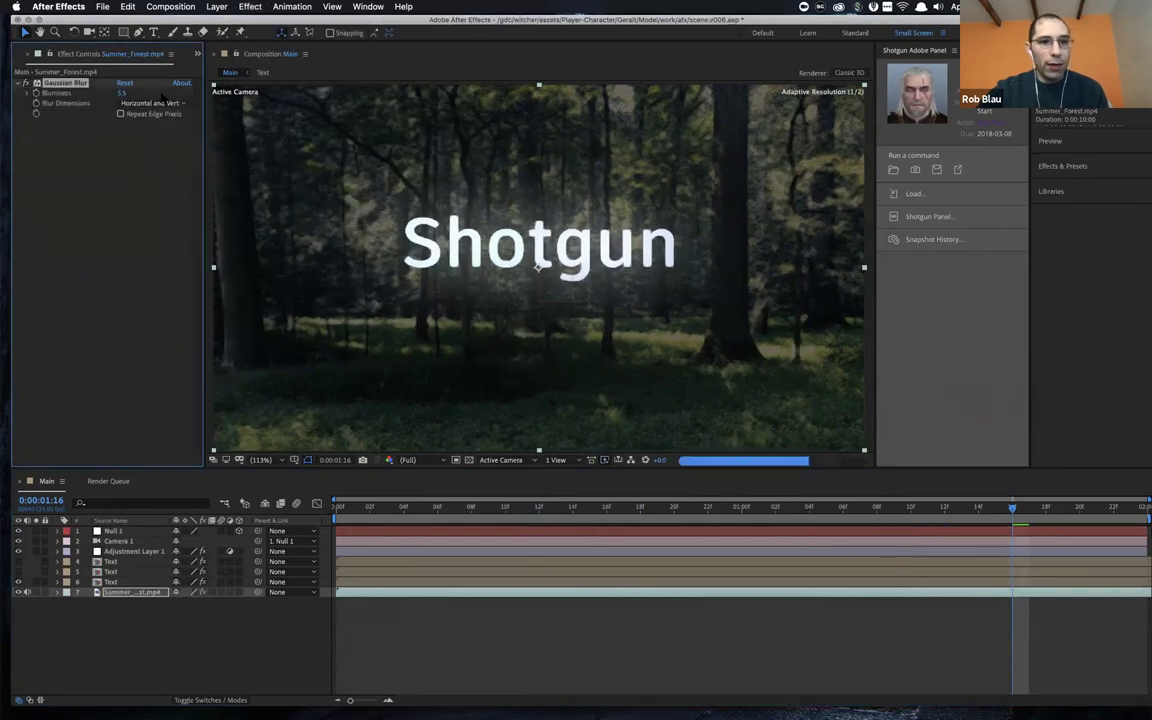
drag(122, 92, 143, 93)
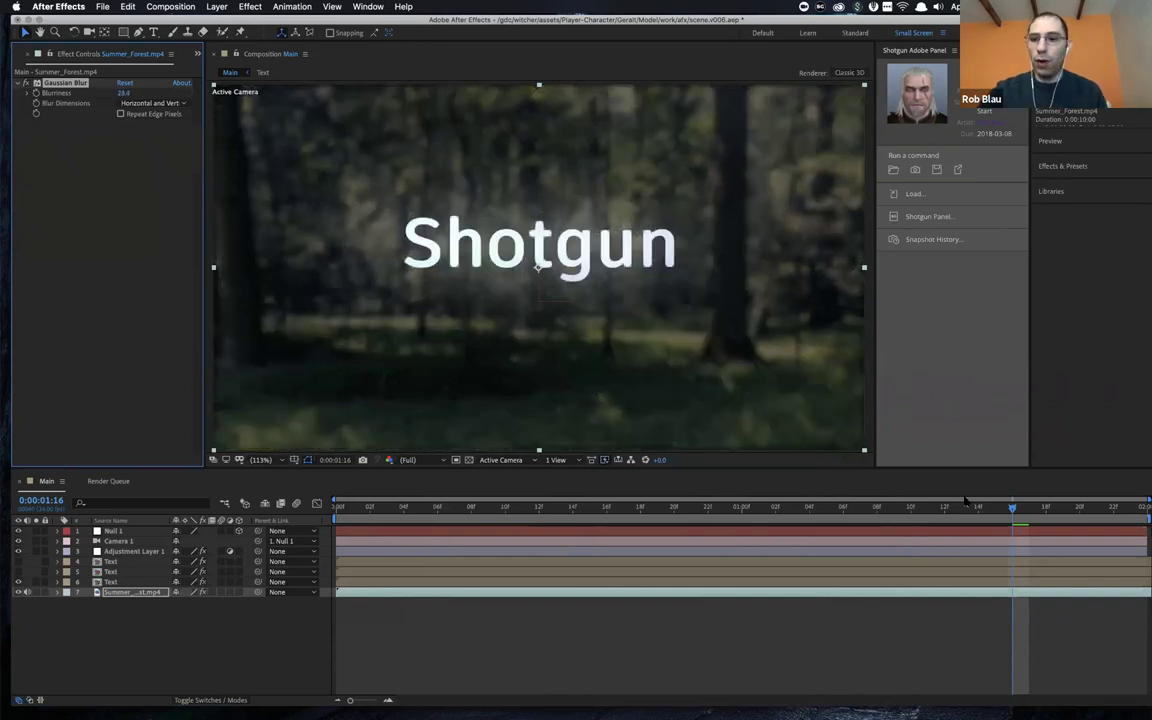
- Create a snapshot with a screenshot of the composition viewer, described 'Blurred - maybe keep?'
click(914, 170)
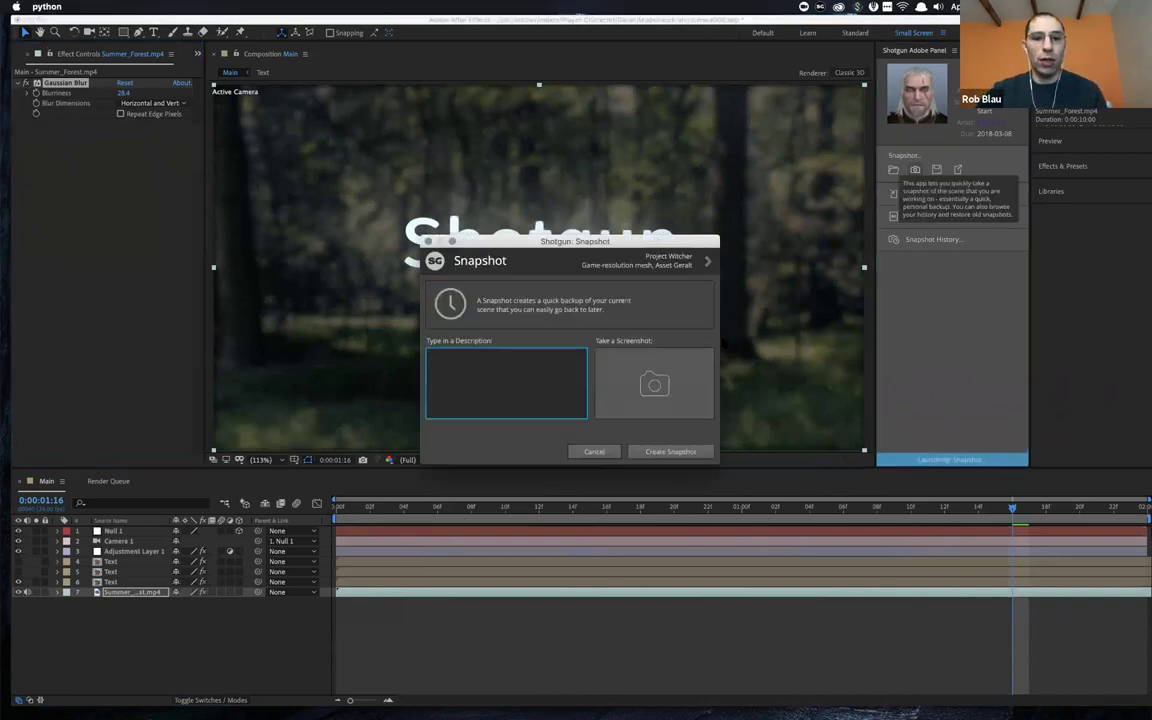
click(653, 380)
drag(305, 118, 815, 415)
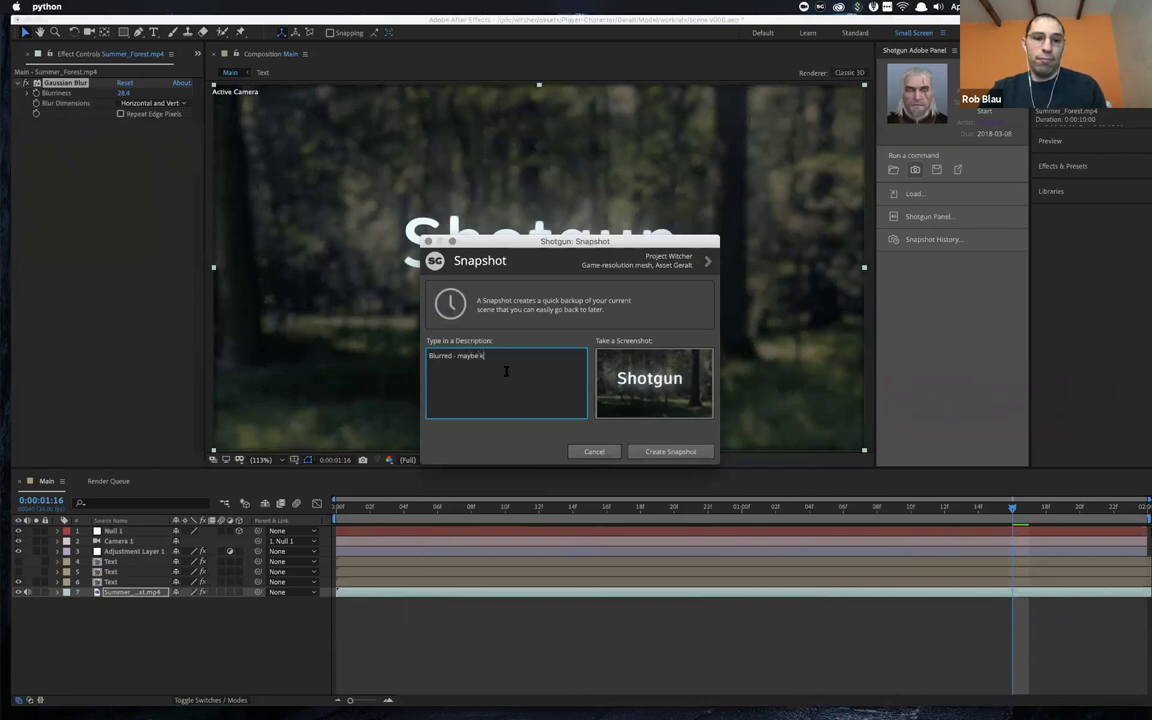
click(668, 452)
- Review the Snapshot History, then close it
click(609, 367)
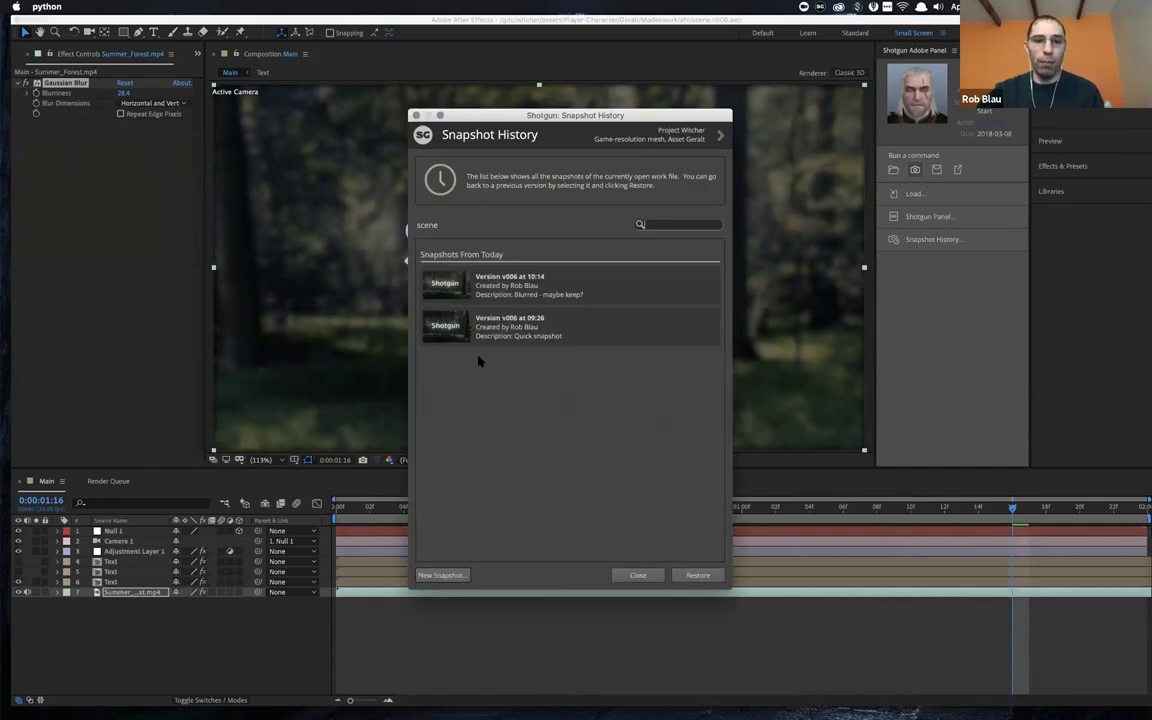
click(515, 349)
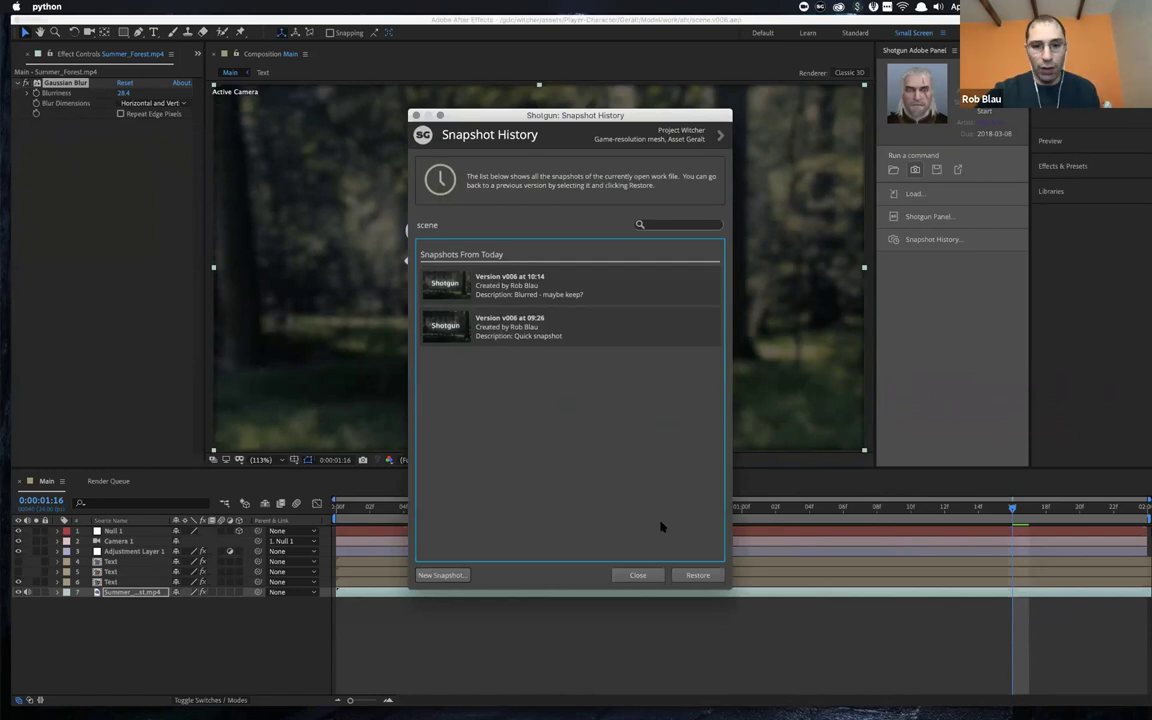
key(Escape)
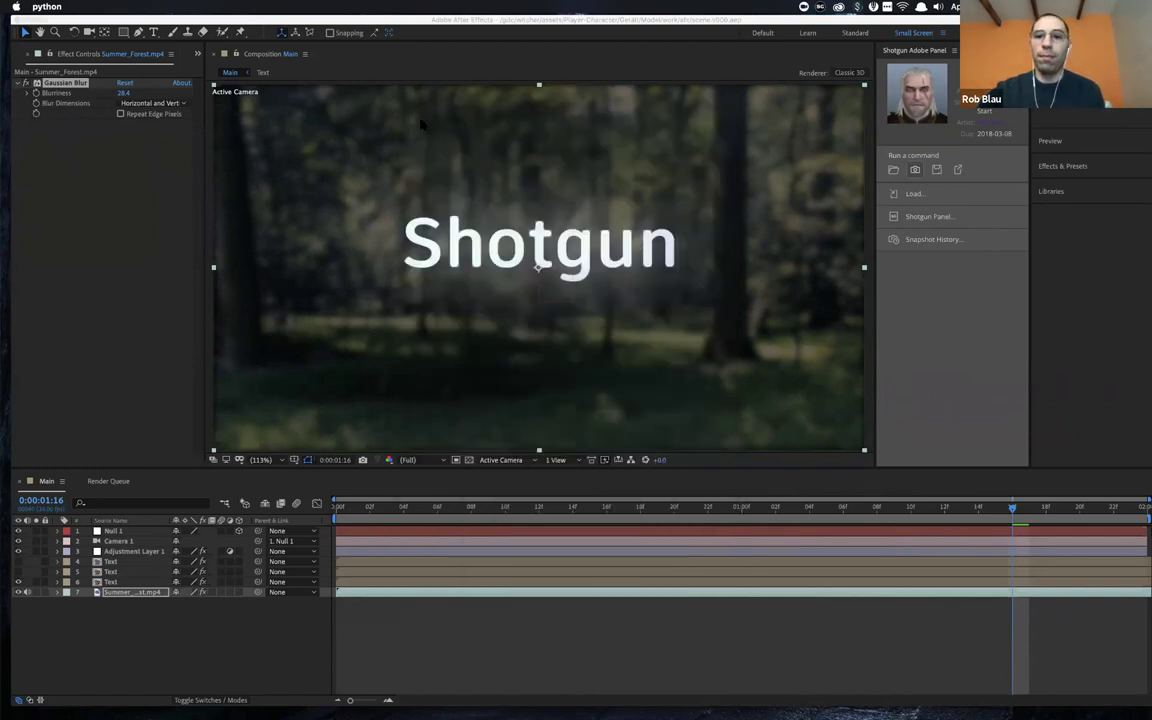
- Save the scene through Shotgun File Save with name 'scene' and version 7
click(936, 171)
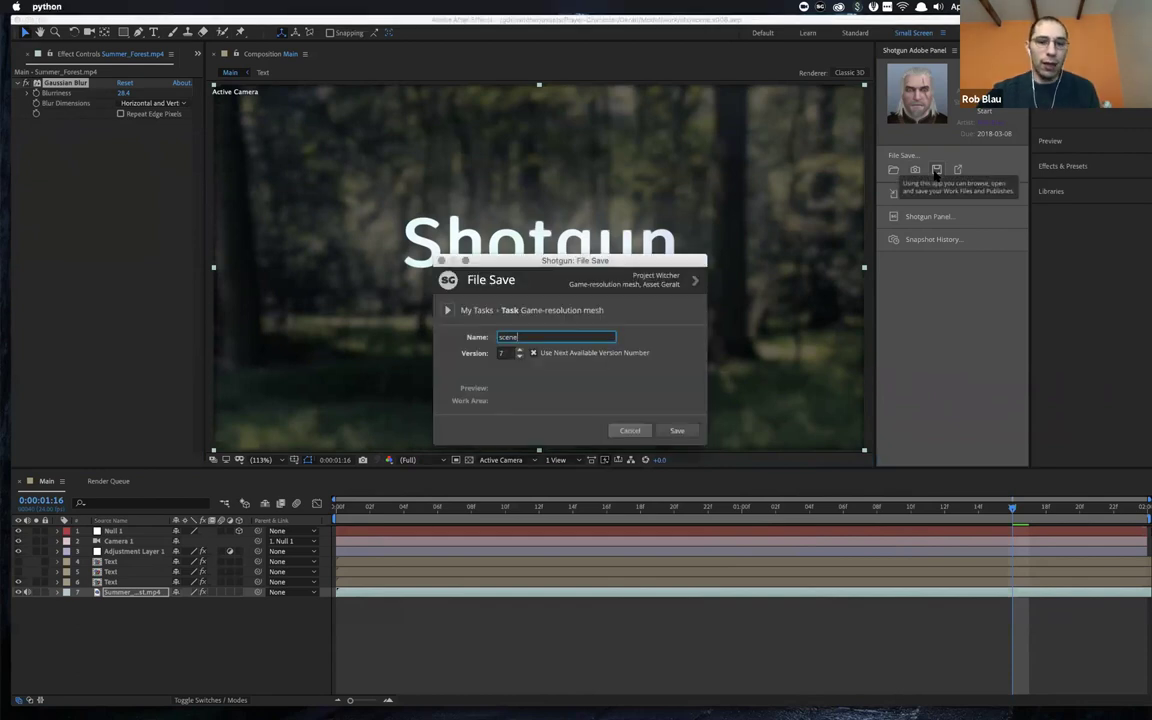
drag(665, 261, 685, 223)
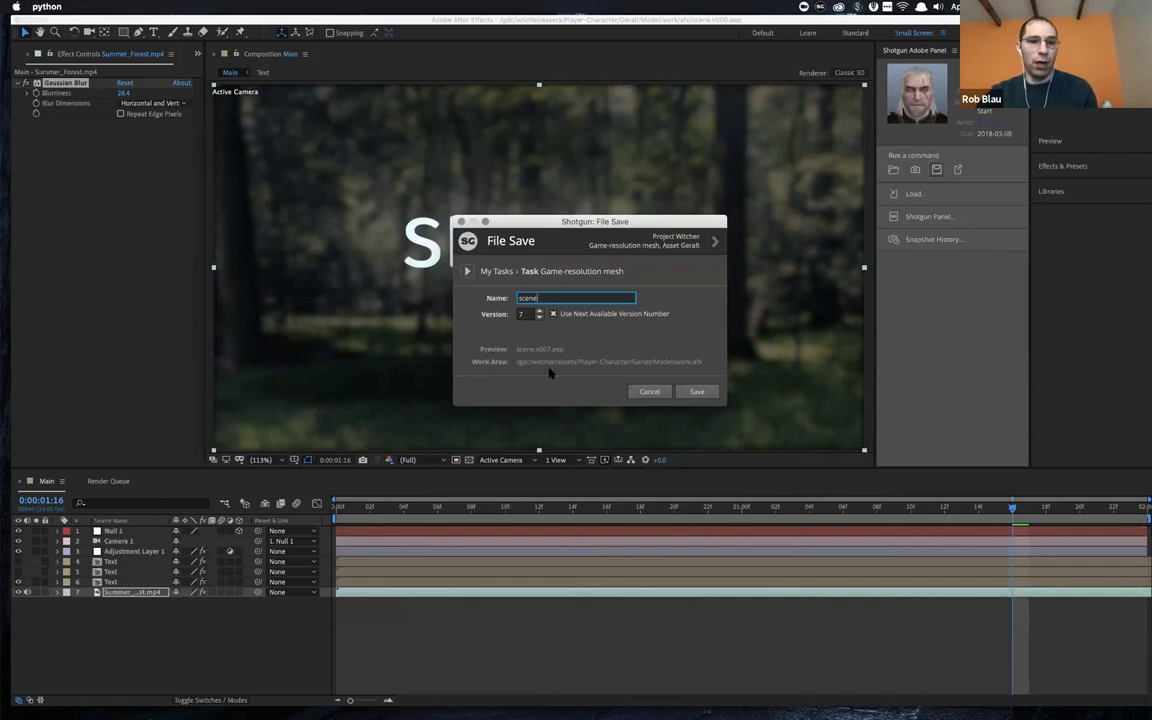
click(690, 388)
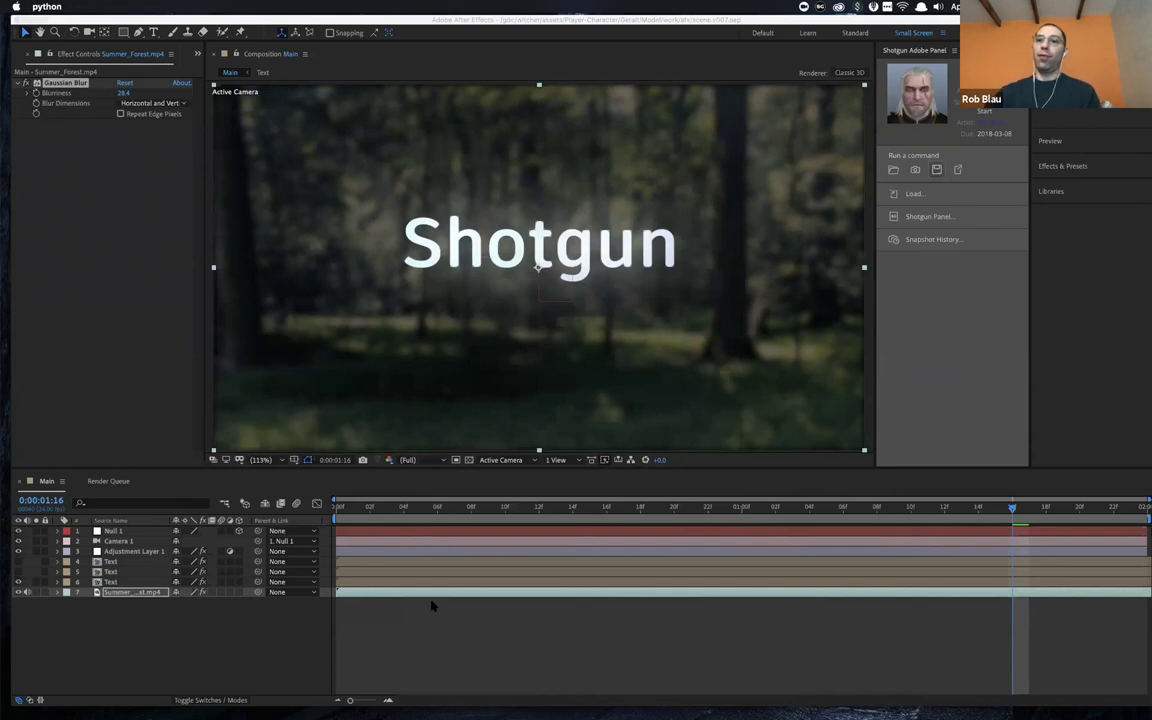
- Browse the published Main_1.mov and jaw_bug.mp4 and jaw_bug's actions in the Shotgun Loader, then close it
click(898, 193)
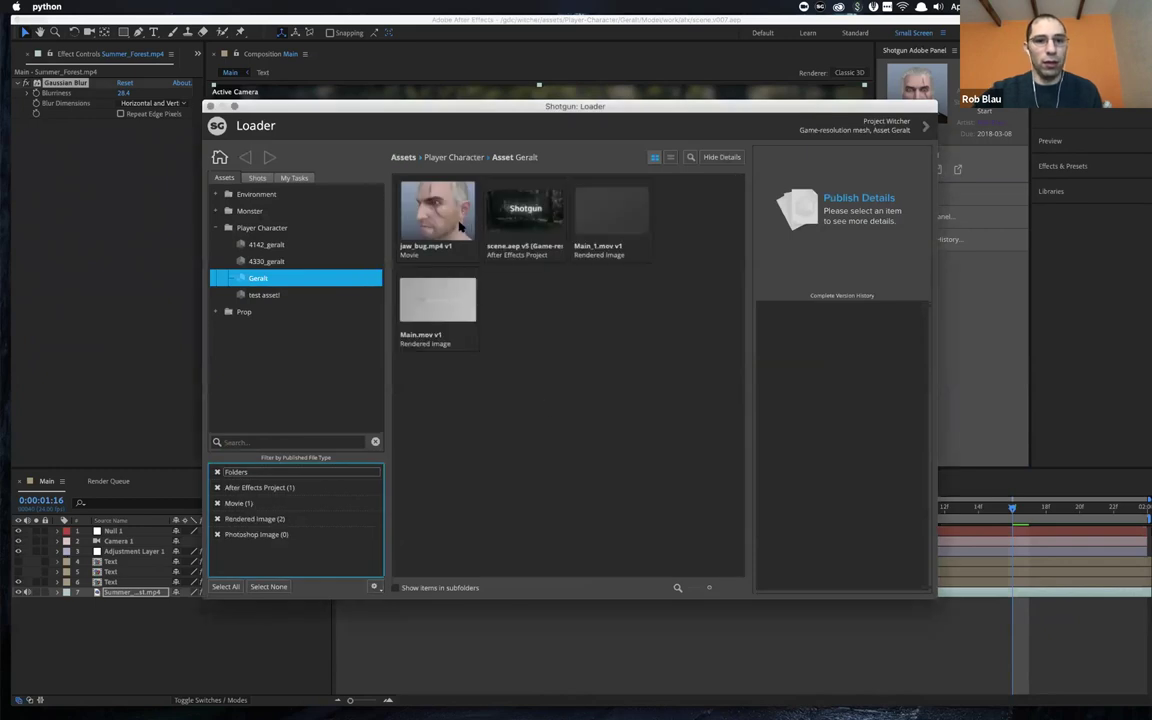
click(516, 226)
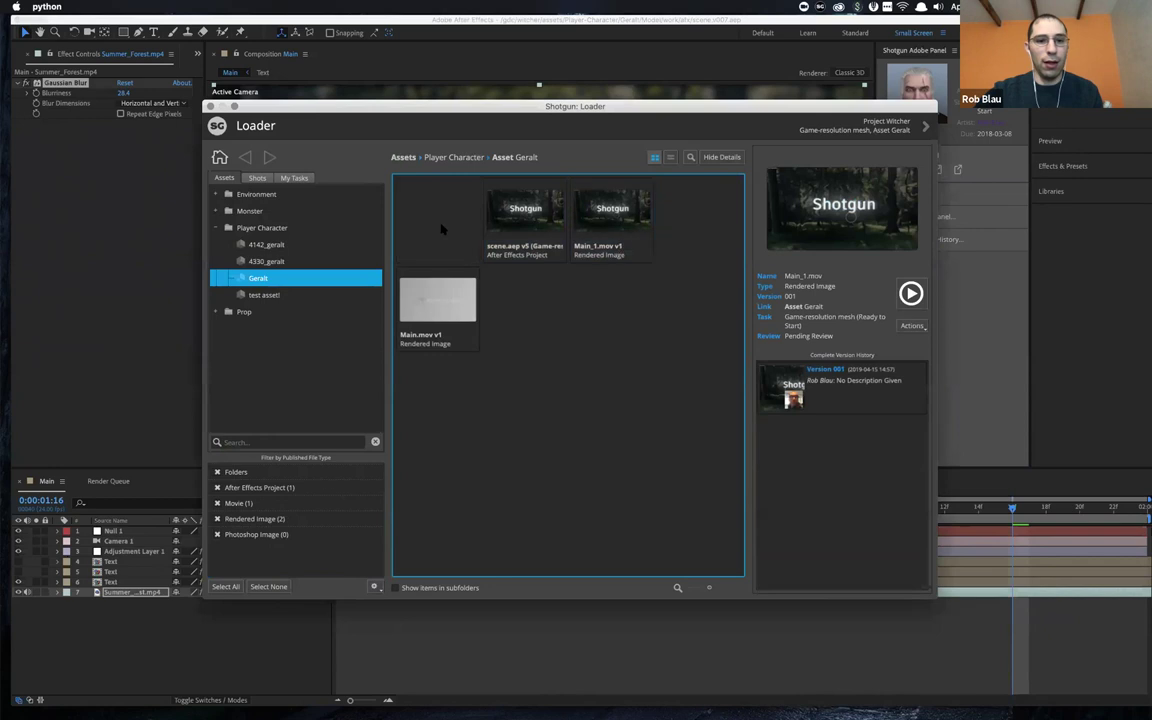
click(424, 225)
click(459, 250)
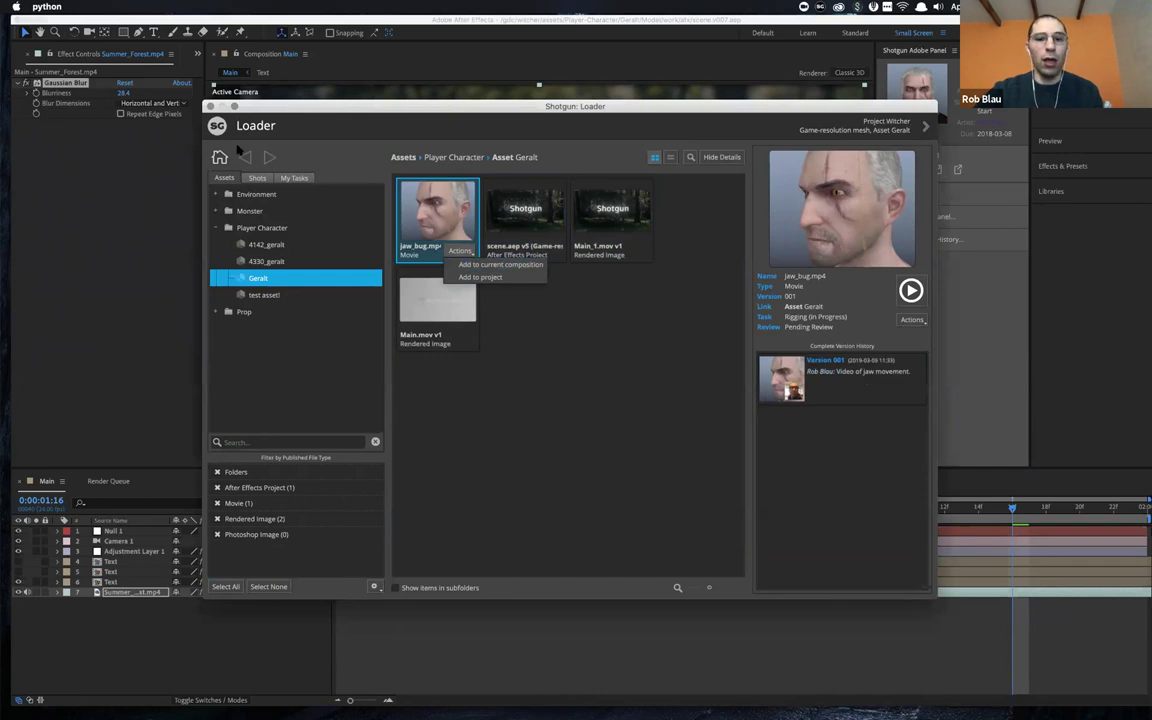
click(208, 106)
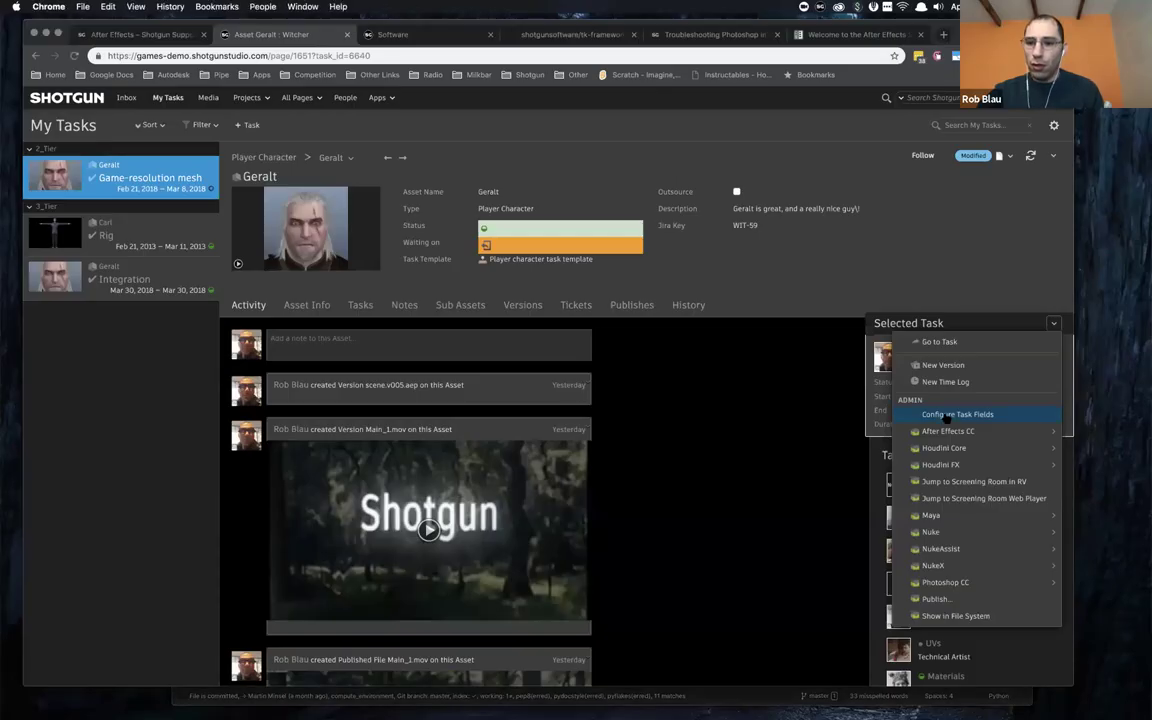
- Launch After Effects CC 2019 from the Game-resolution mesh task and ignore the python crash report
click(947, 430)
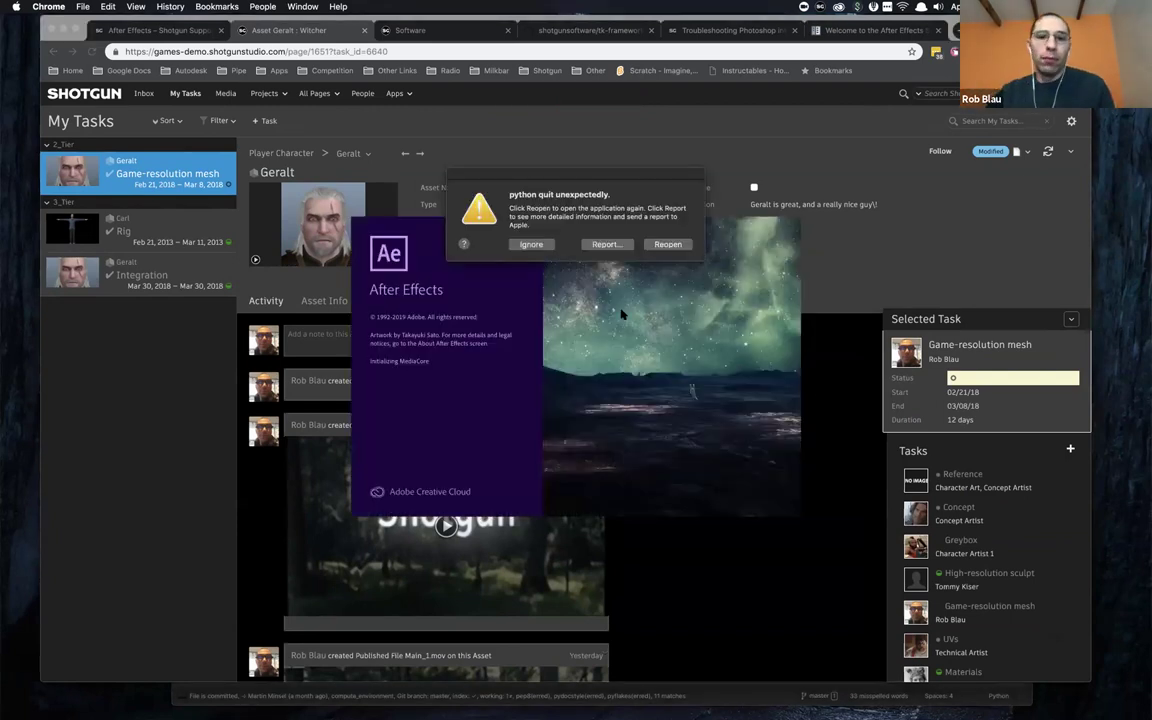
click(527, 245)
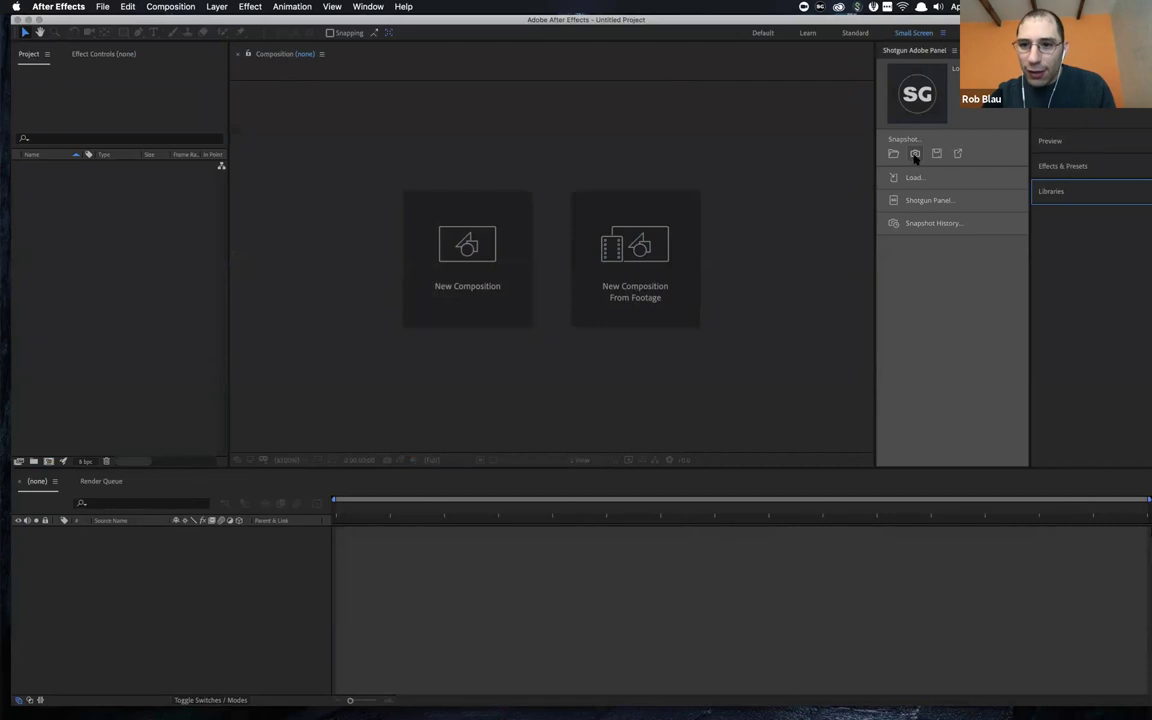
- Glance at the snapshot history, then reopen scene.v007.aep from the Shotgun work-file browser
click(928, 239)
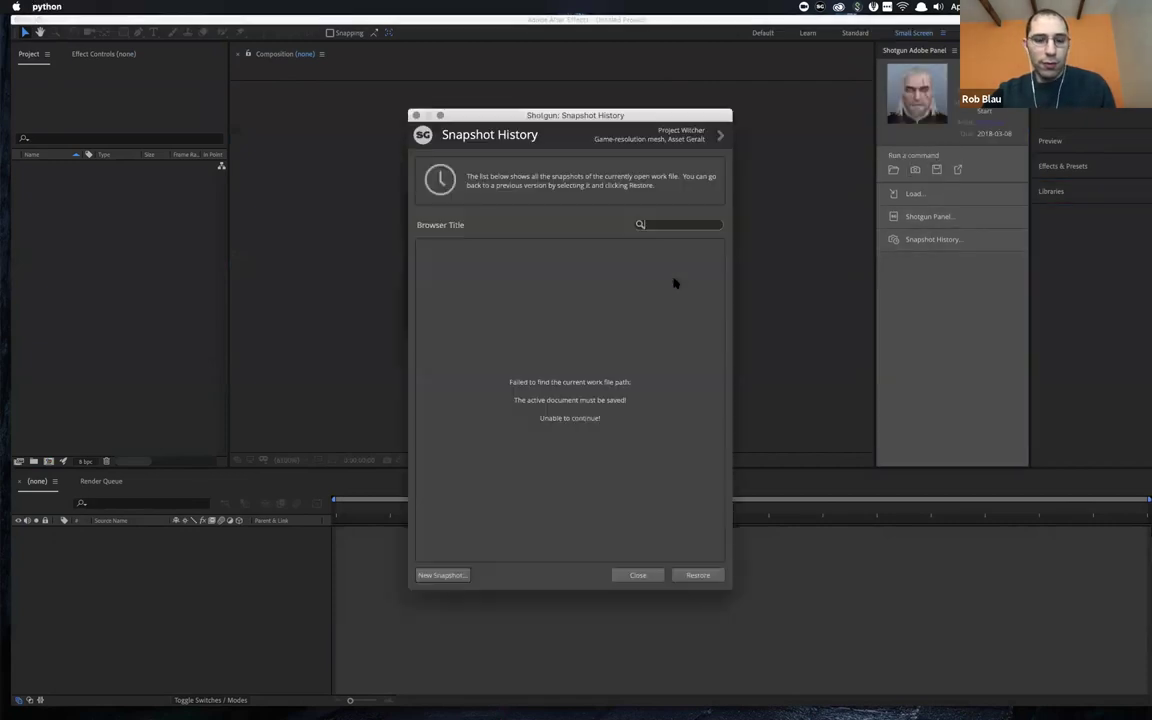
click(414, 115)
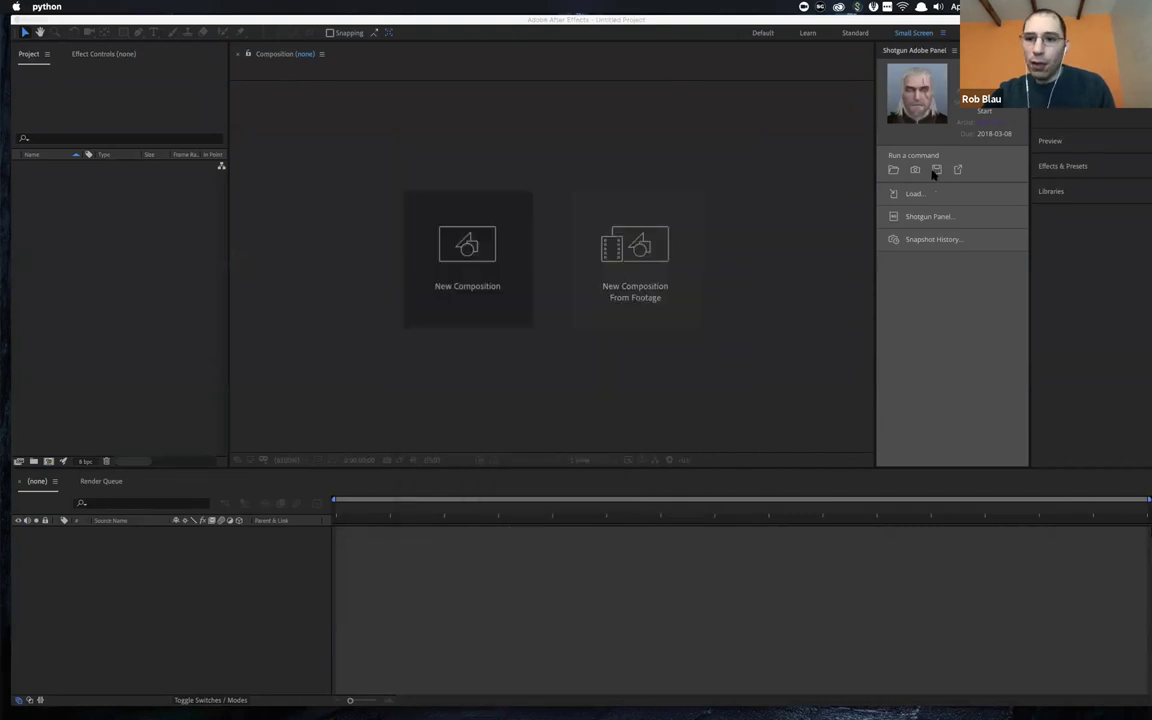
click(894, 171)
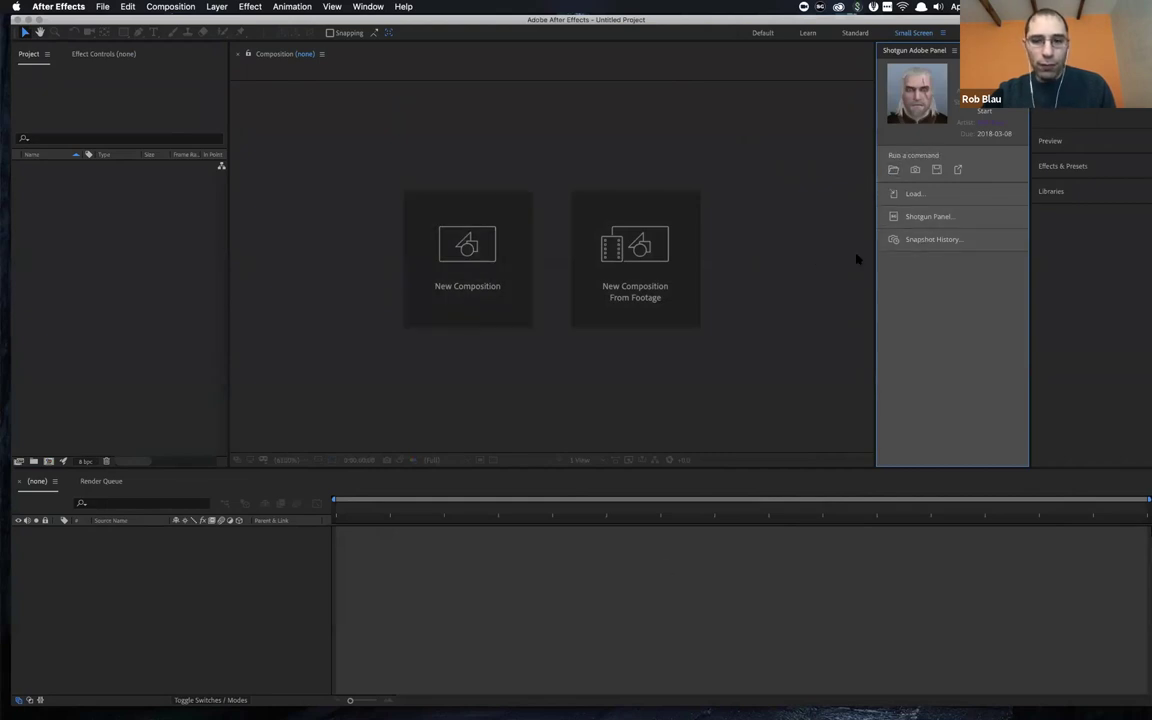
click(893, 170)
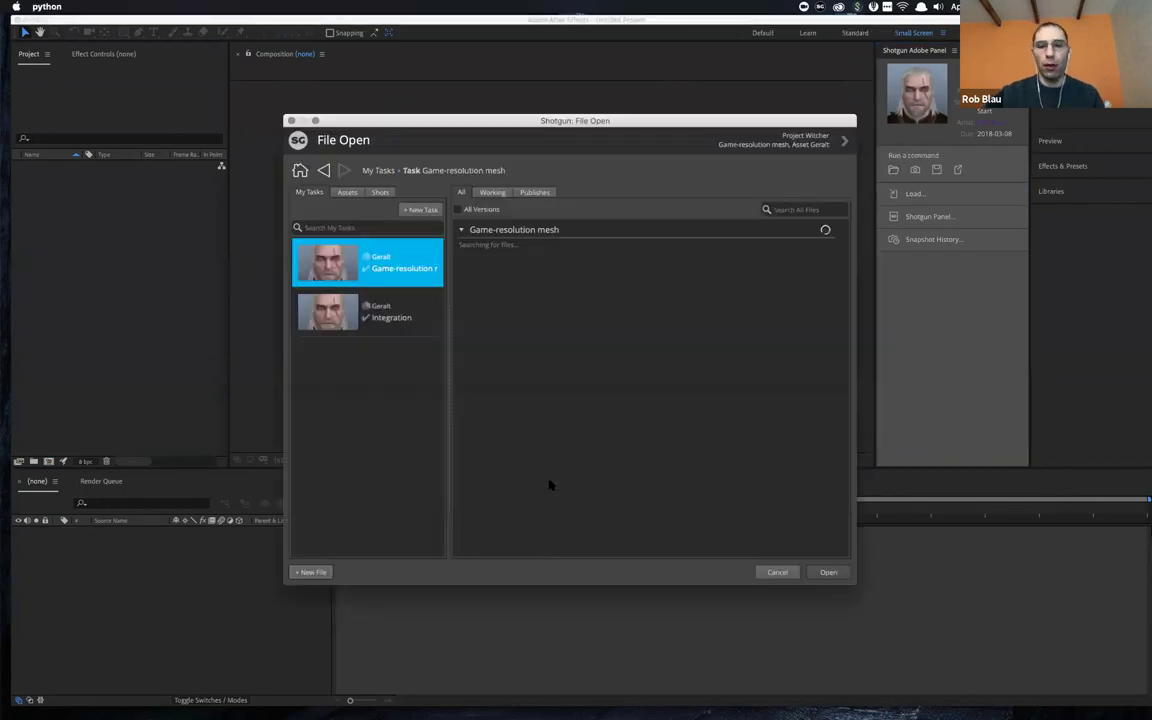
click(490, 258)
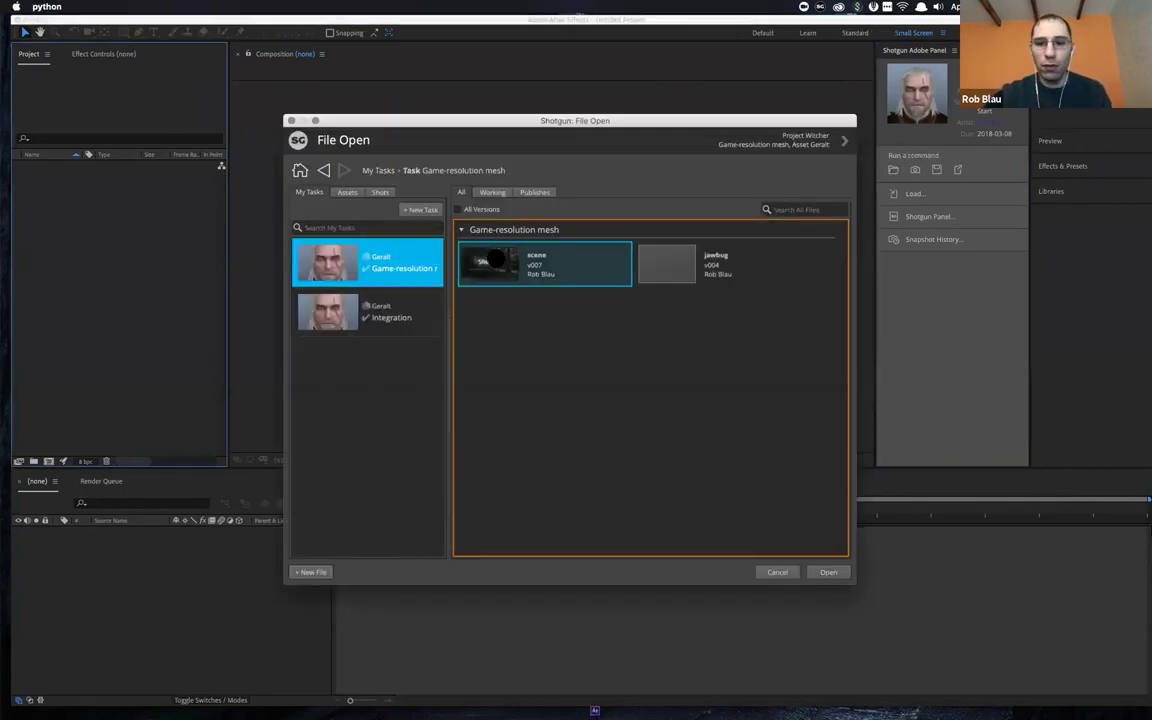
double_click(484, 259)
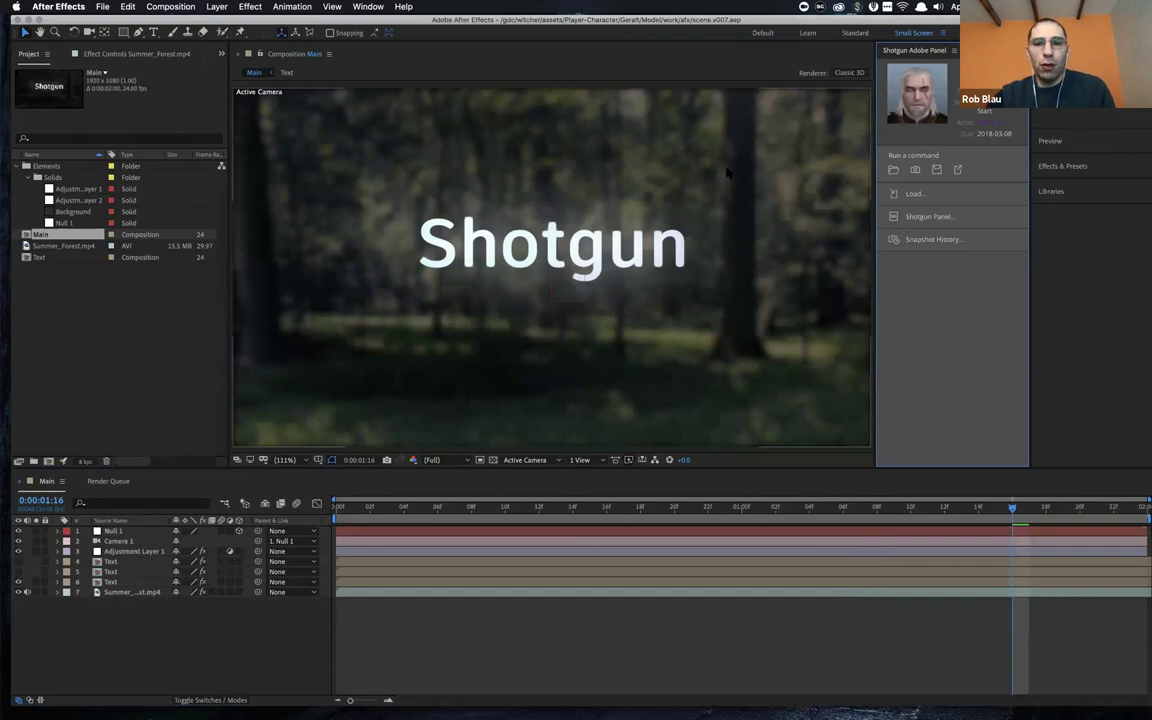
click(910, 218)
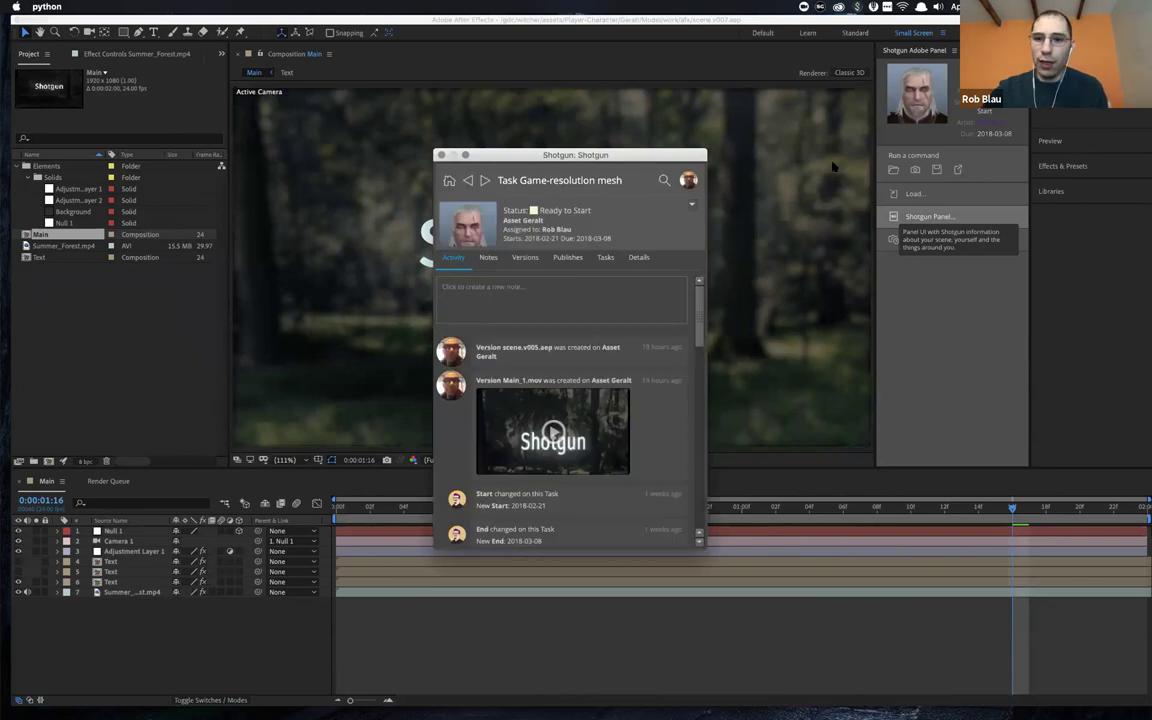
drag(508, 150, 911, 191)
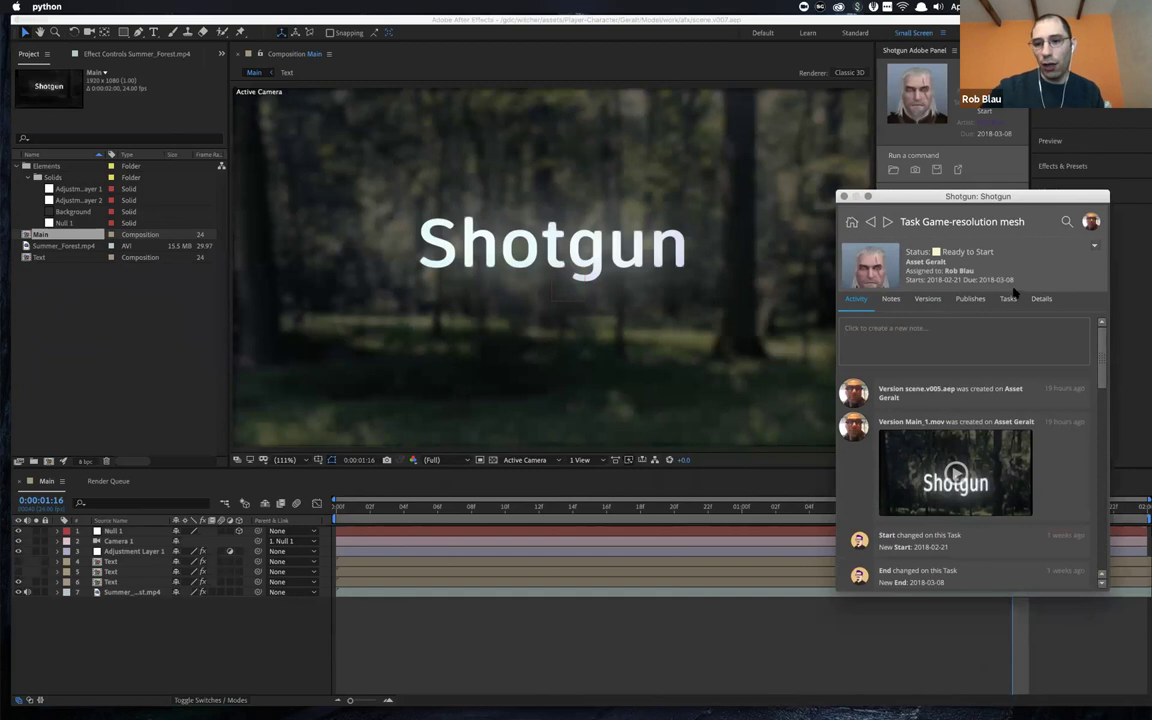
click(1008, 300)
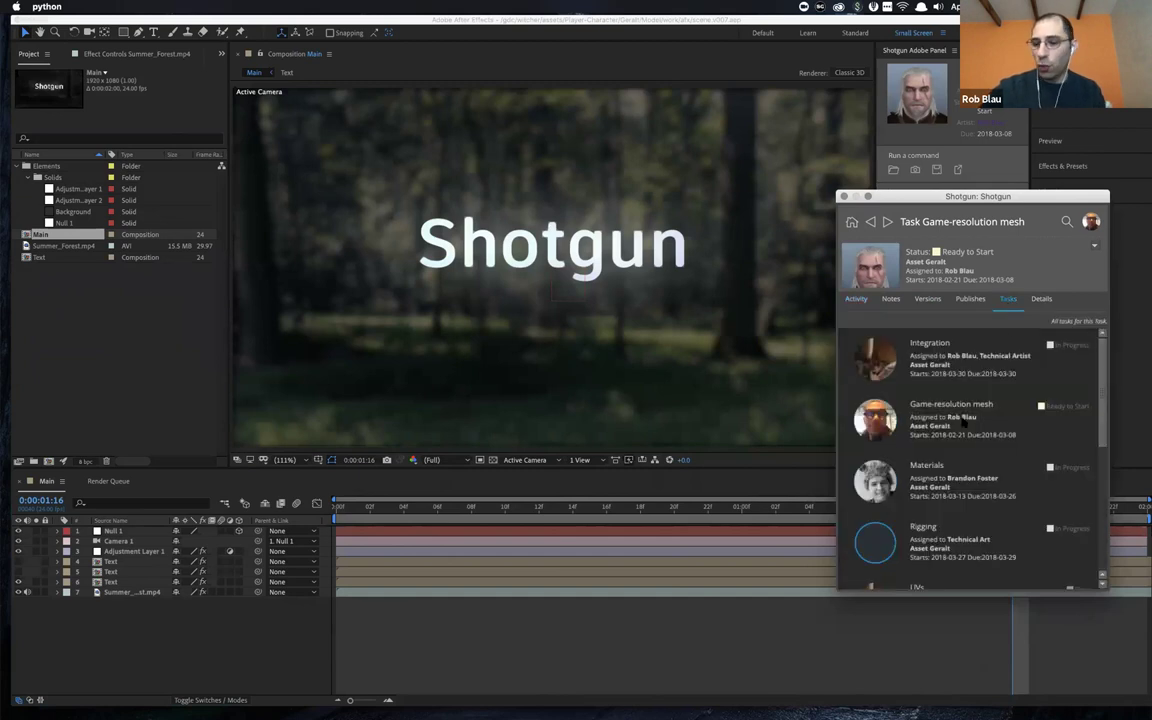
scroll(963, 423, down, 5)
scroll(963, 423, up, 5)
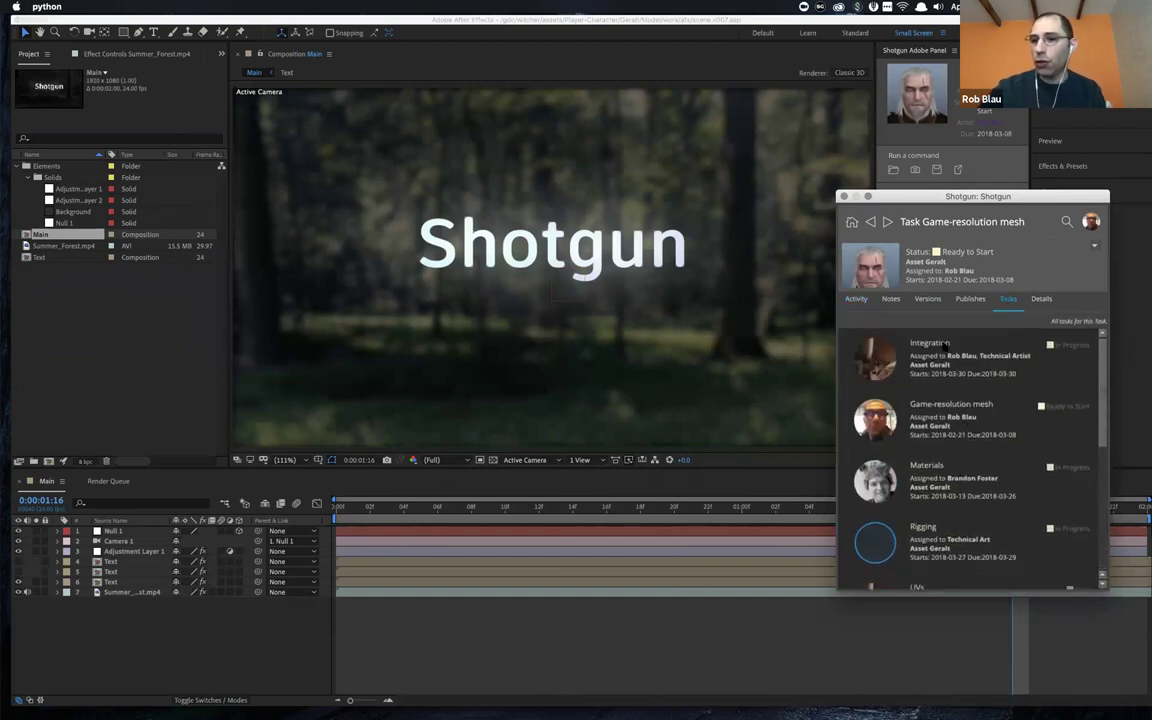
click(856, 299)
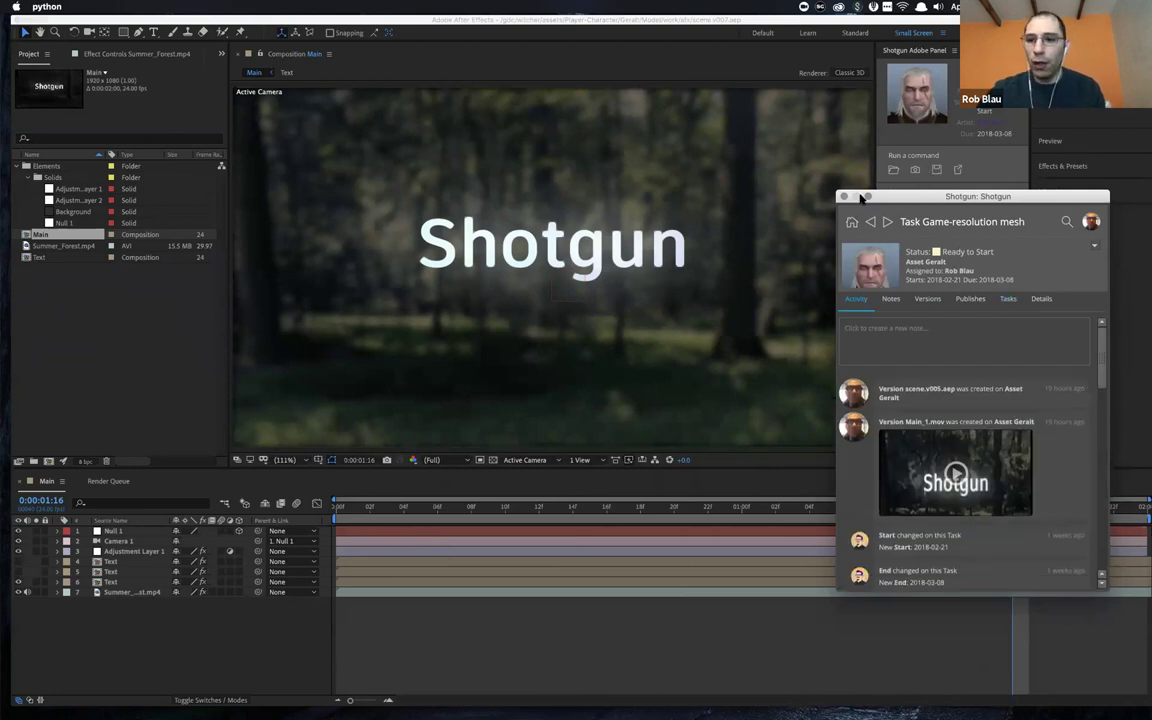
click(654, 22)
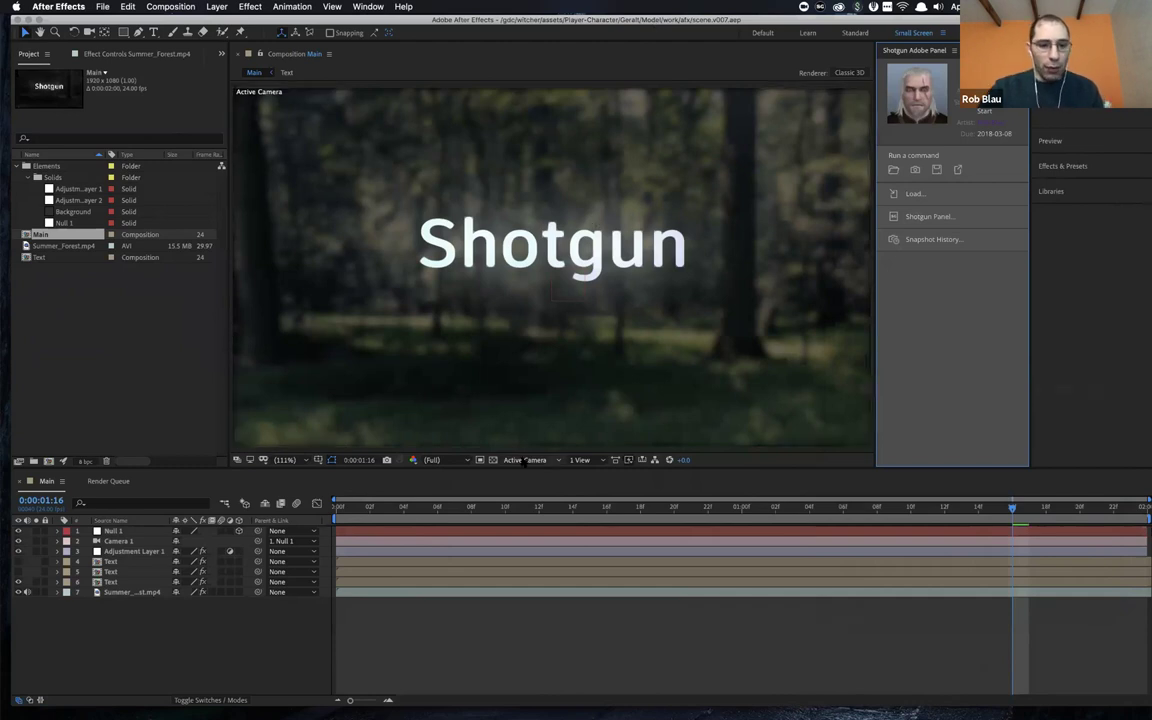
- Add the Main composition to the Render Queue with the QuickTime DV PAL 48kHz output template
click(110, 481)
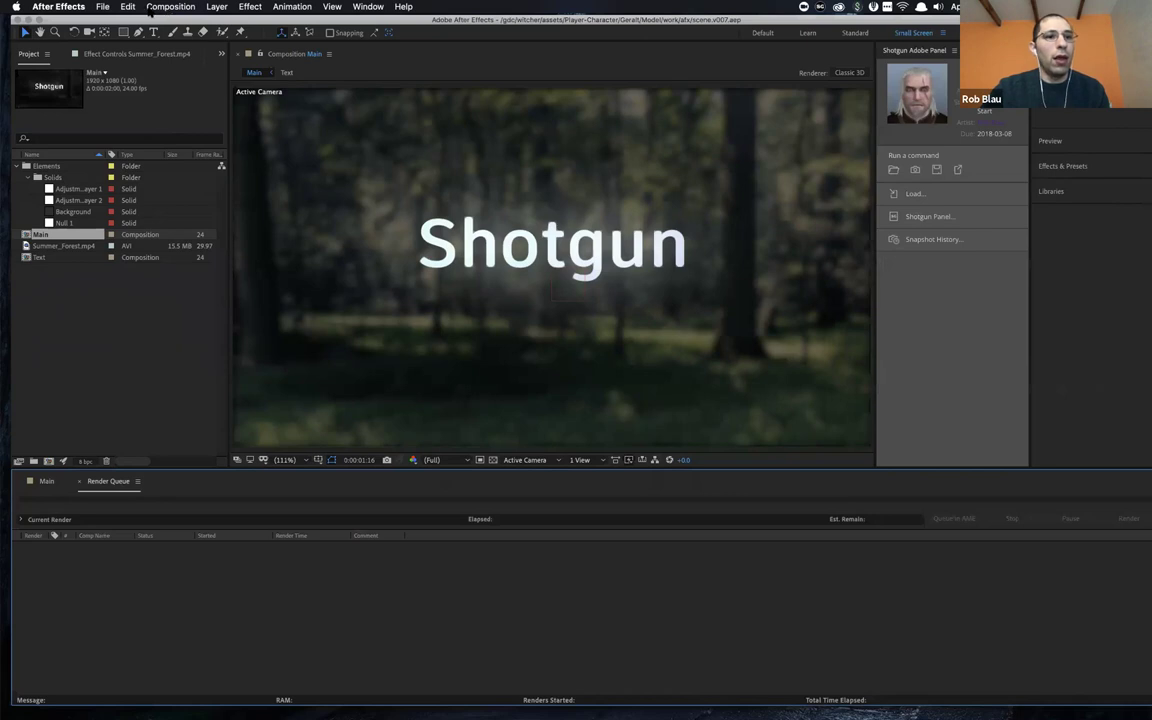
click(148, 9)
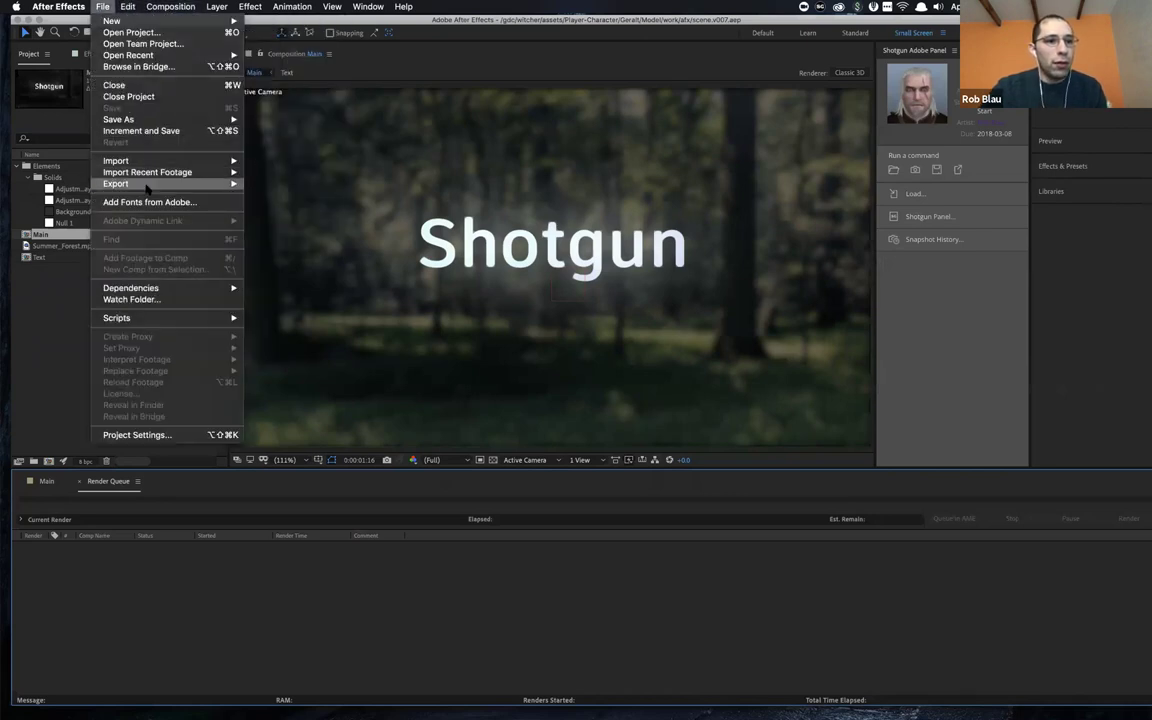
mouse_move(147, 186)
click(292, 195)
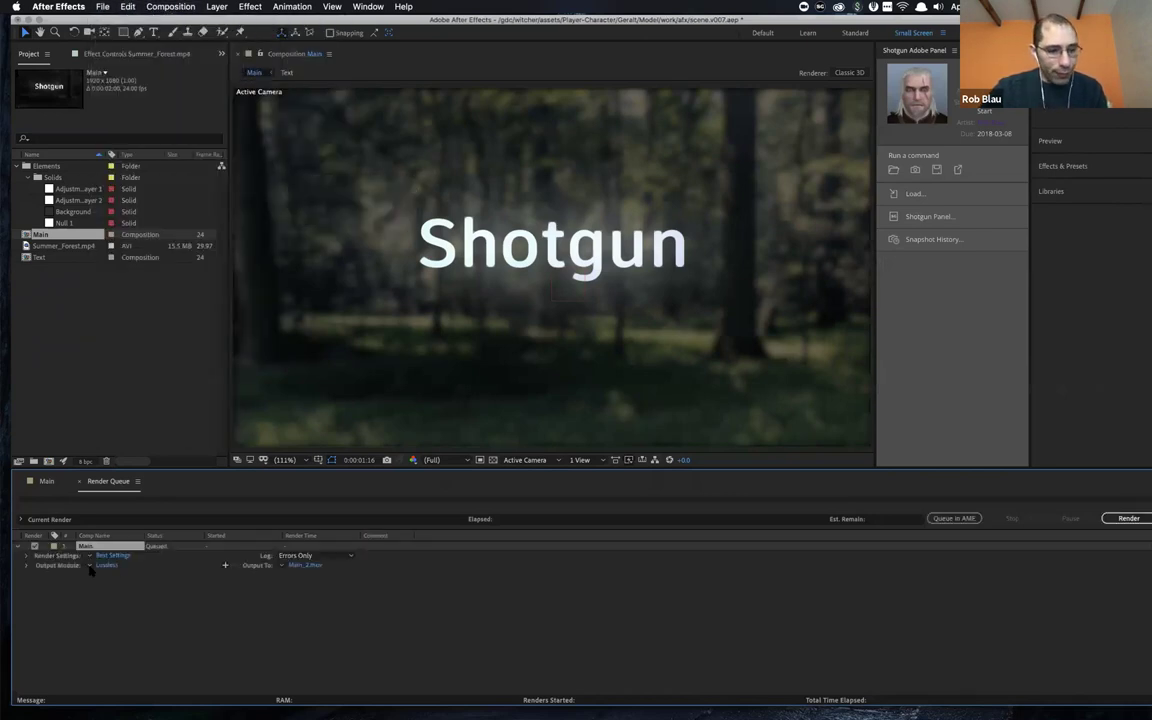
click(90, 567)
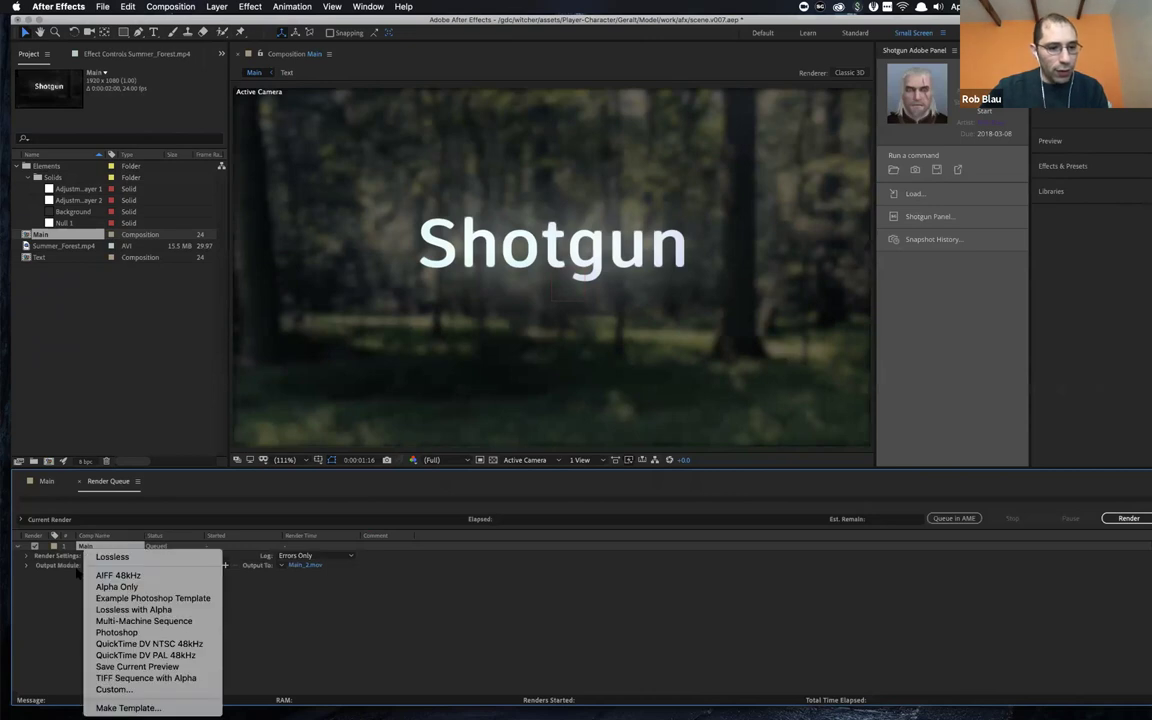
click(155, 655)
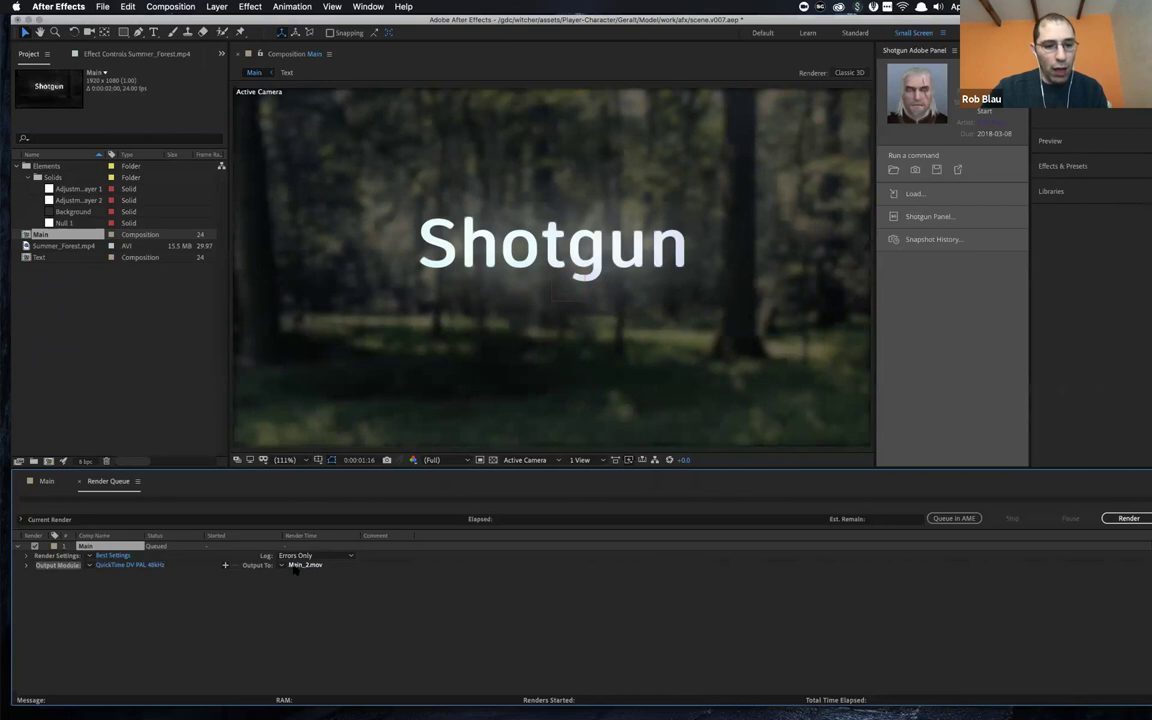
- Name the render output Main_3.mov and start rendering
click(294, 567)
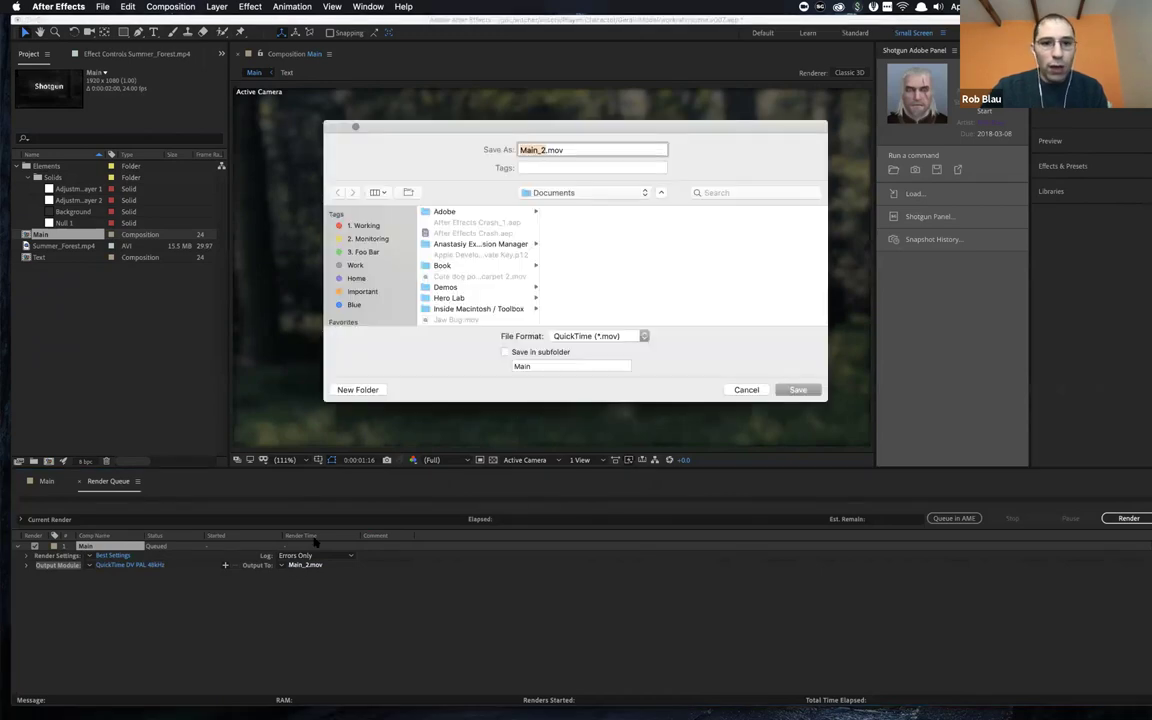
text(Main_3)
key(Return)
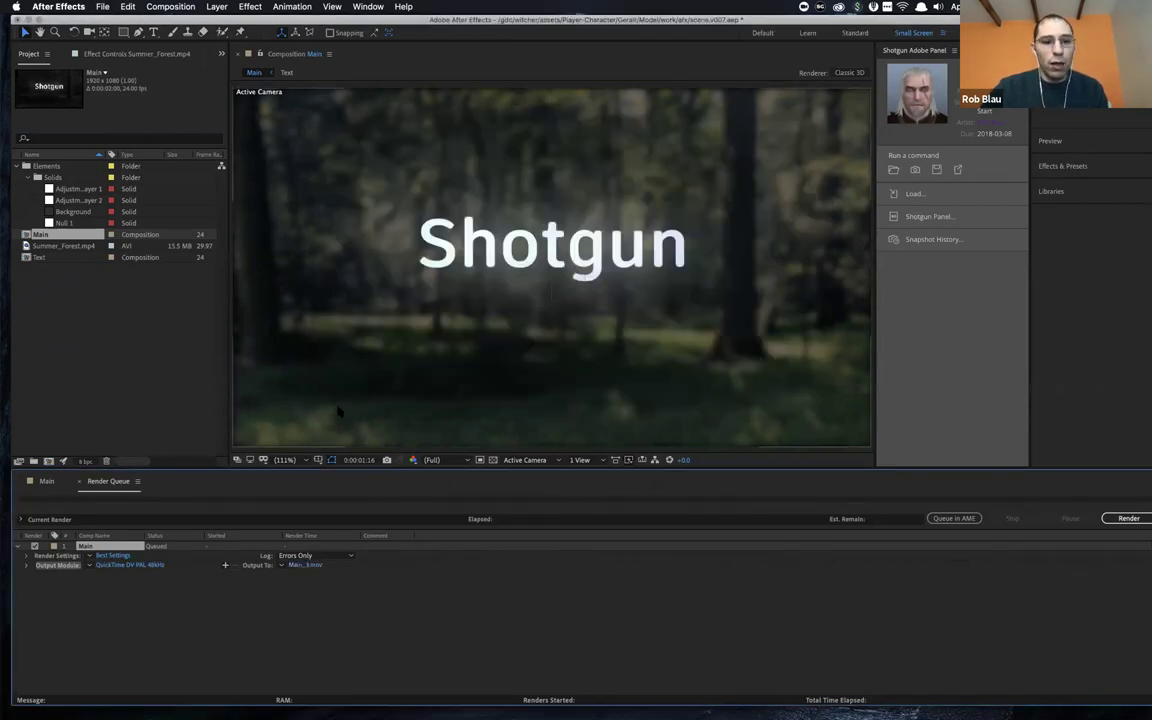
click(1121, 519)
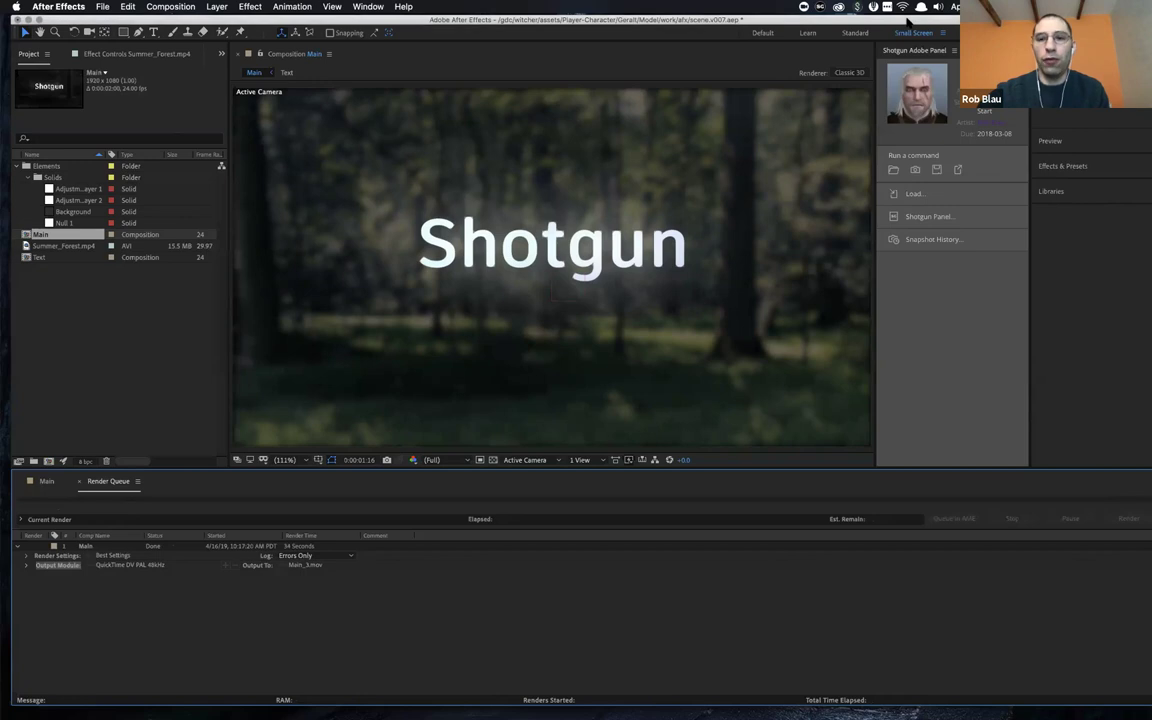
- Once the Main_3.mov render is done, start publishing the scene to Shotgun
click(959, 170)
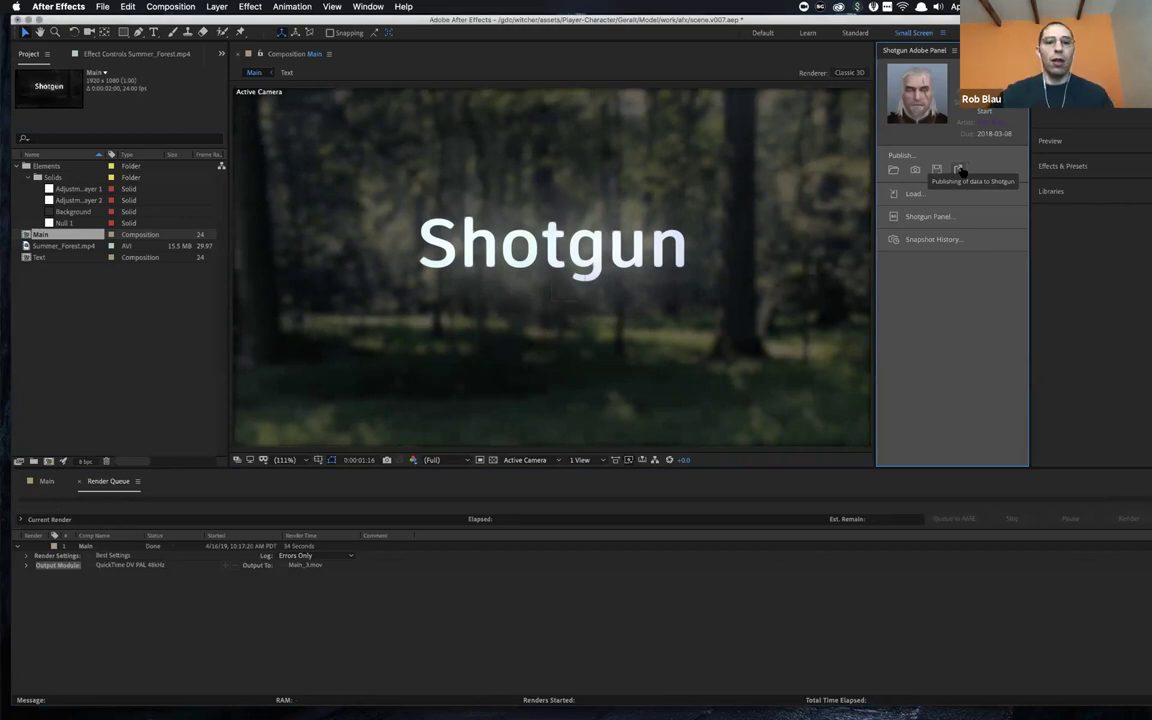
- Inspect the scene.v007.aep and Render Queue Item #1 publish items and their steps
mouse_move(578, 710)
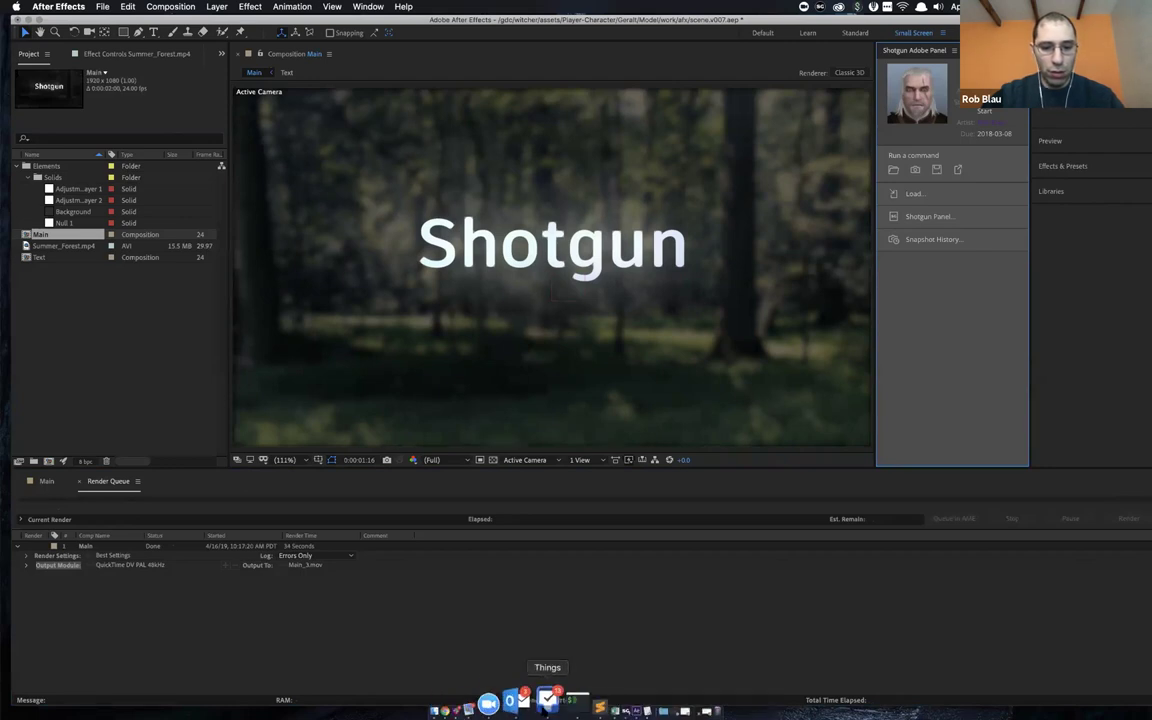
click(608, 702)
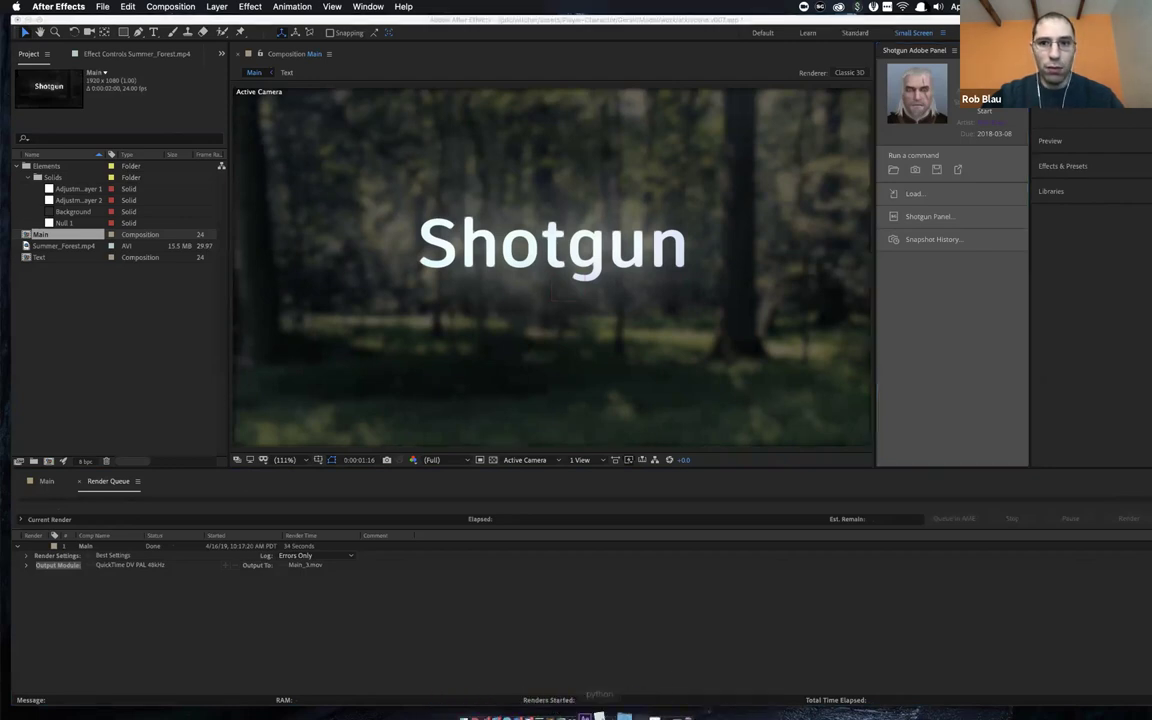
click(936, 169)
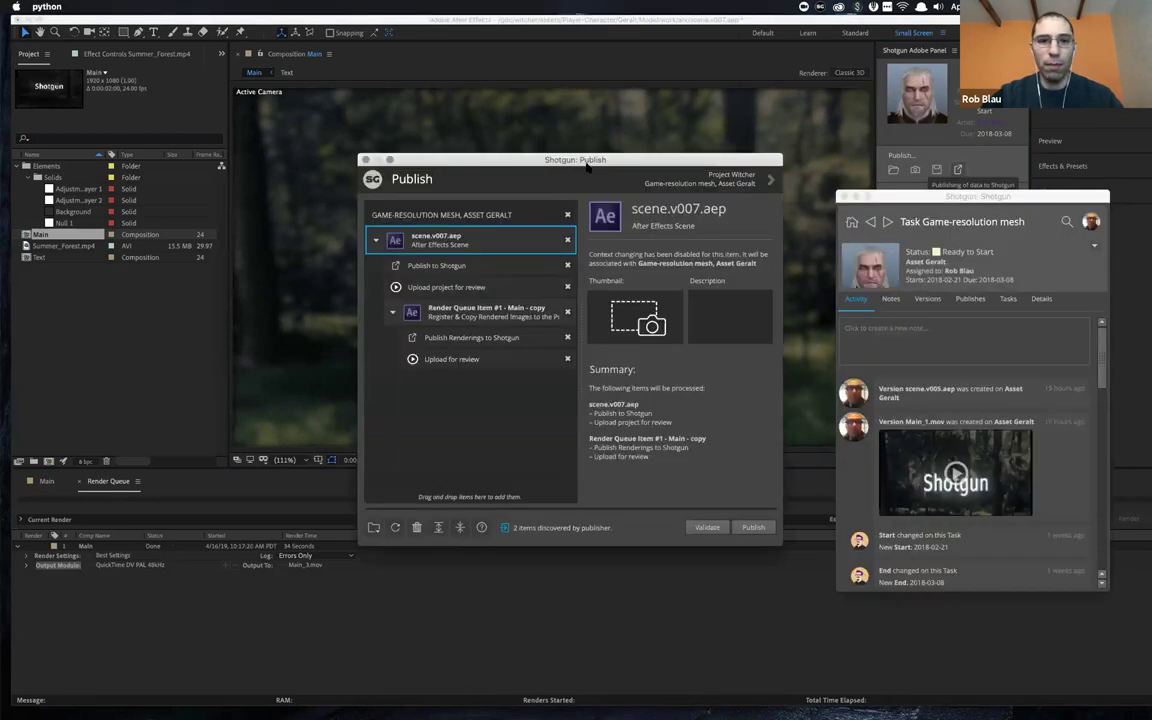
drag(520, 160, 430, 124)
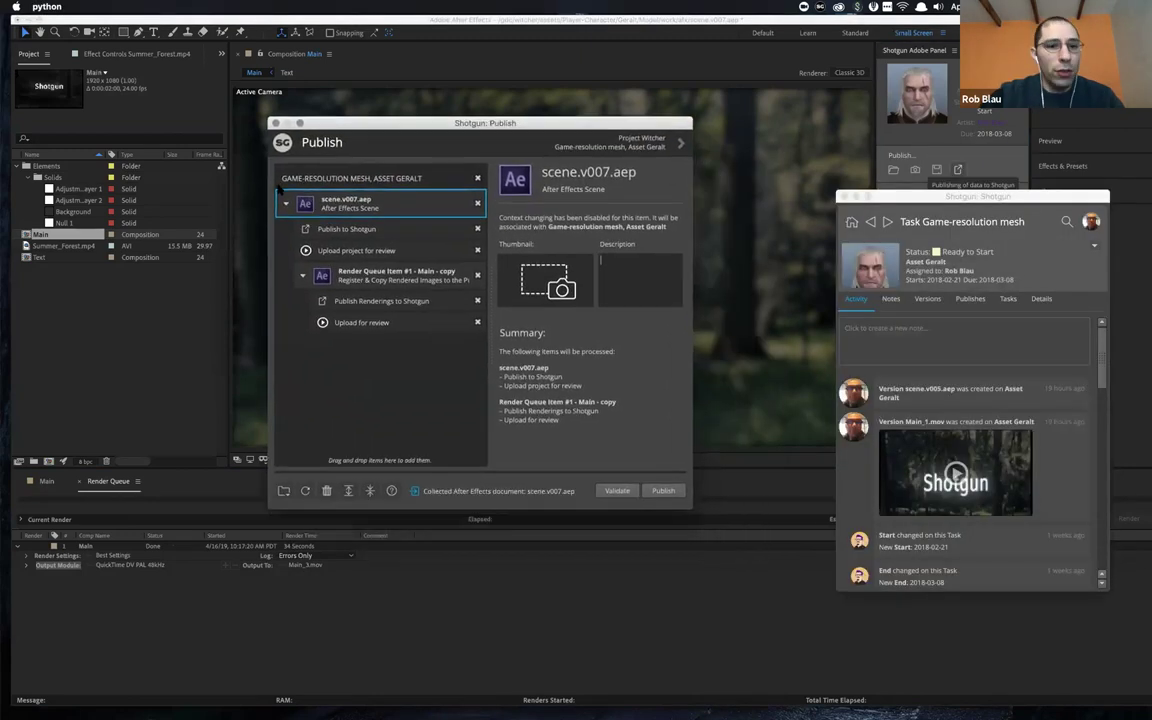
click(352, 229)
click(449, 203)
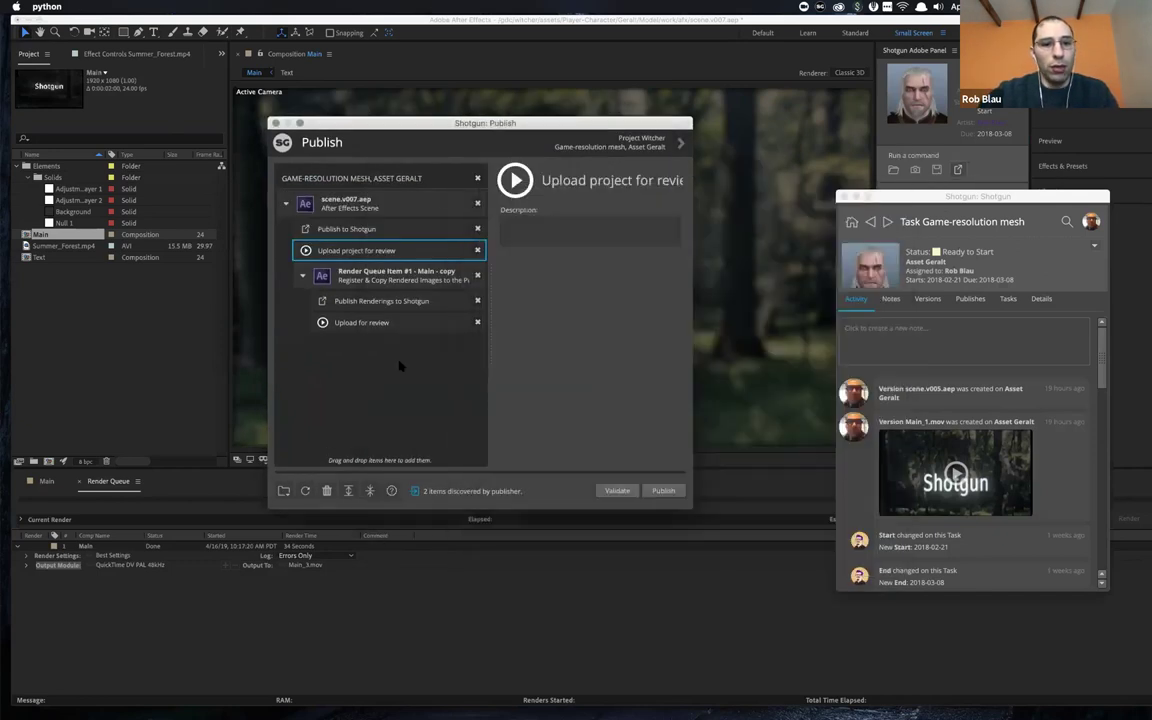
click(395, 372)
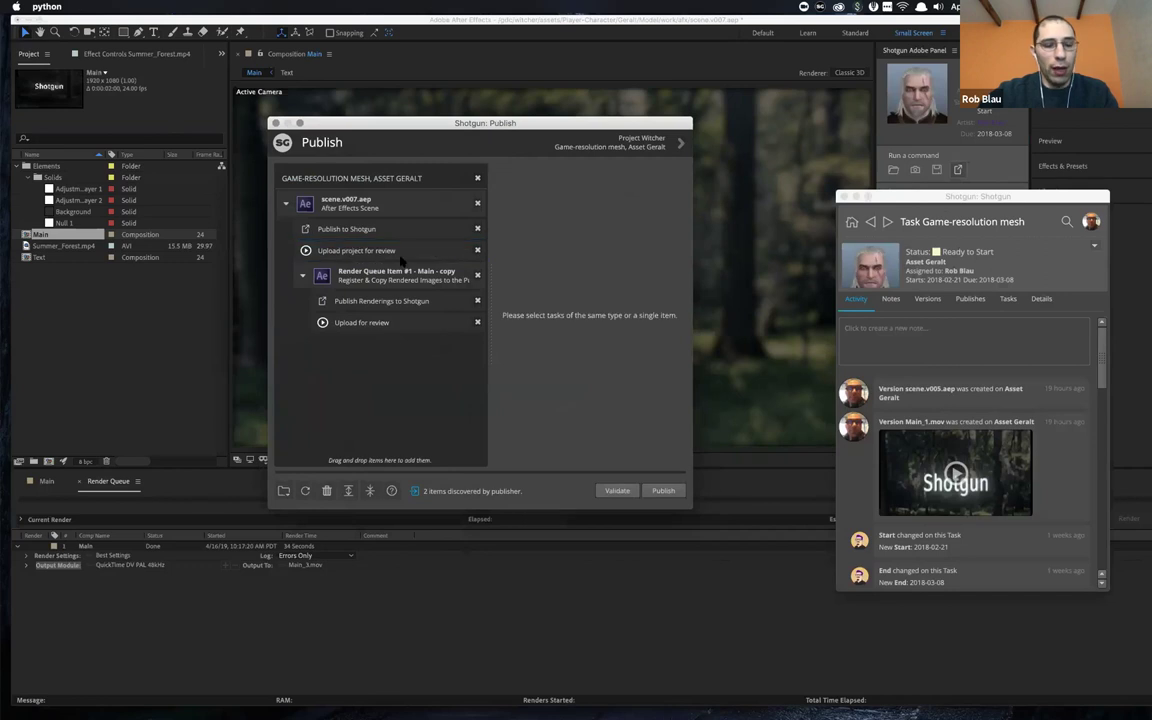
click(362, 272)
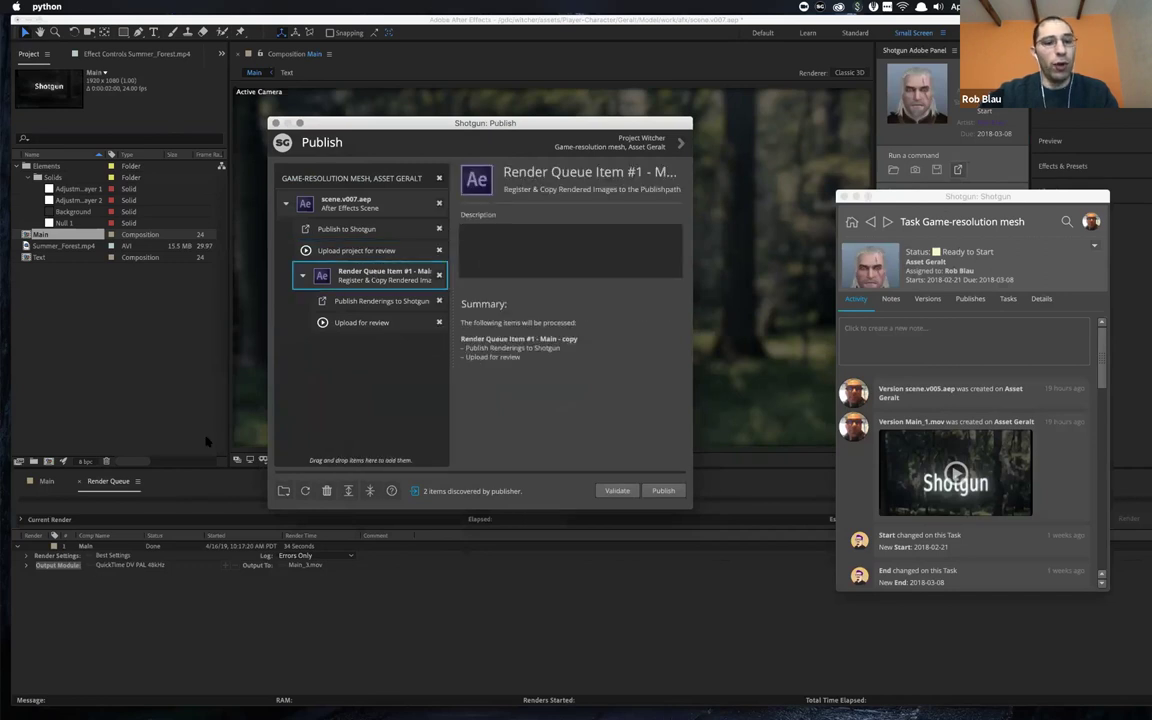
click(345, 300)
click(365, 323)
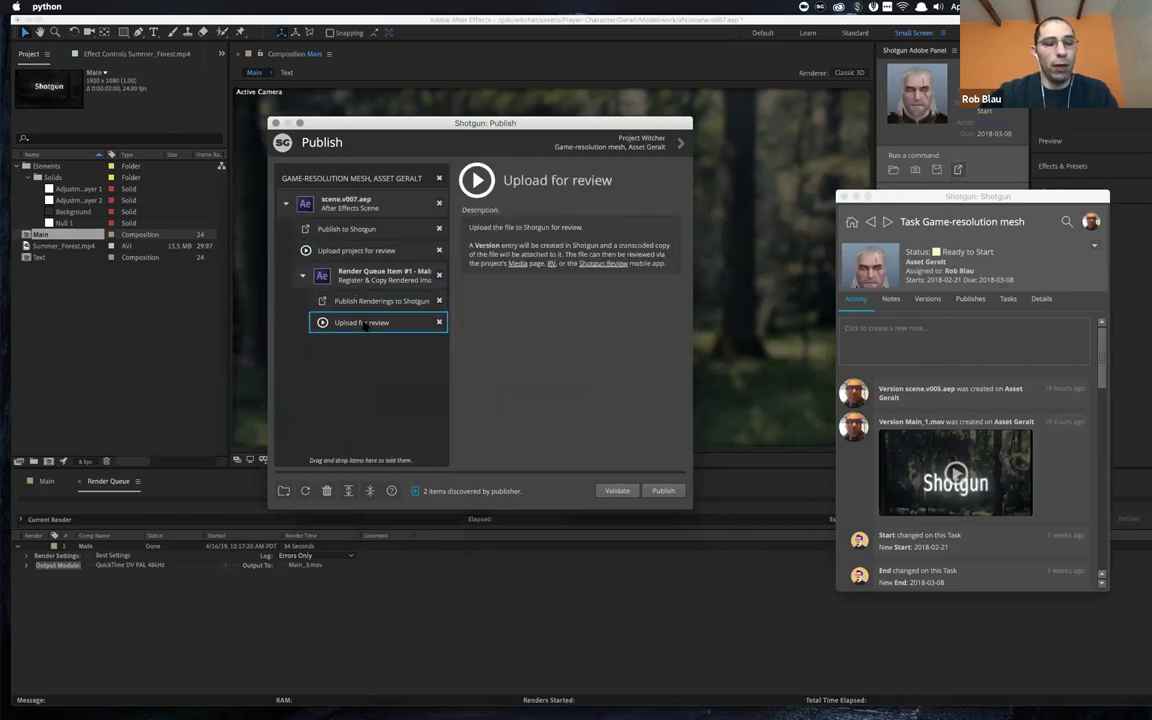
click(368, 216)
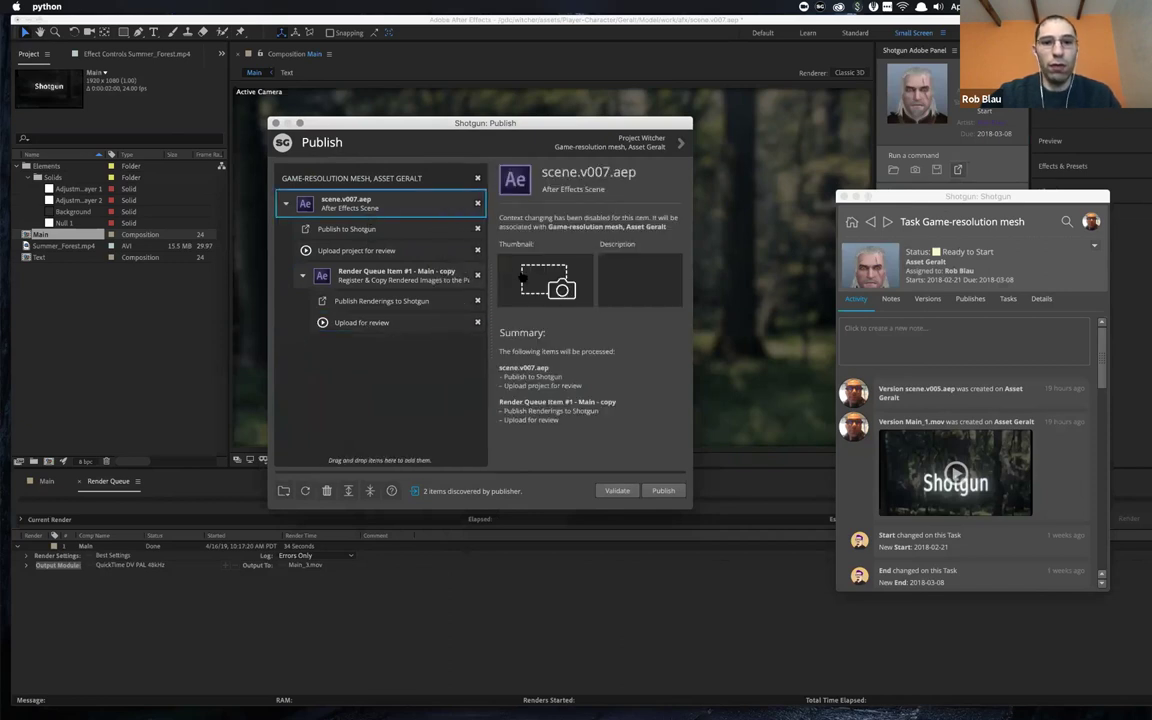
- Capture a composition thumbnail, then validate and publish with the description 'Added the blur.'
key(Escape)
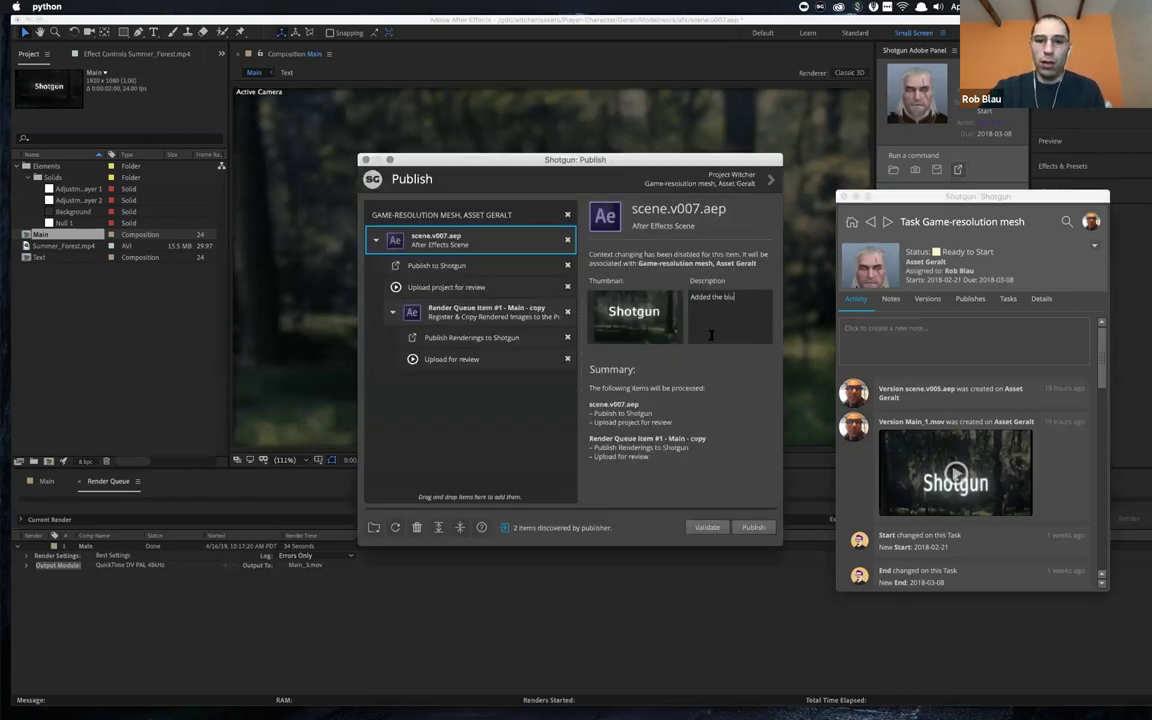
click(706, 527)
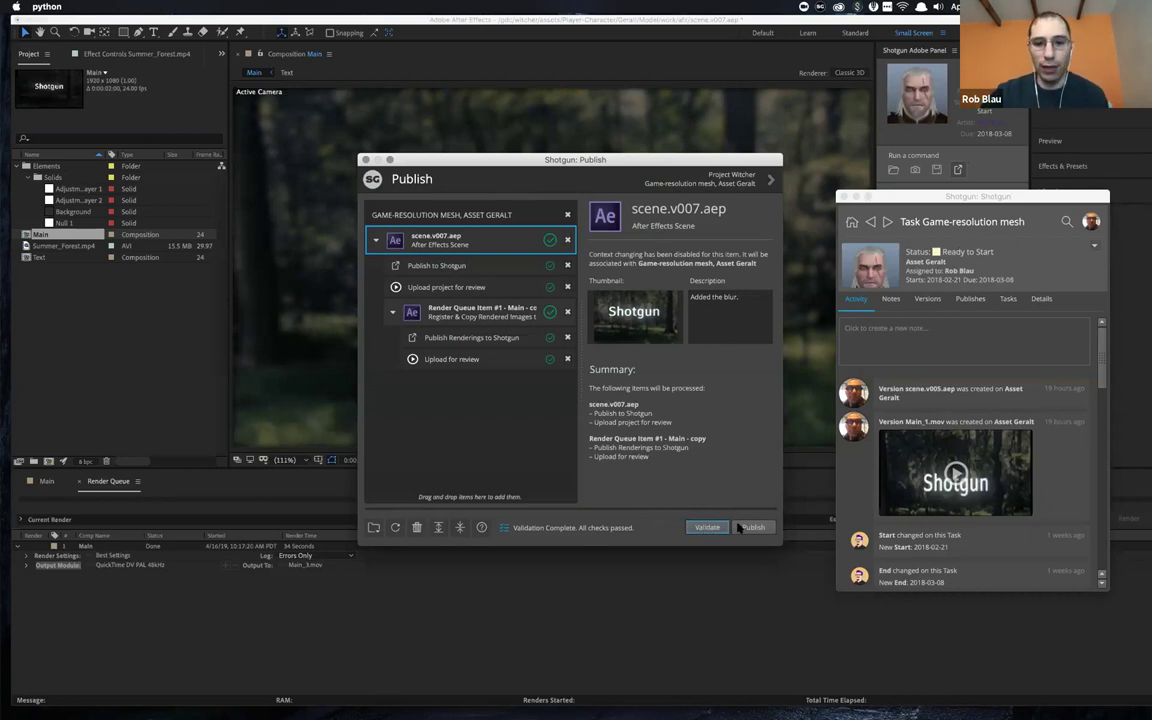
click(748, 527)
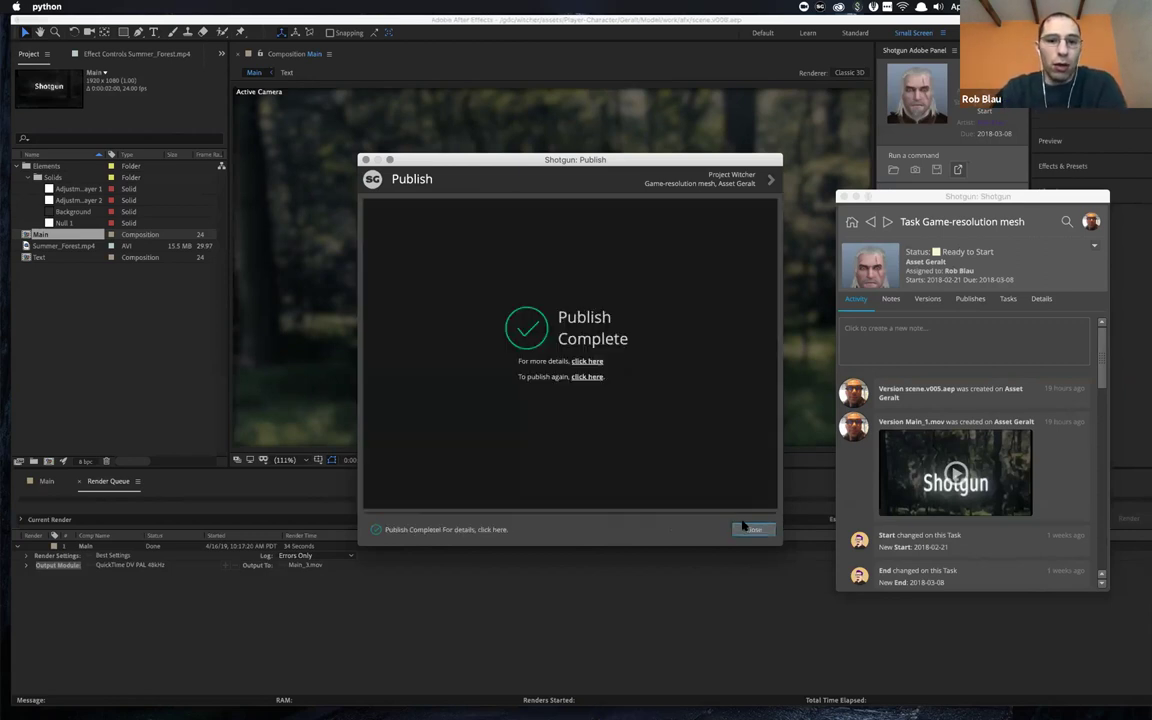
- Review the publish log and open the published Main_3.mov page in Shotgun
click(591, 361)
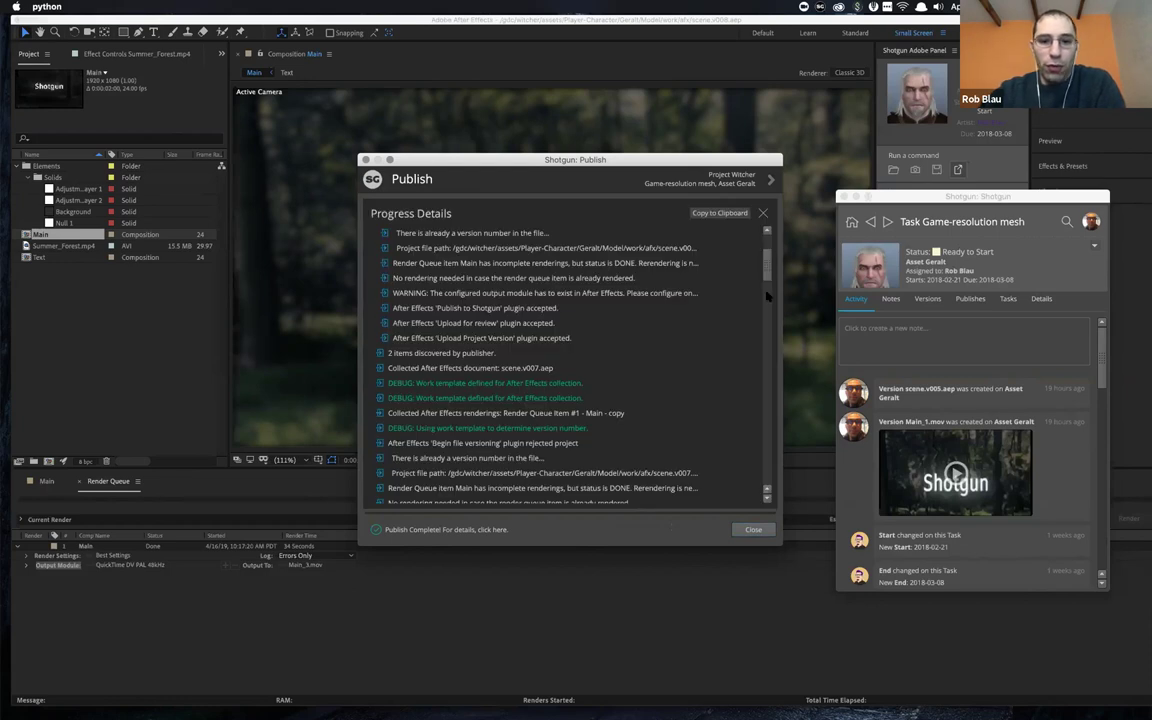
drag(768, 260, 762, 448)
scroll(623, 413, down, 10)
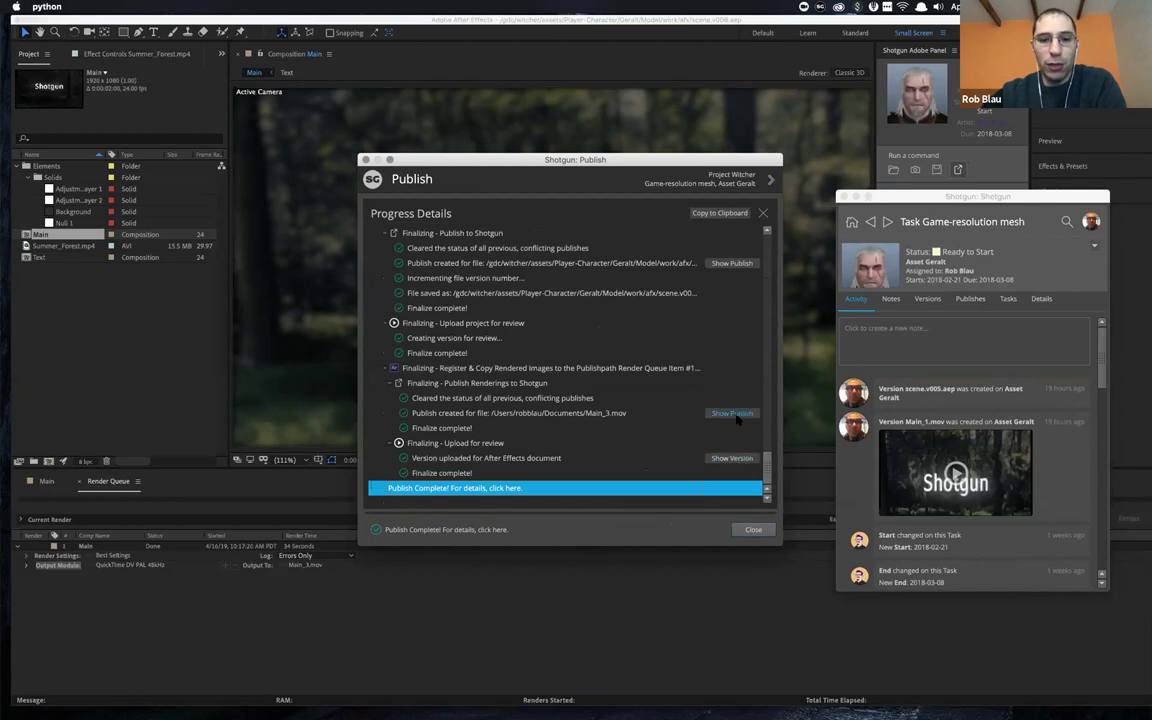
click(733, 414)
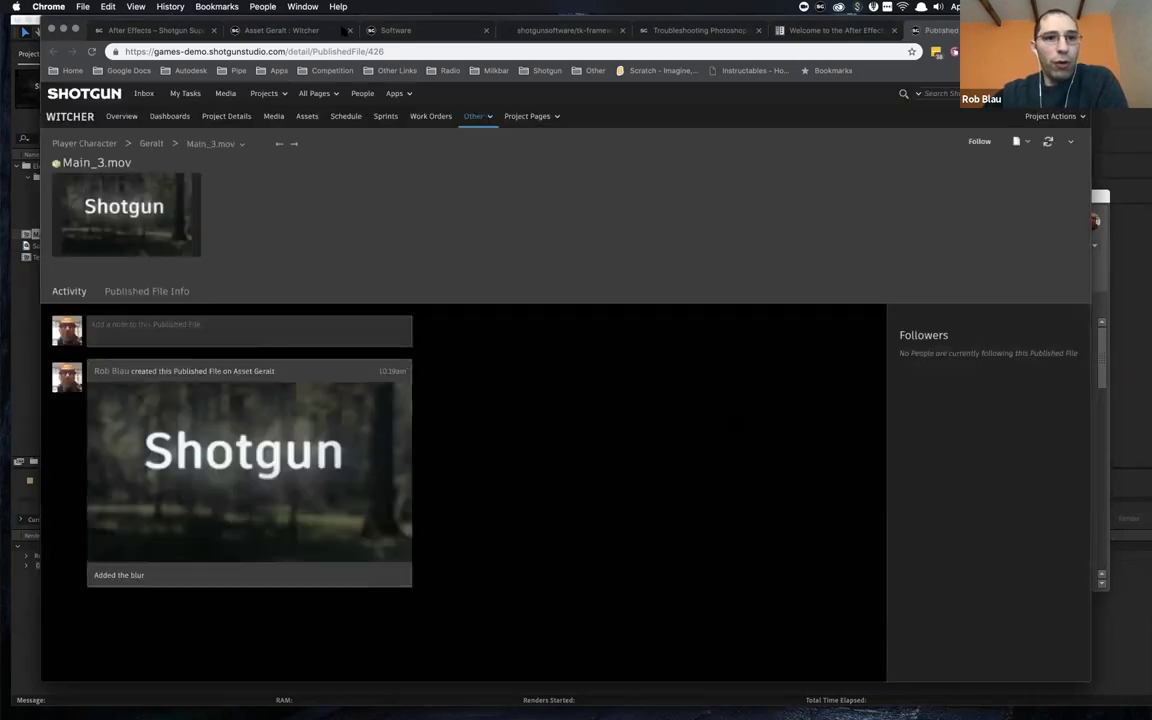
- Play and pause the blurred Main_3.mov version on the Geralt asset page, then return to the Shotgun Publish window
click(309, 31)
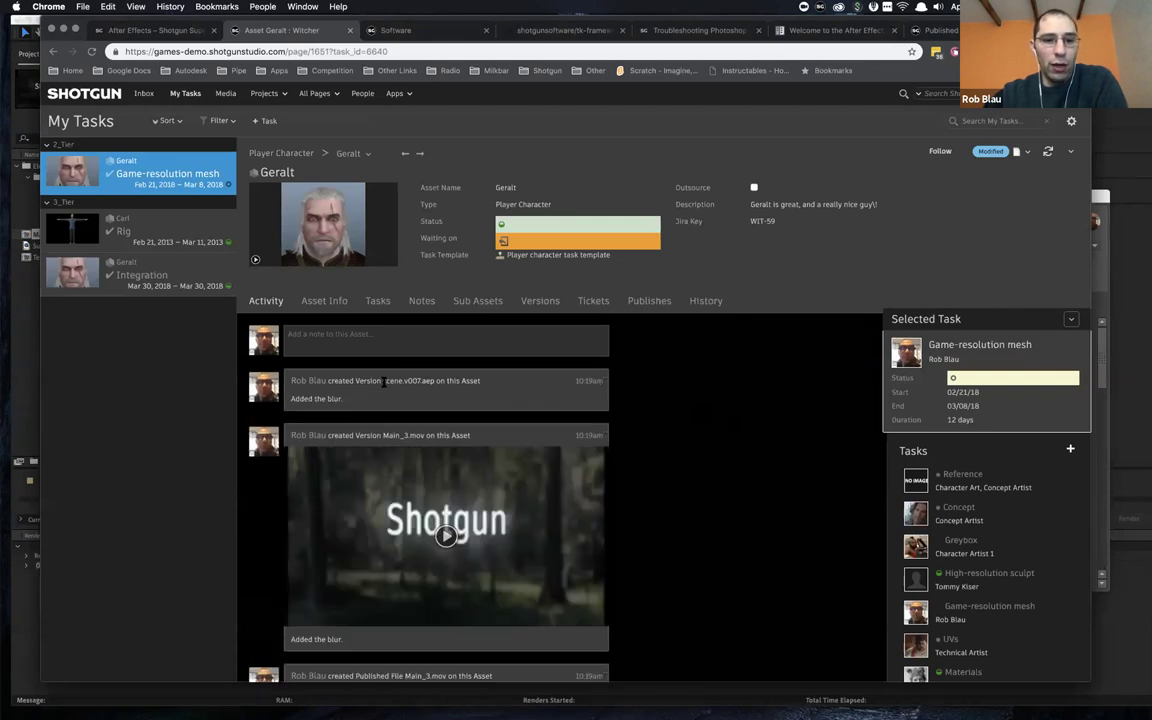
scroll(400, 388, down, 5)
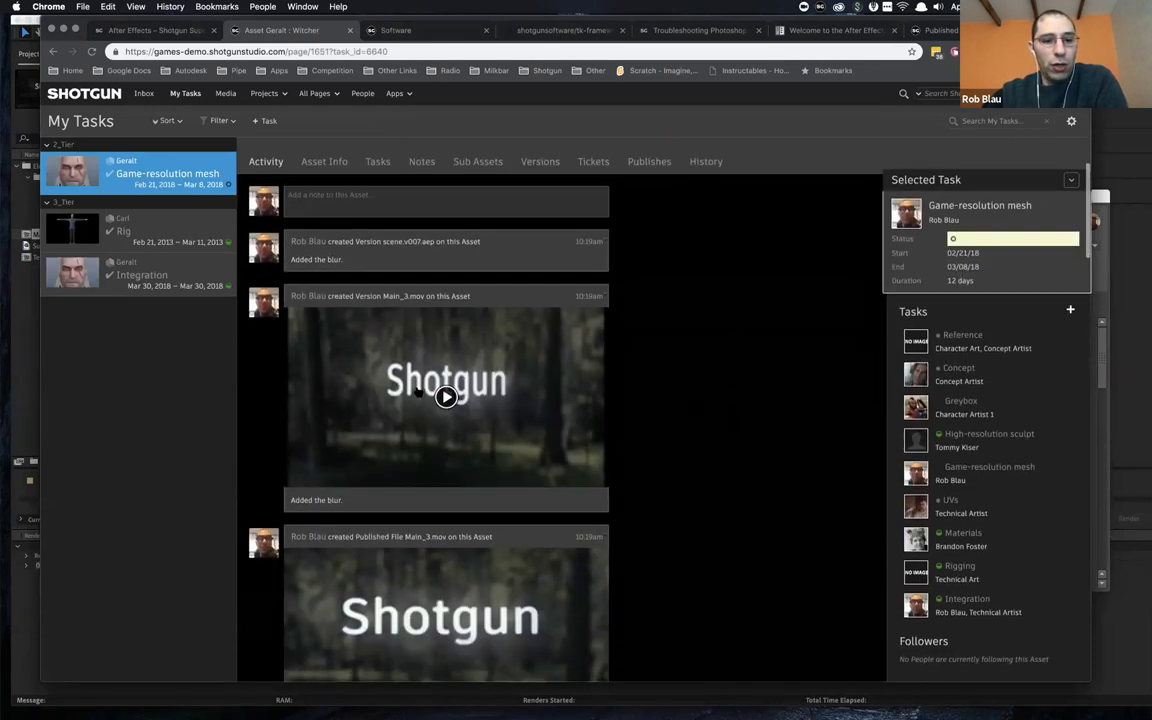
scroll(419, 391, down, 5)
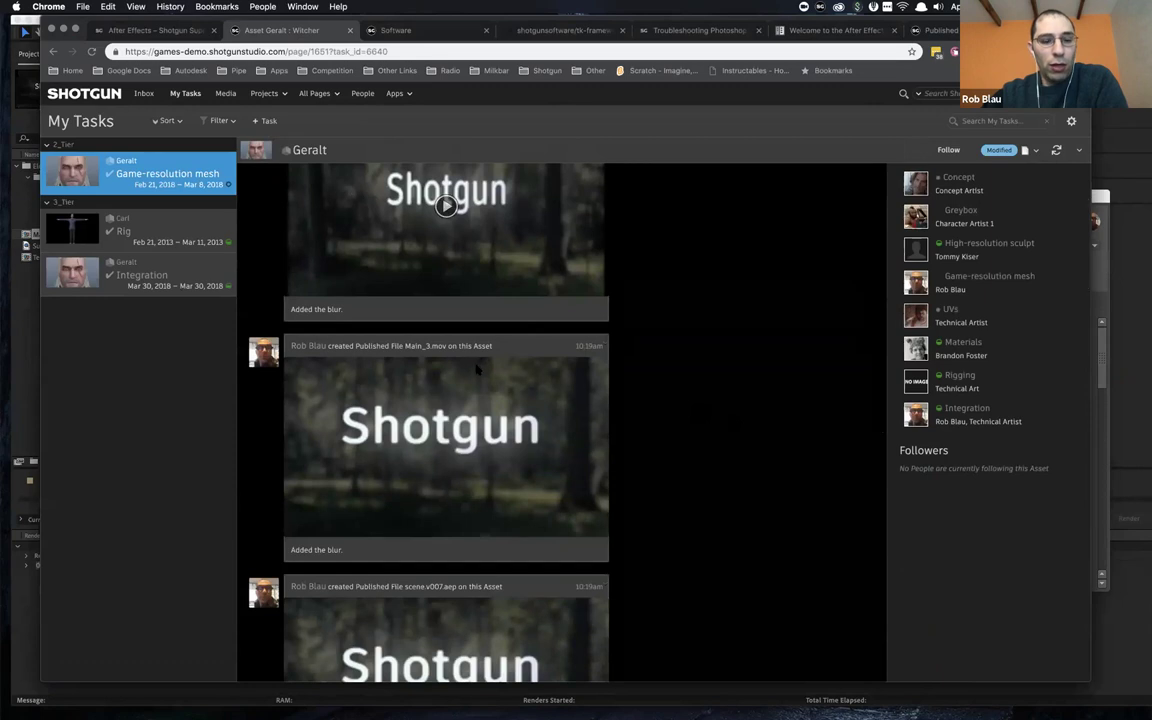
scroll(477, 370, up, 4)
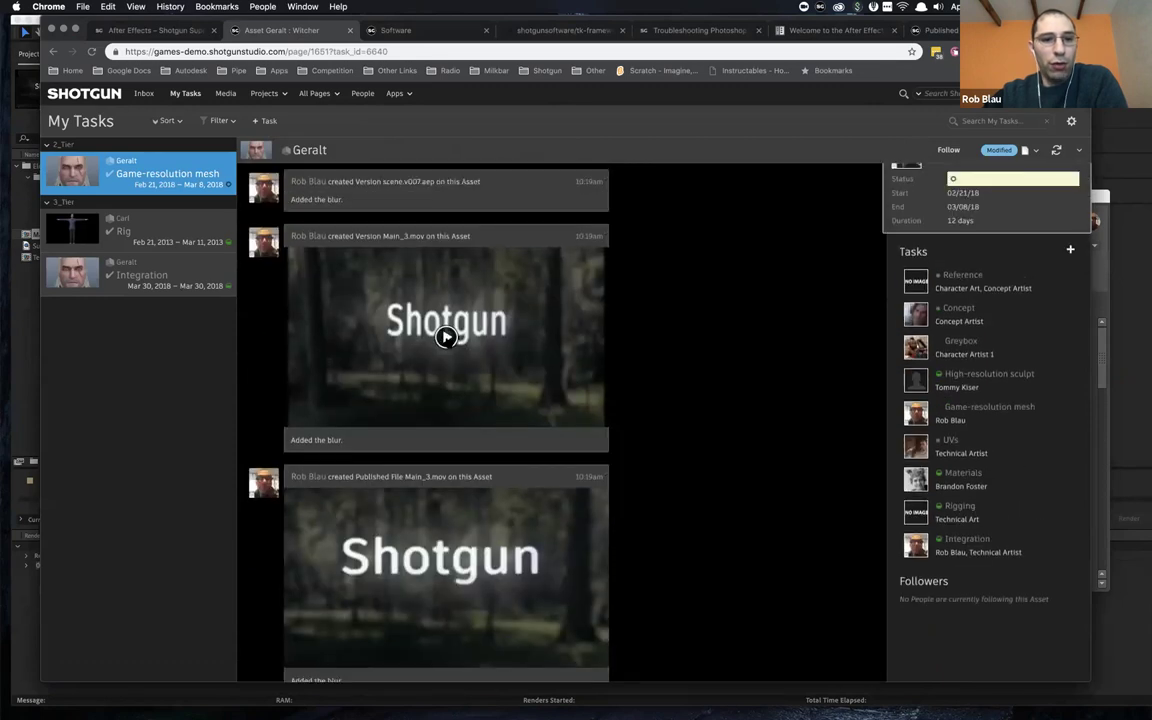
click(446, 336)
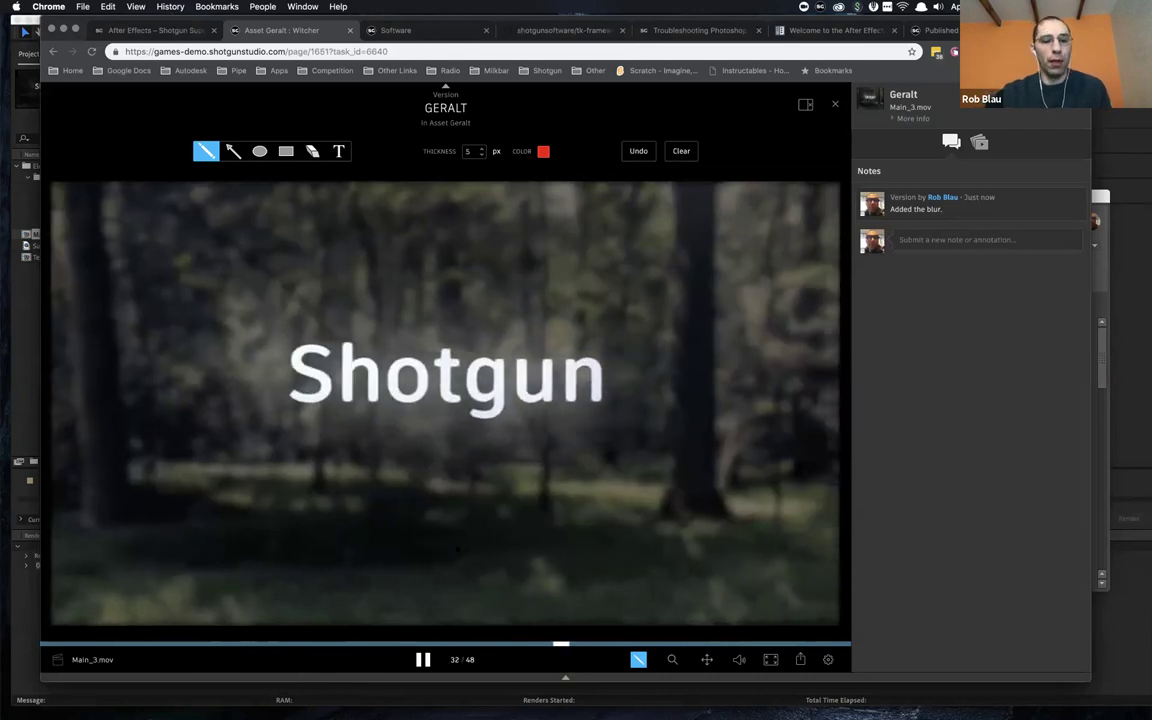
key(space)
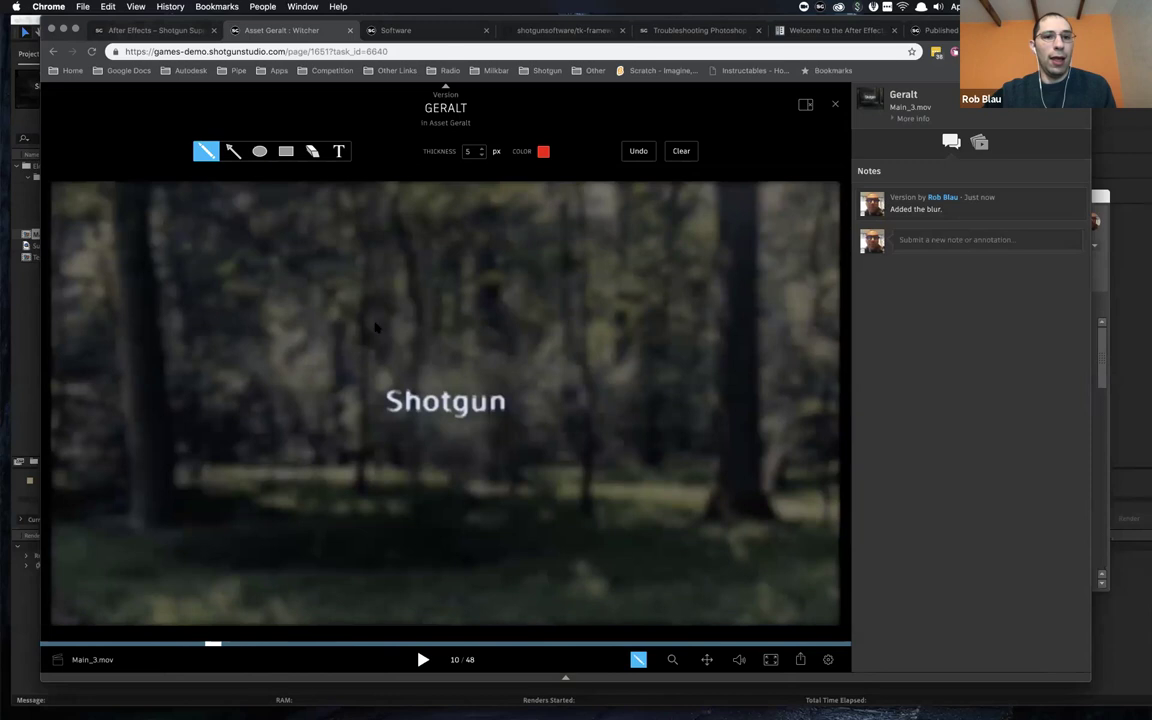
drag(85, 22, 427, 297)
click(441, 158)
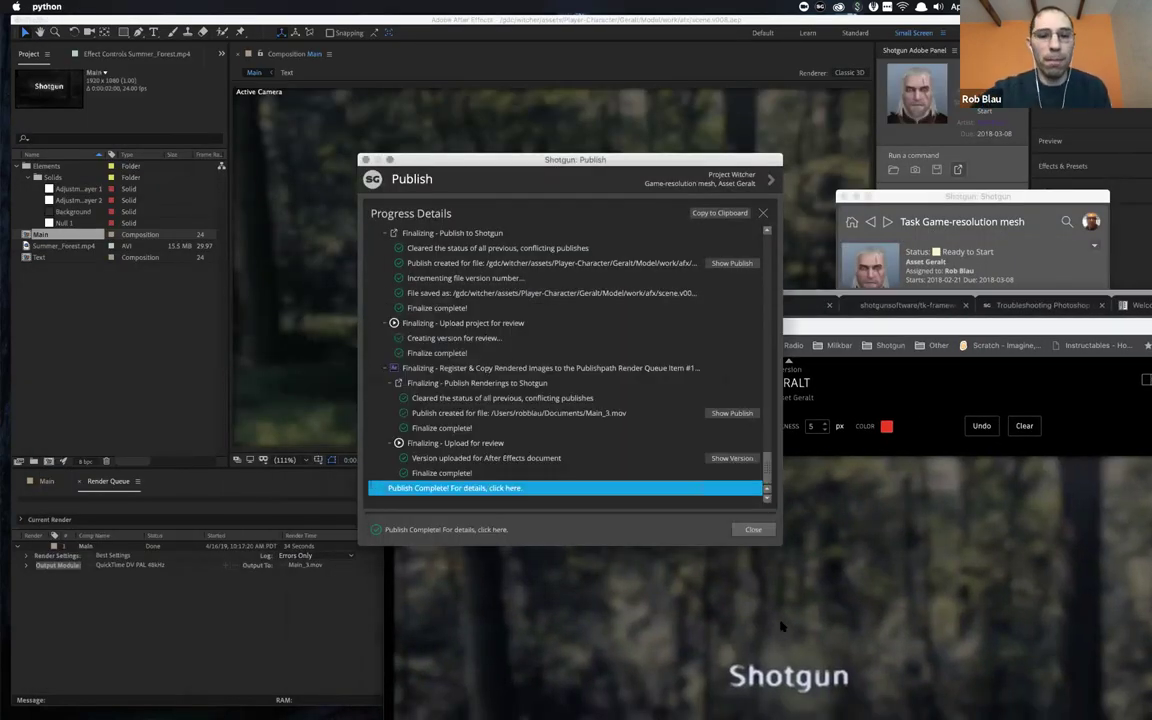
- Close the finished Publish report and enlarge the Chrome window
click(752, 530)
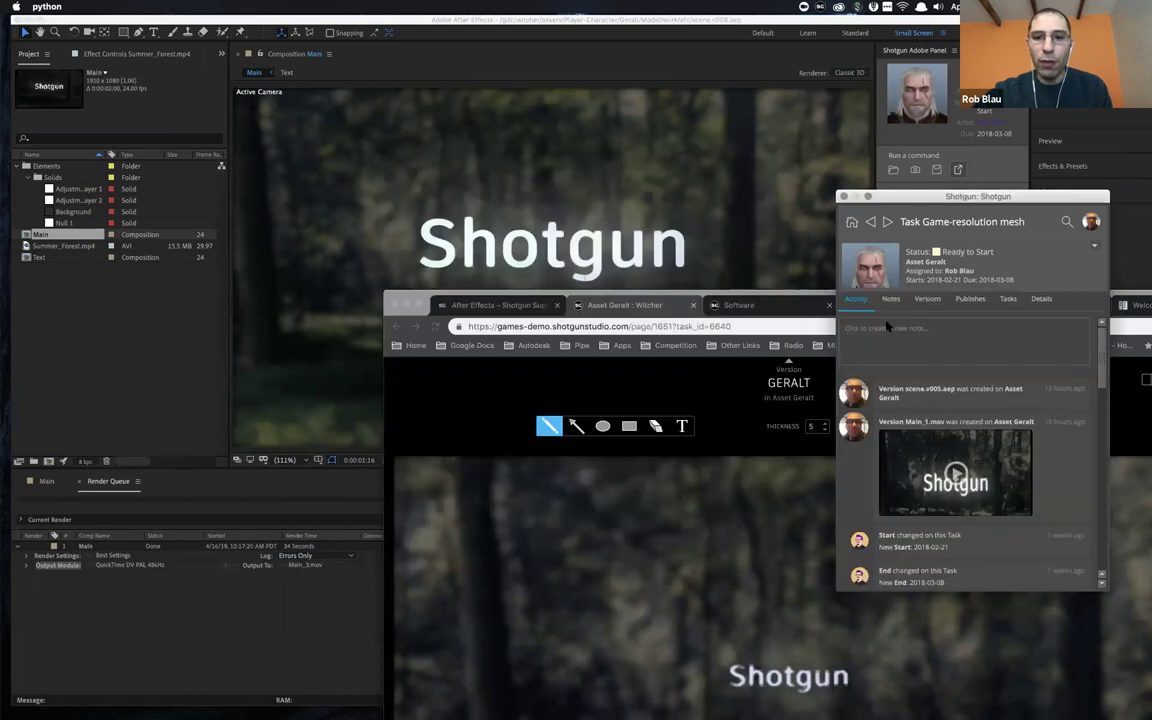
click(424, 299)
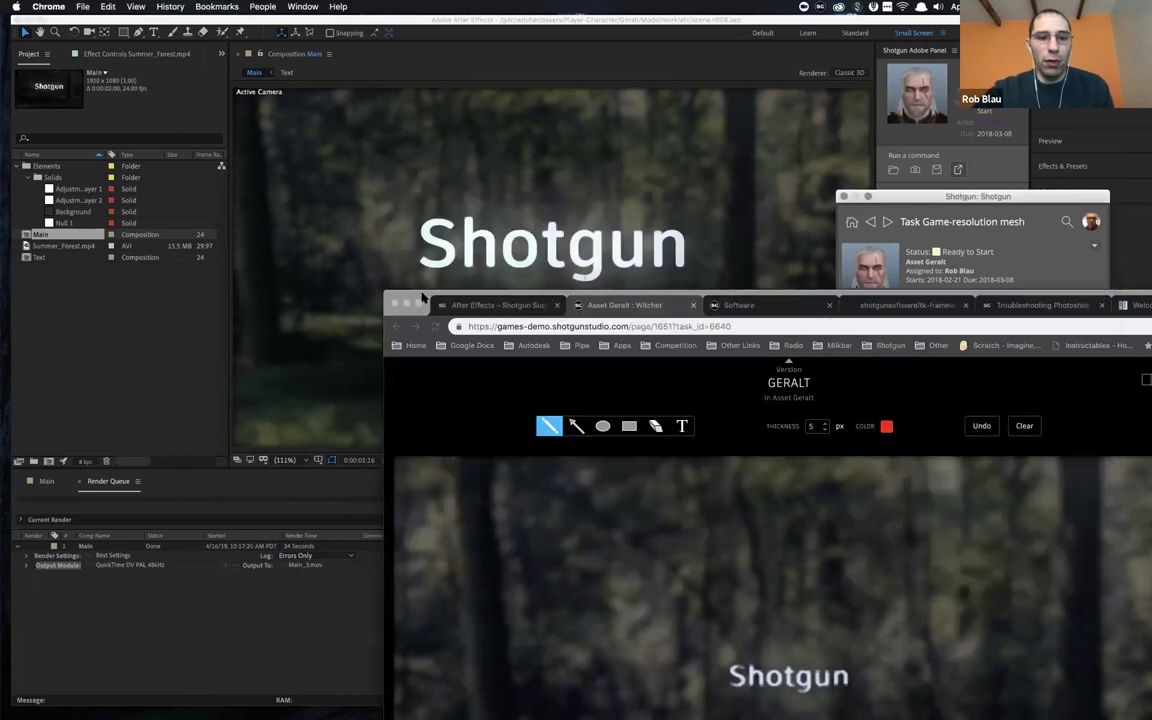
click(415, 304)
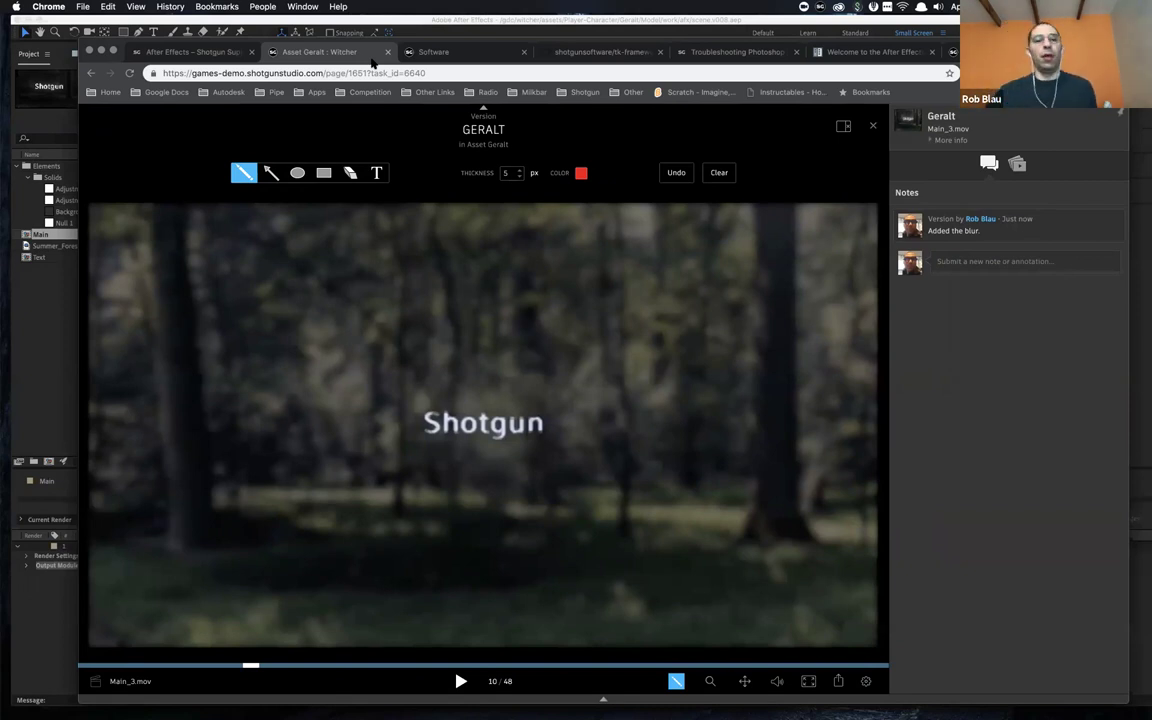
- Look over the Shotgun Software page and the tk-framework-adobe repository, then return to After Effects
click(460, 58)
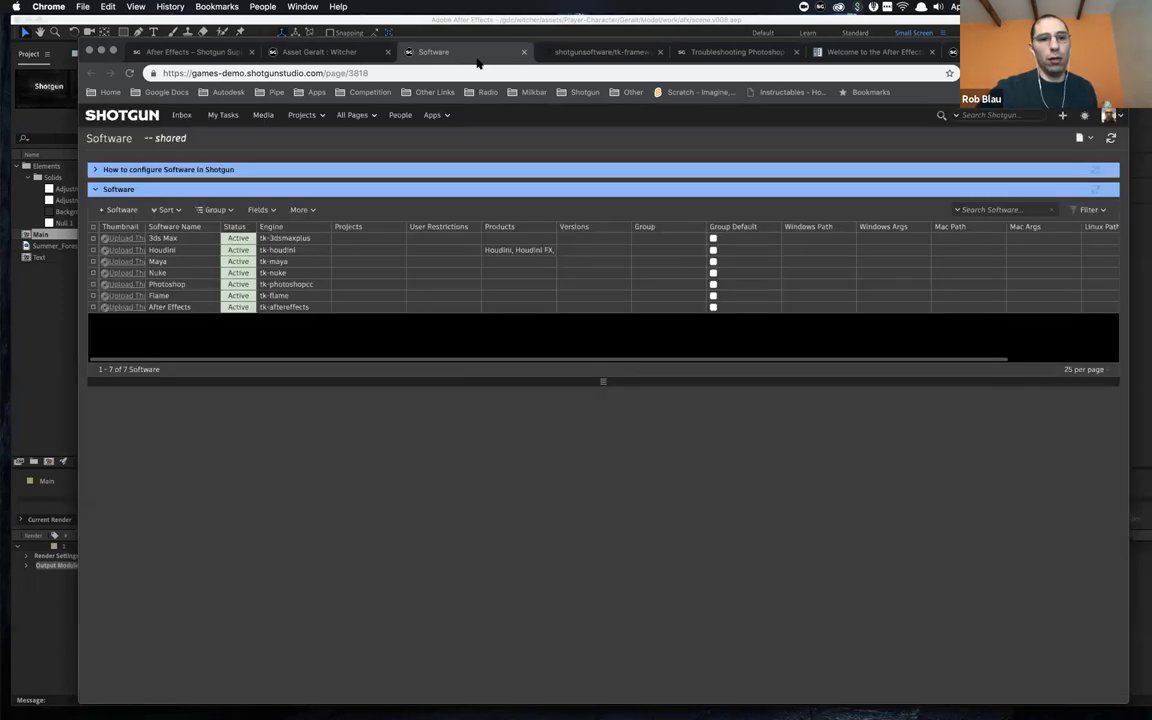
click(562, 57)
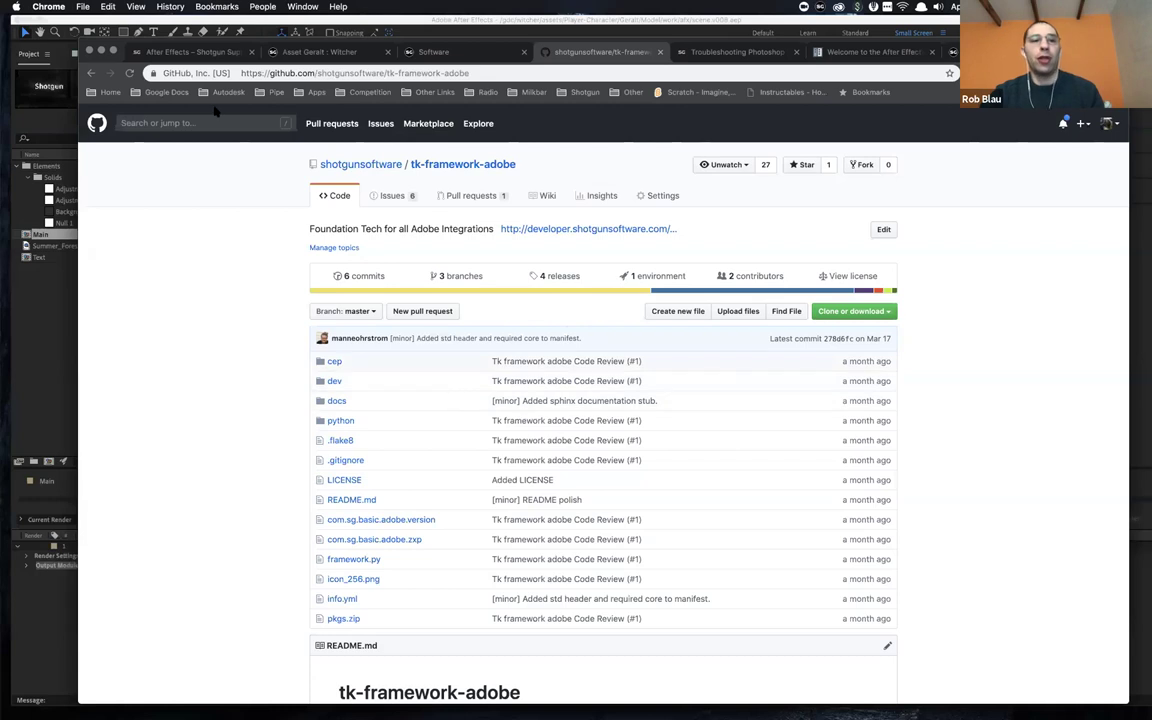
key(super+Tab)
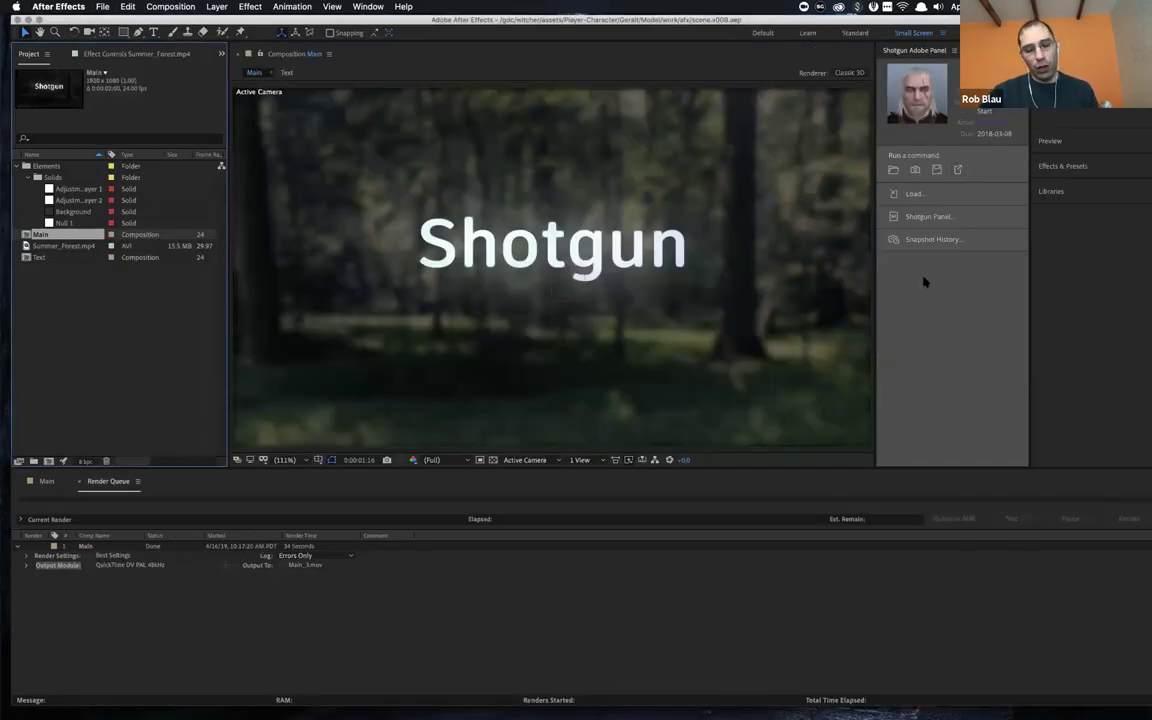
- Switch from After Effects to Chrome's tk-framework-adobe repository page
mouse_move(625, 705)
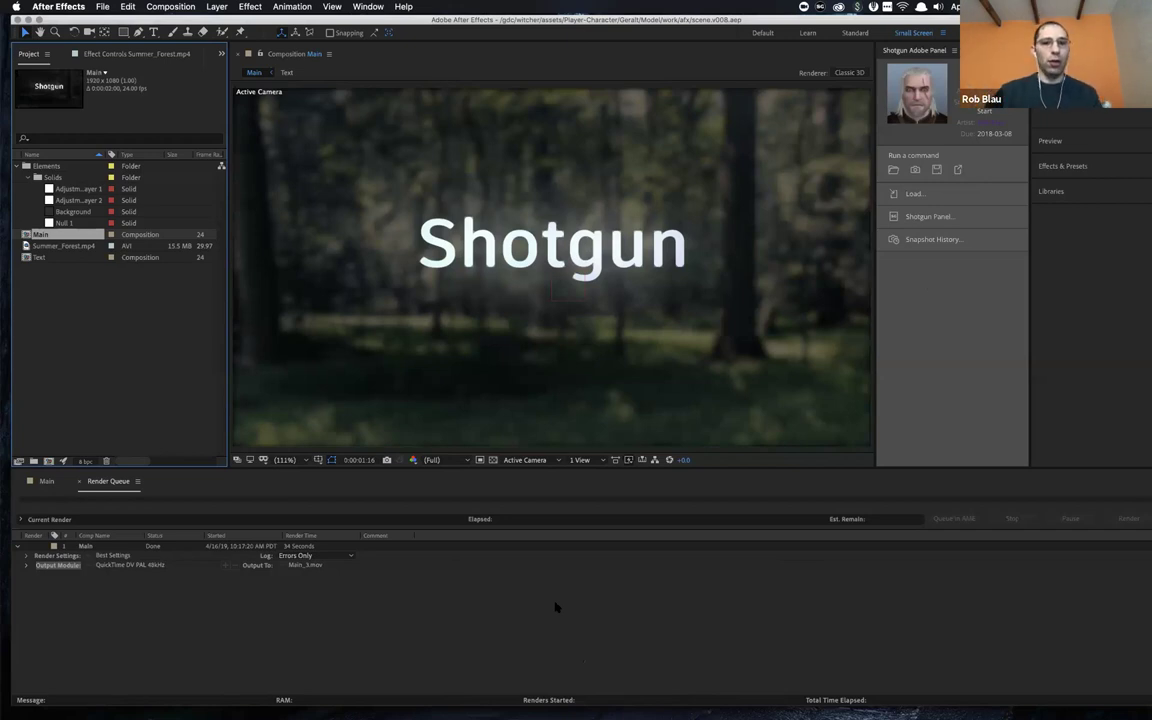
key(super+Tab)
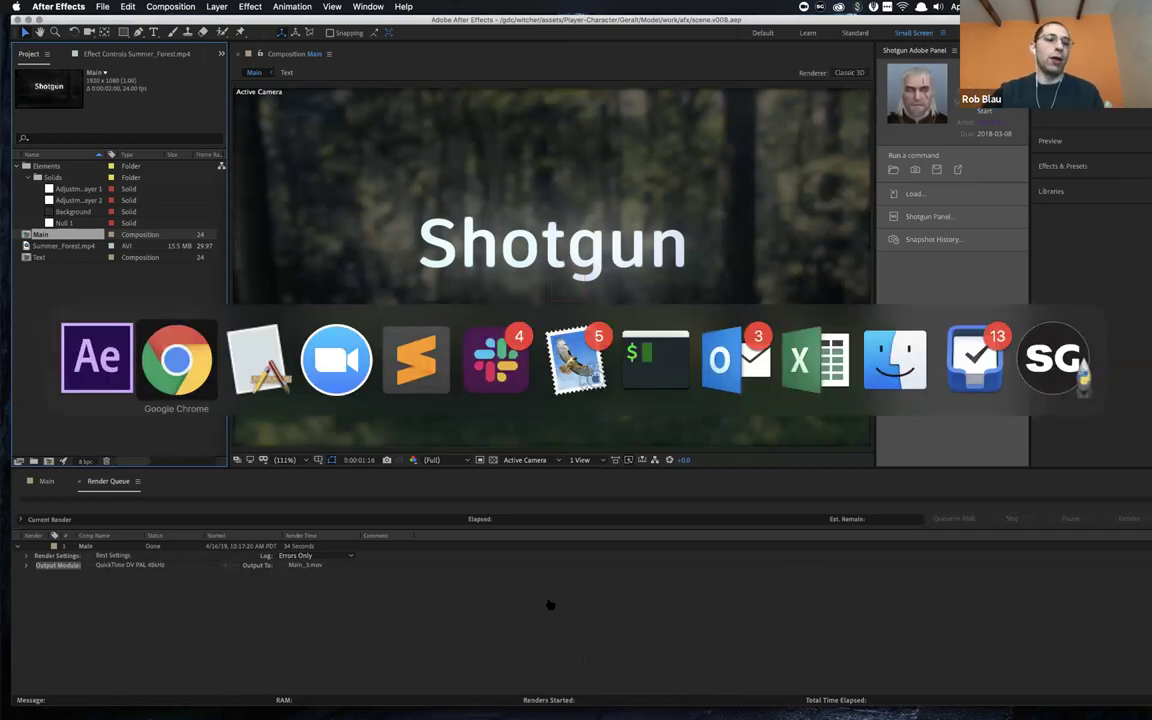
click(186, 392)
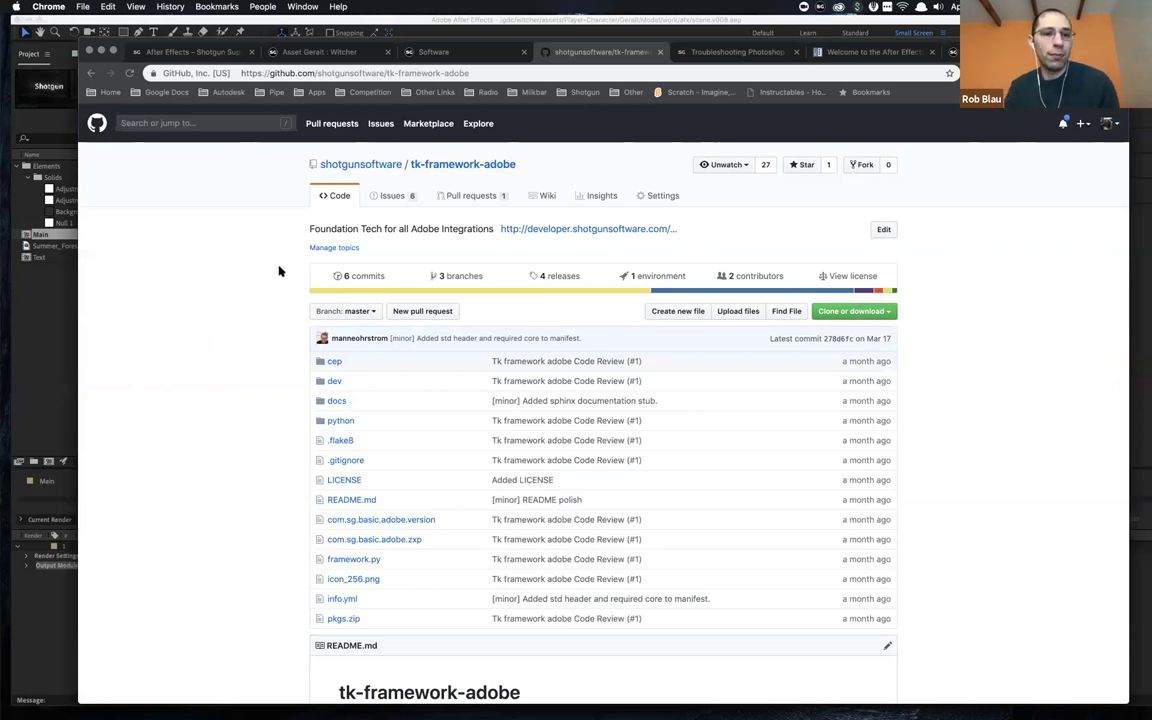
- Switch to Sublime Text and briefly expand the plugins folder in the sidebar
key(super+Tab)
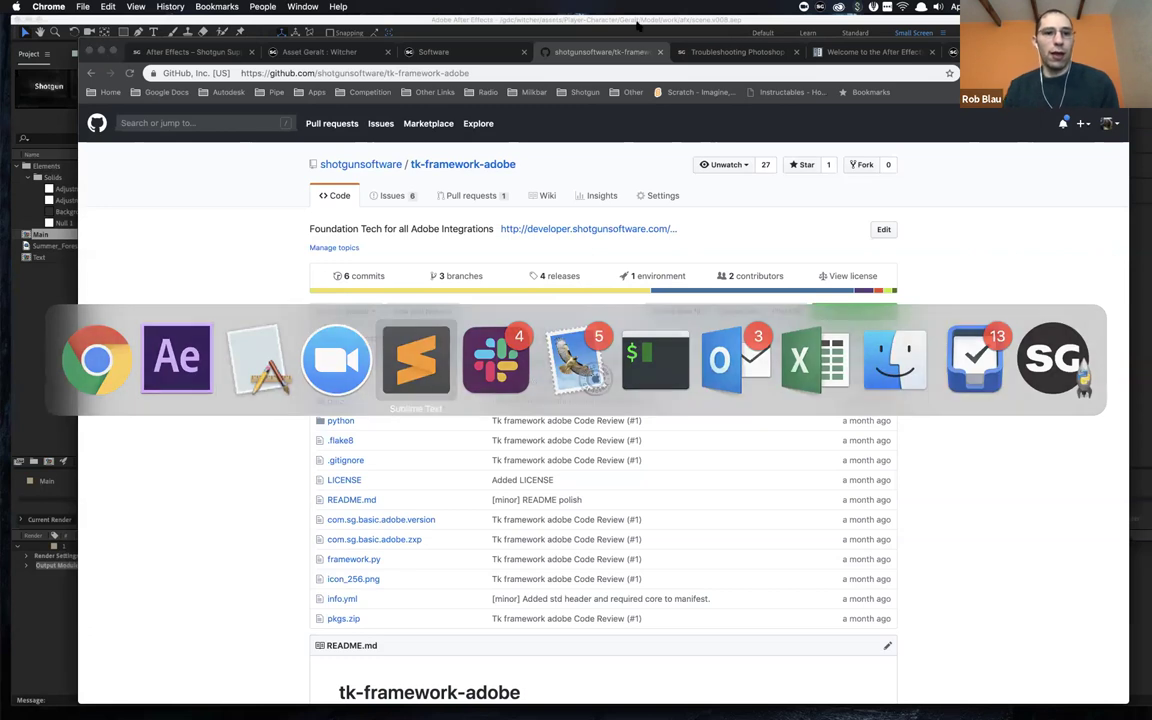
click(443, 405)
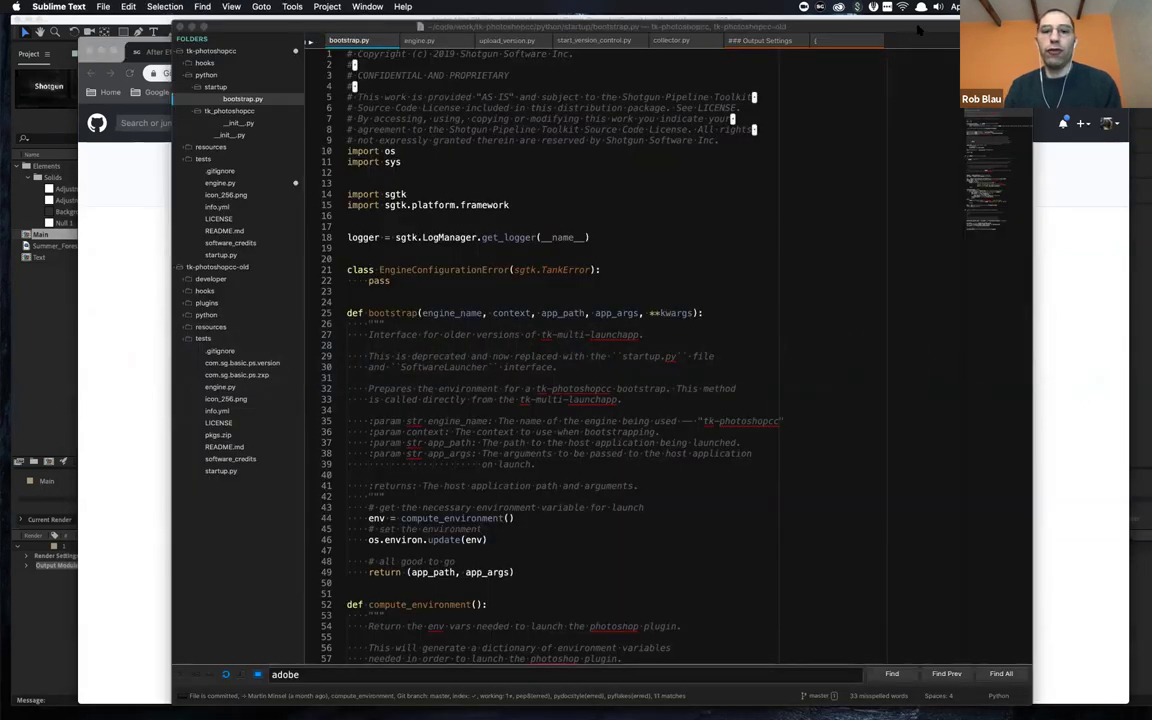
drag(830, 28, 850, 26)
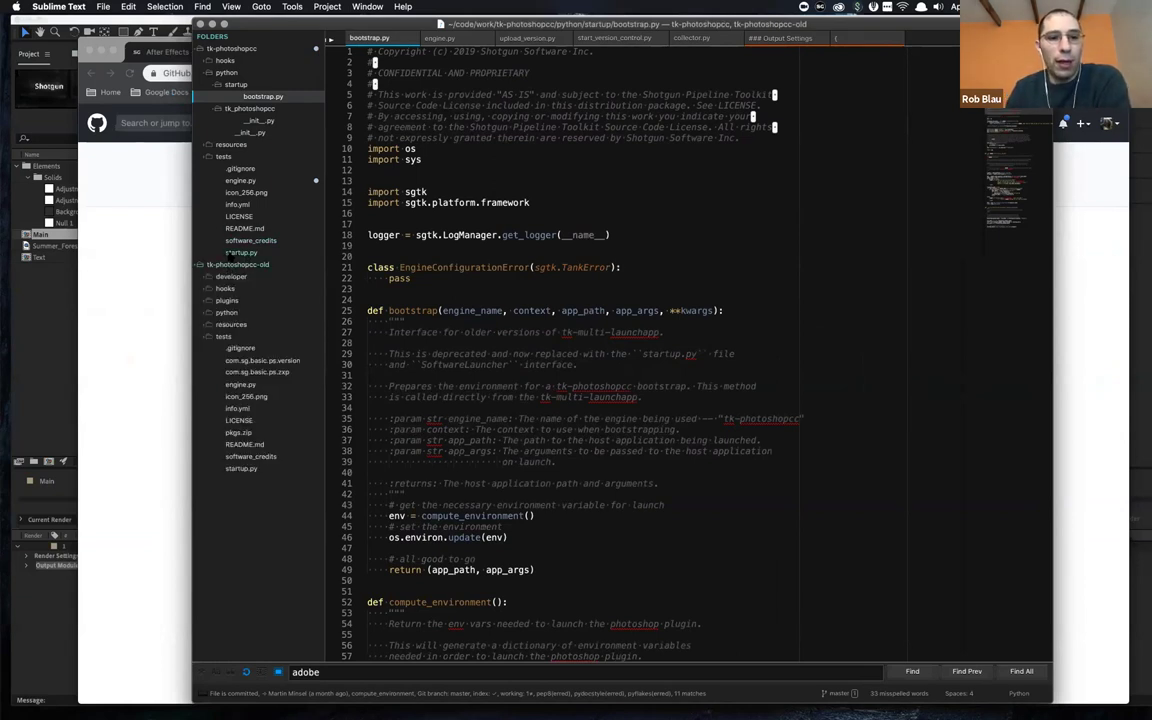
click(226, 300)
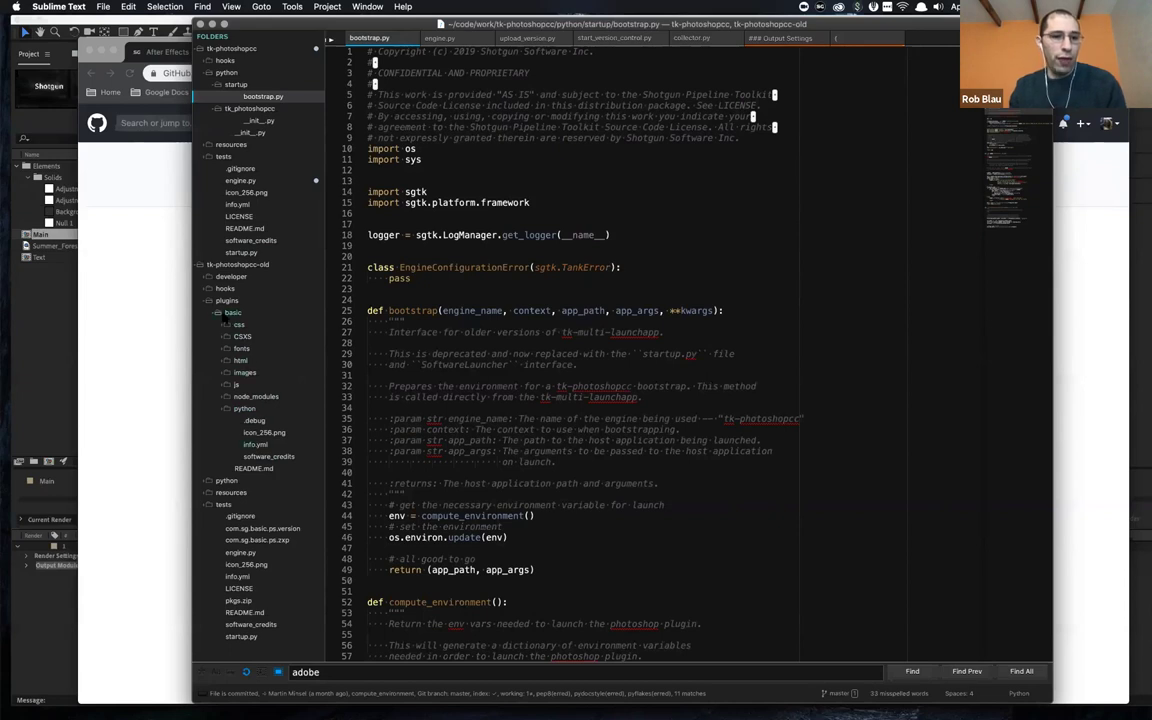
click(208, 300)
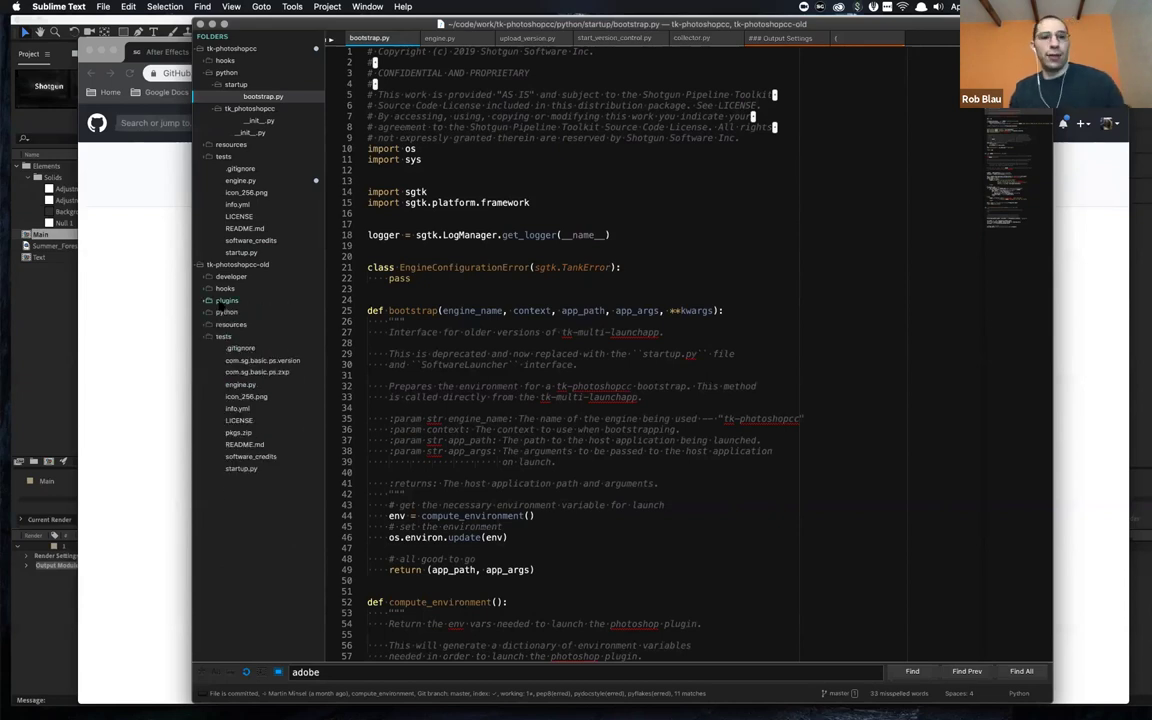
- Expand tk-photoshopcc-old's python > tk_photoshopcc > rpc folders
click(224, 312)
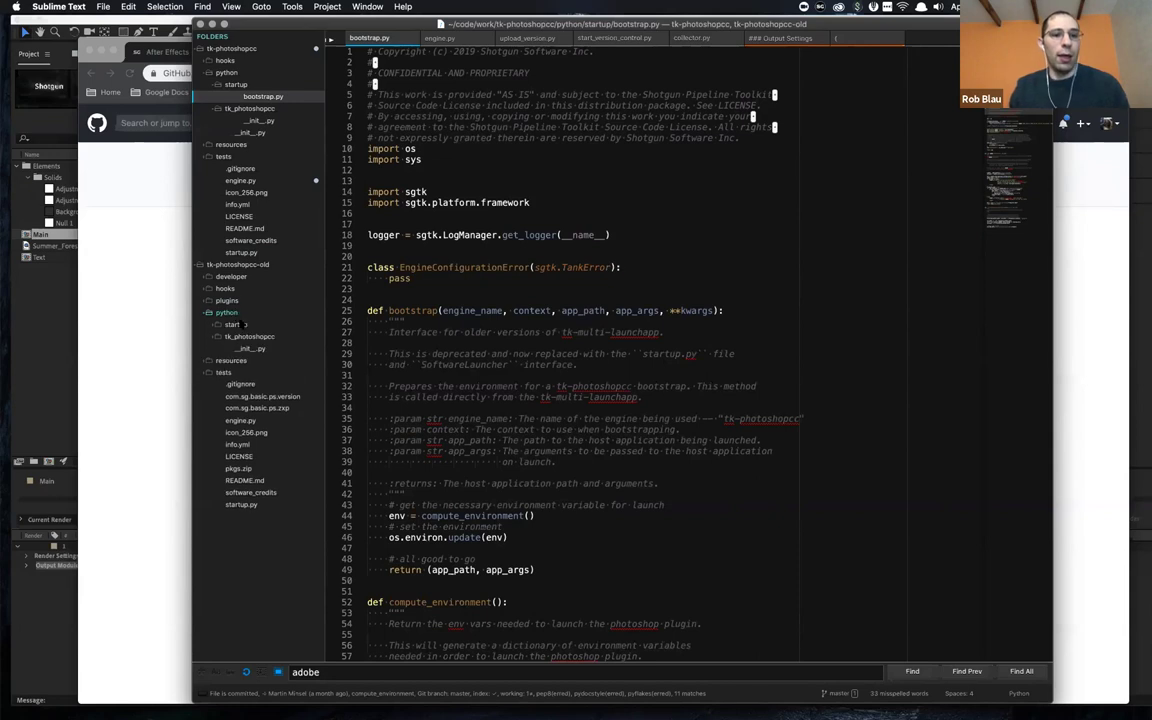
click(240, 336)
click(238, 349)
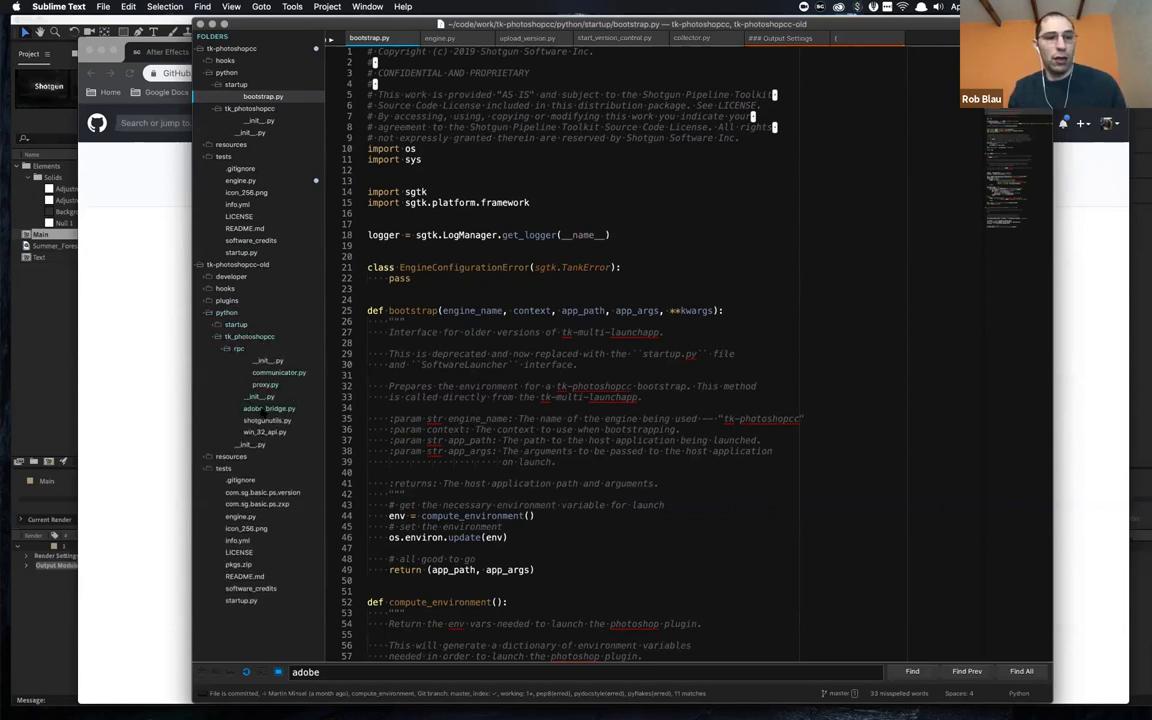
- Open win_32_api.py and read through its window functions
click(264, 432)
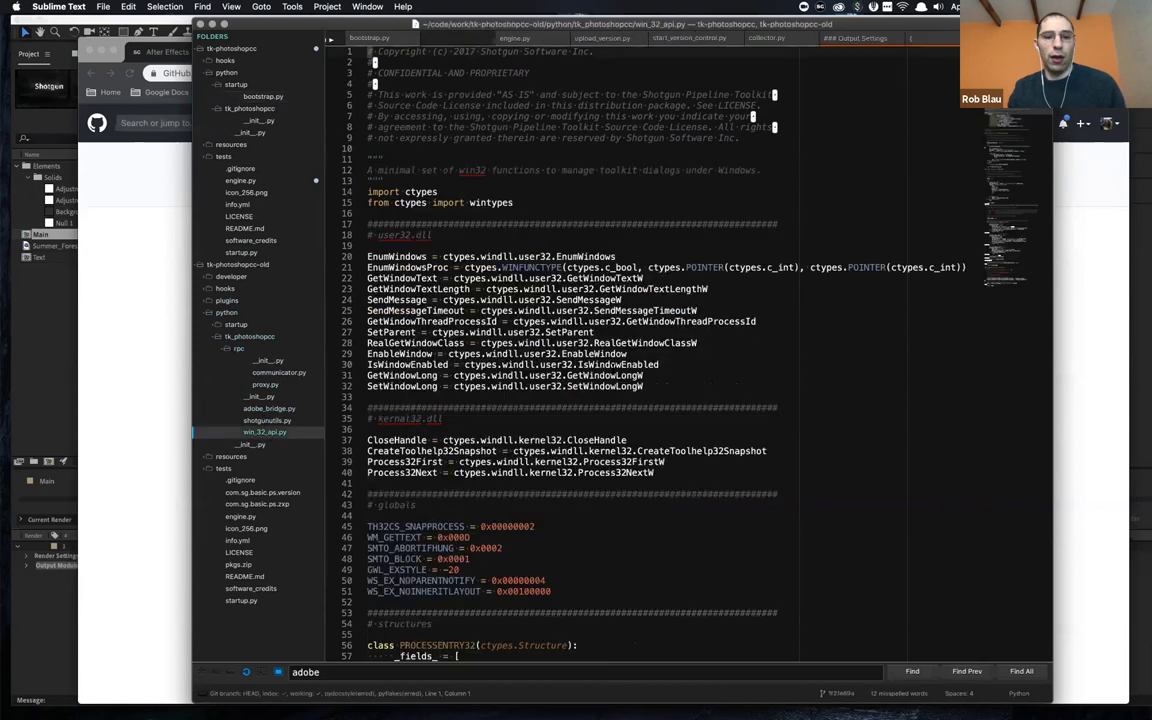
scroll(613, 369, down, 20)
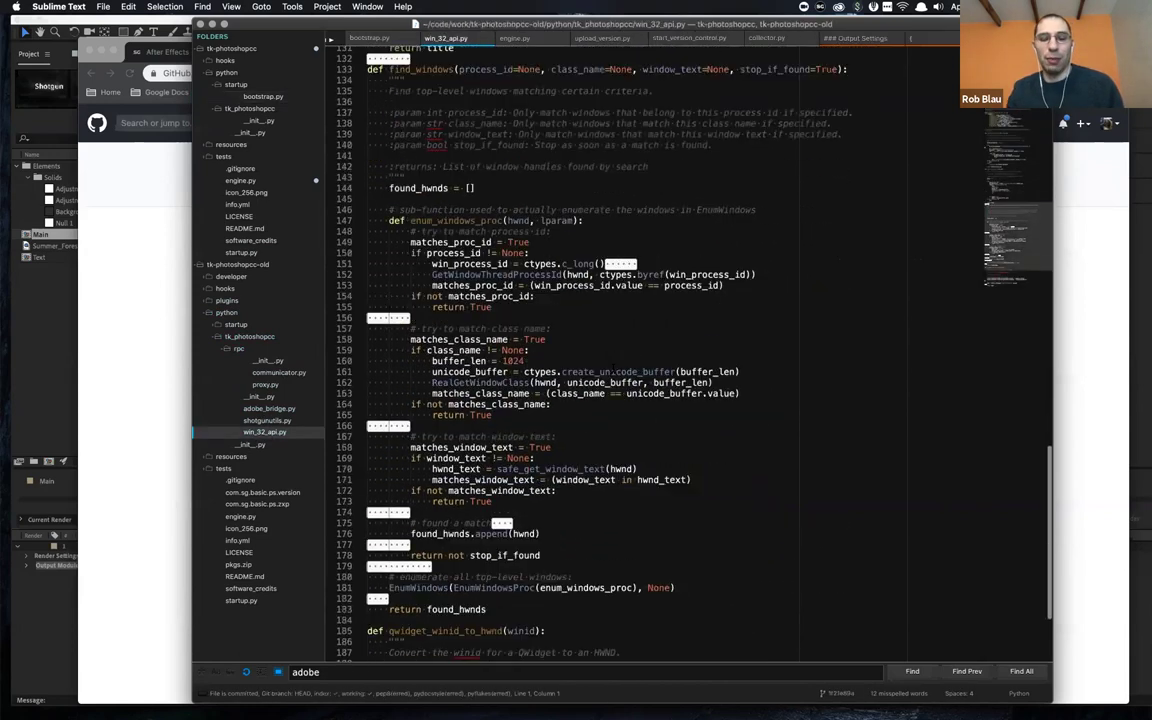
scroll(613, 369, up, 9)
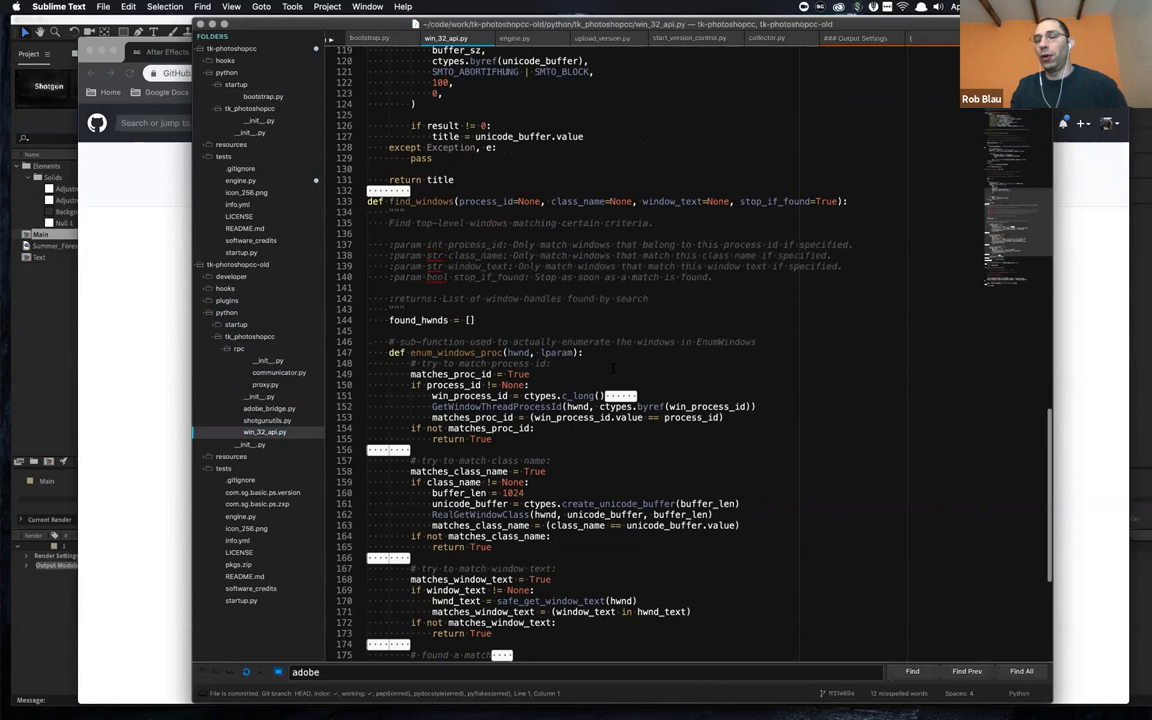
scroll(613, 369, up, 1)
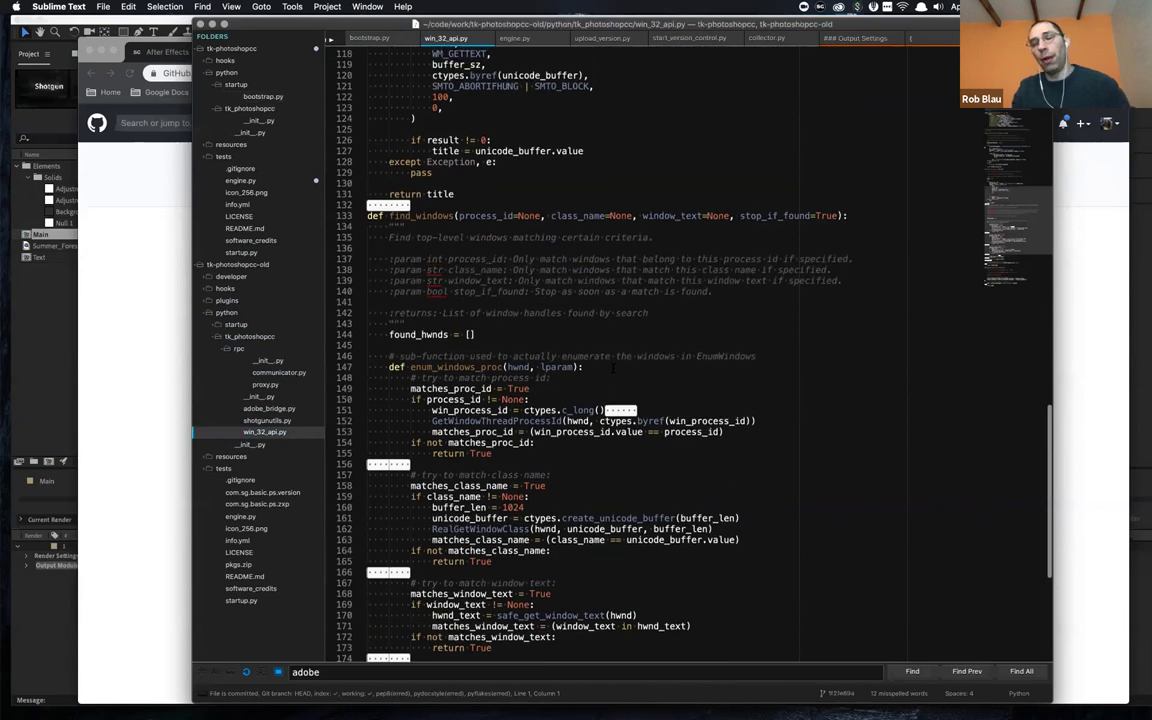
scroll(613, 368, up, 10)
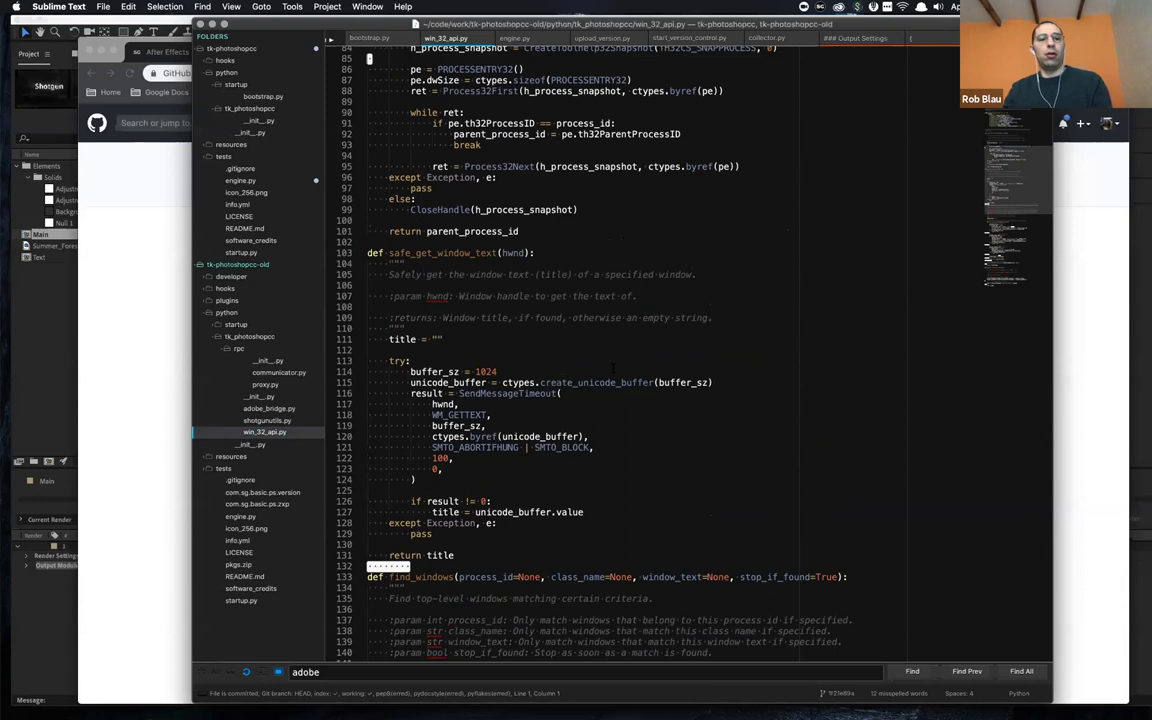
- Collapse the tk-photoshopcc-old folders and go back to bootstrap.py
click(226, 348)
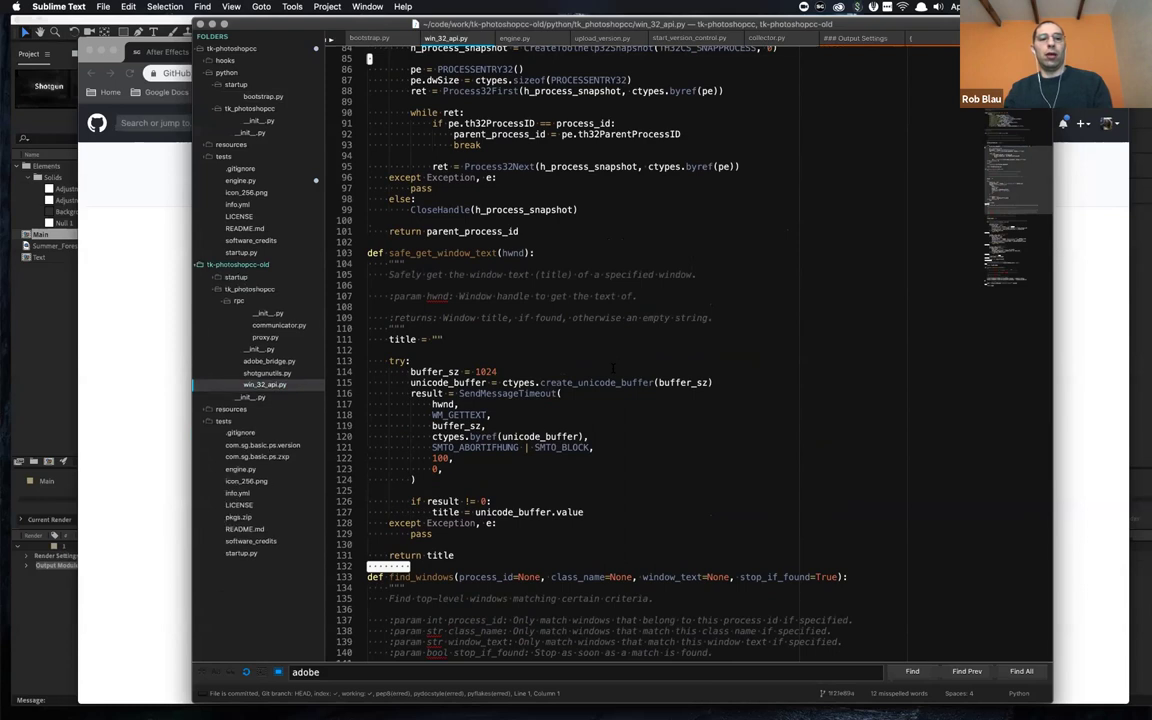
click(200, 264)
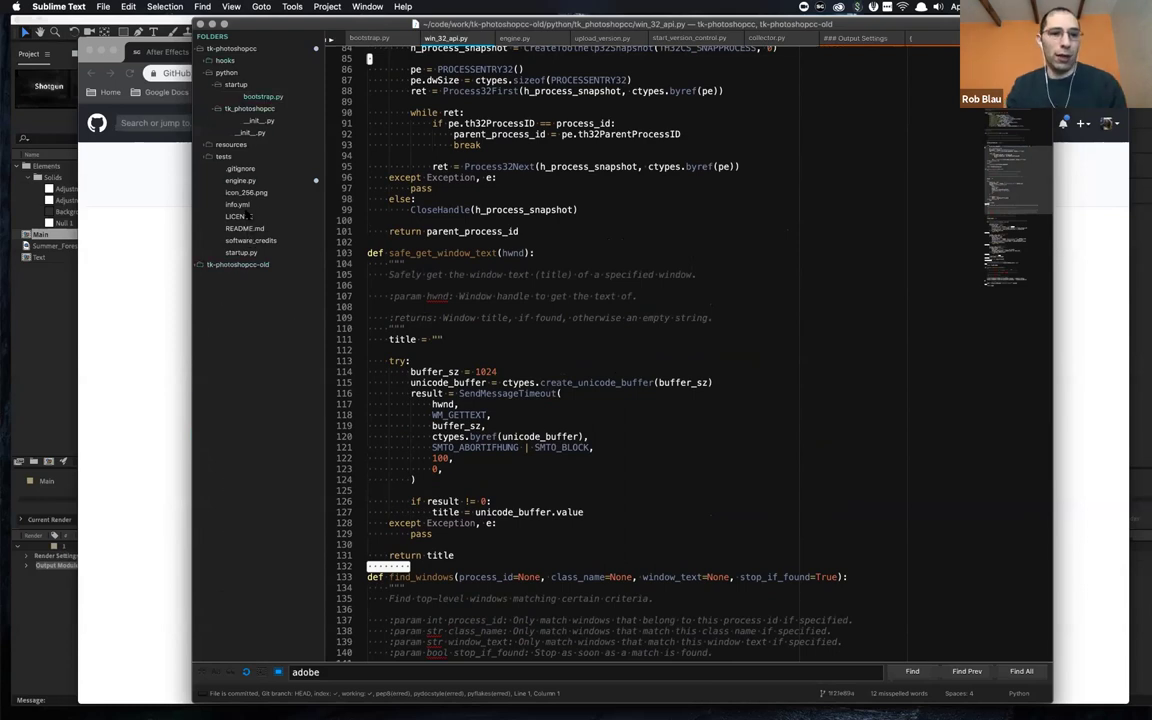
key(ctrl+shift+Tab)
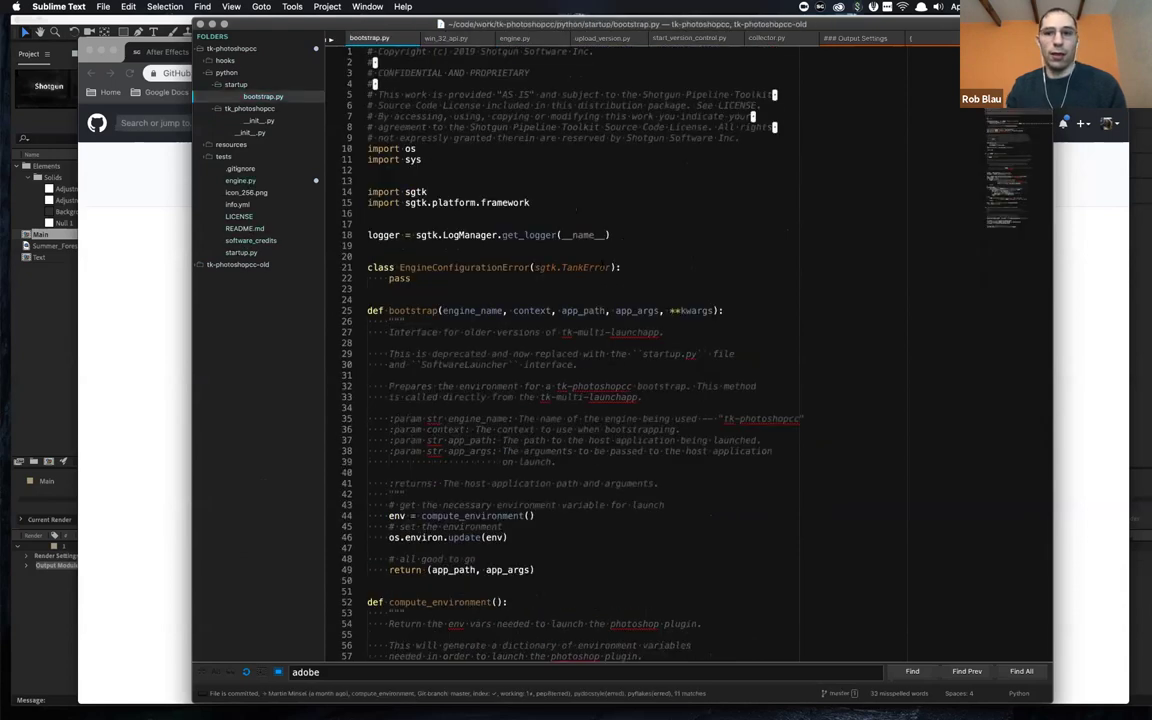
- Open engine.py and scroll through its top section
click(238, 180)
scroll(620, 350, up, 20)
scroll(749, 446, up, 20)
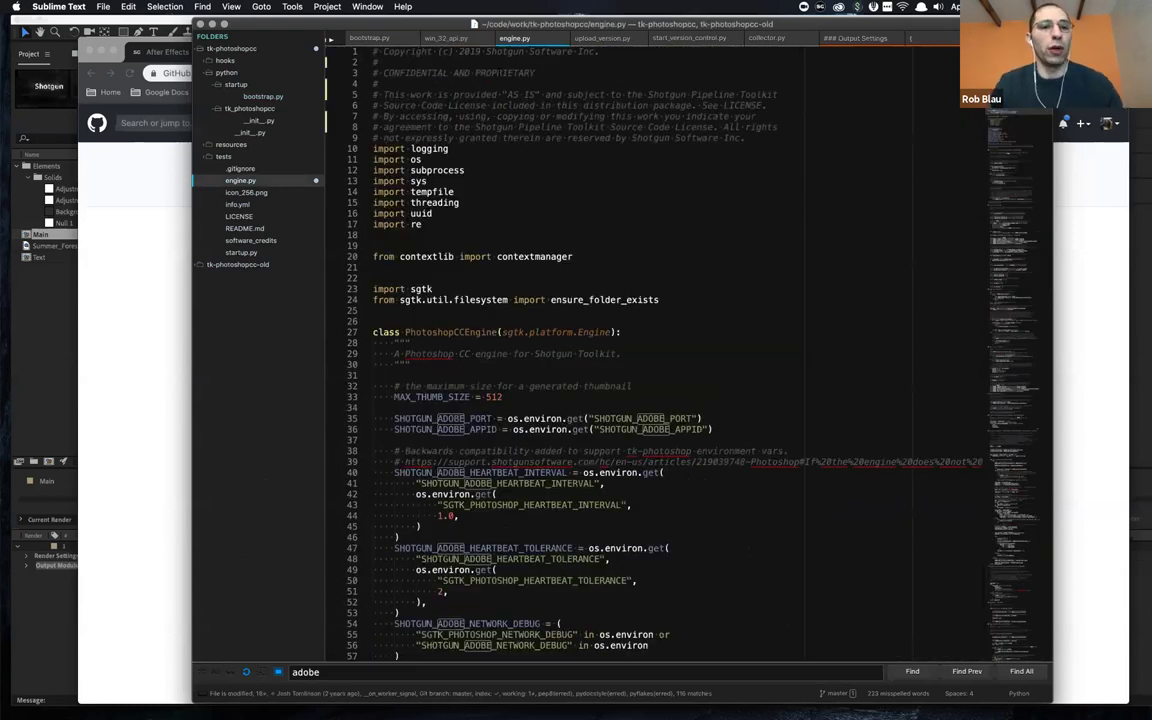
scroll(640, 350, down, 5)
scroll(640, 350, up, 5)
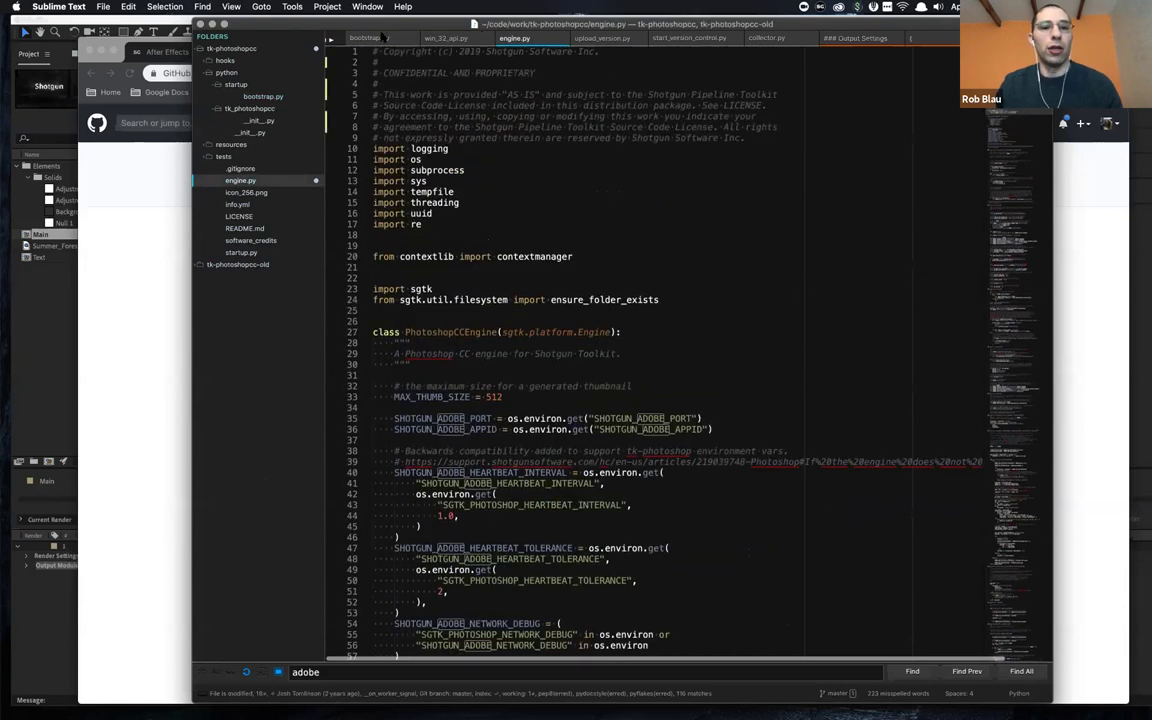
- Read bootstrap.py's compute_environment and _ensure_framework_is_installed, highlighting the ensure_extension_up_to_date call
click(383, 37)
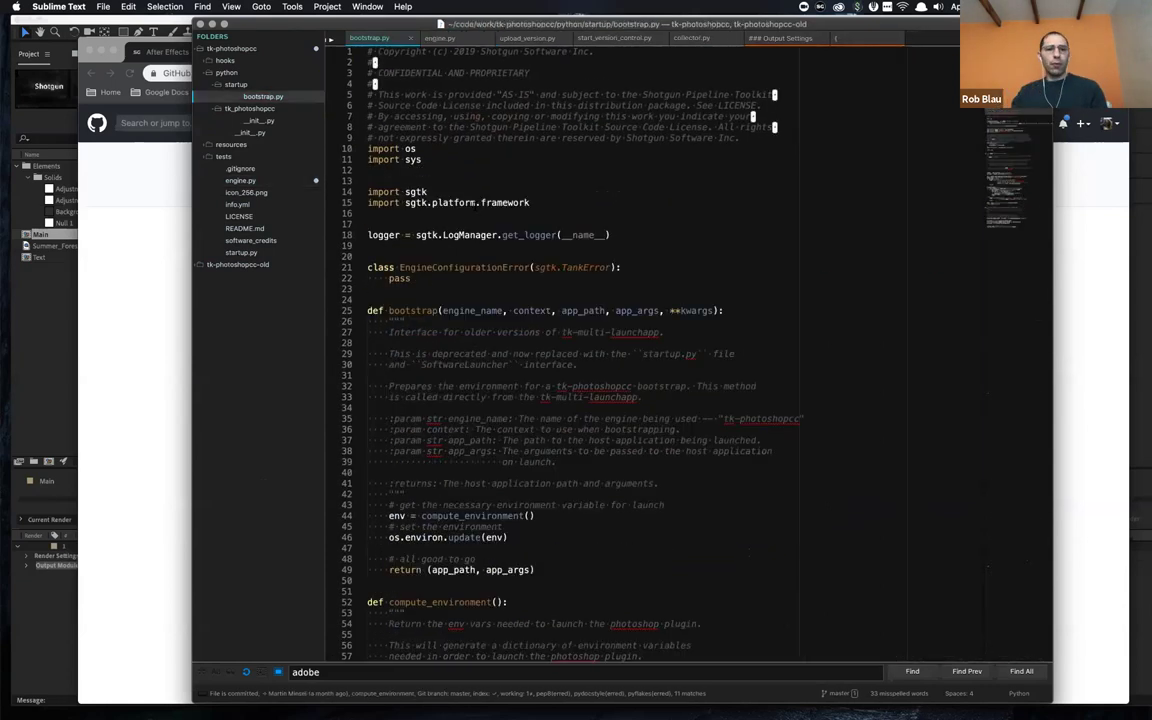
scroll(474, 204, down, 10)
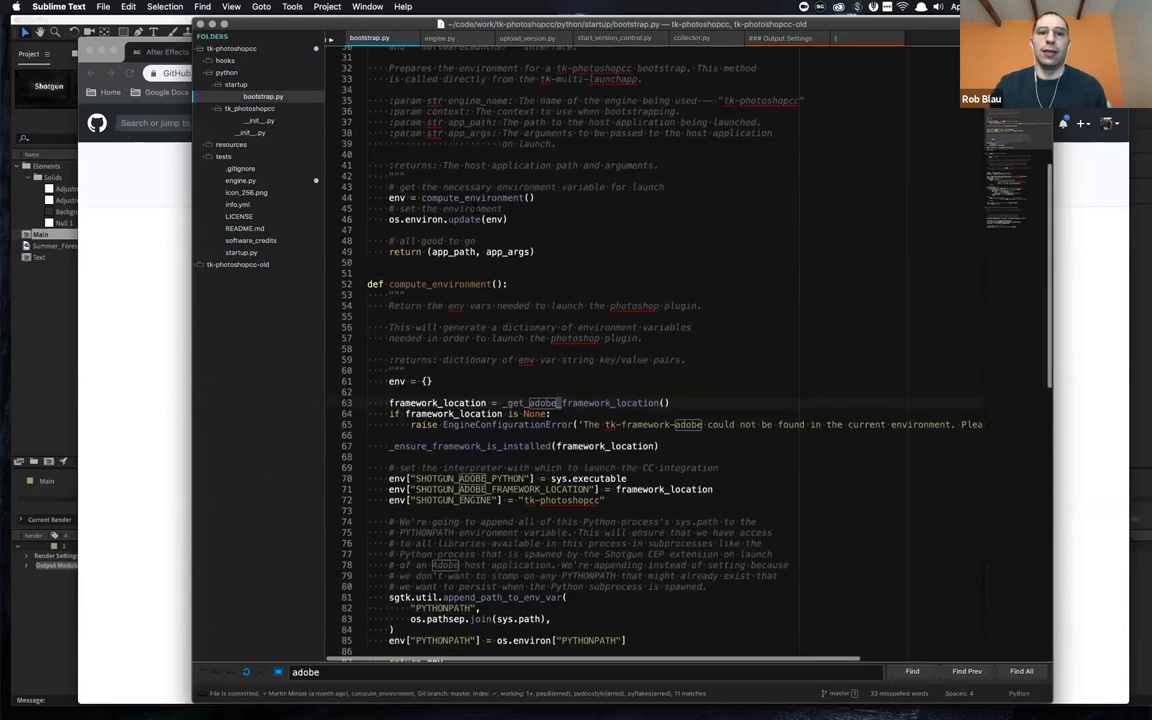
scroll(503, 270, down, 2)
scroll(503, 270, up, 2)
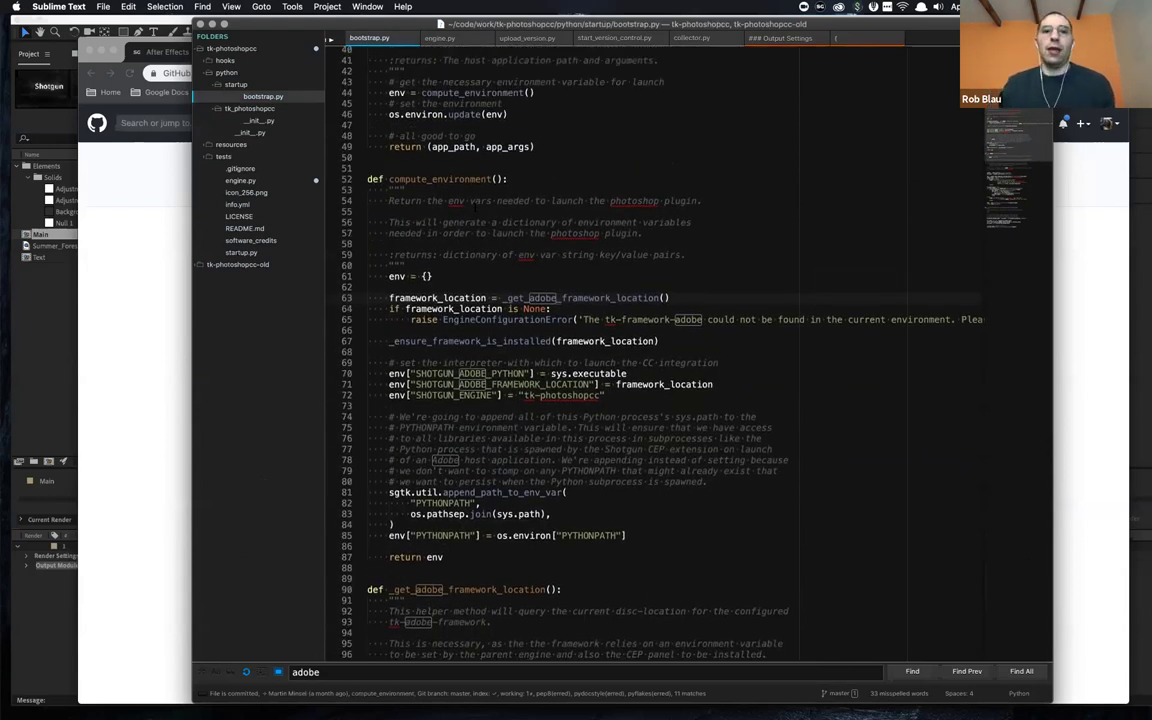
scroll(503, 268, down, 8)
scroll(503, 268, down, 8)
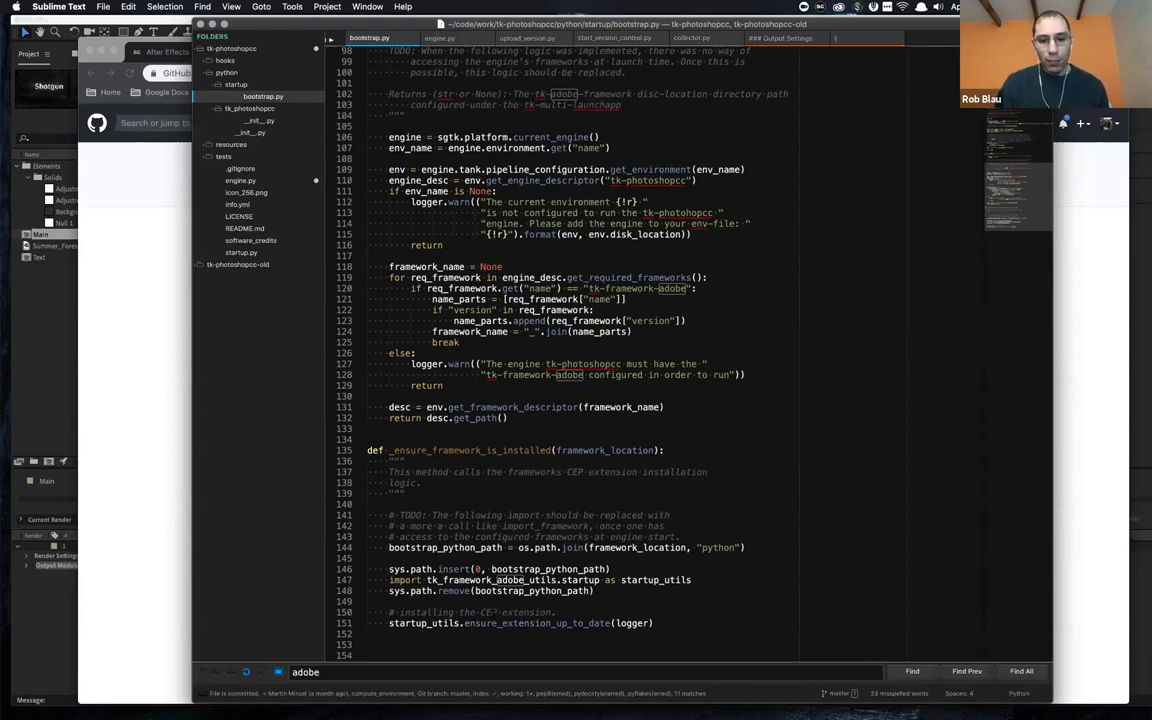
double_click(497, 624)
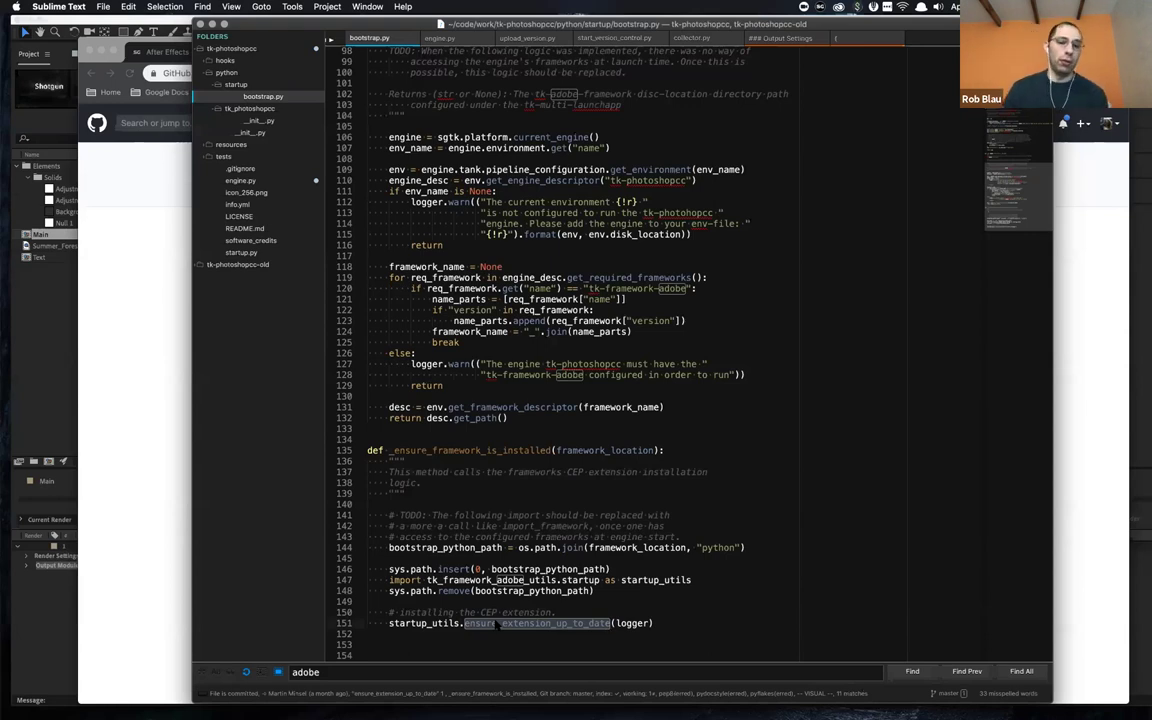
click(503, 626)
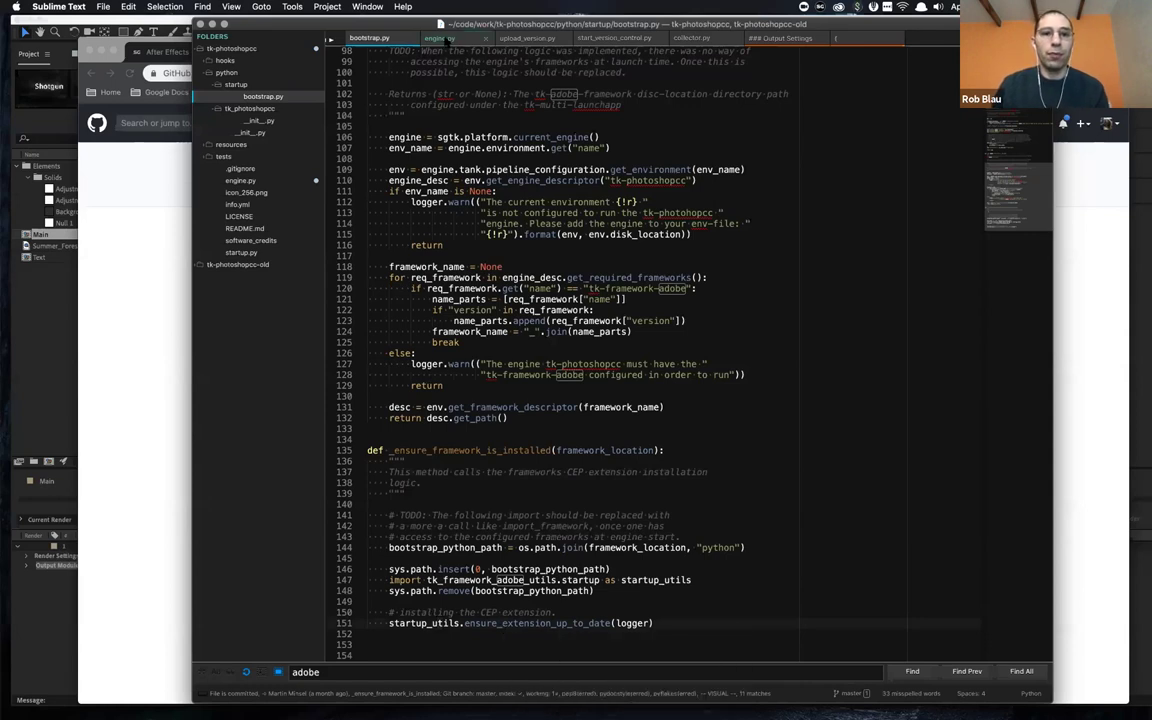
- Scroll engine.py to line 139's AdobeBridge signal connections, briefly checking After Effects
click(440, 38)
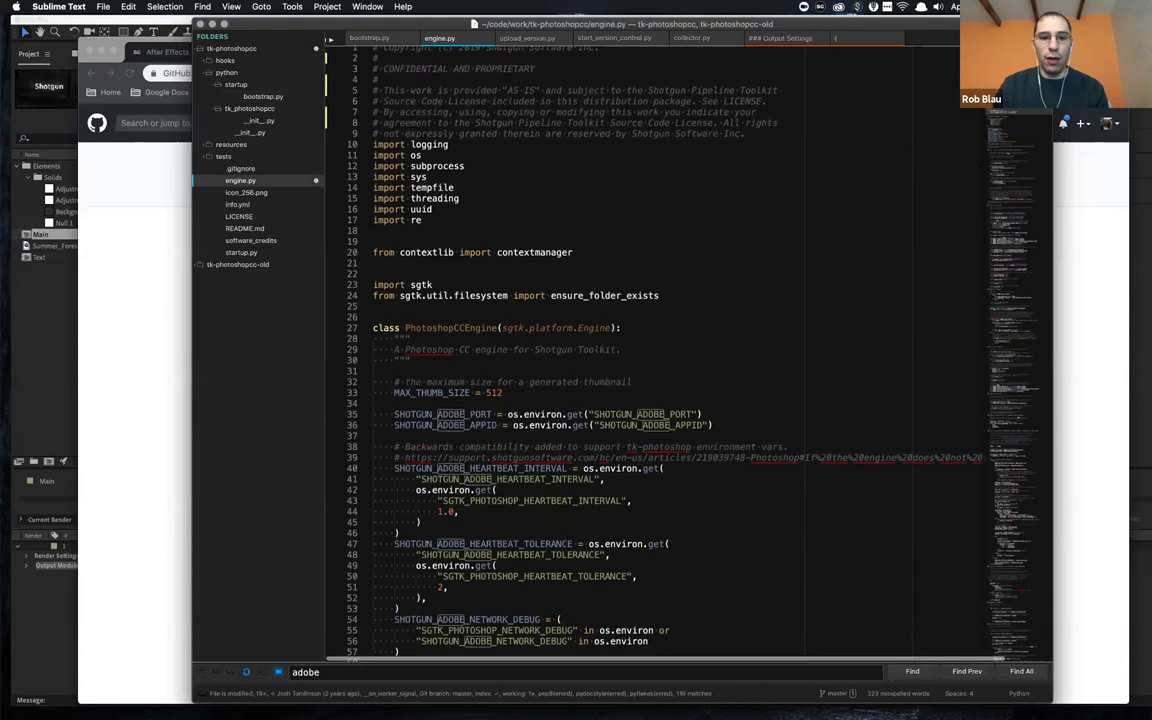
scroll(1003, 115, down, 20)
scroll(1003, 115, down, 10)
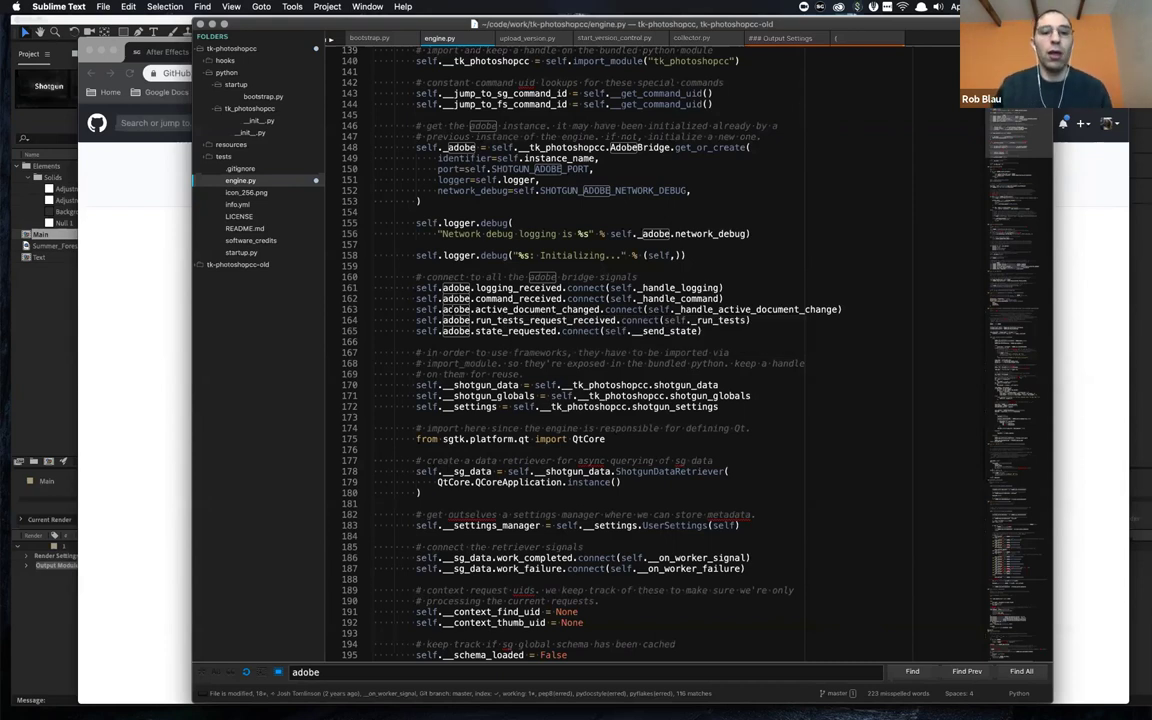
mouse_move(490, 331)
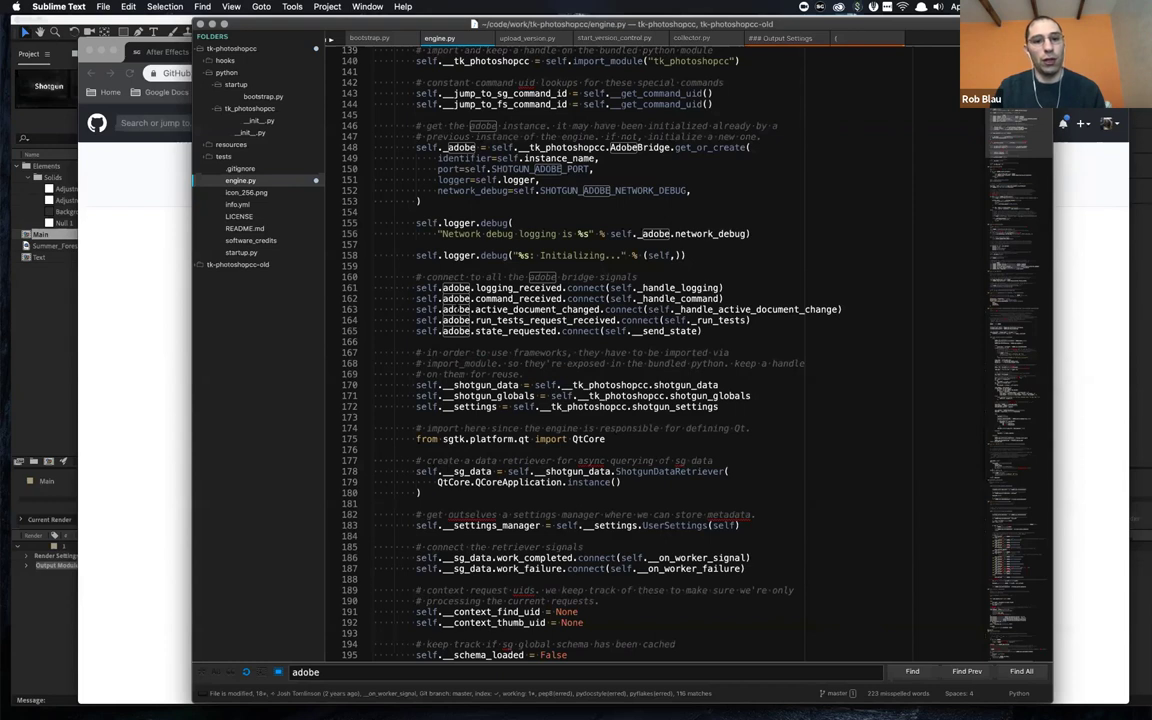
mouse_move(458, 309)
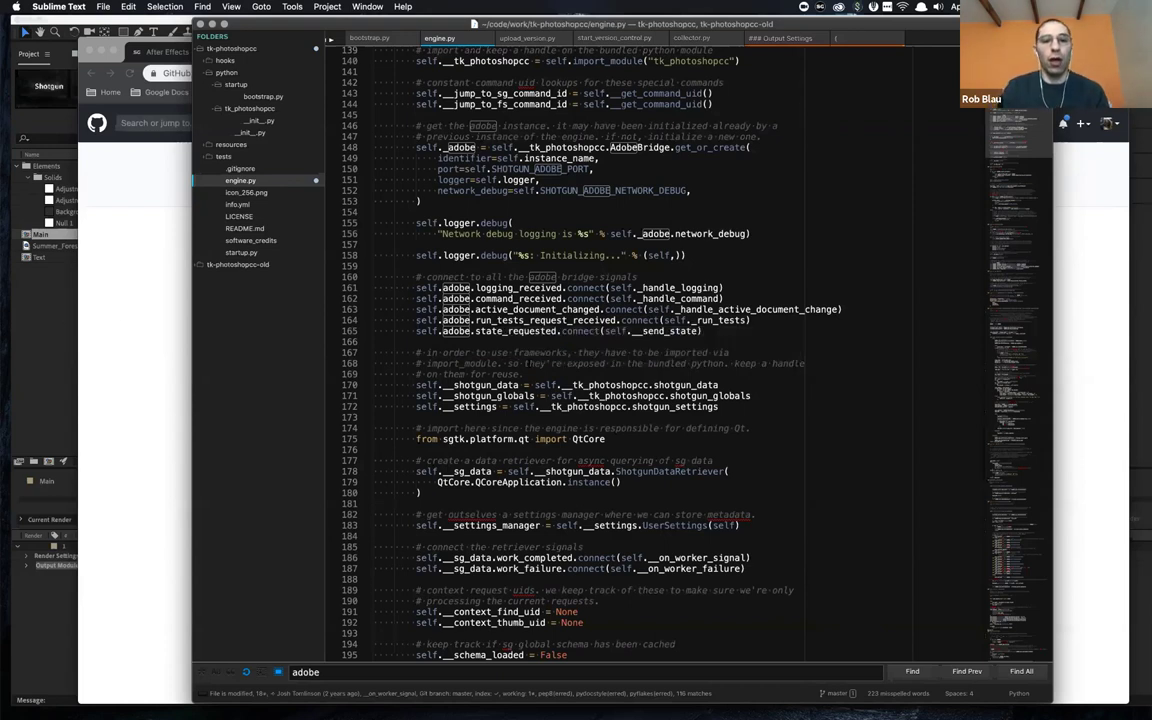
key(super+Tab)
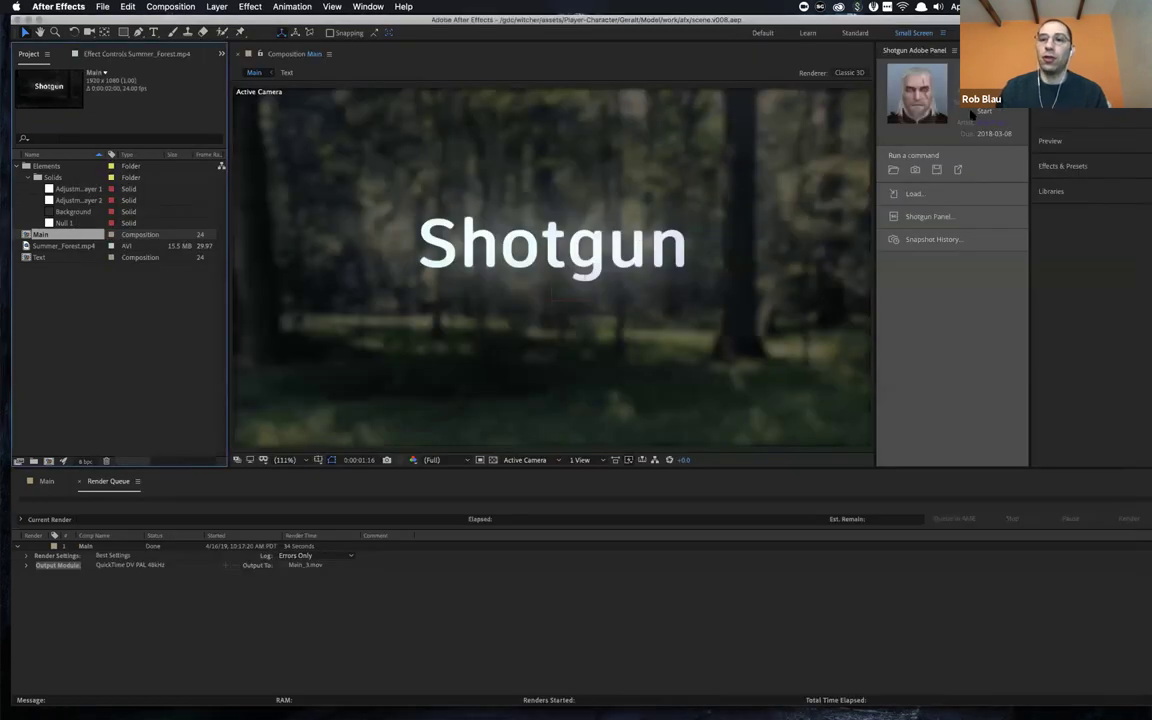
key(super+Tab)
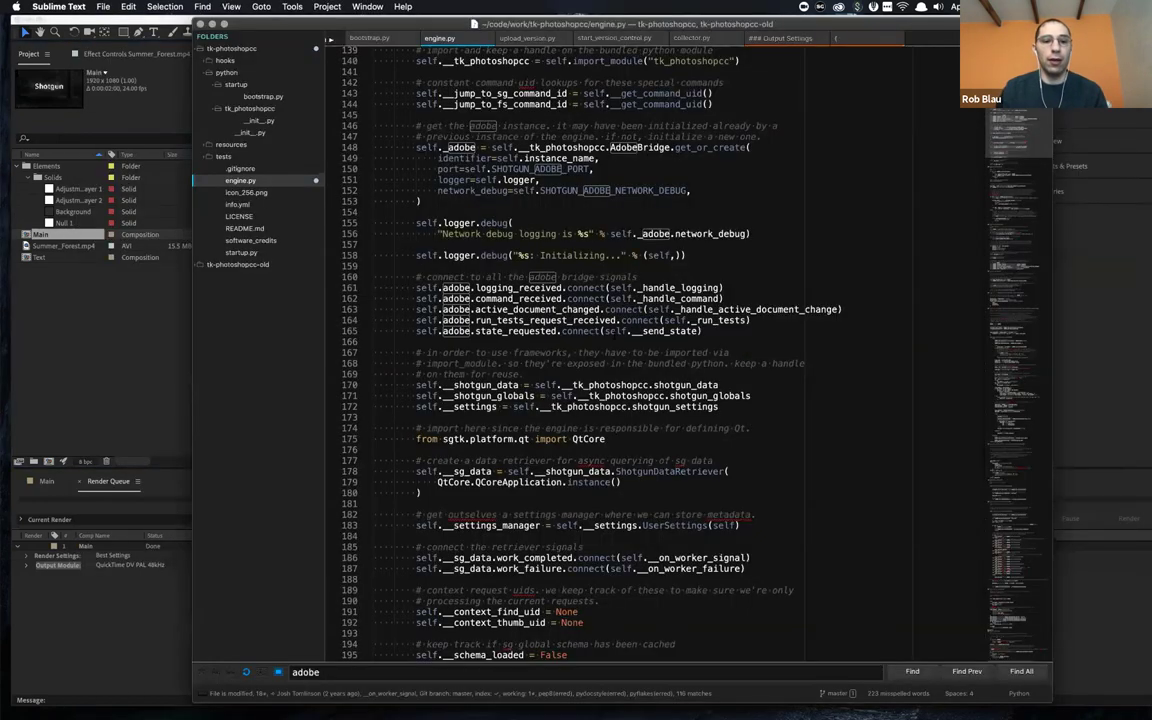
- Scroll to post_app_init and highlight lines 207–210 setting the QApplication.processEvents event processor
scroll(746, 353, down, 2)
scroll(640, 353, down, 1)
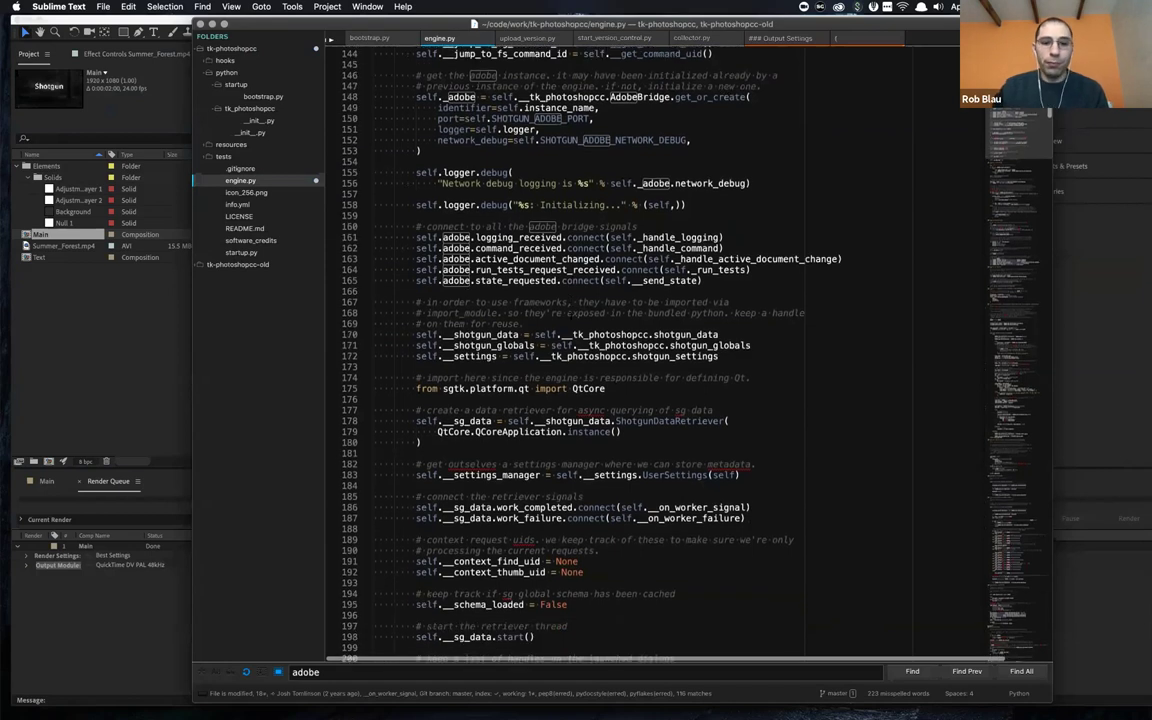
scroll(568, 313, down, 3)
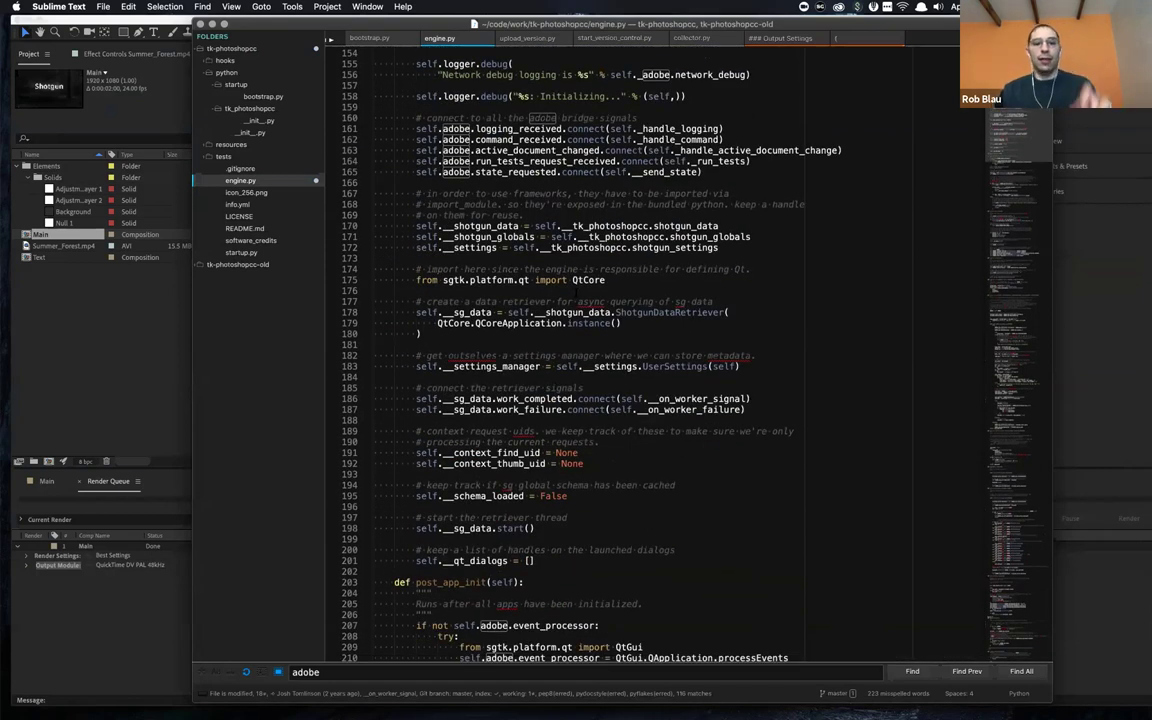
scroll(577, 249, down, 7)
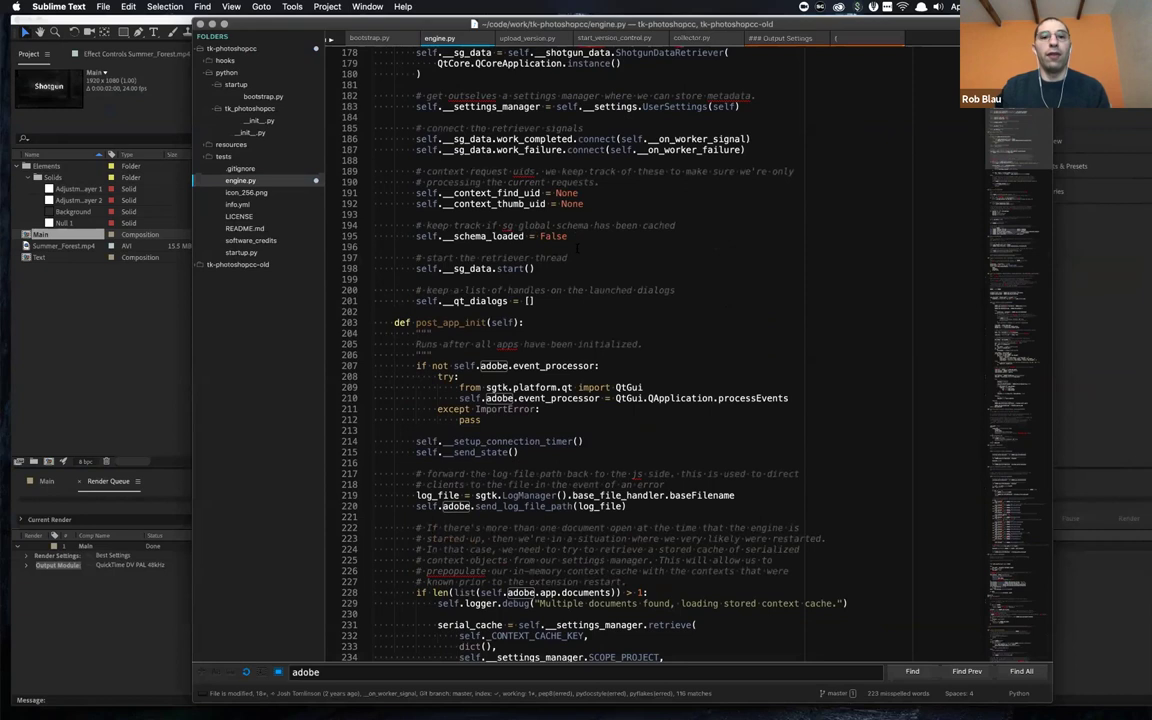
drag(374, 409, 375, 366)
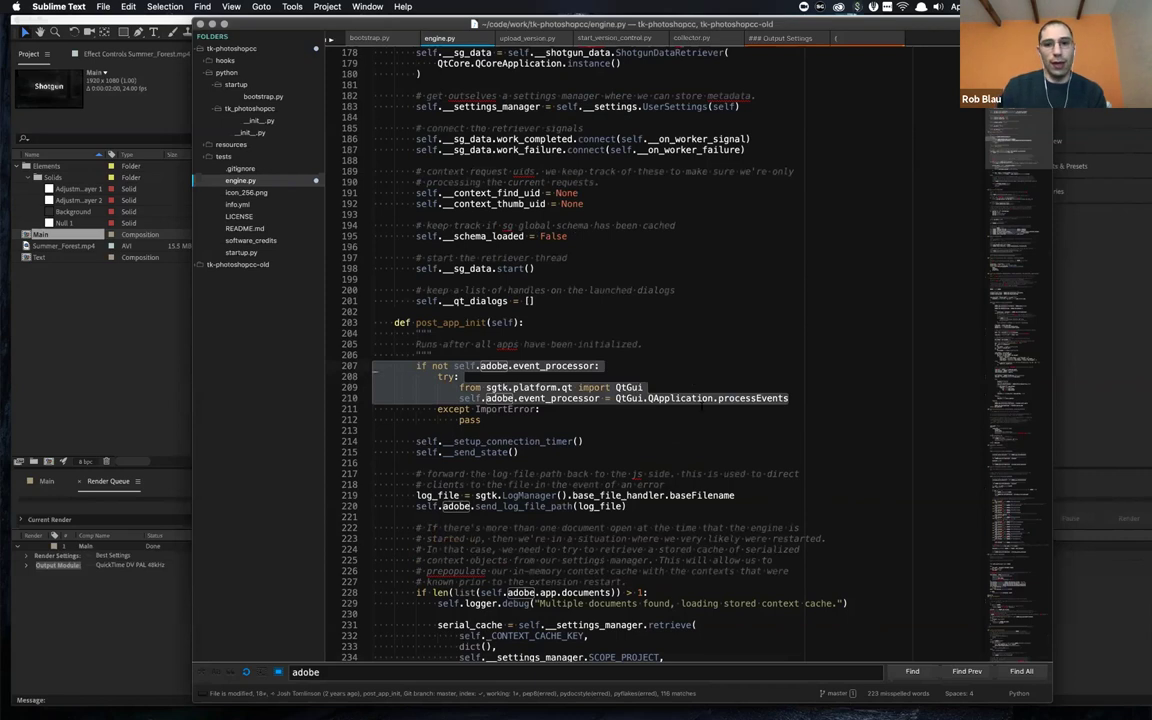
double_click(651, 398)
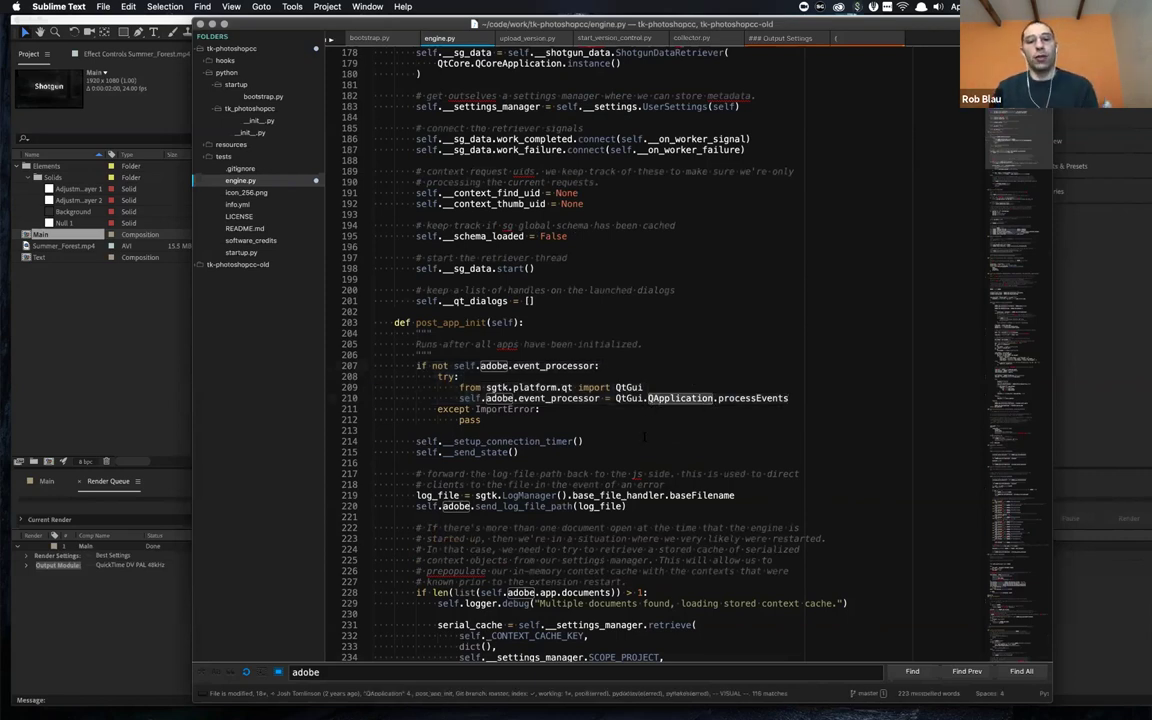
scroll(644, 436, down, 3)
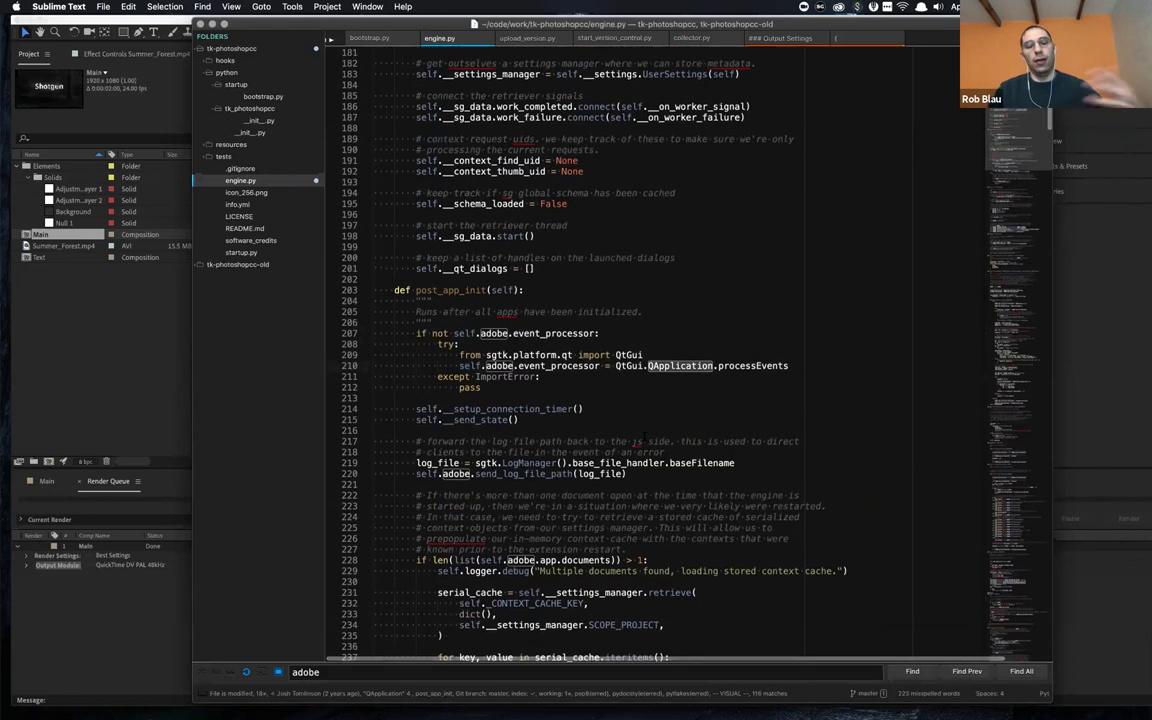
scroll(644, 436, down, 8)
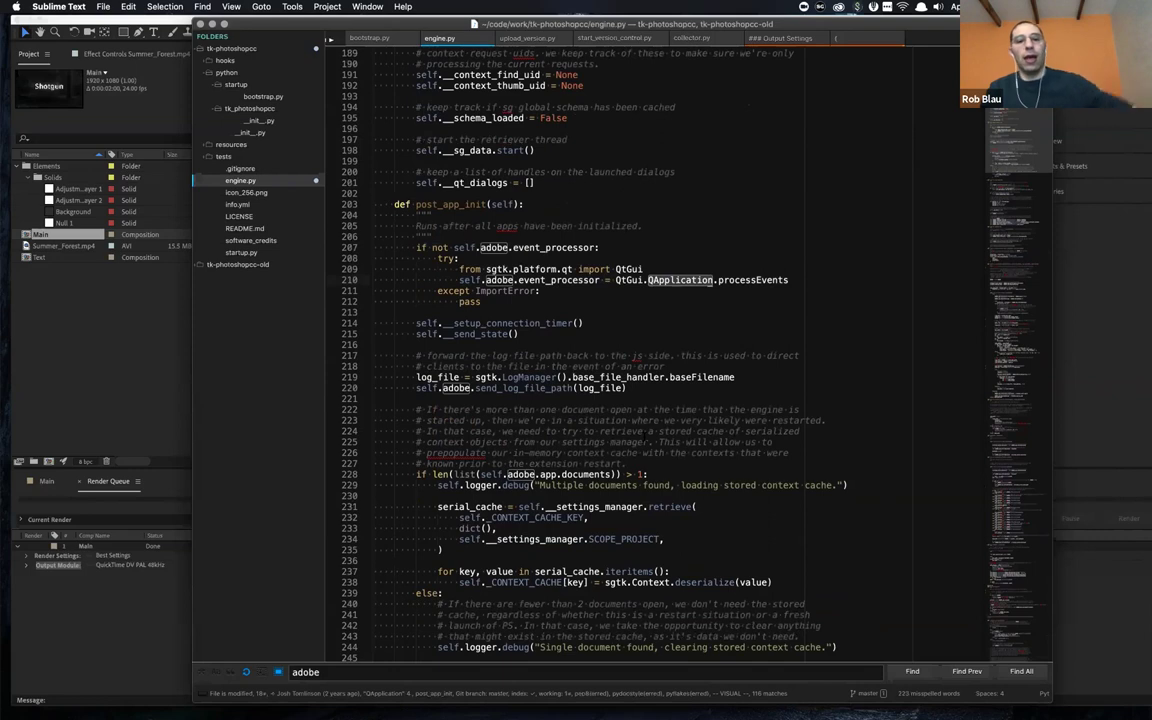
scroll(644, 436, down, 5)
scroll(644, 436, down, 14)
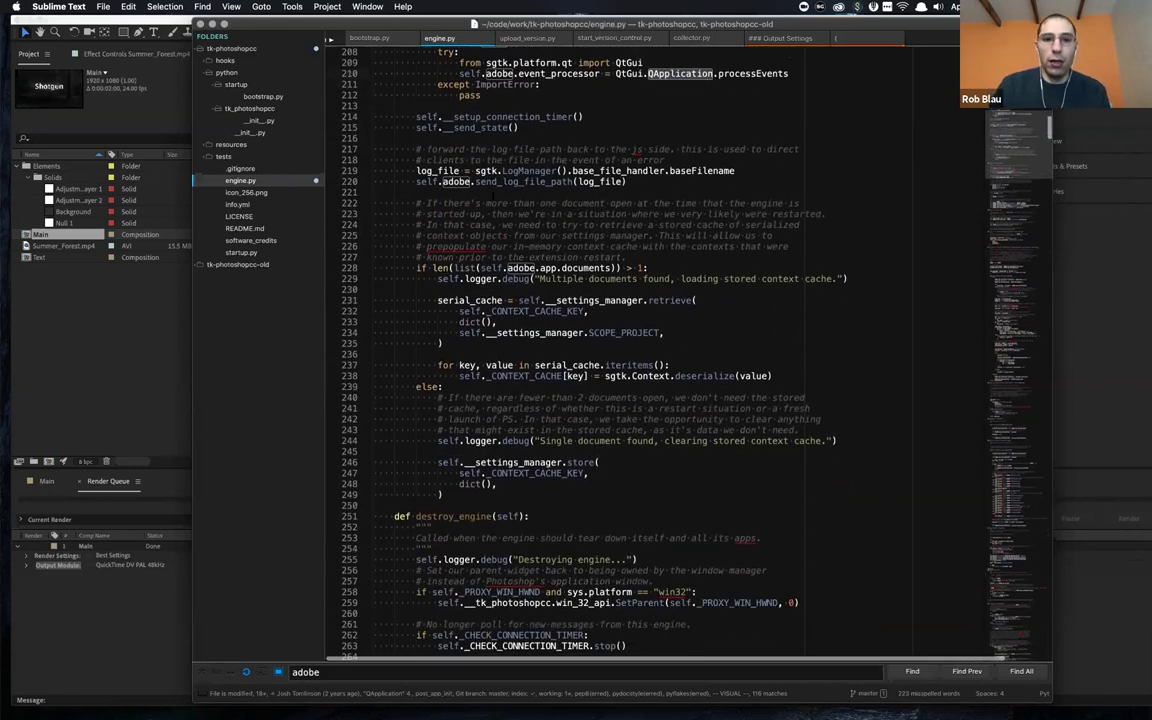
- Read destroy_engine and mark lines 278–288 that disconnect from Adobe
scroll(624, 318, up, 6)
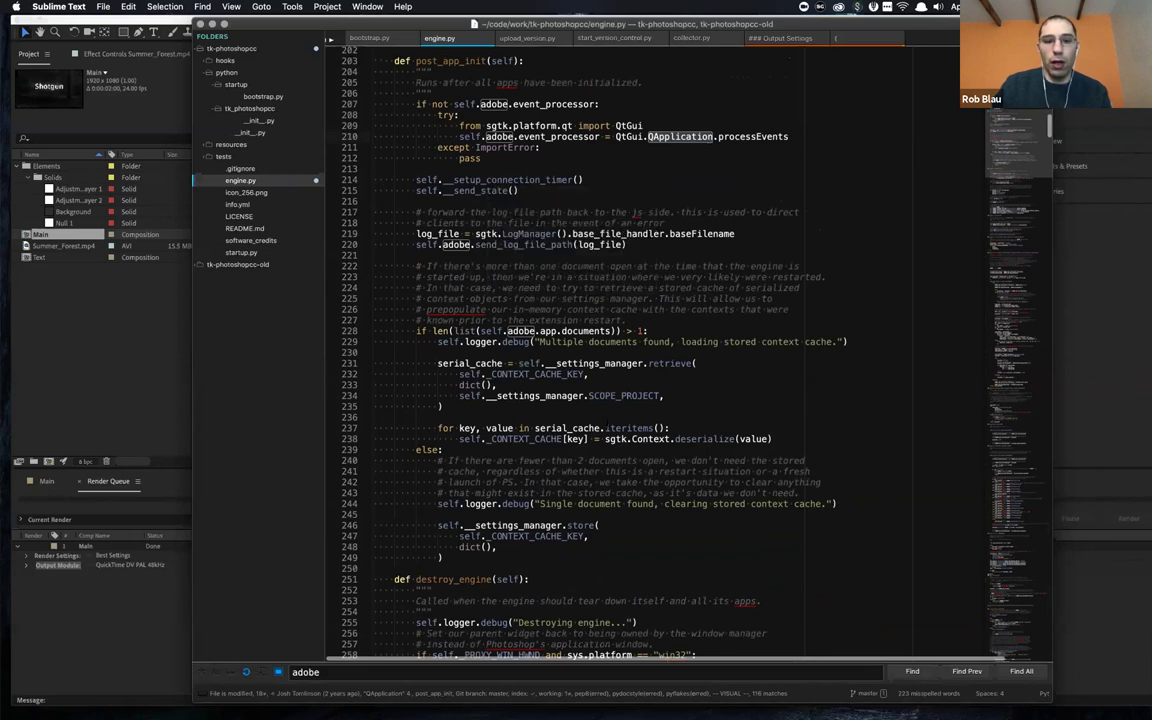
scroll(620, 350, down, 6)
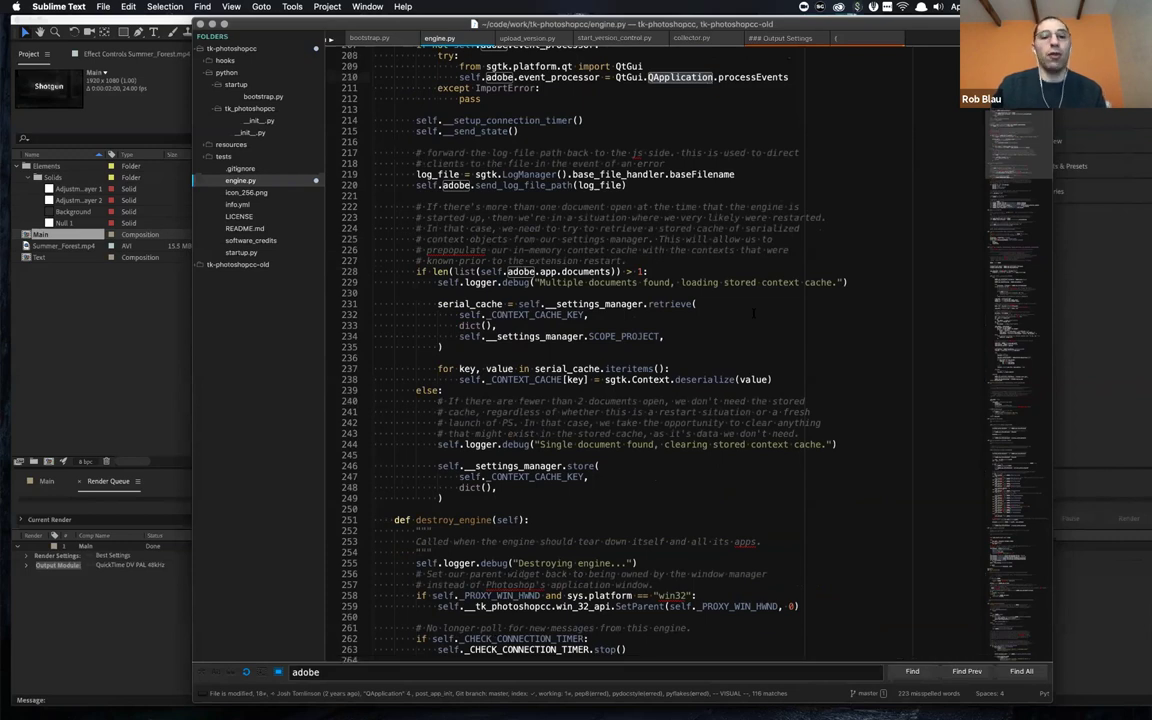
scroll(754, 313, down, 5)
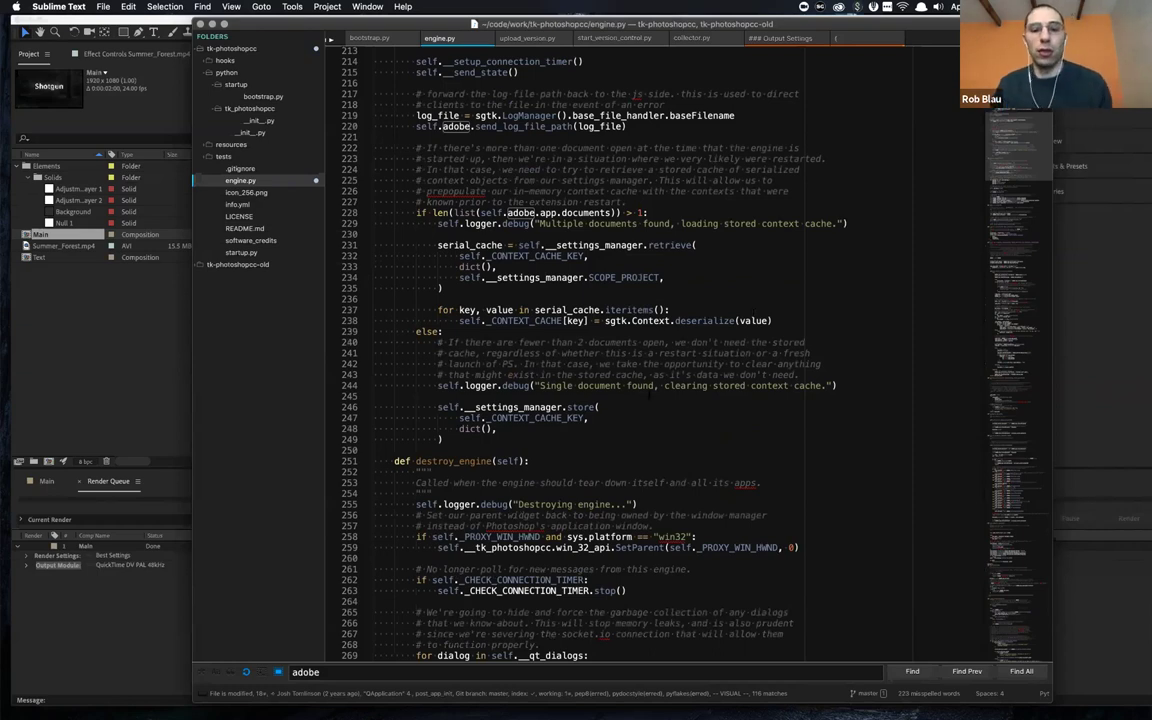
scroll(650, 397, down, 8)
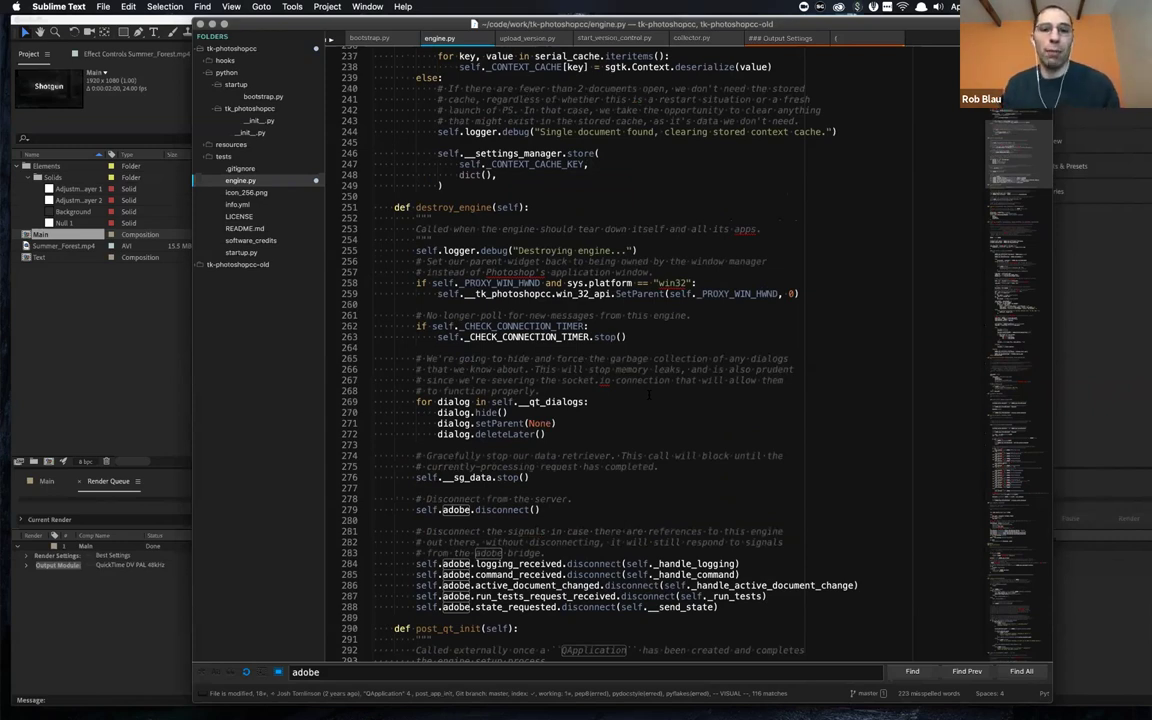
scroll(649, 395, up, 5)
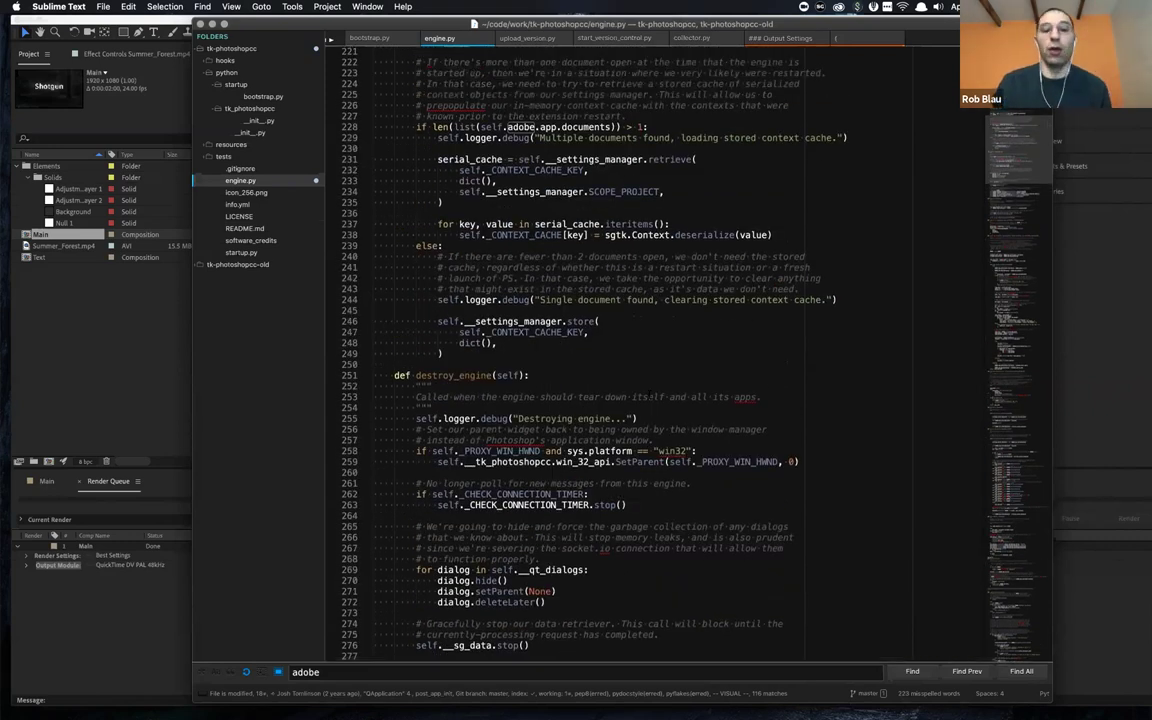
scroll(649, 395, down, 6)
scroll(648, 393, down, 2)
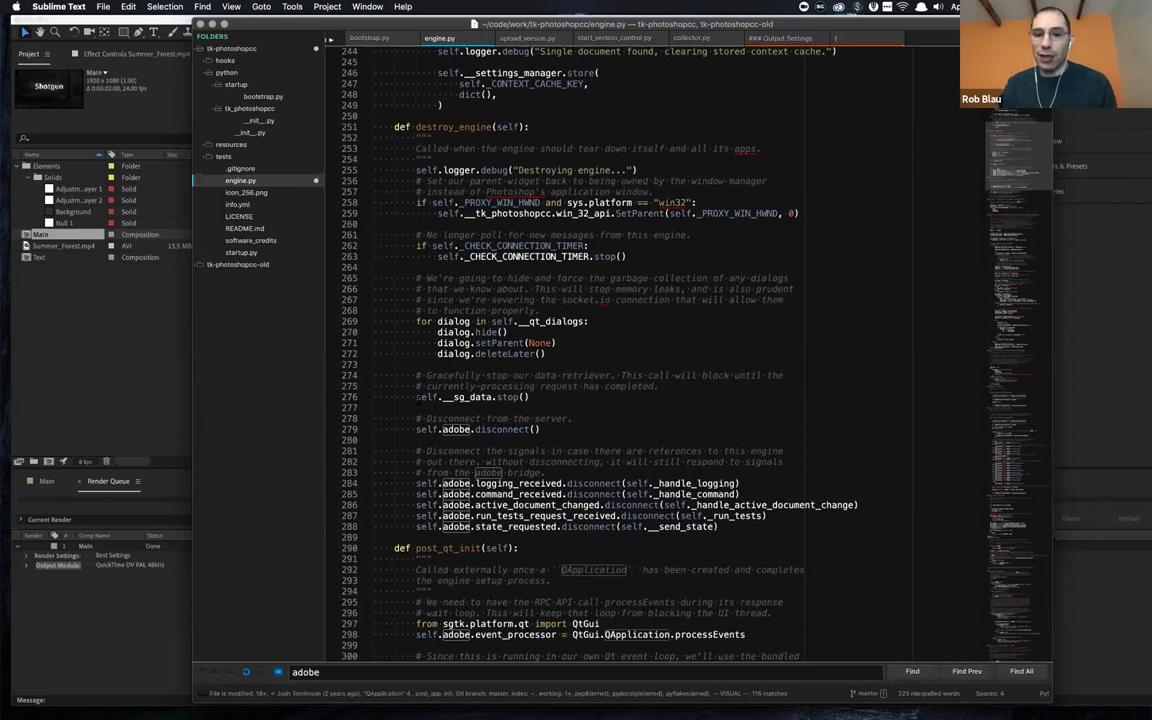
drag(560, 526, 565, 418)
- Scroll on to the export_as_jpeg method
scroll(565, 418, down, 2)
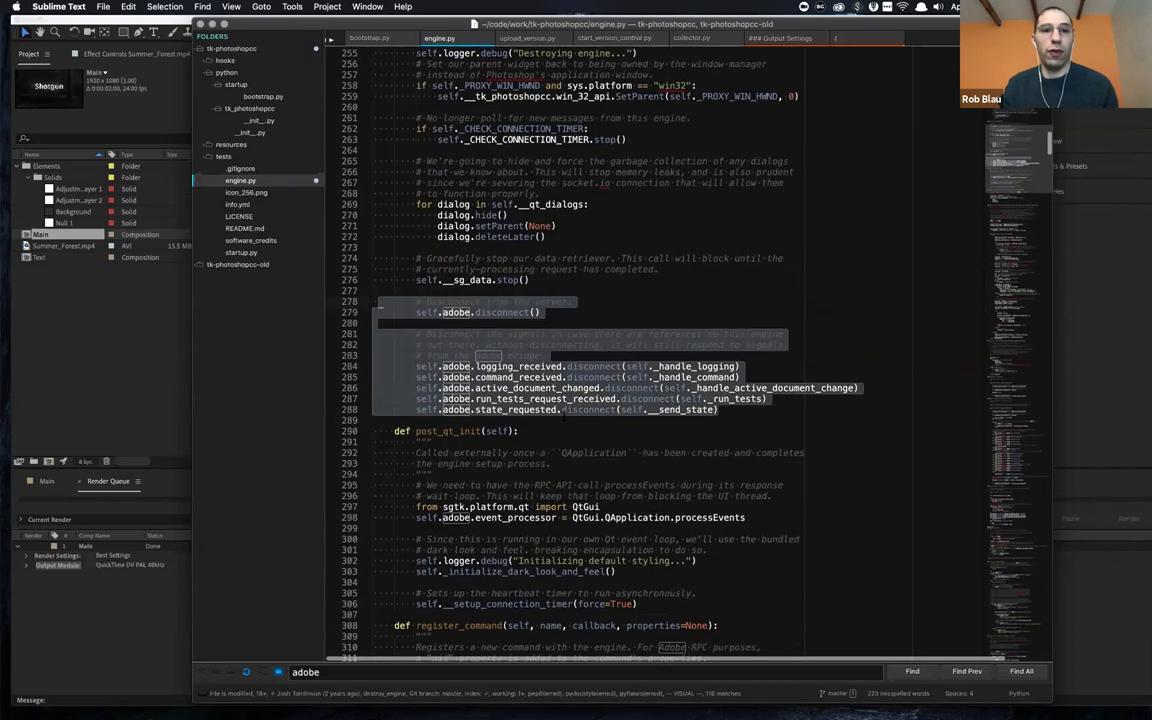
scroll(565, 418, up, 3)
scroll(561, 256, down, 10)
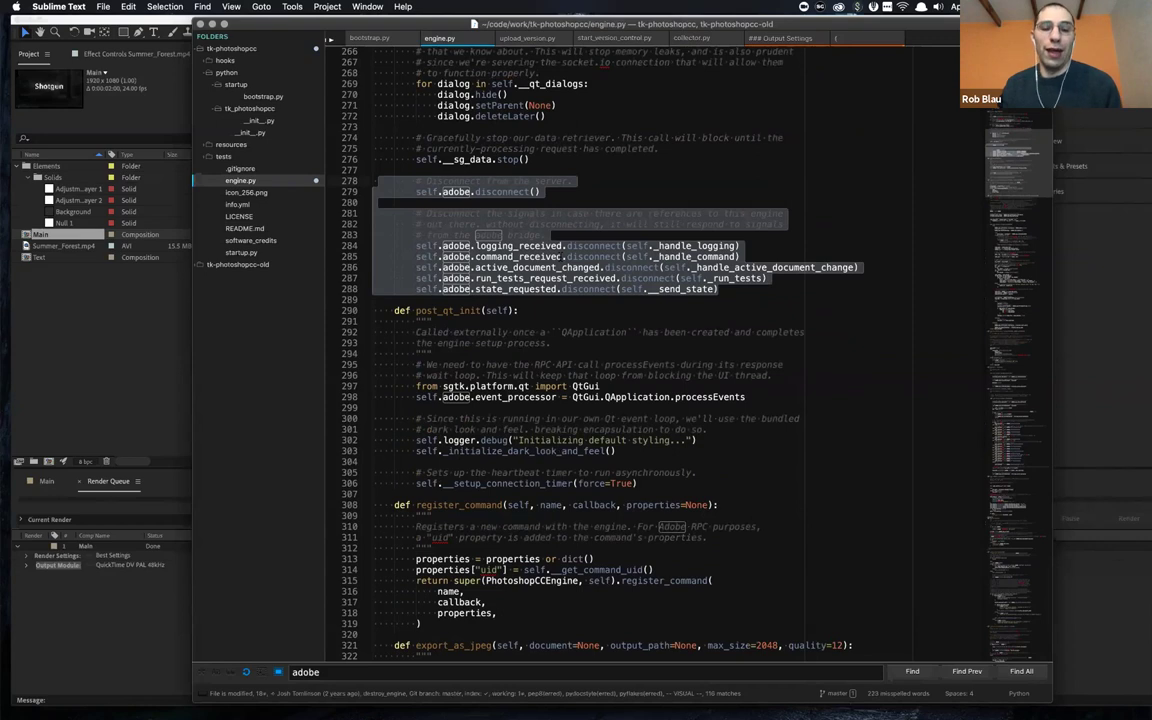
scroll(560, 258, down, 6)
scroll(504, 224, down, 10)
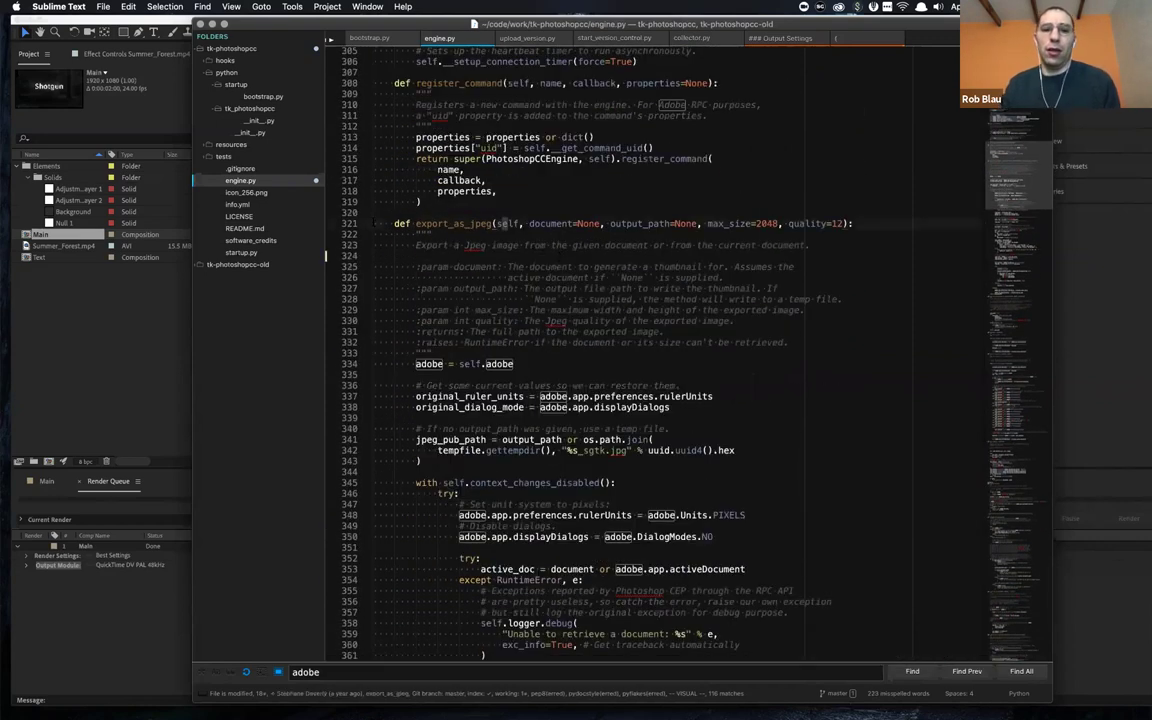
- Read down through export_as_jpeg and highlight the adobe.BitsPerChannelType.EIGHT setting
drag(338, 222, 712, 537)
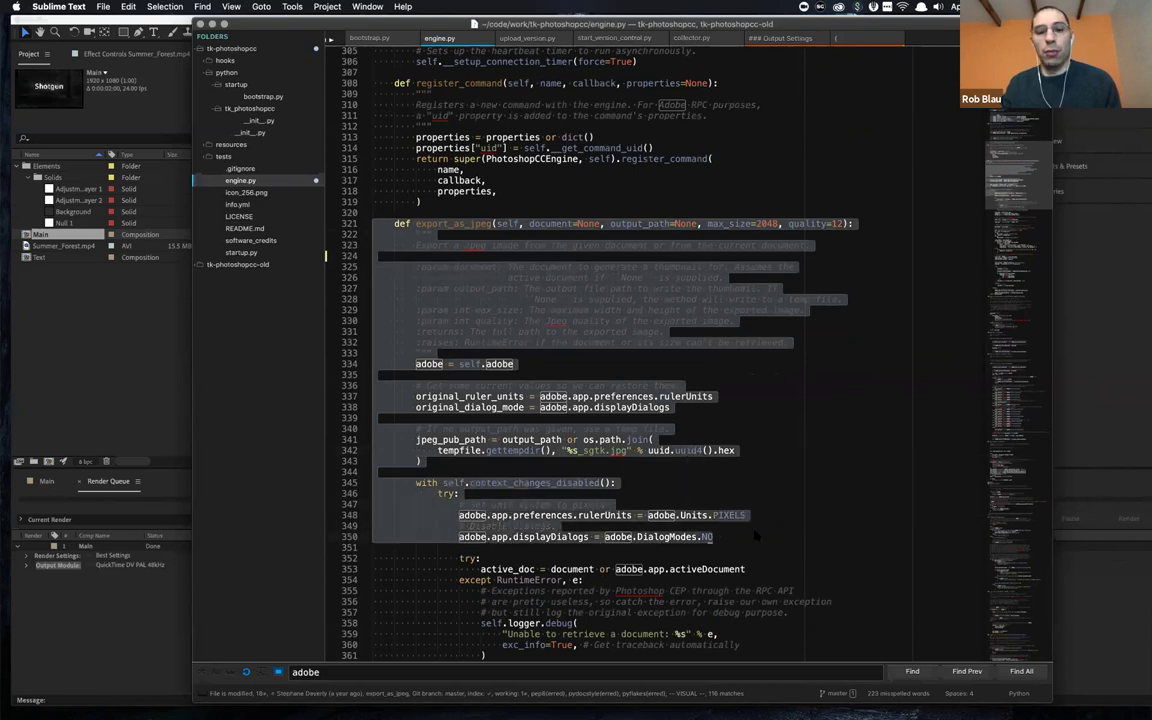
click(400, 201)
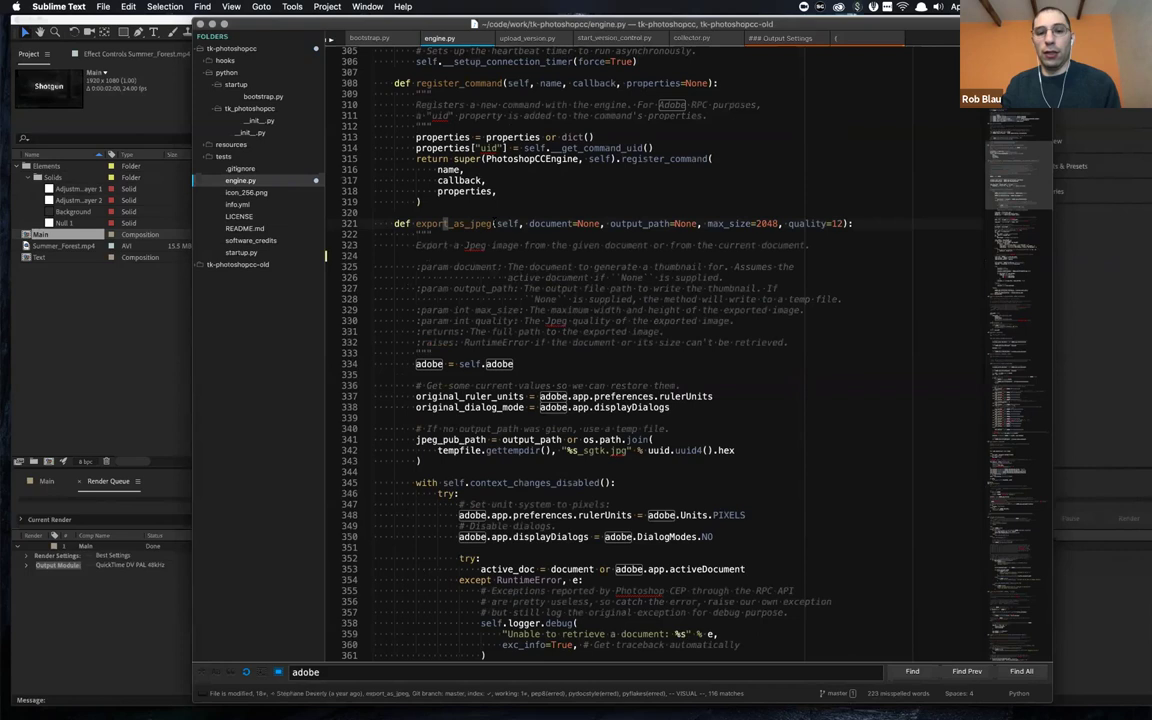
scroll(620, 350, down, 5)
scroll(492, 226, down, 3)
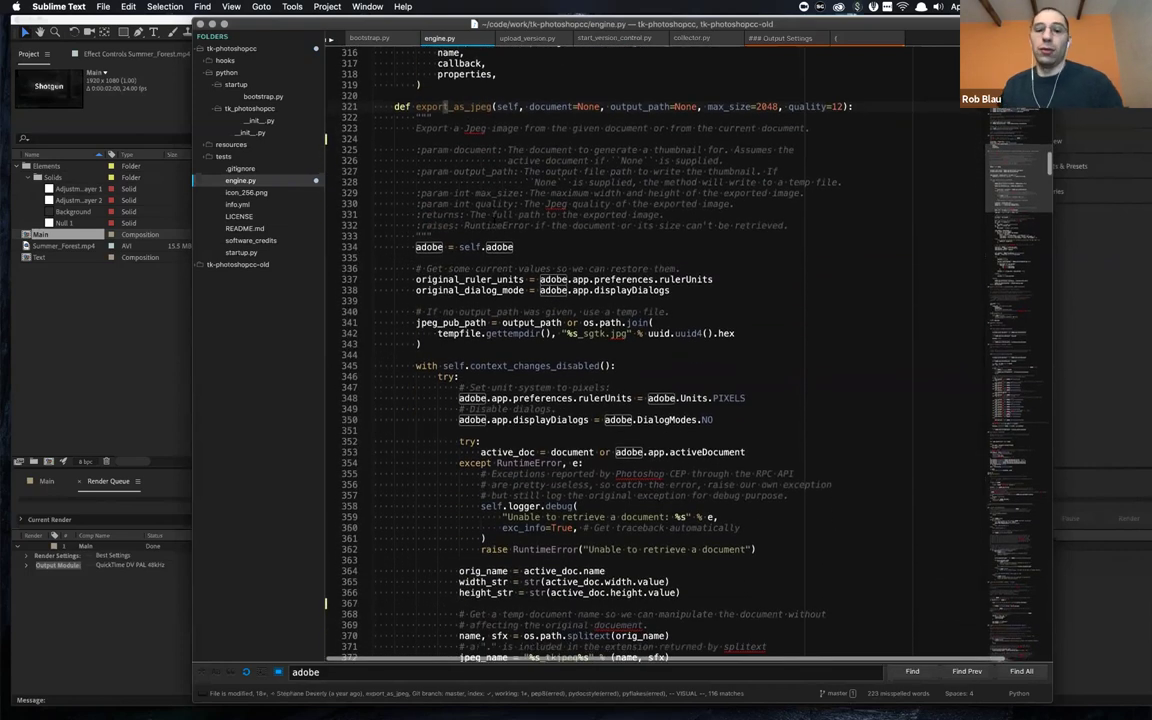
scroll(494, 214, down, 20)
scroll(620, 350, down, 5)
scroll(620, 350, up, 5)
scroll(620, 350, down, 1)
drag(620, 370, 785, 372)
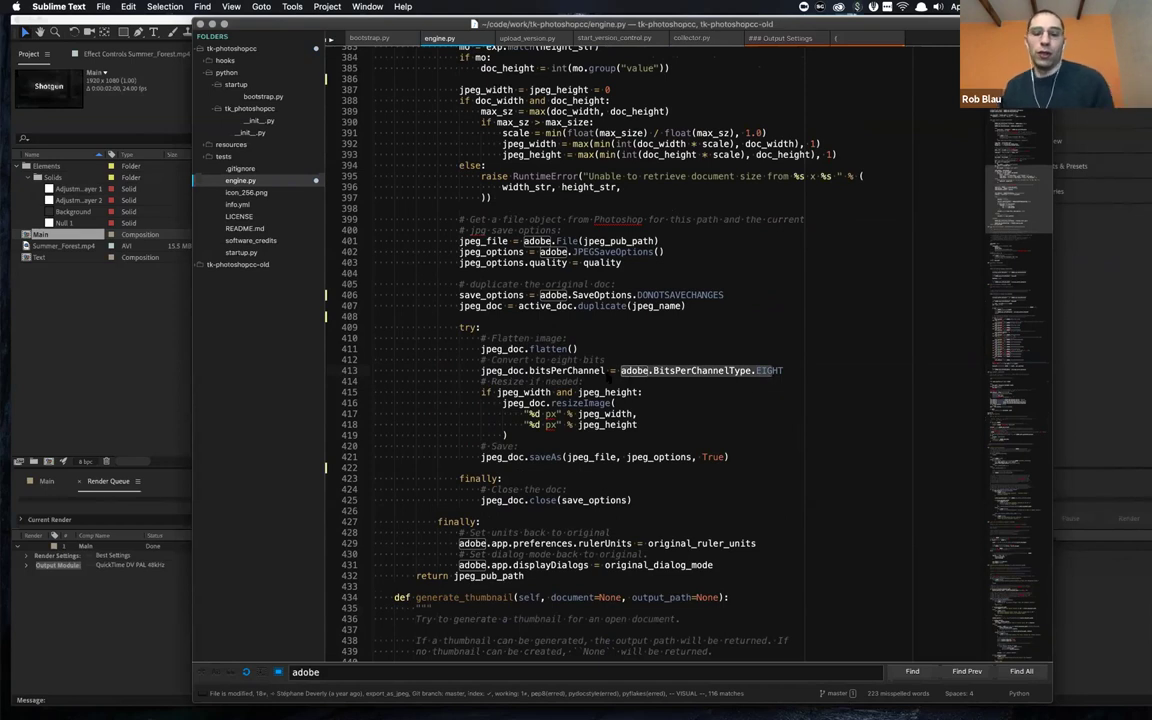
- Scroll to save_to_path, which maps BMP through TIFF extensions to save-options classes
scroll(774, 385, down, 10)
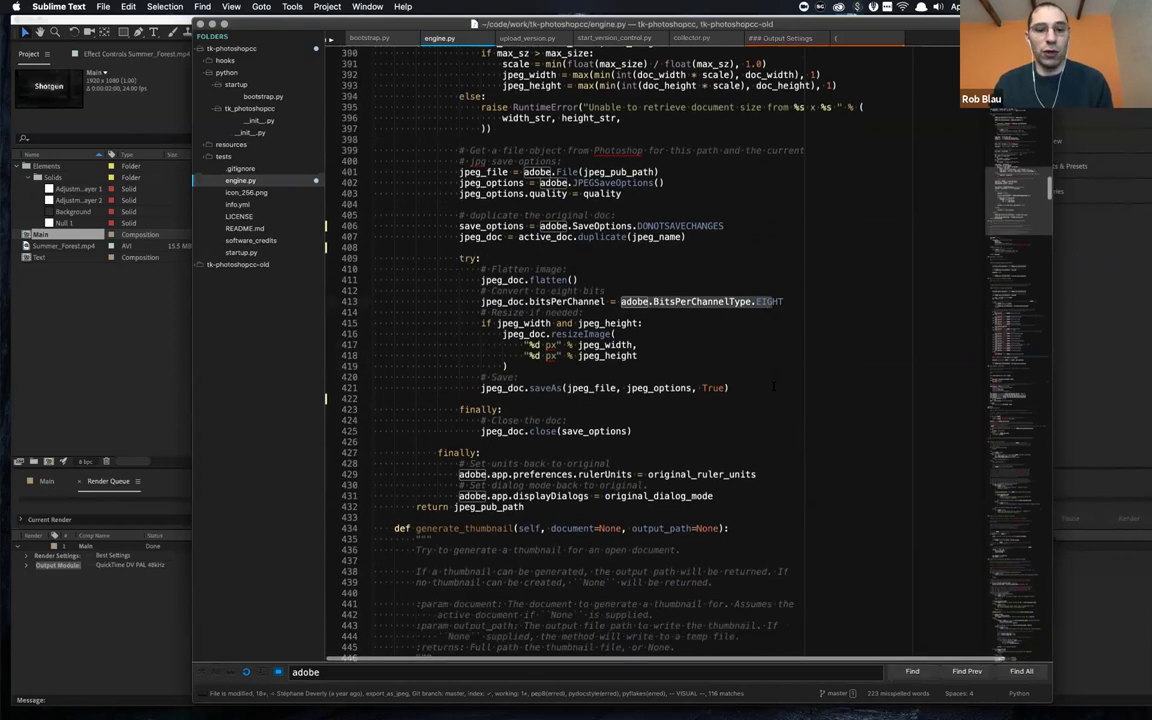
scroll(370, 247, down, 8)
scroll(370, 247, down, 3)
scroll(620, 350, down, 4)
- Highlight the host_info method in engine.py, then scroll on to _check_connection
scroll(437, 258, down, 20)
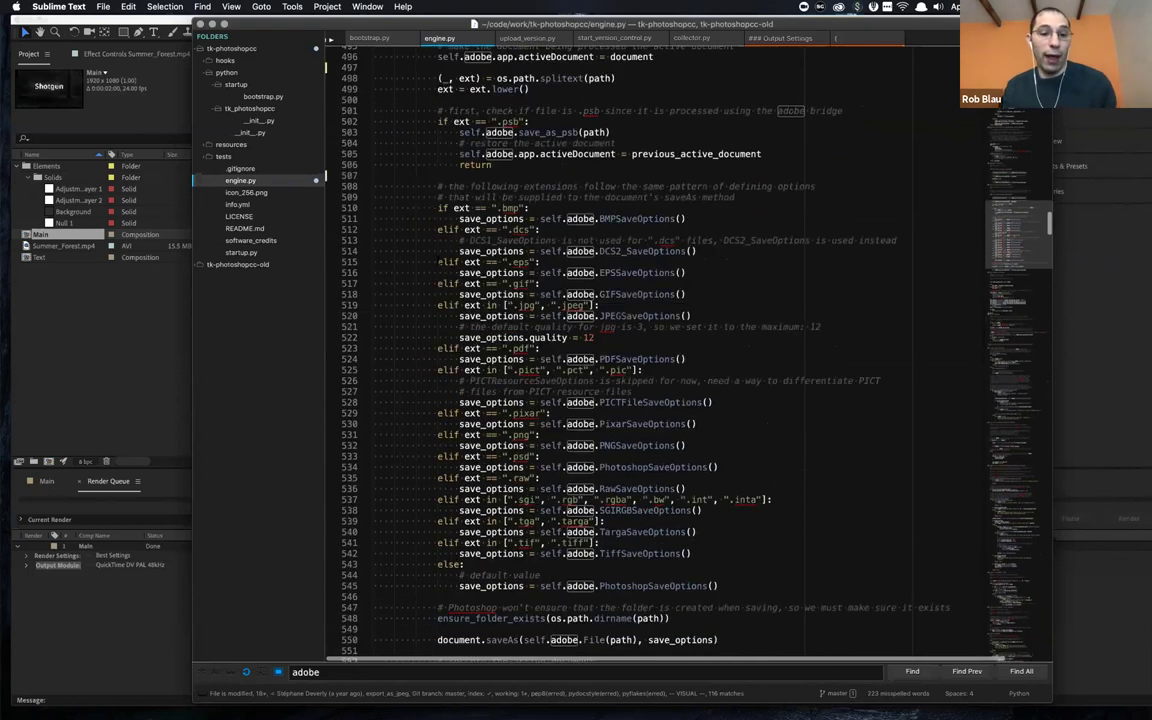
scroll(437, 258, down, 5)
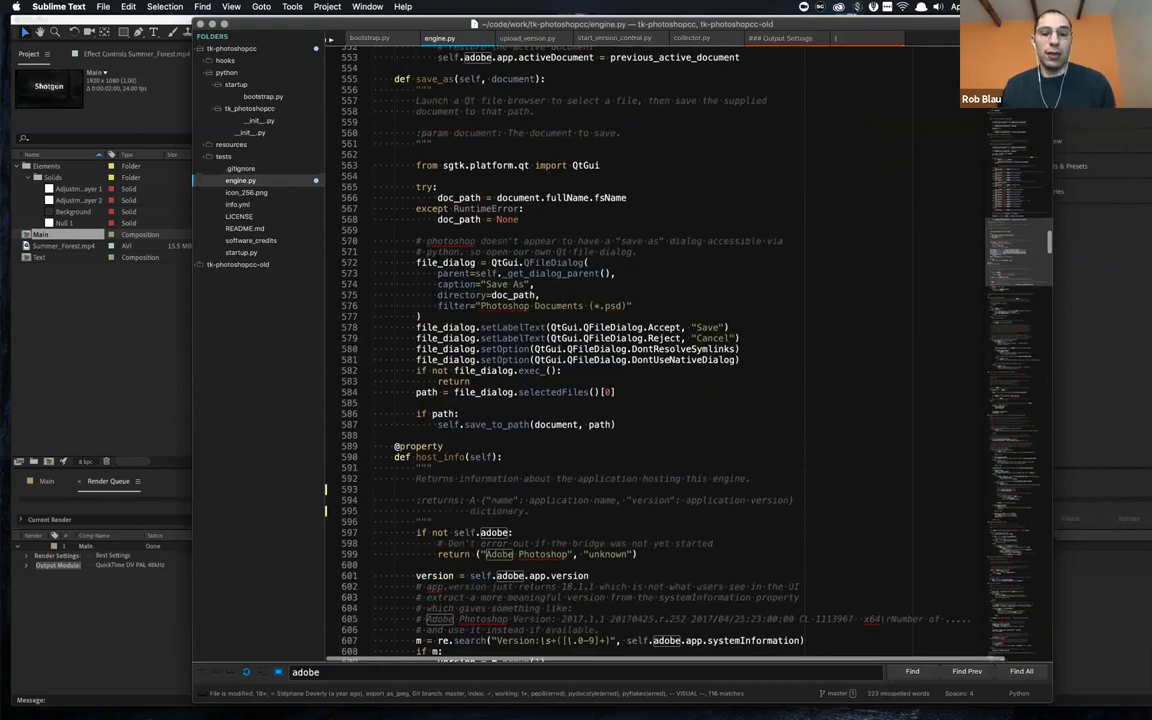
scroll(620, 350, down, 6)
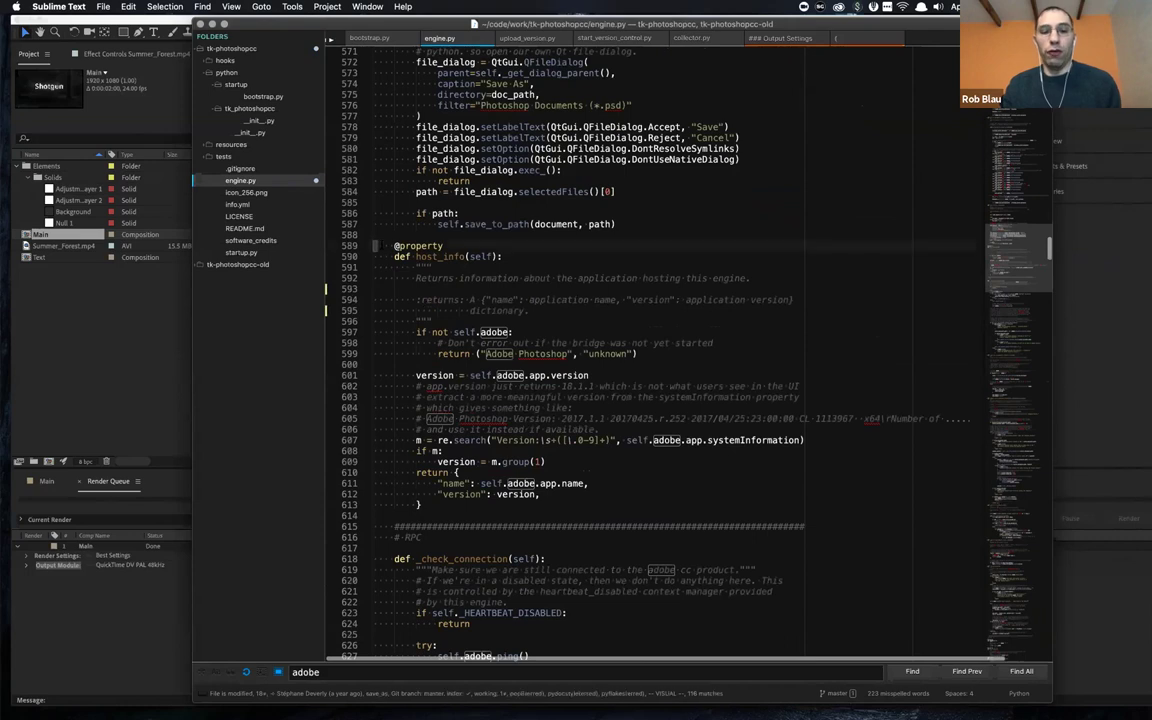
drag(377, 245, 574, 506)
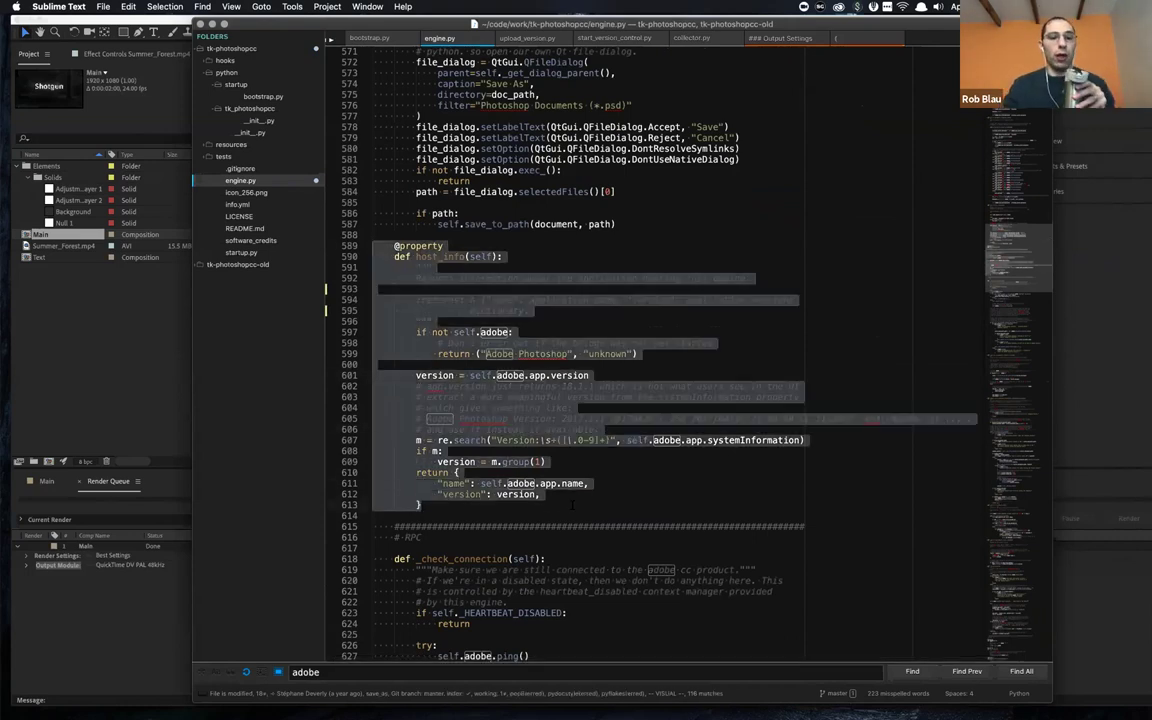
click(573, 505)
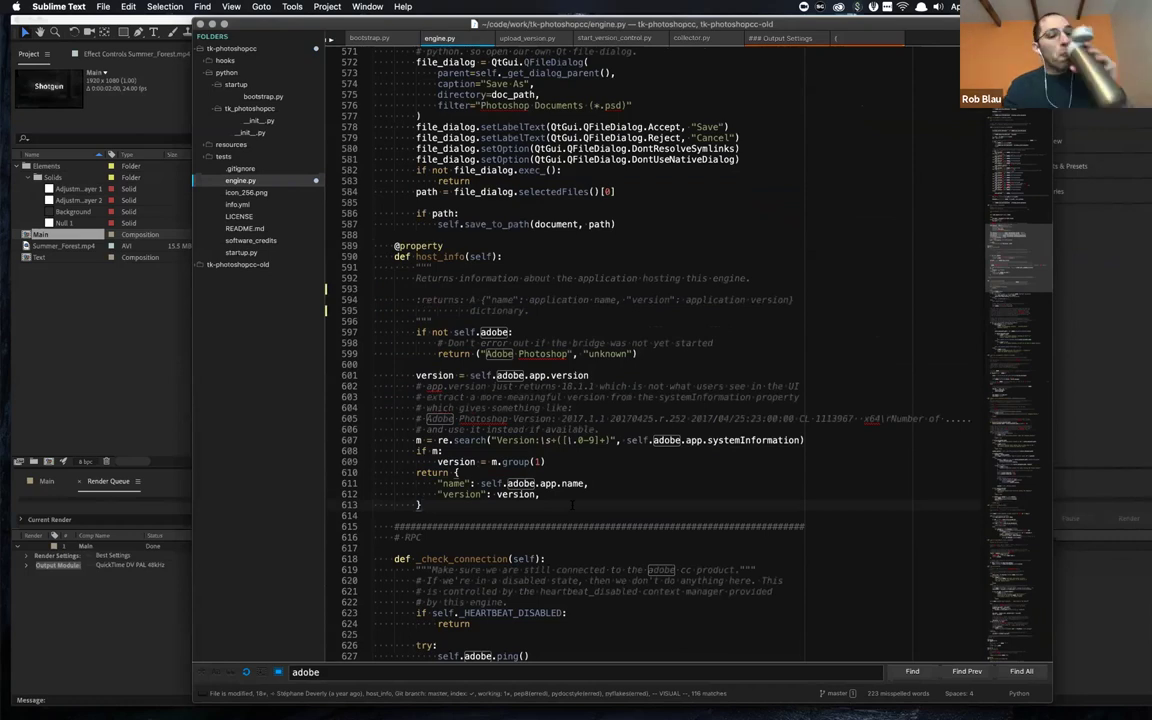
scroll(573, 505, down, 1)
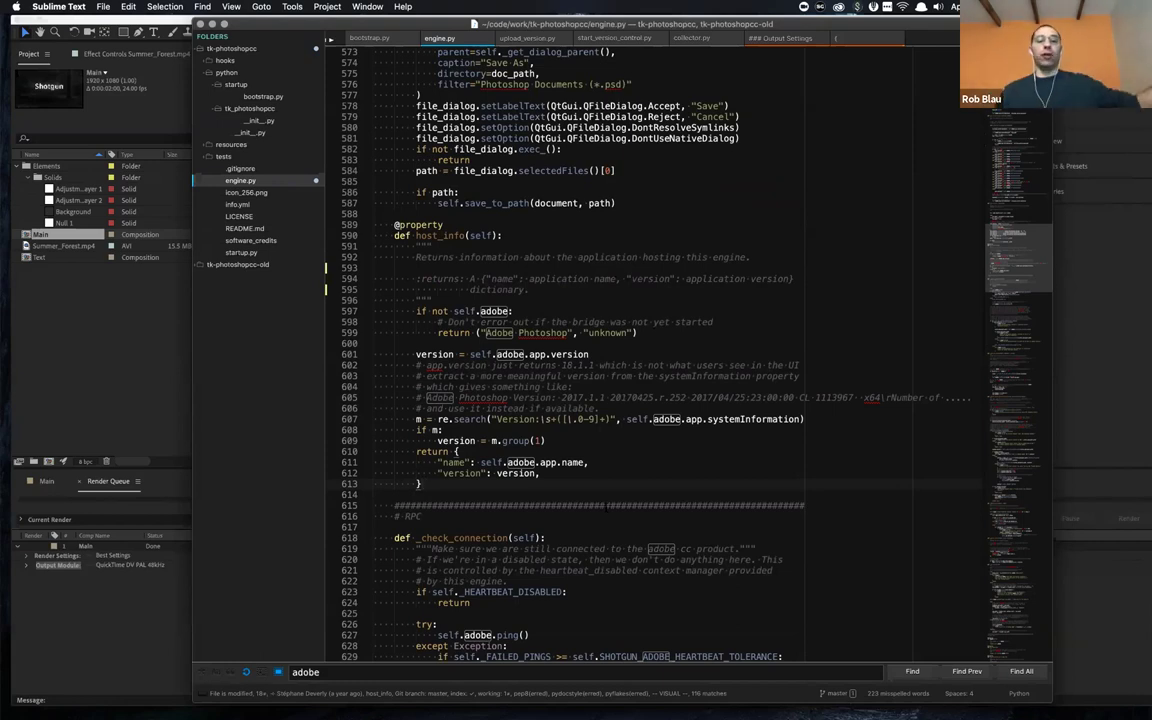
scroll(605, 508, down, 4)
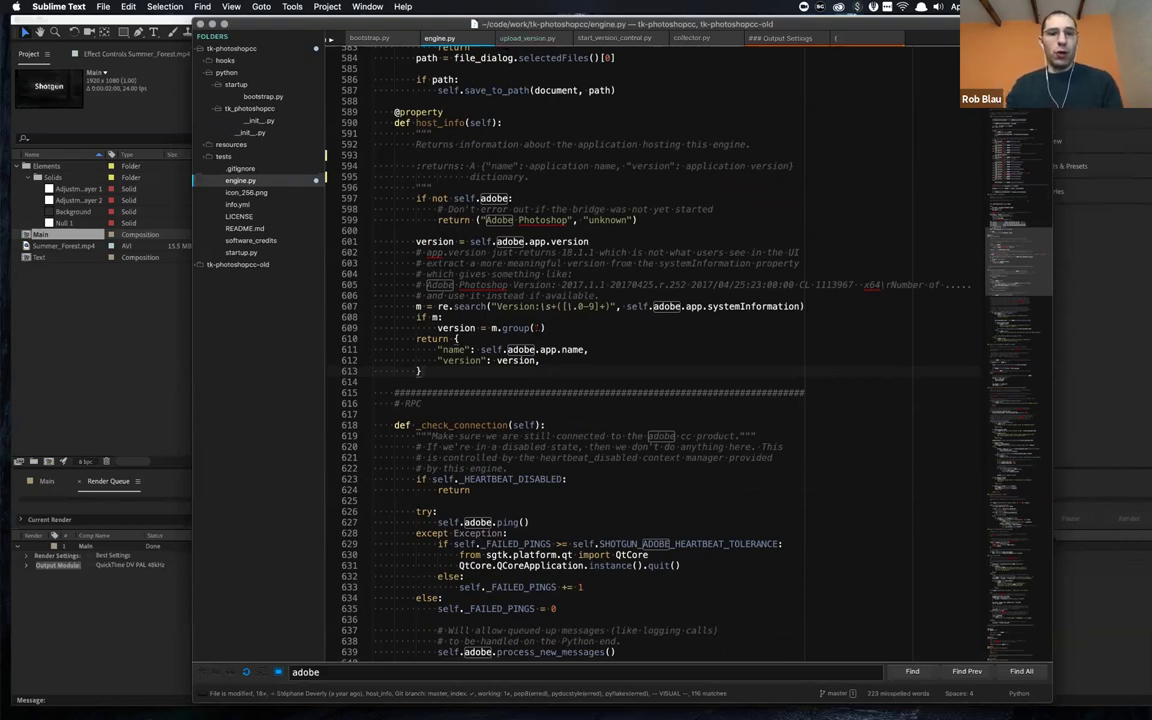
scroll(600, 350, down, 8)
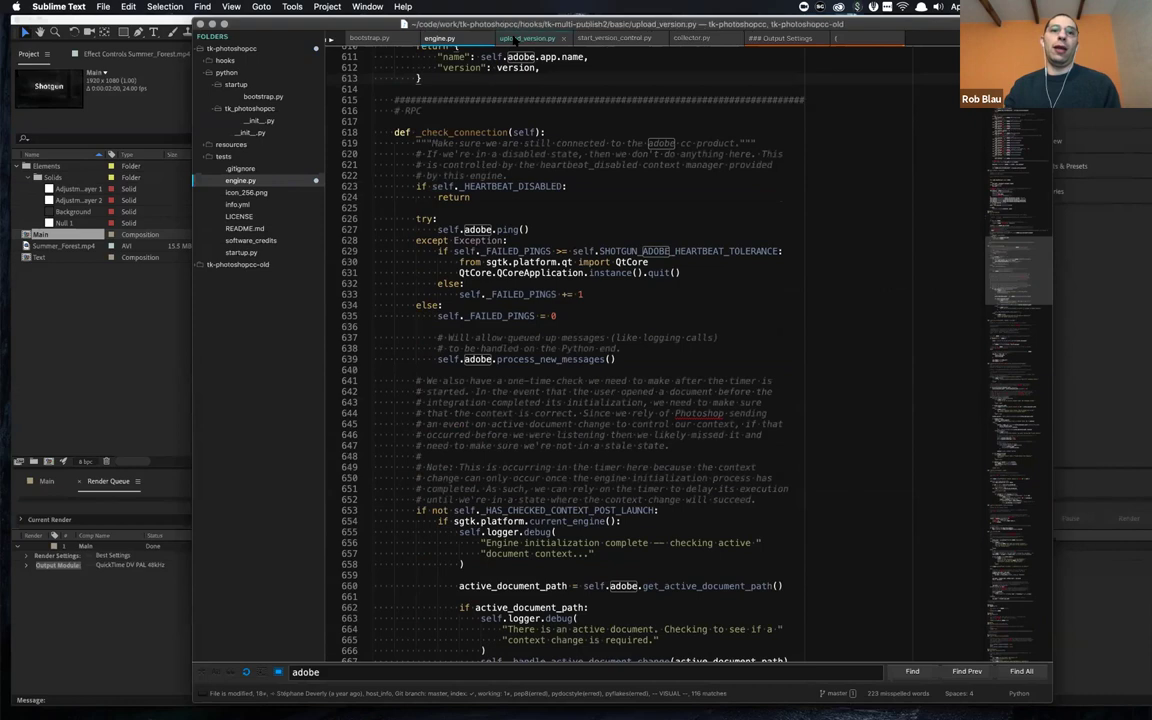
- Compare engine.py with upload_version.py, going back and forth between the two files
click(527, 38)
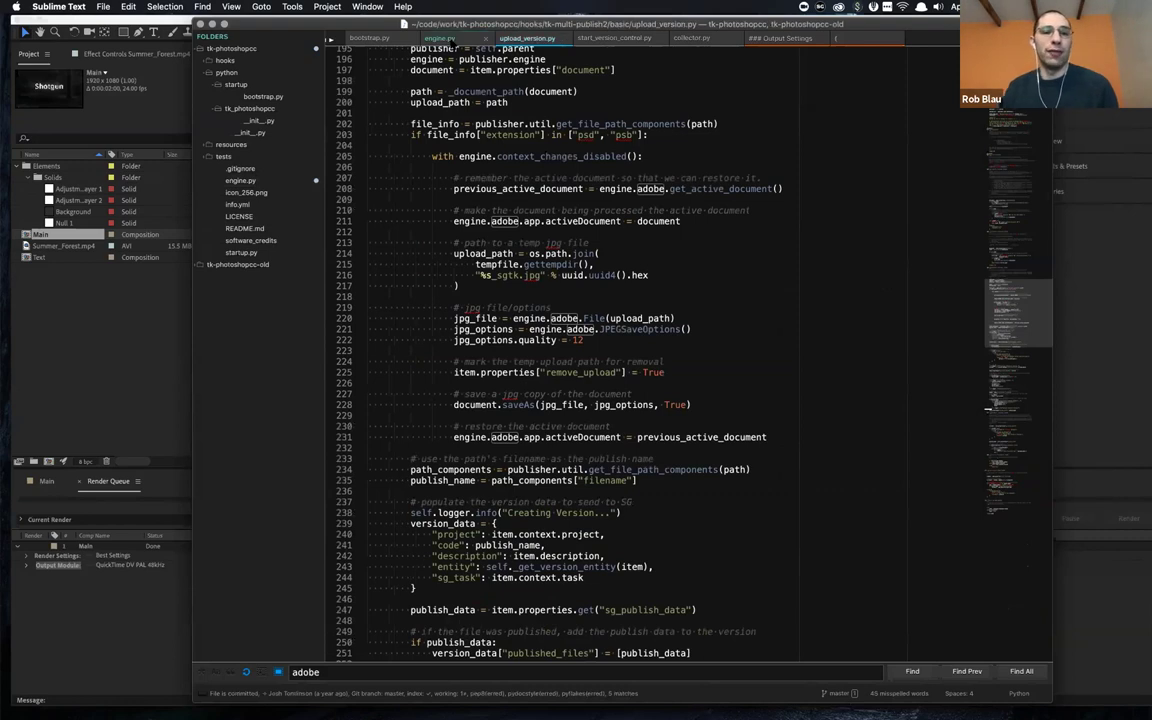
click(412, 40)
scroll(540, 327, down, 10)
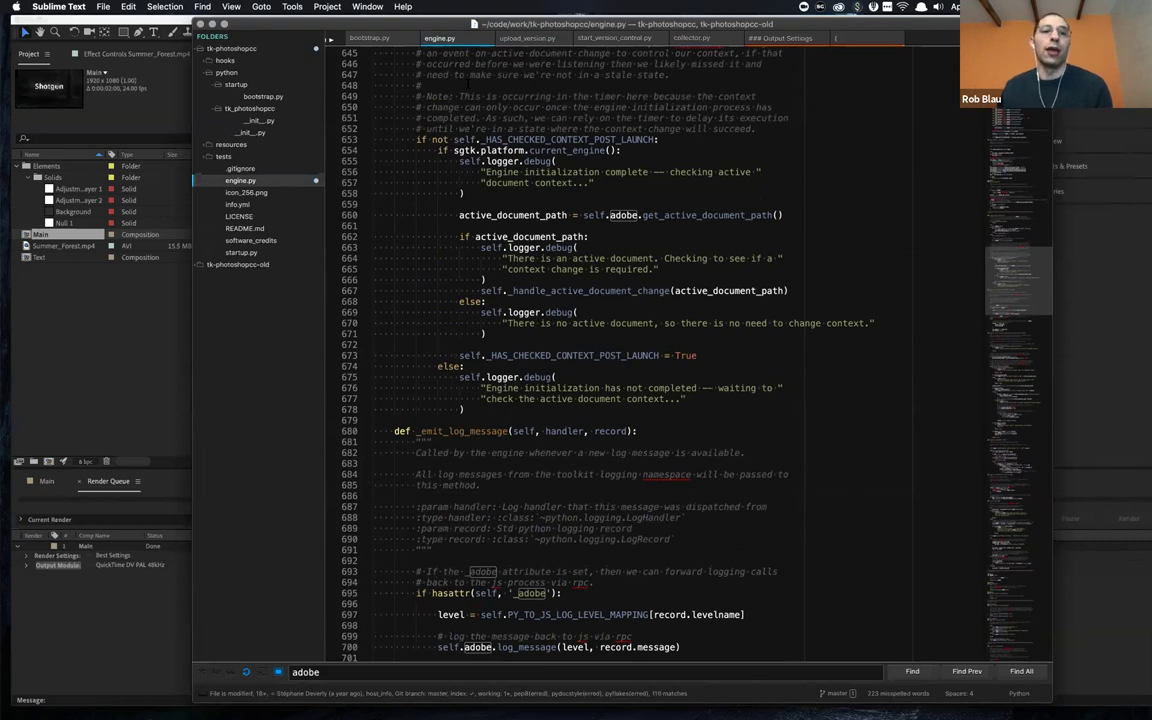
click(504, 40)
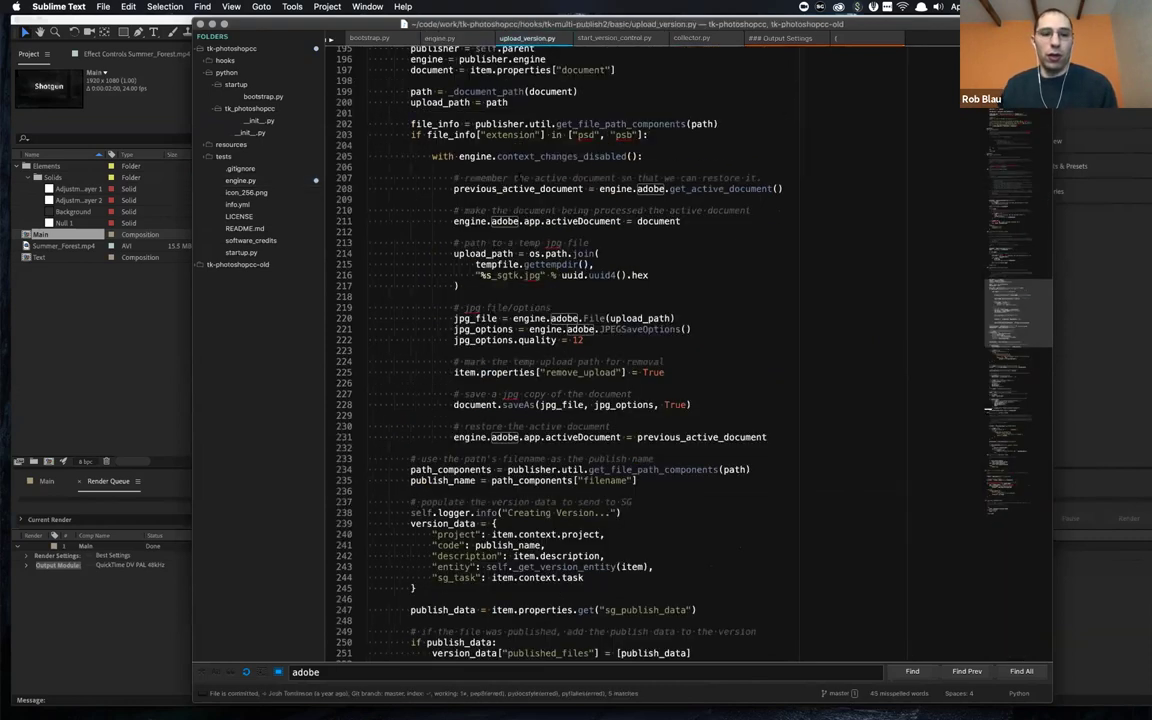
scroll(600, 350, up, 15)
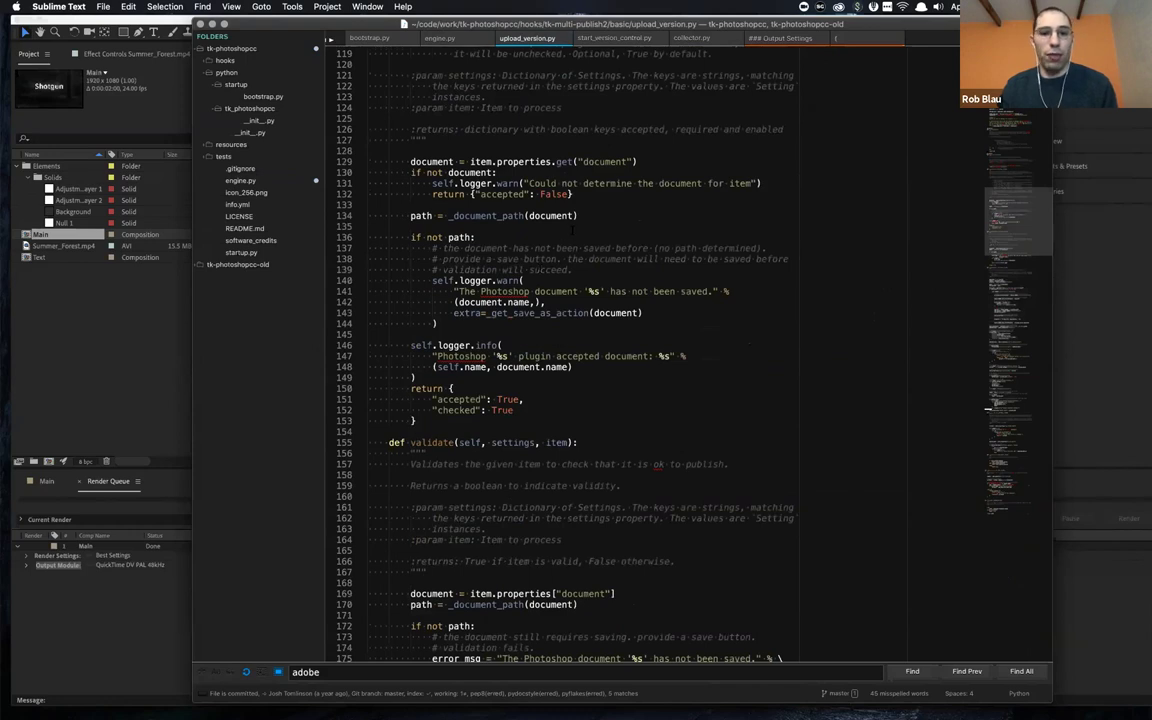
- Step through the 'adobe' matches in upload_version.py and highlight the jpg save block, lines 219–228
text(ad)
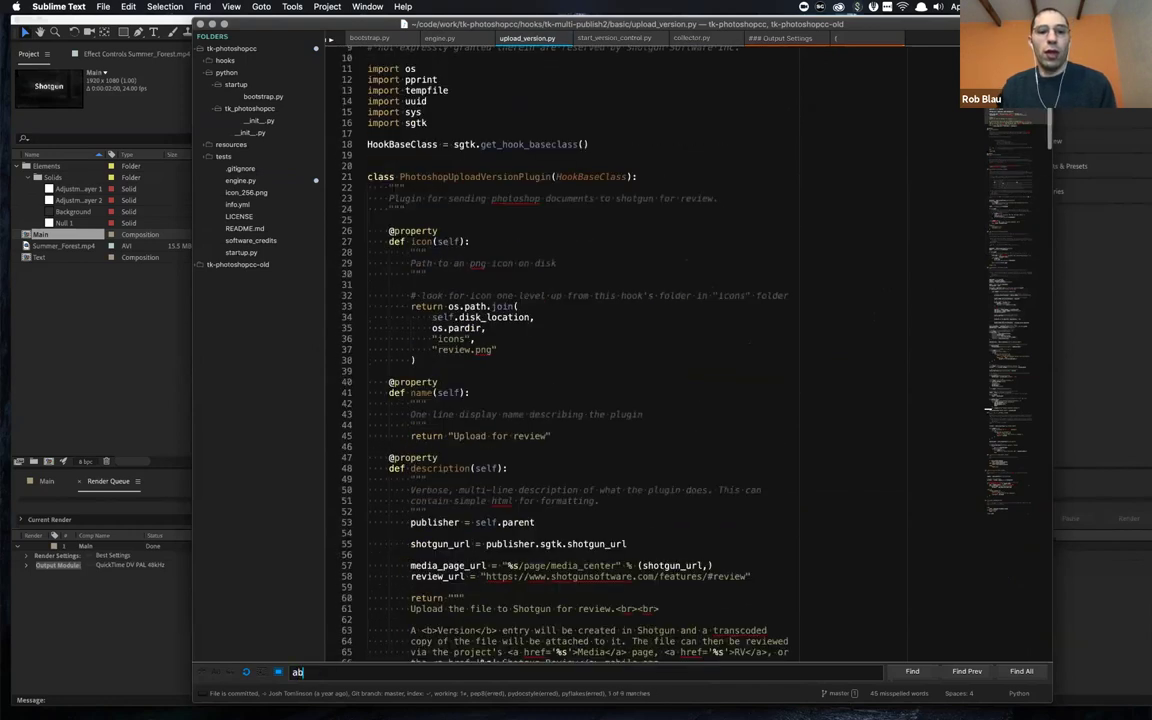
text(dbe)
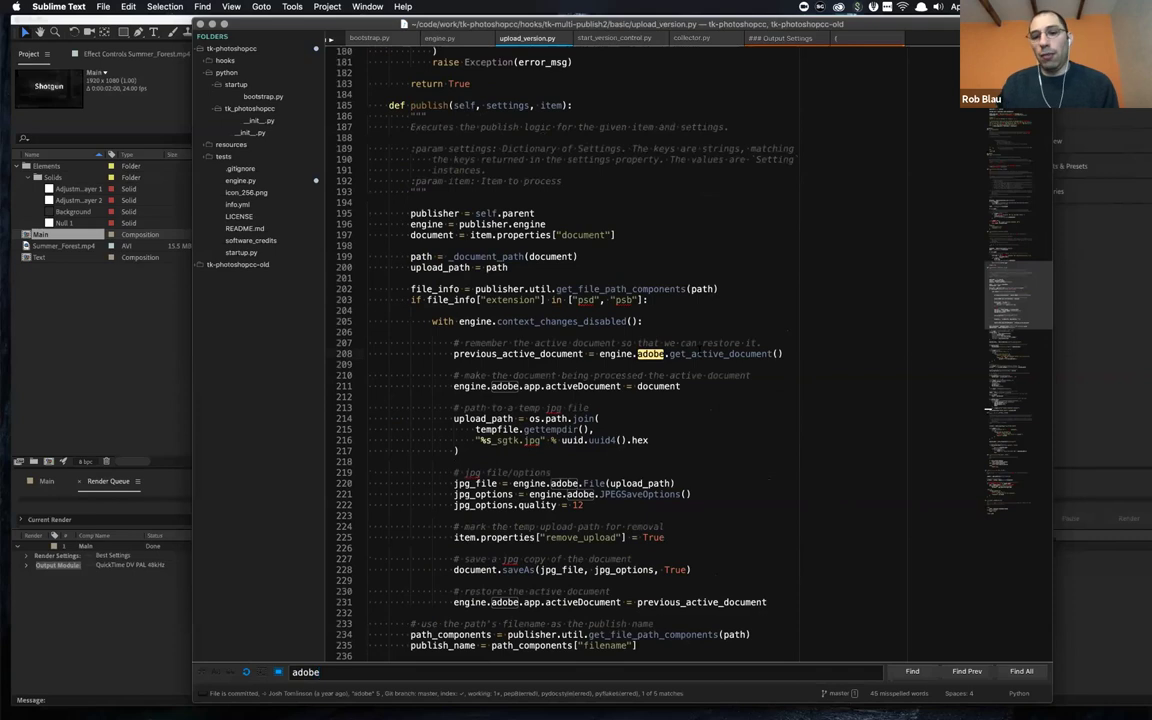
mouse_move(702, 354)
key(Return)
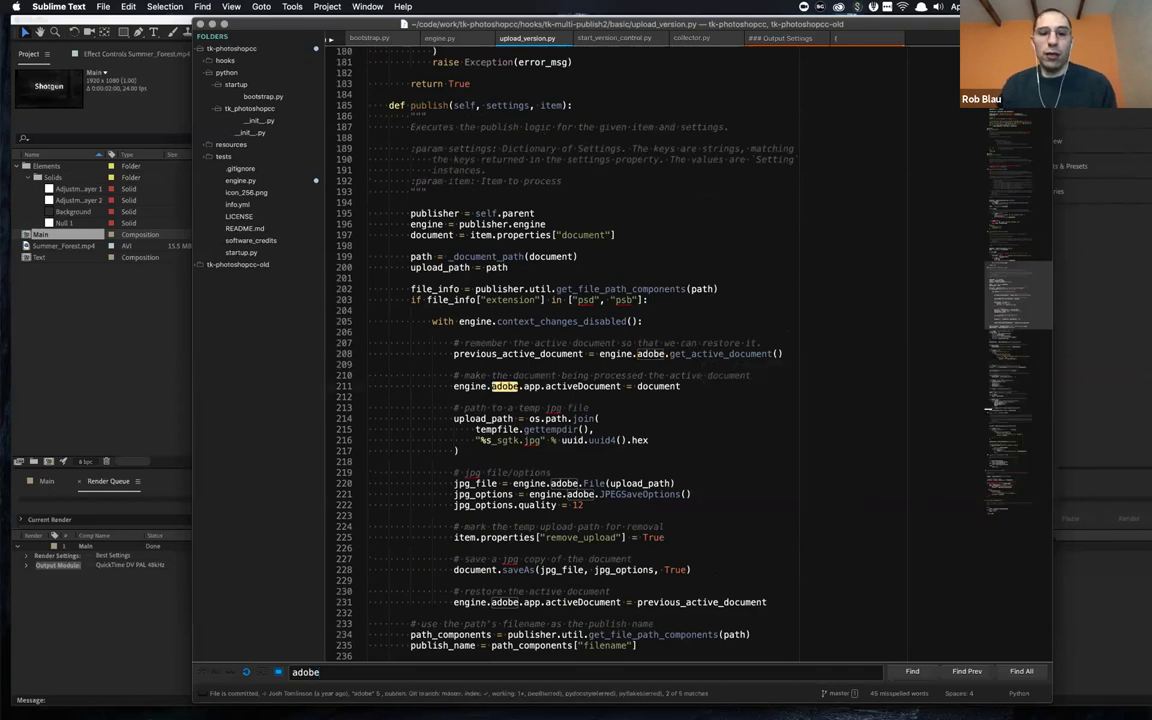
key(Return)
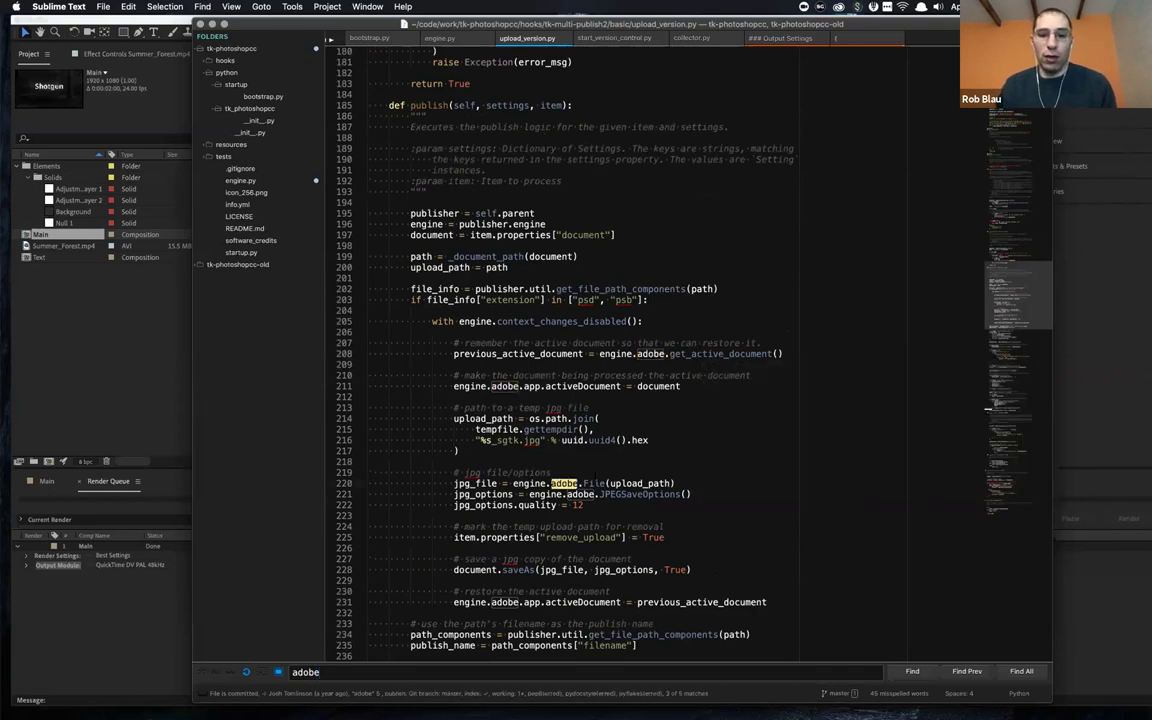
scroll(518, 295, down, 5)
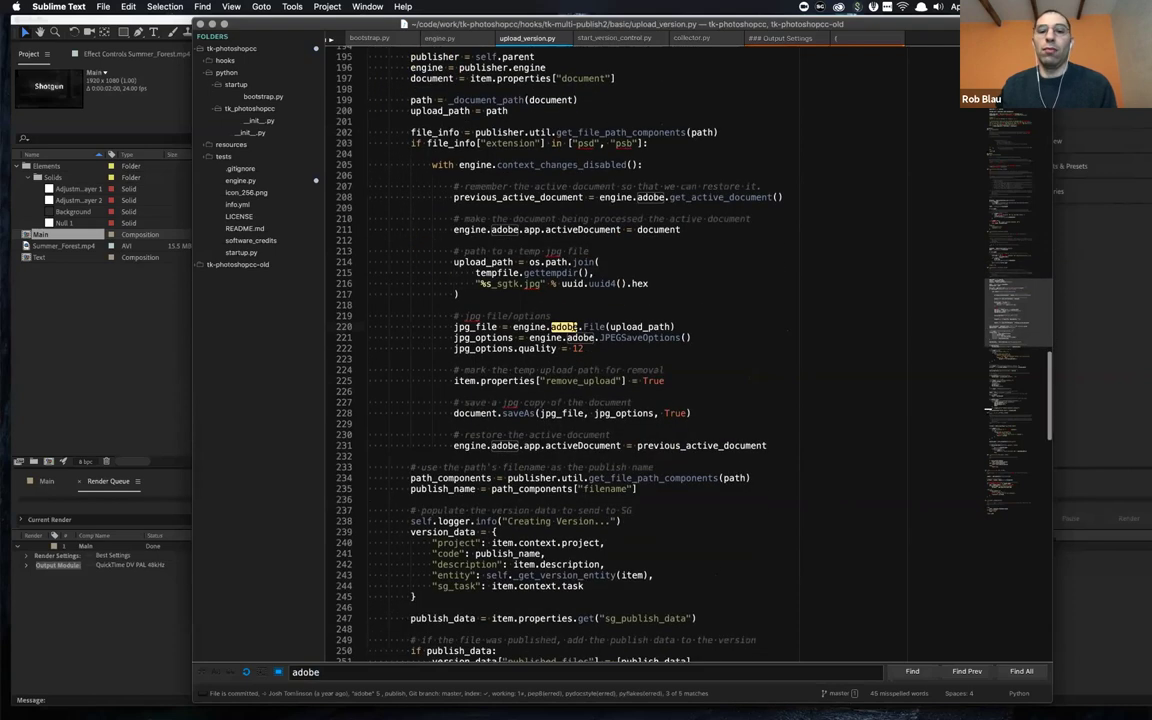
click(690, 338)
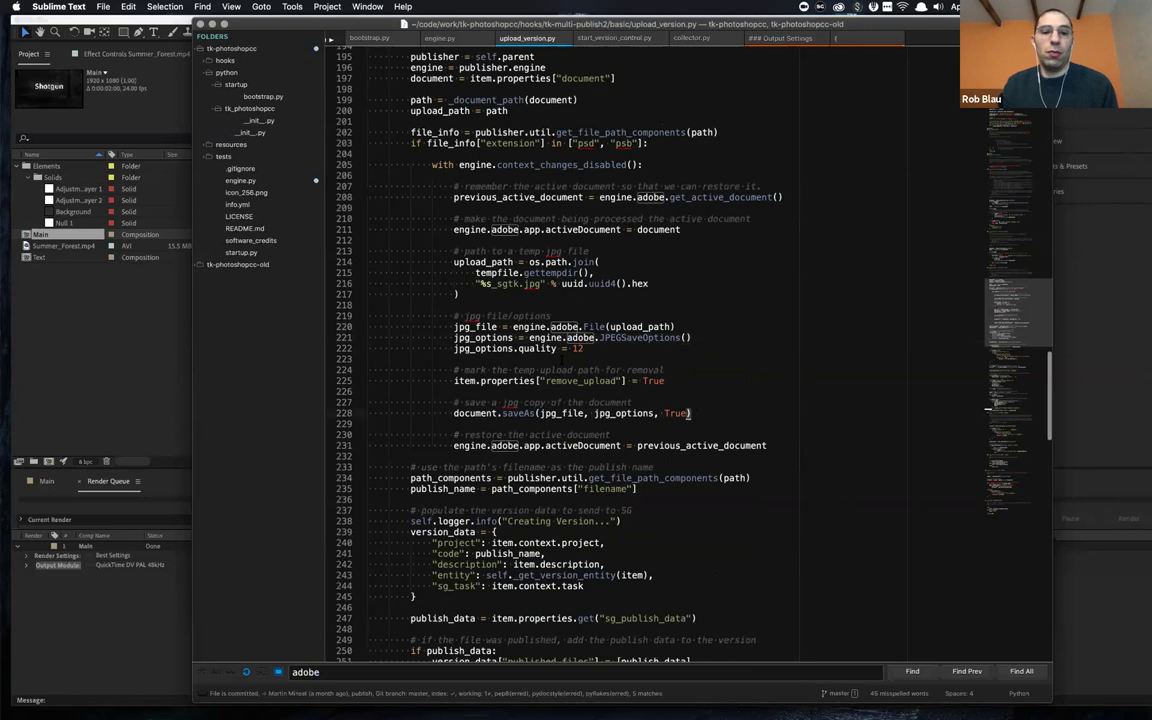
drag(690, 413, 363, 316)
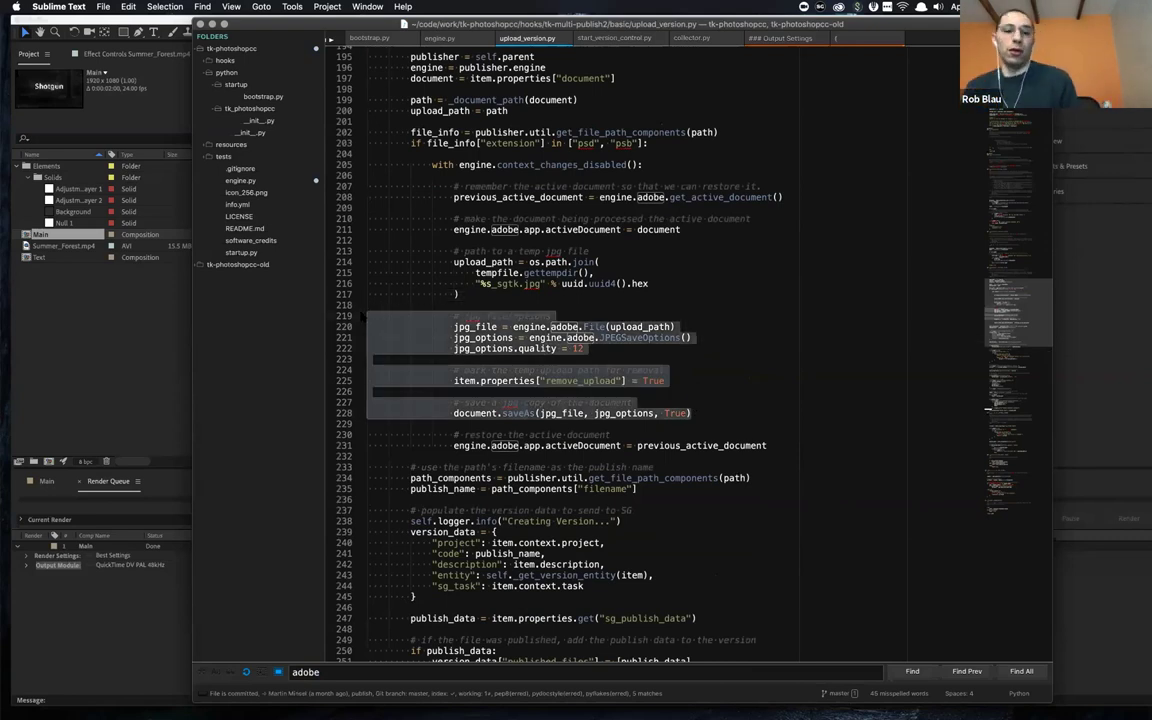
click(690, 370)
- Look over start_version_control.py and collector.py, then bring up the Output Settings script
click(615, 38)
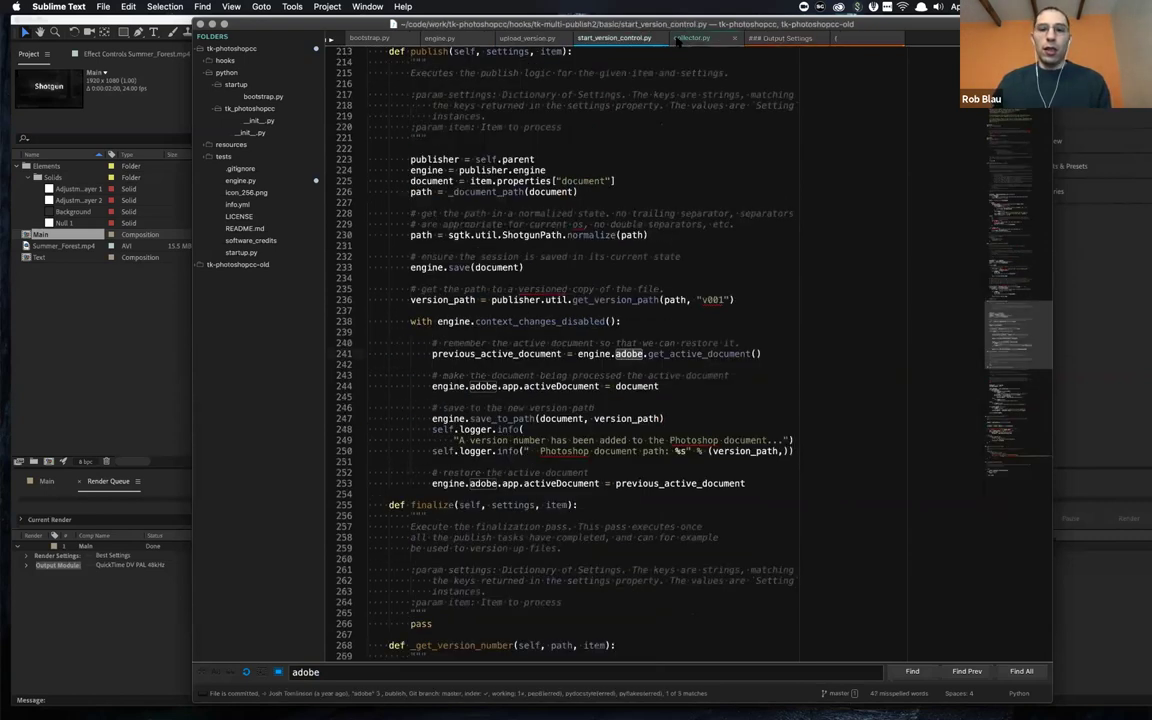
click(682, 39)
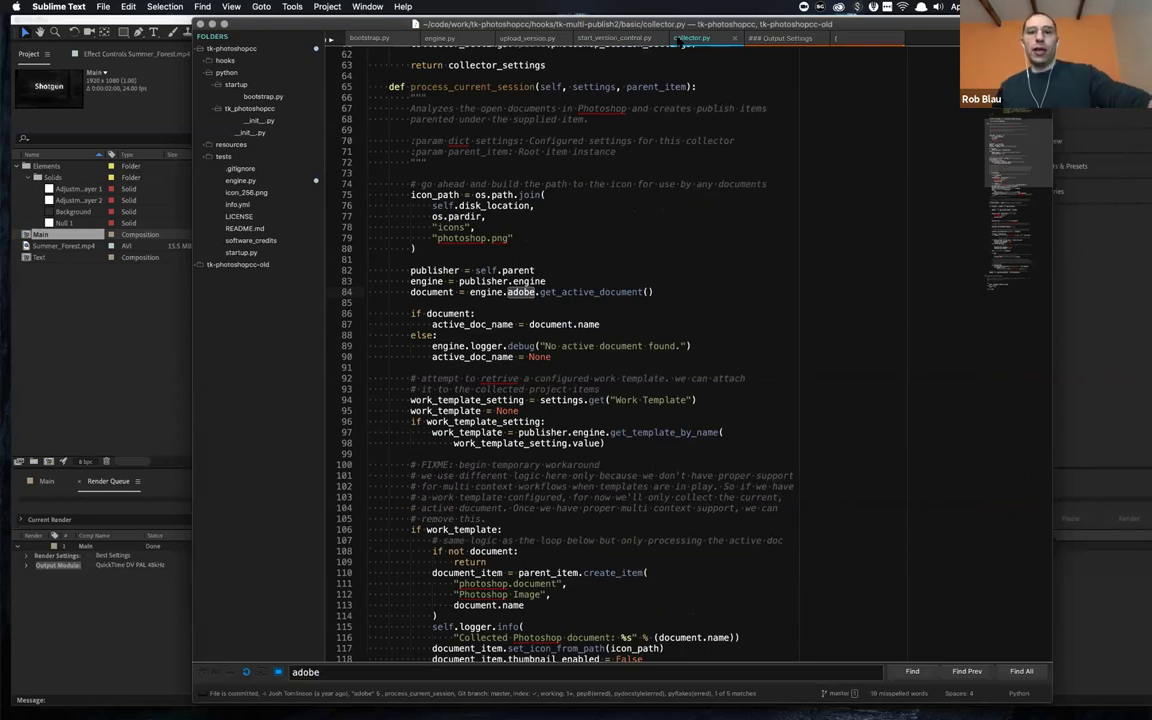
click(785, 40)
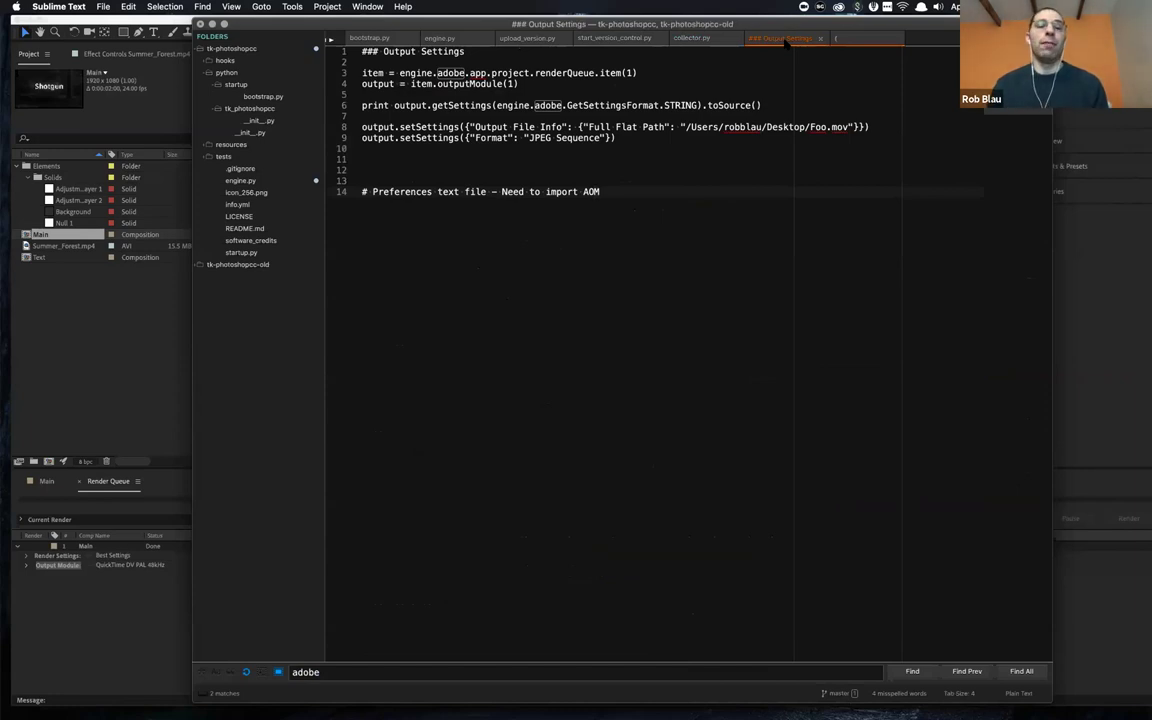
- Launch the Shotgun Python Console from the After Effects Shotgun panel menu and bring it forward
click(110, 341)
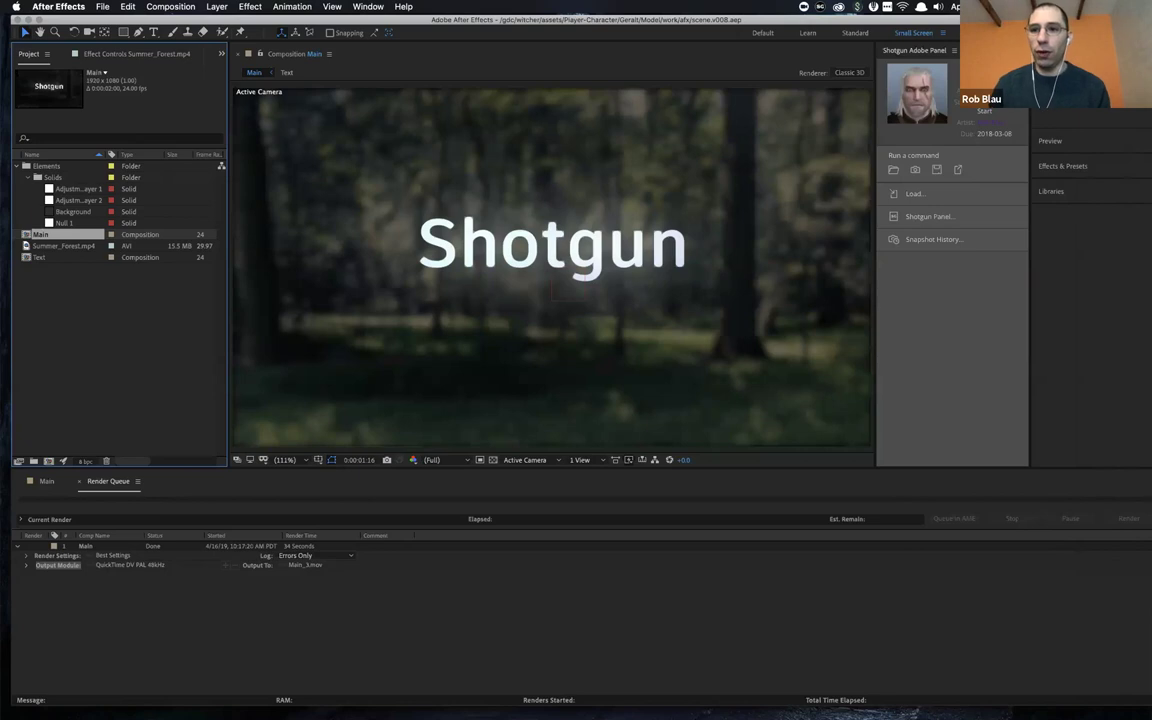
click(955, 51)
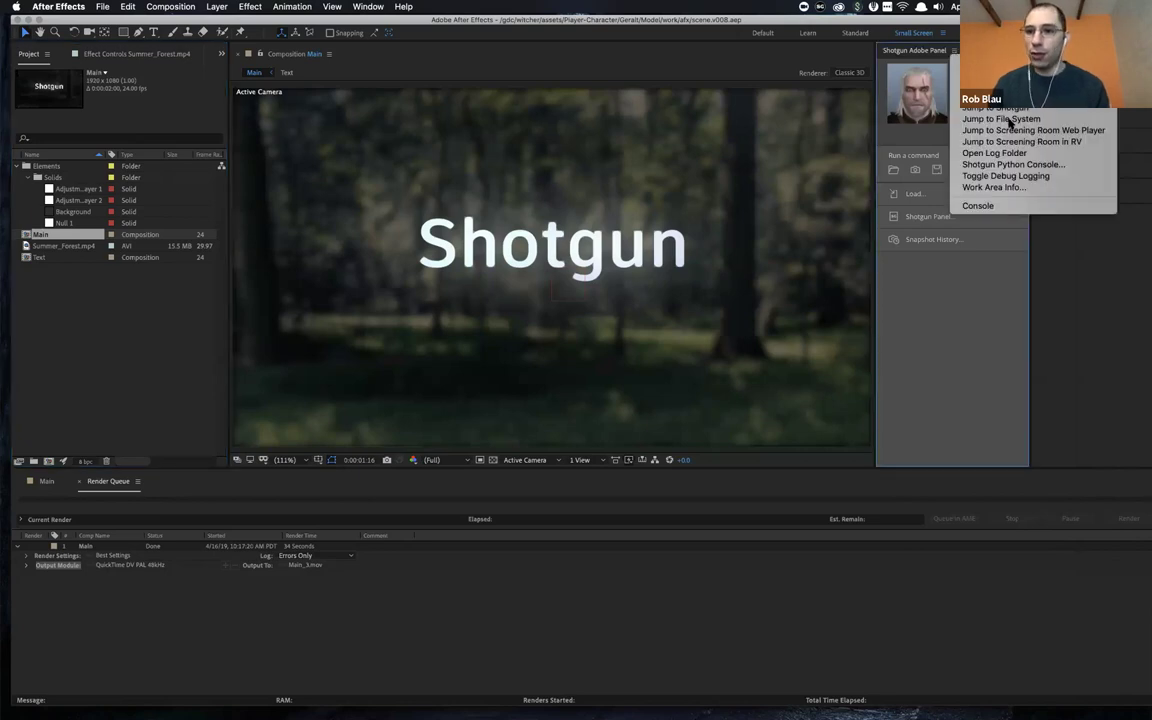
click(1022, 165)
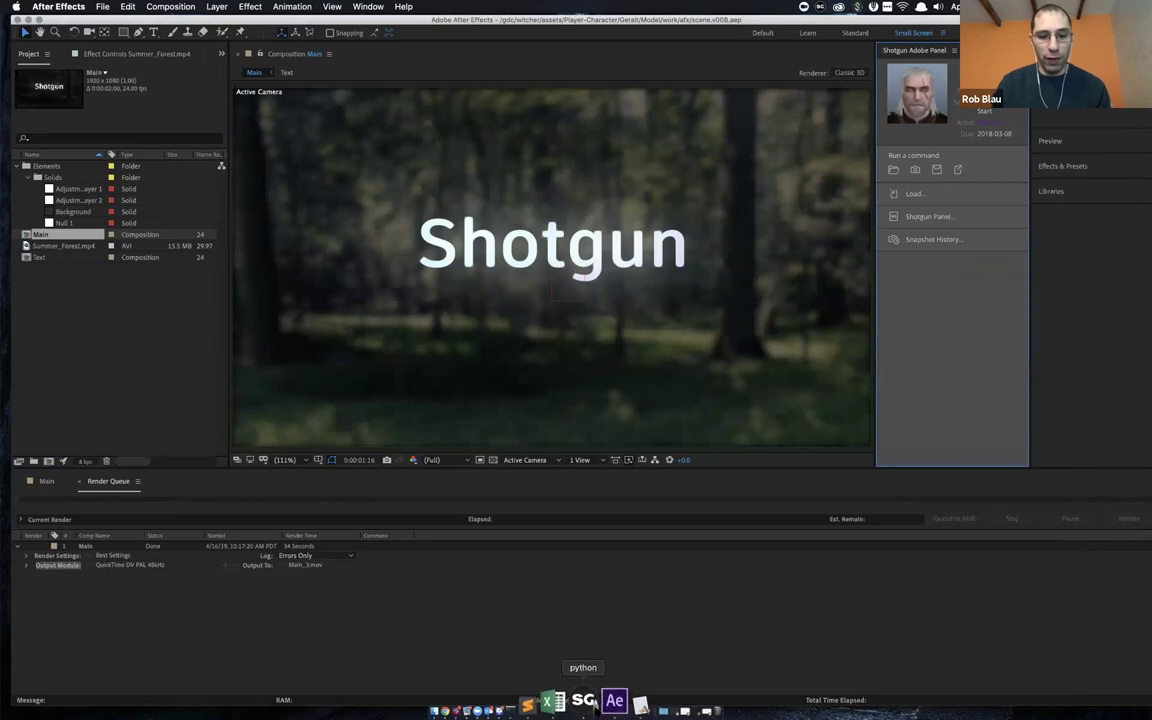
click(607, 705)
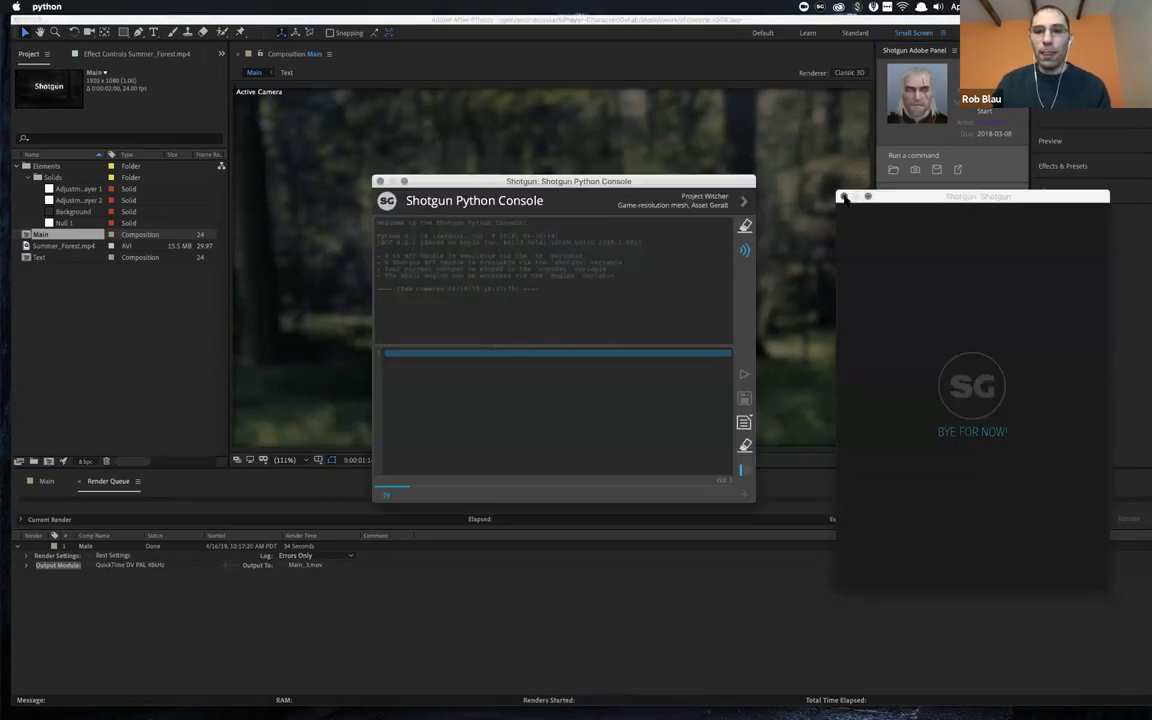
- Move and enlarge the Python Console, shift Sublime Text aside, and show After Effects' render queue
drag(595, 185, 563, 72)
drag(716, 384, 995, 563)
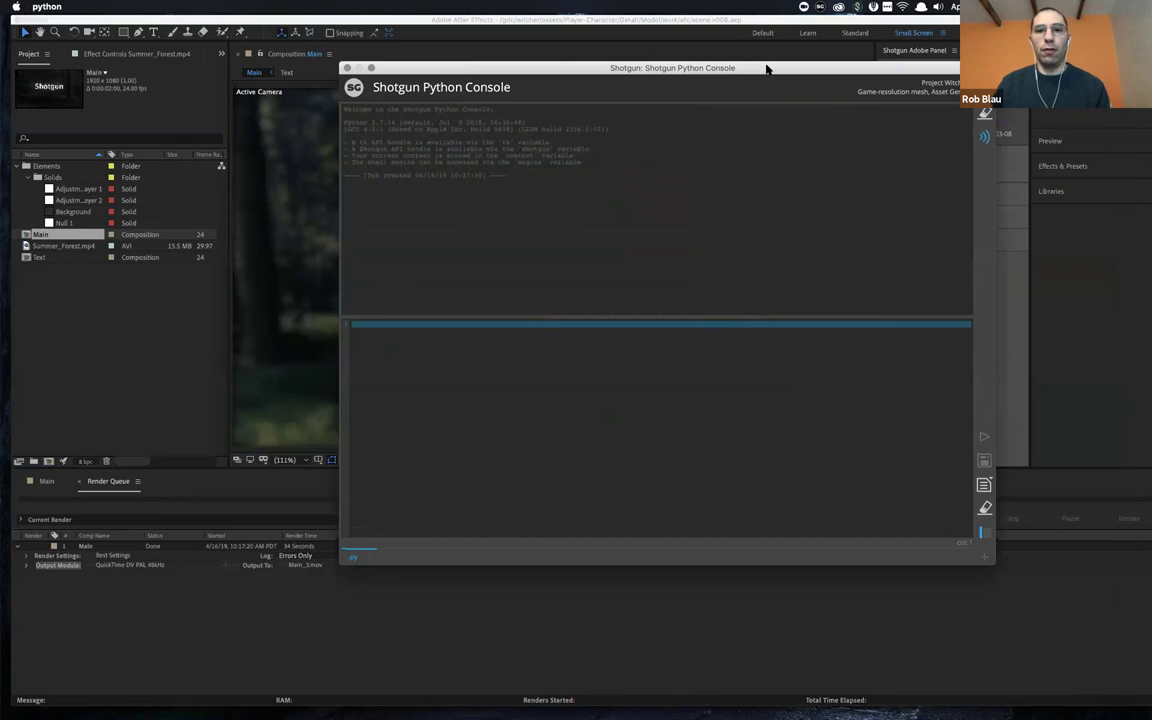
drag(766, 67, 699, 69)
key(super+Tab)
key(super+Tab)
key(super+Tab)
key(super+Tab)
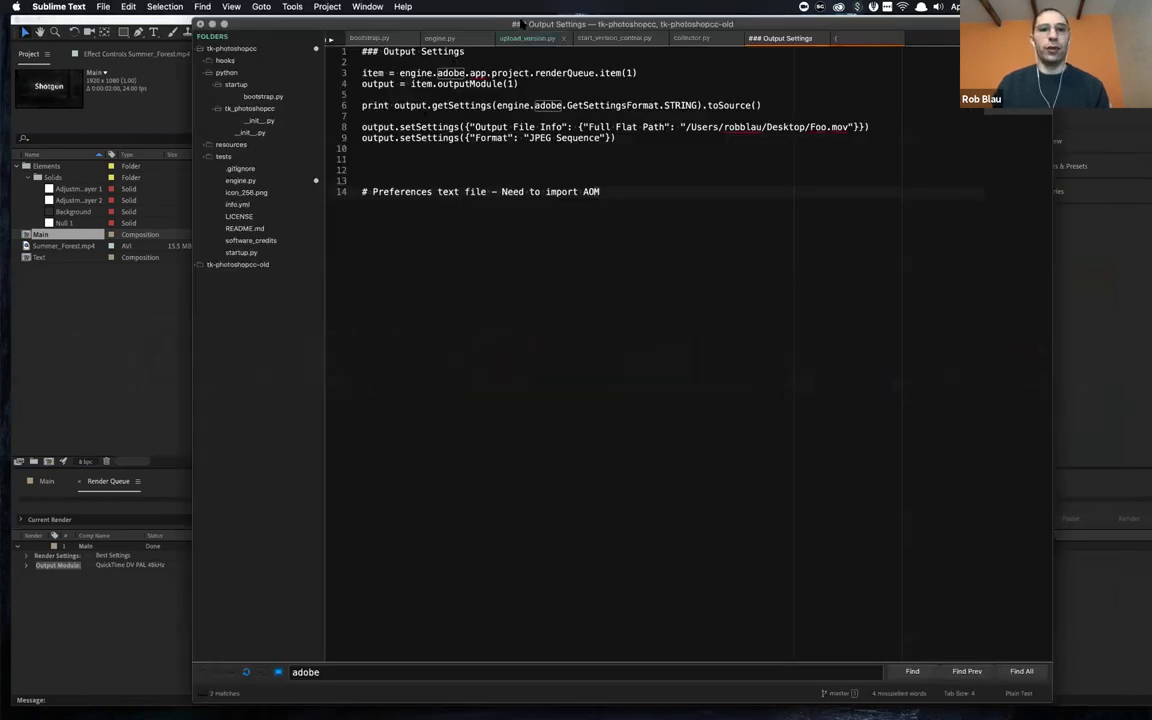
drag(451, 23, 569, 40)
drag(692, 60, 766, 77)
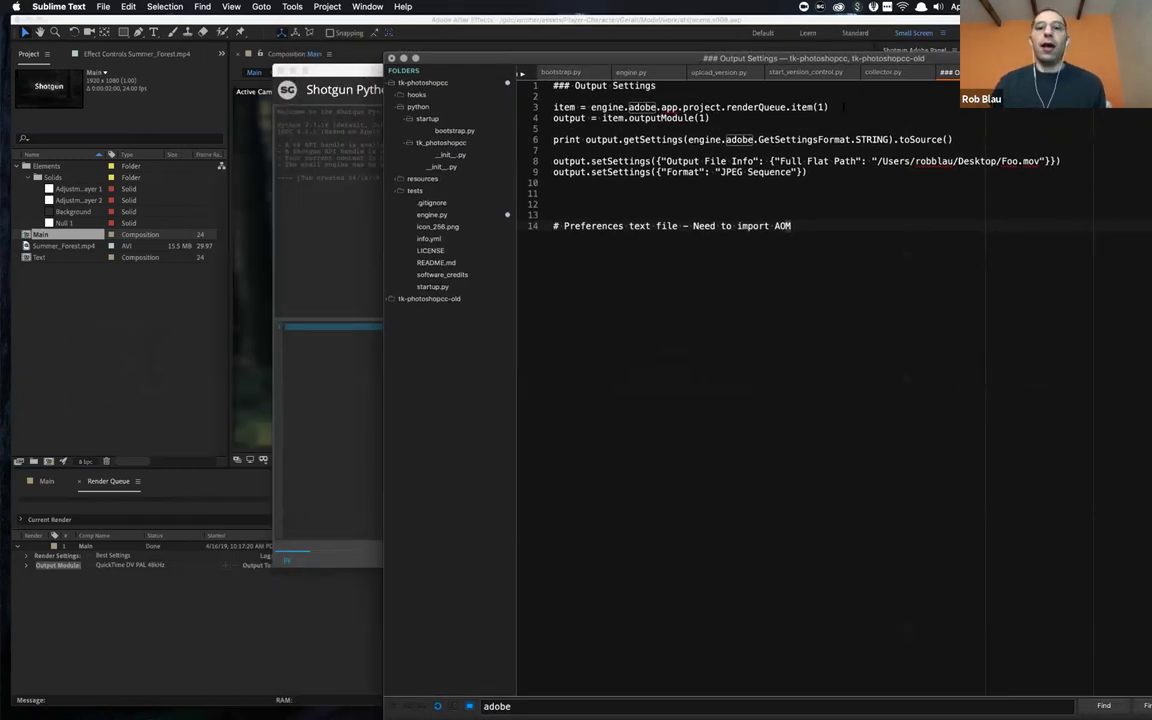
click(88, 559)
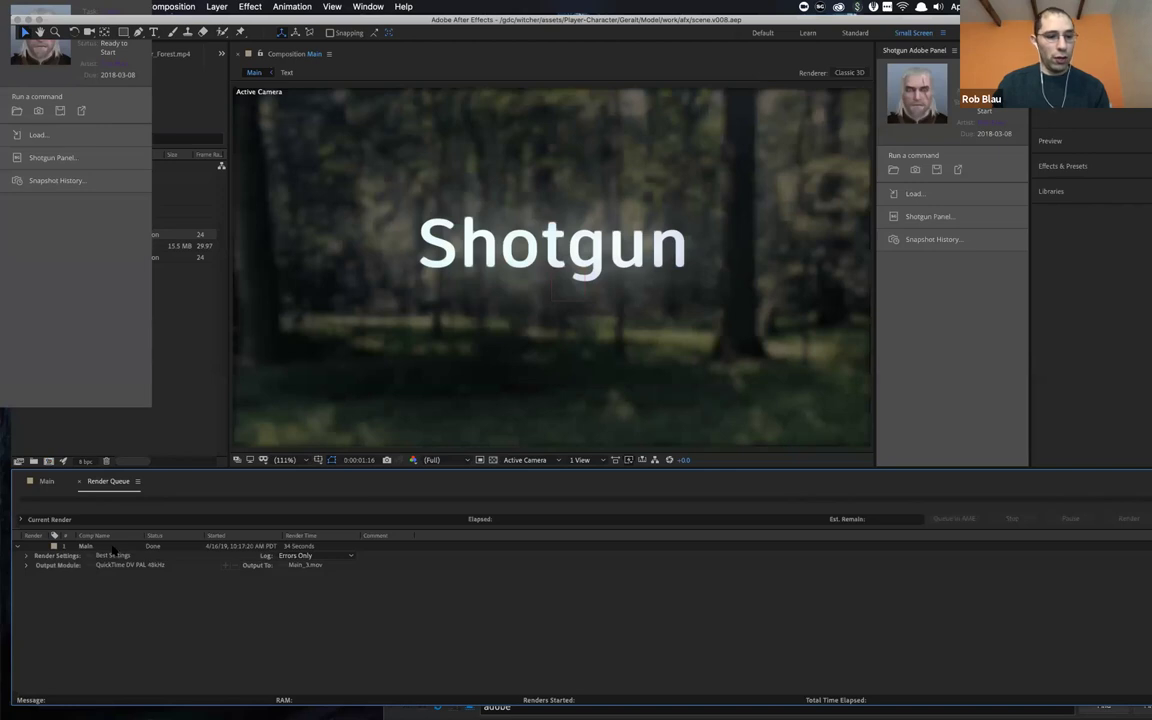
- Duplicate the Done Main render item and delete the original, leaving a queued Main_2.mov item
click(58, 484)
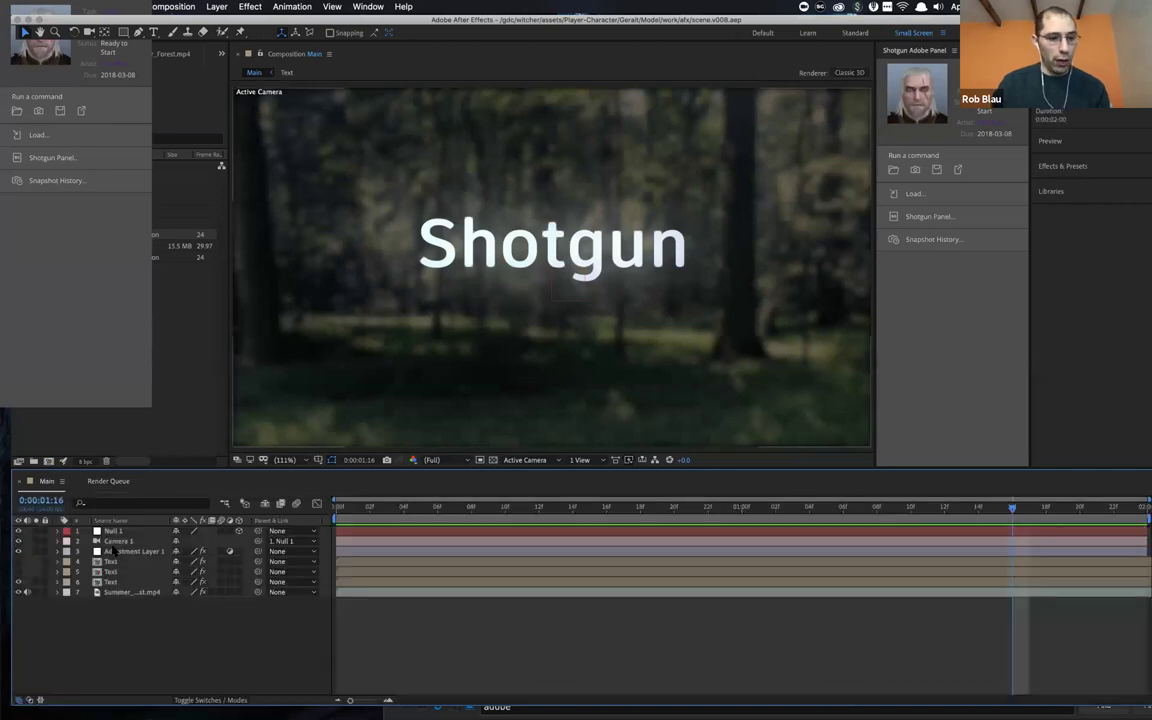
click(100, 482)
right_click(100, 547)
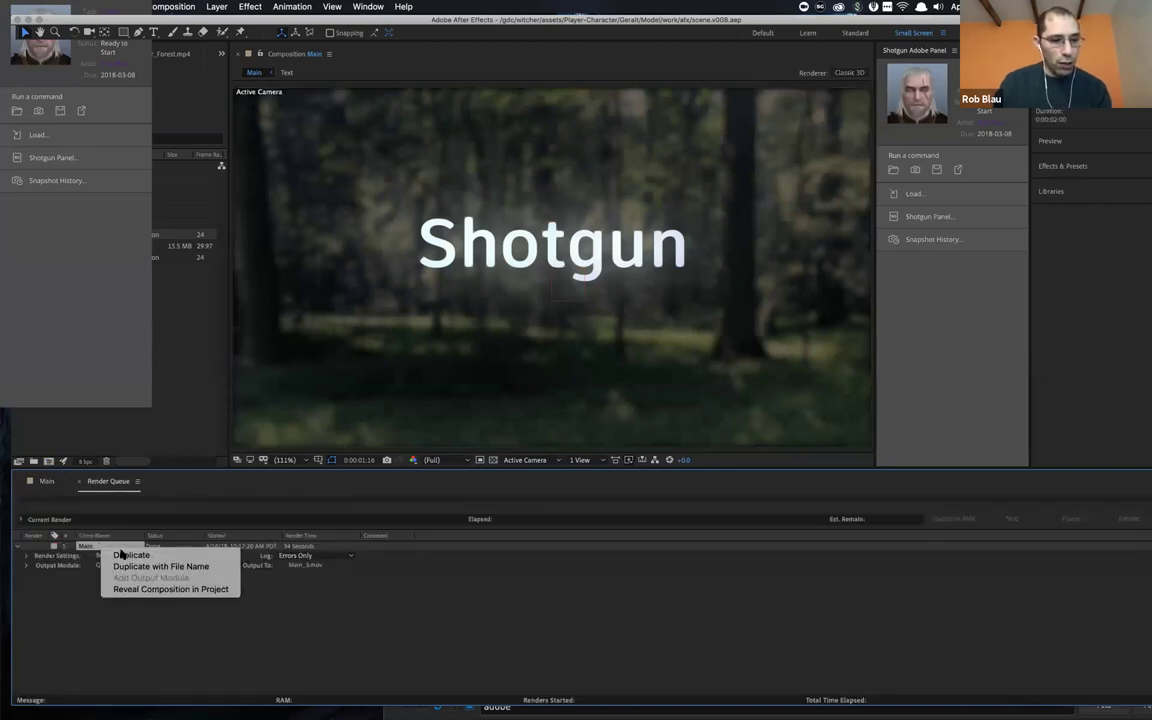
click(122, 555)
click(100, 547)
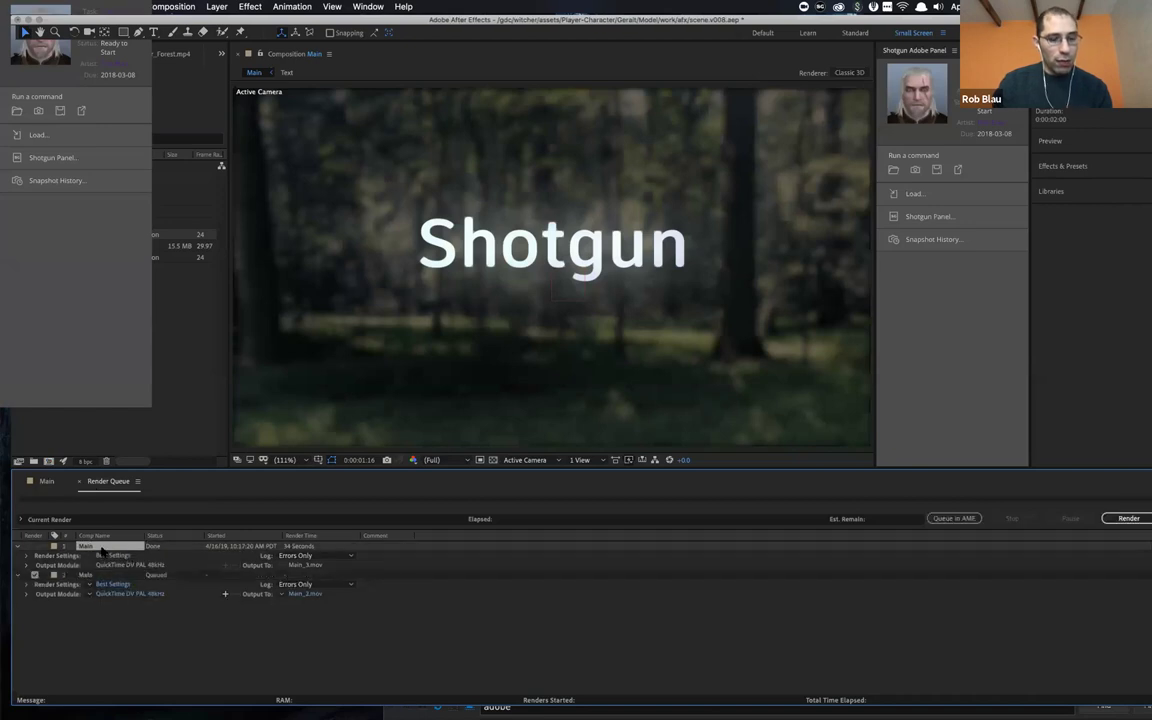
key(Delete)
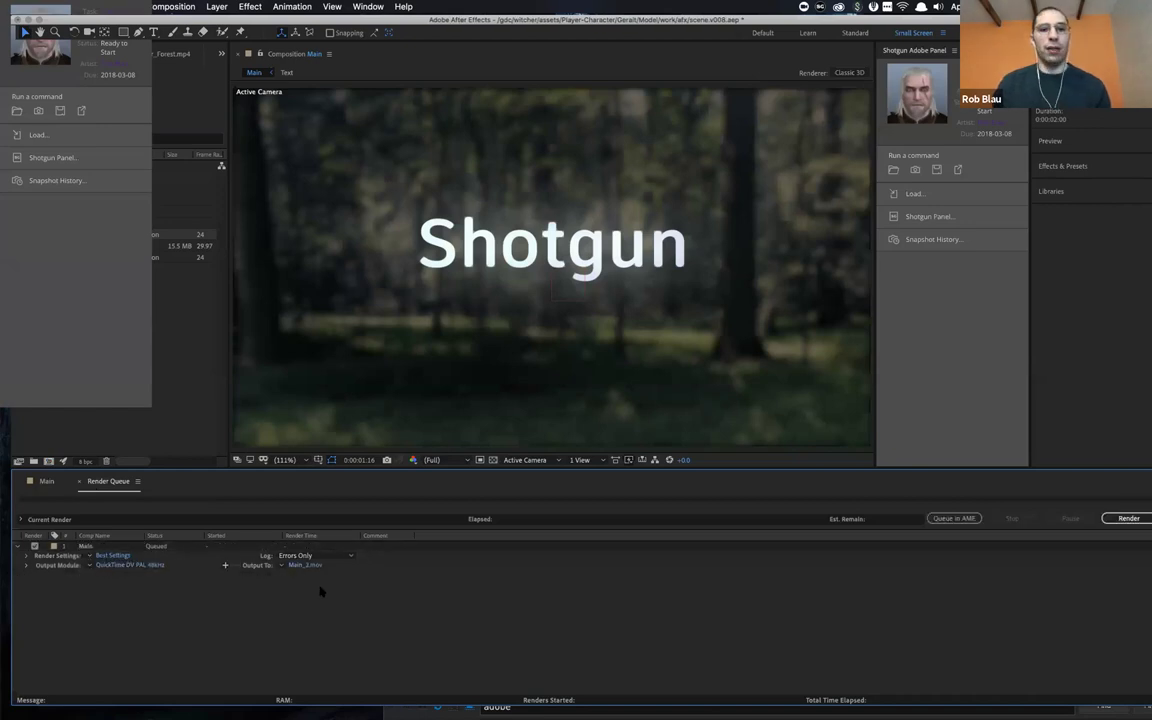
- Select lines 3–4 of the Output Settings script in Sublime Text
key(super+Tab)
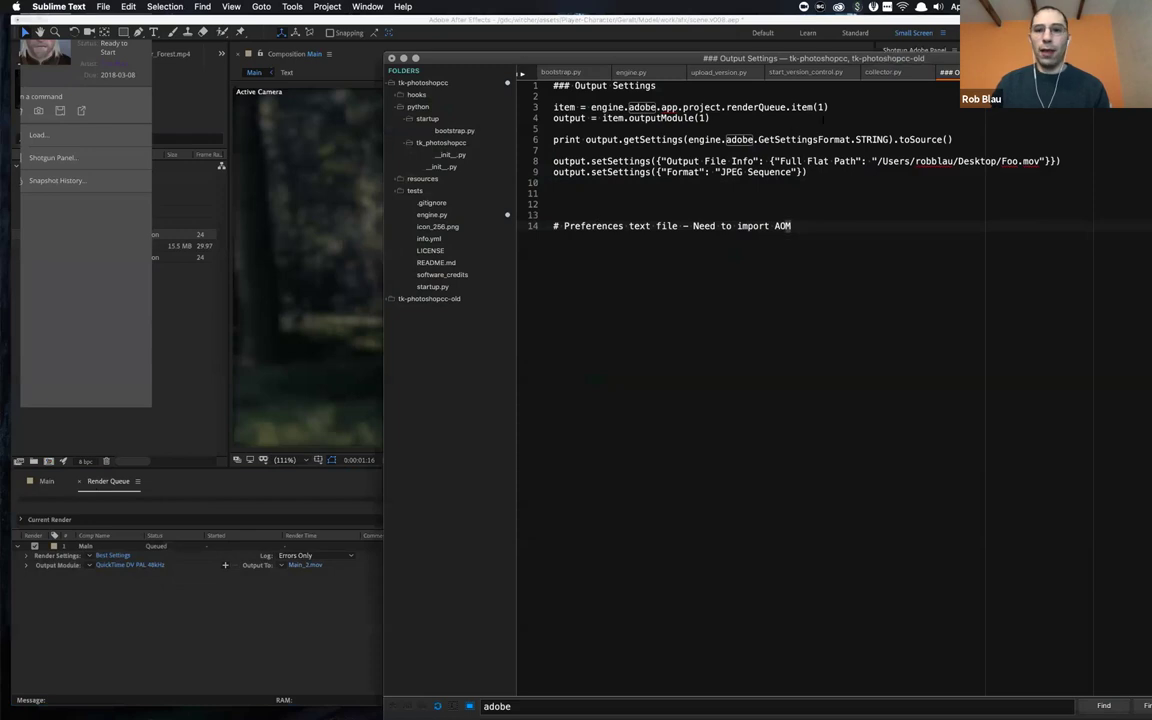
mouse_move(838, 108)
mouse_down()
mouse_move(500, 107)
mouse_move(833, 107)
mouse_up()
click(500, 100)
key(shift+Down)
key(super+c)
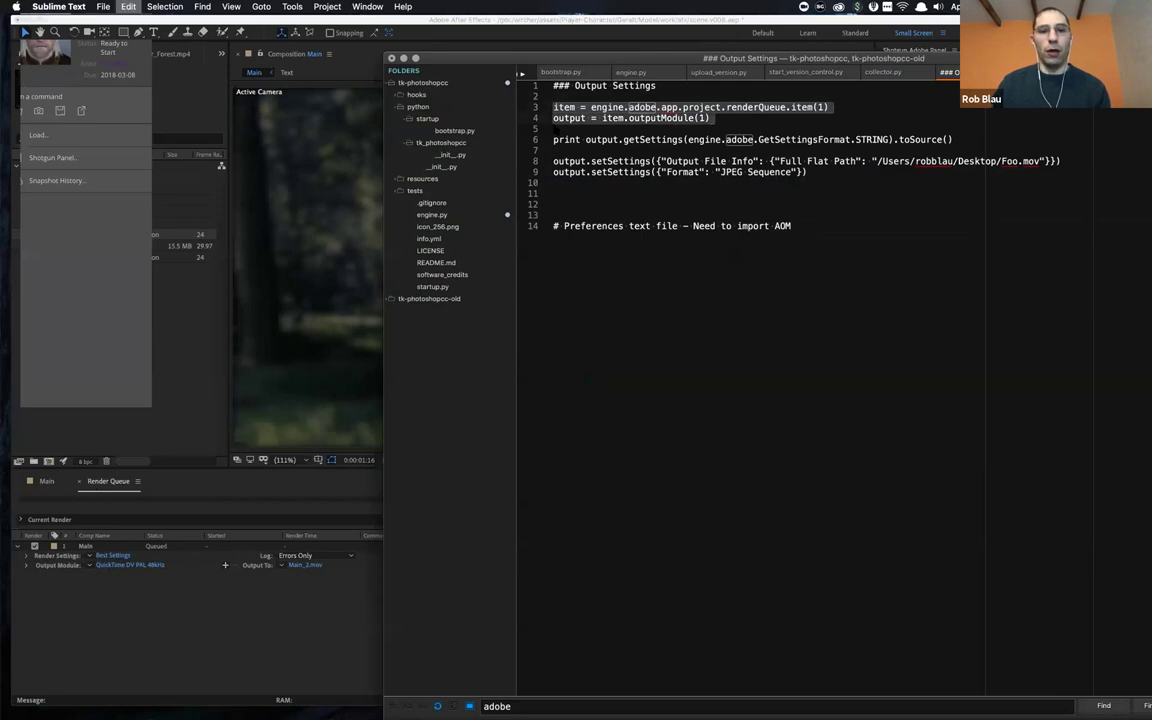
- Run the render-item and output-module lines in the console and print output, showing QuickTime DV PAL 48kHz
key(super+Tab)
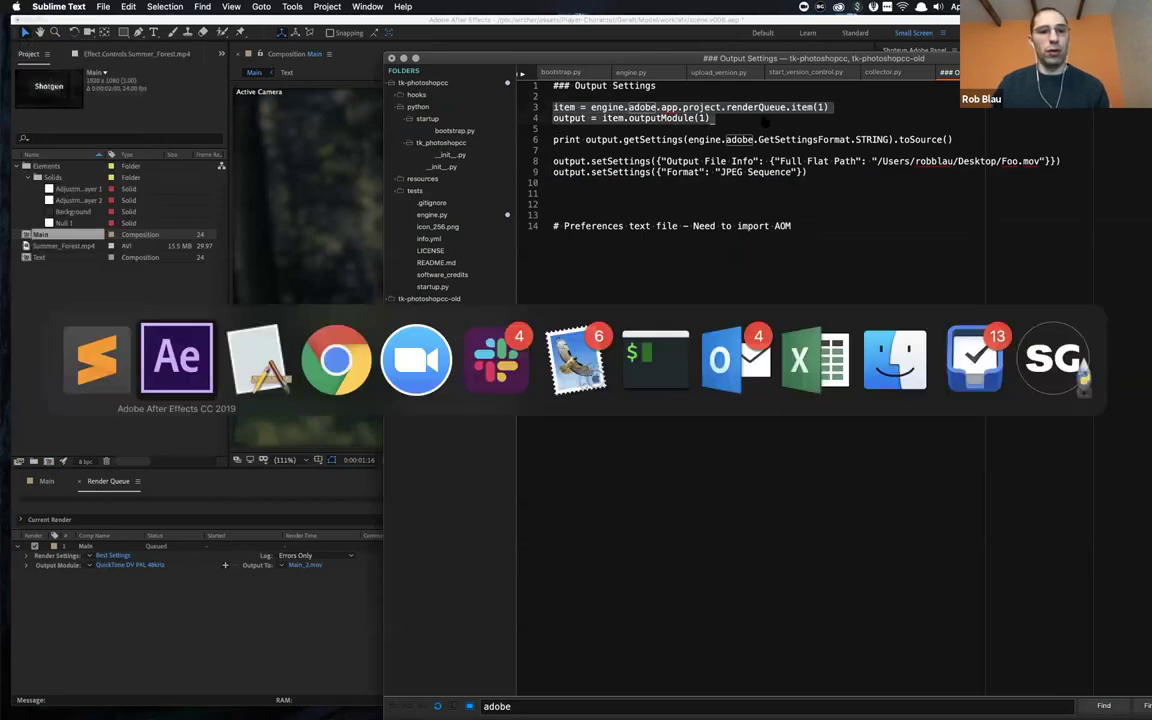
key(super+v)
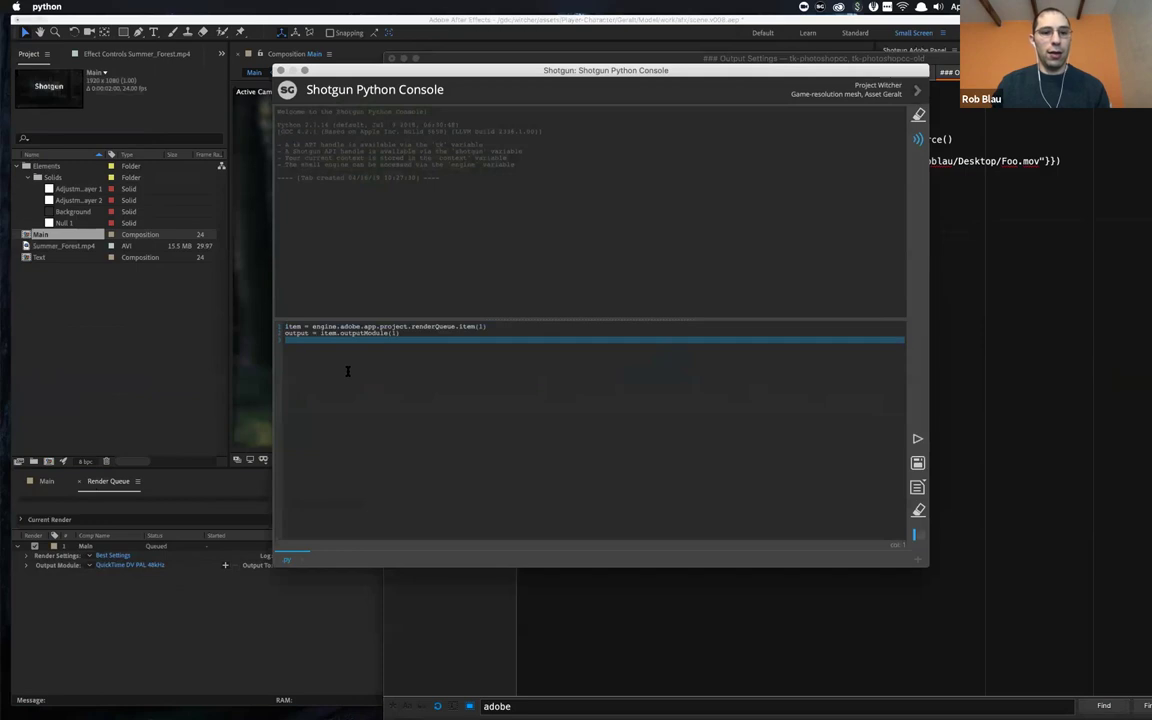
key(super+Return)
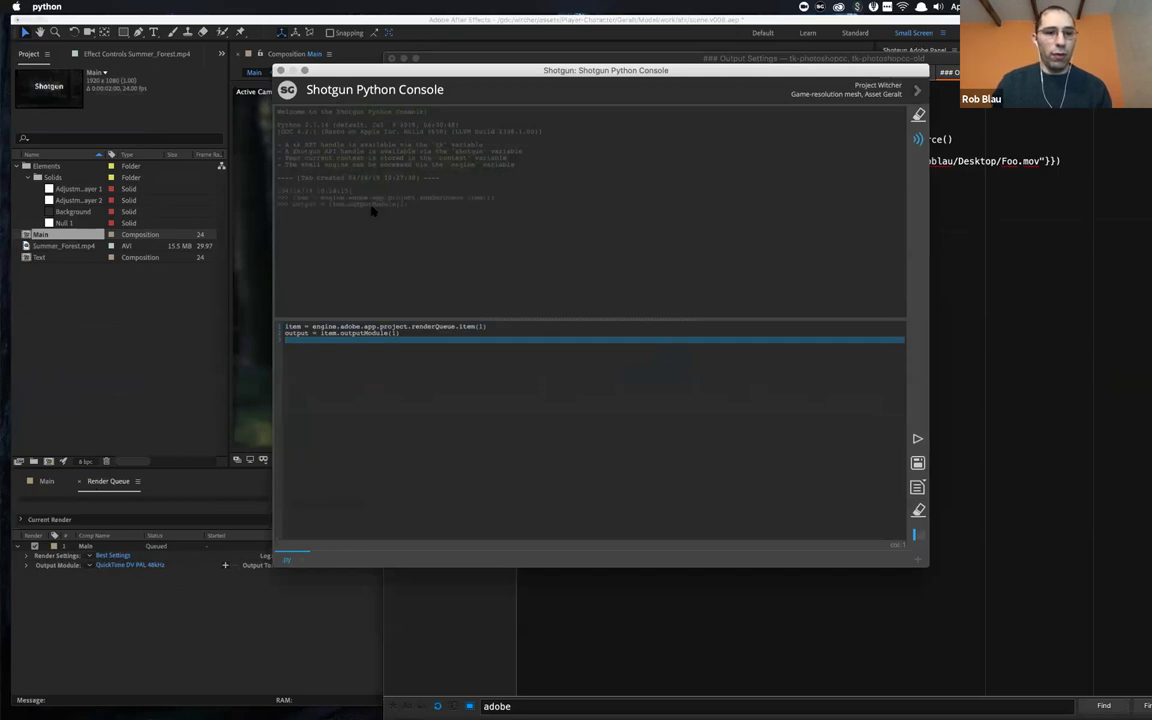
text(print output)
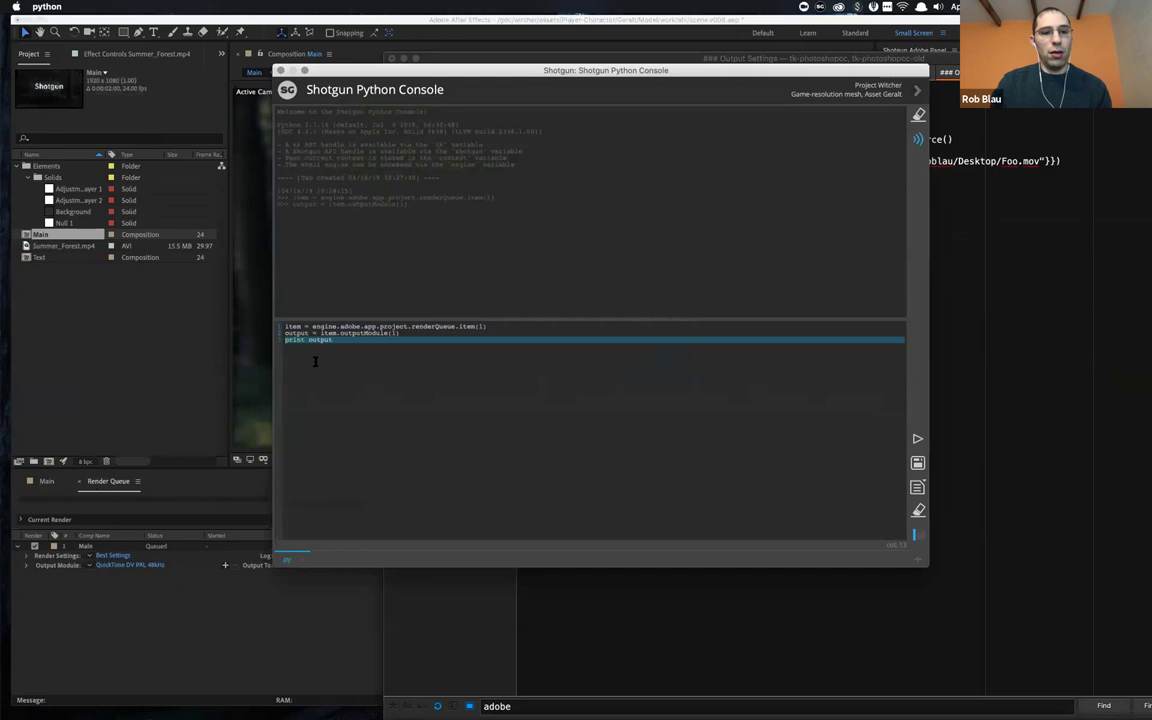
key(super+Return)
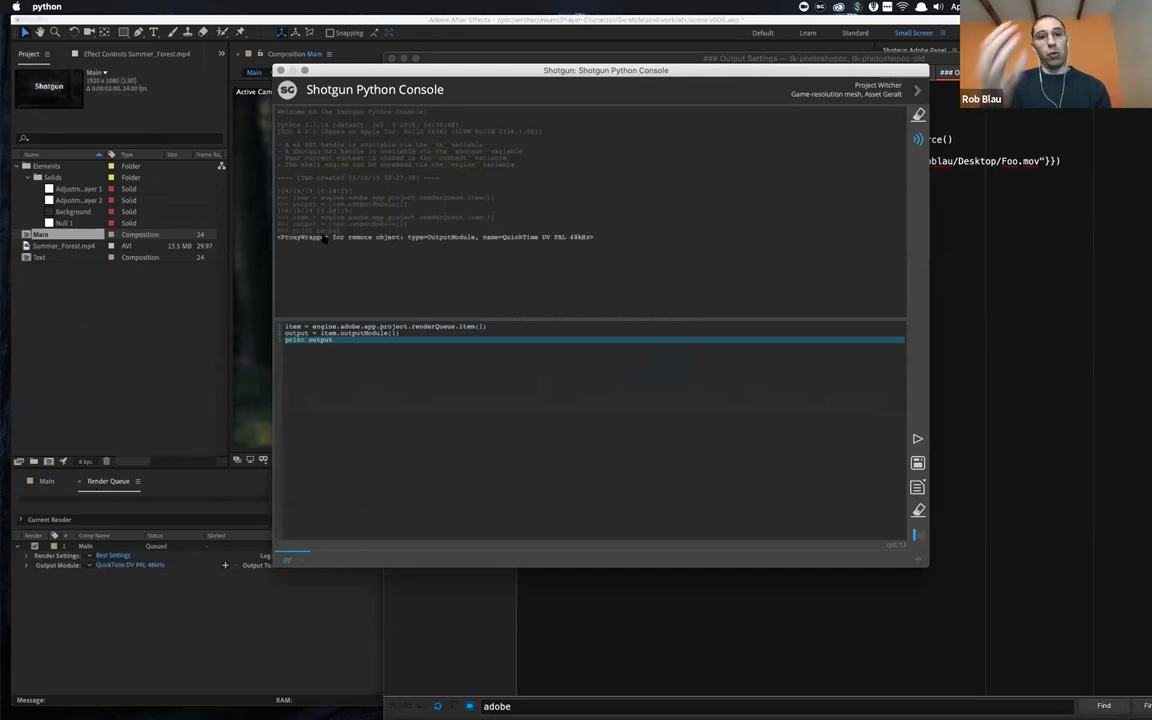
click(172, 602)
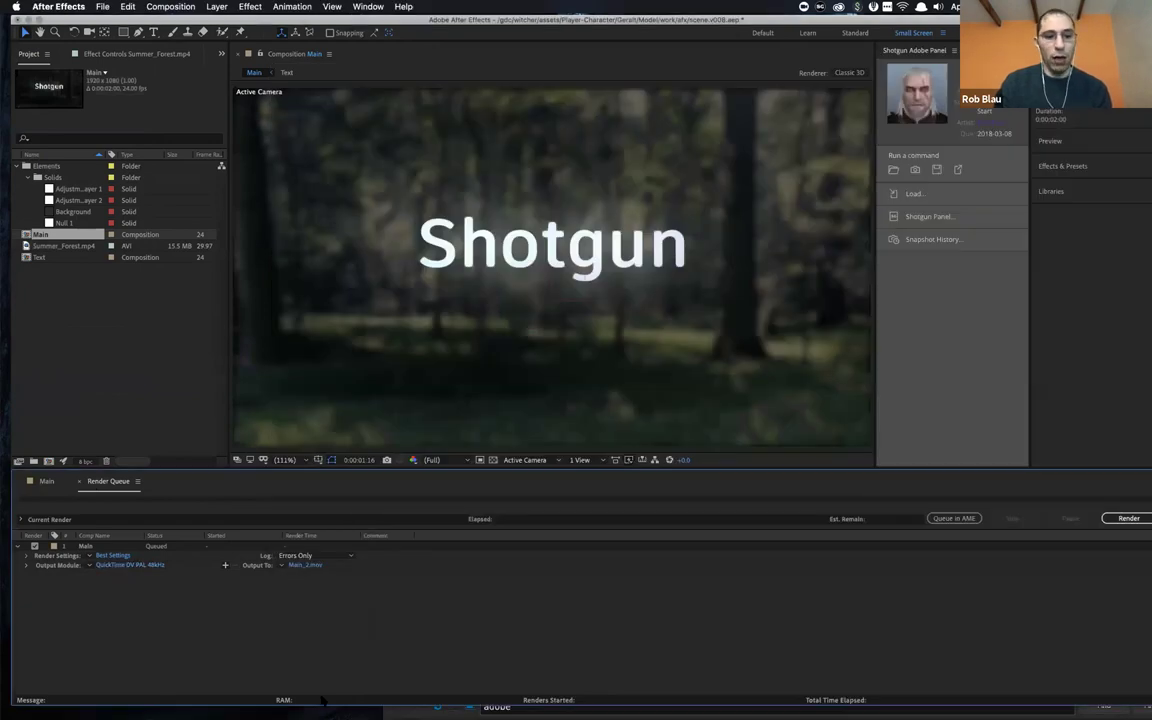
key(super+Tab)
key(super+Tab)
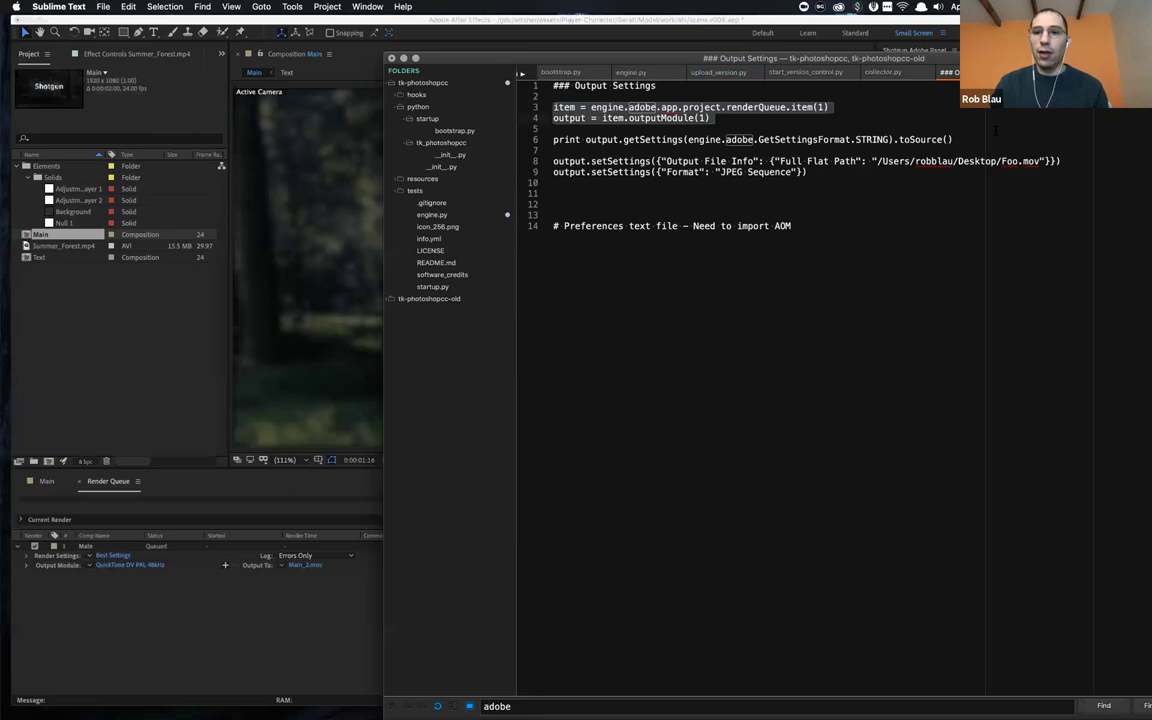
- Copy the getSettings print line and run it in the Shotgun Python Console
click(988, 139)
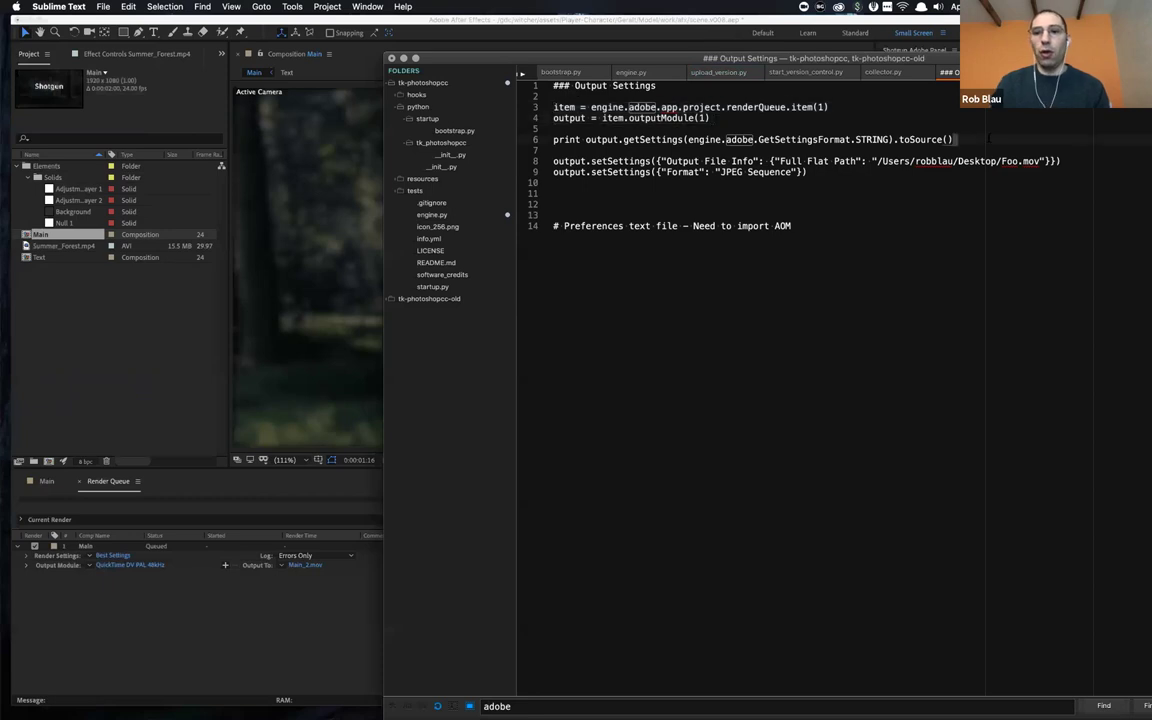
mouse_move(988, 139)
mouse_down()
mouse_move(498, 139)
mouse_move(582, 139)
mouse_move(556, 183)
mouse_move(977, 139)
mouse_up()
key(super+c)
click(553, 148)
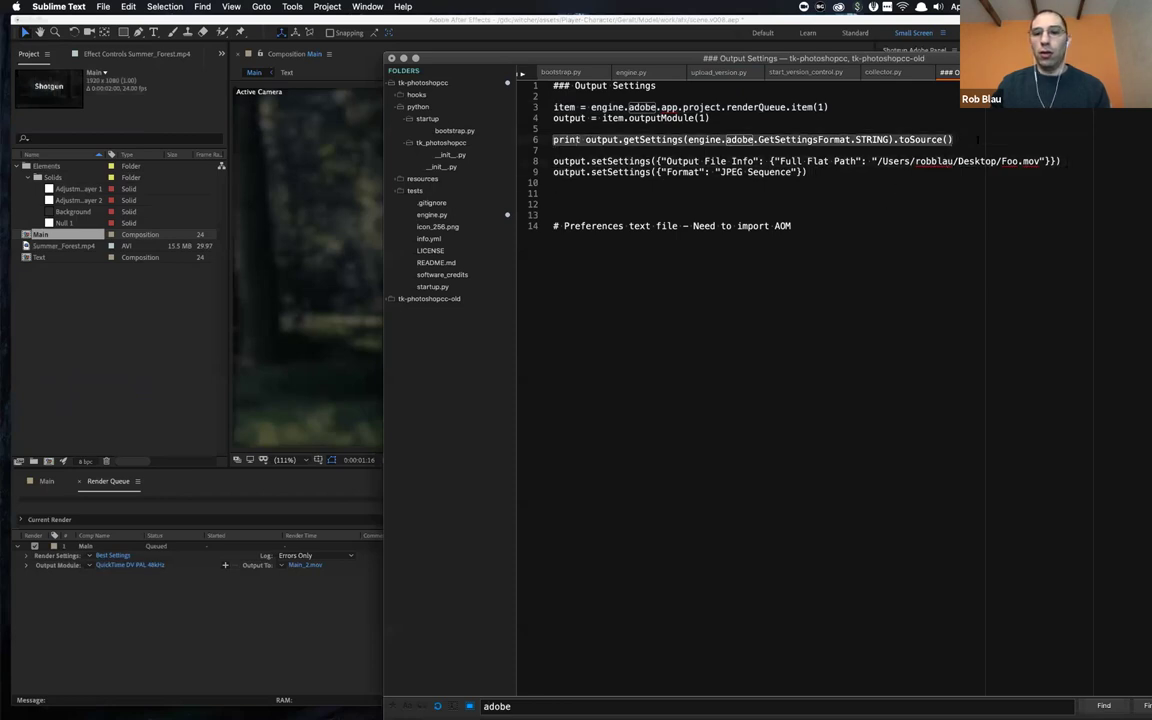
key(super+Tab)
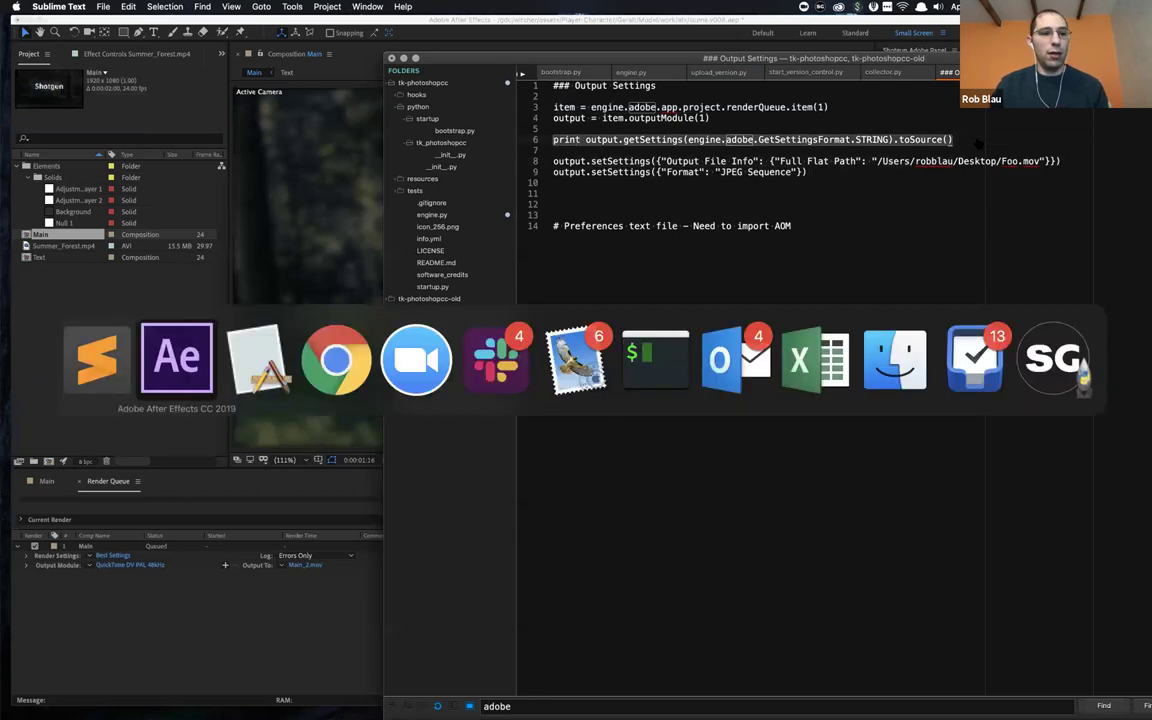
key(Return)
key(super+v)
key(super+Return)
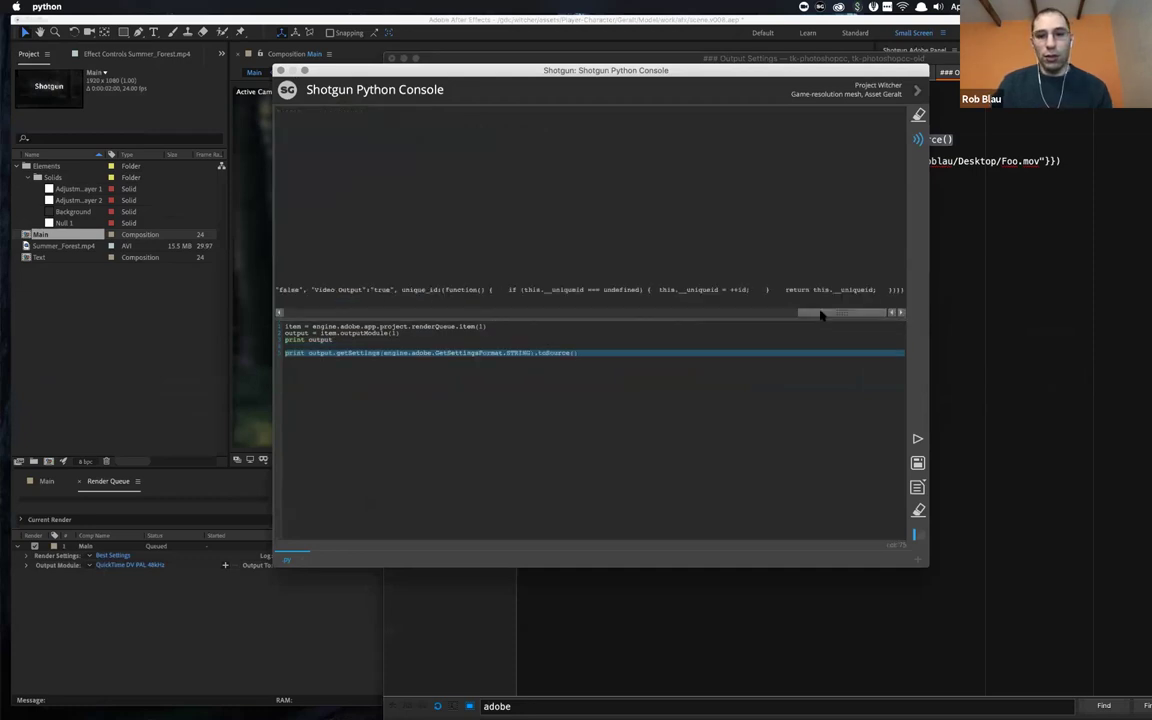
- Paste the settings dump into a new tab as formatted JSON and point out the Starting # setting
drag(800, 313, 250, 316)
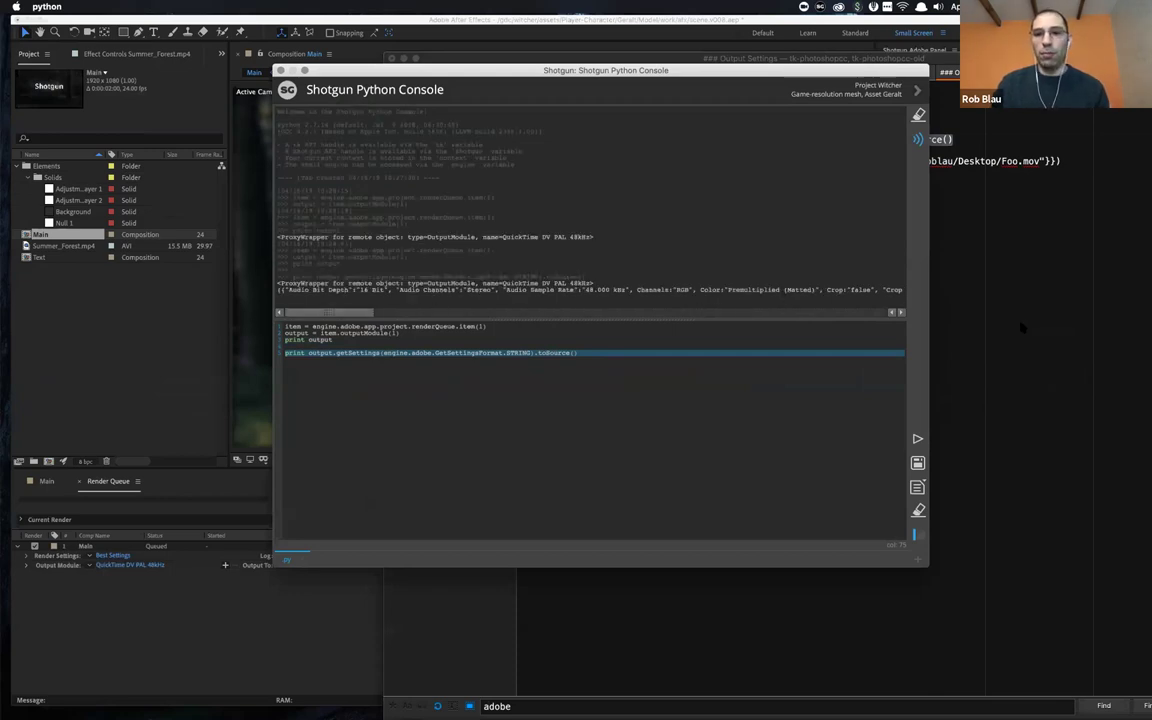
click(944, 290)
key(ctrl+Tab)
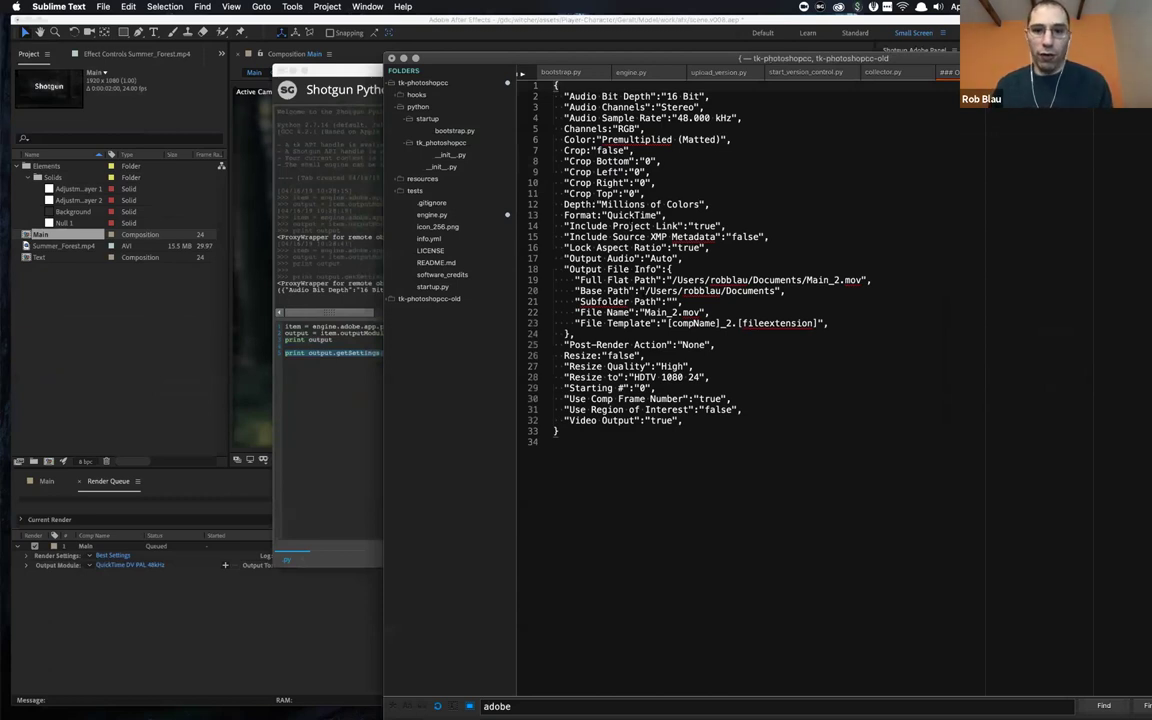
click(590, 388)
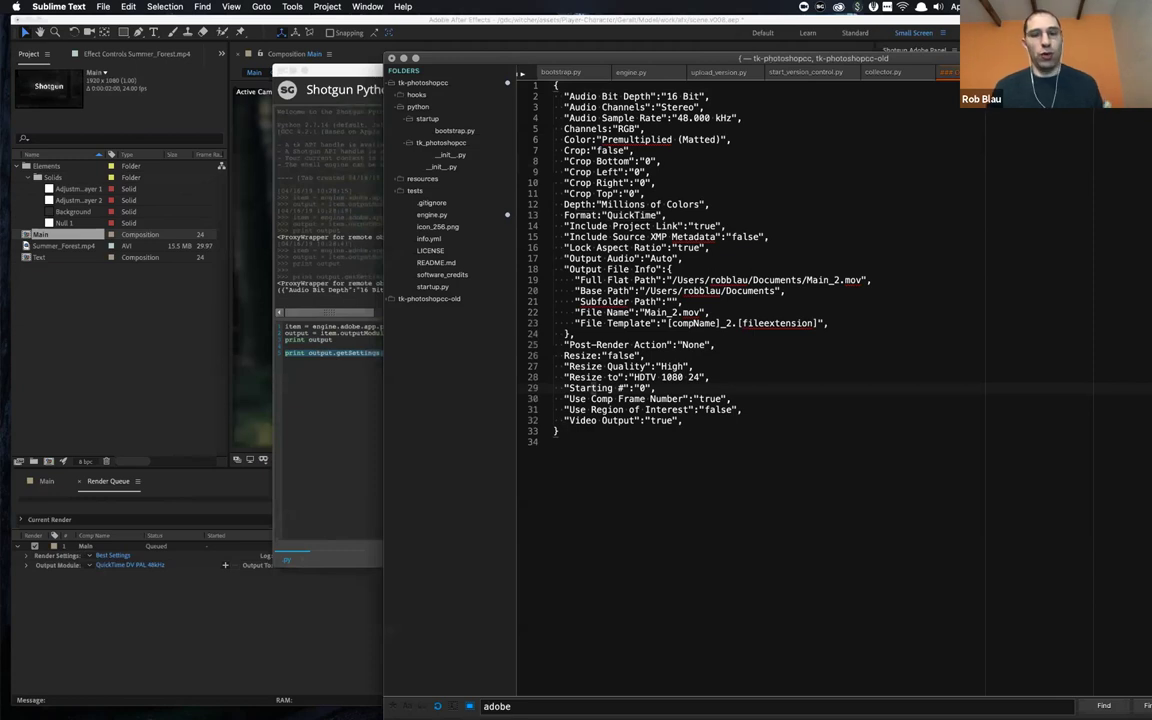
key(ctrl+Tab)
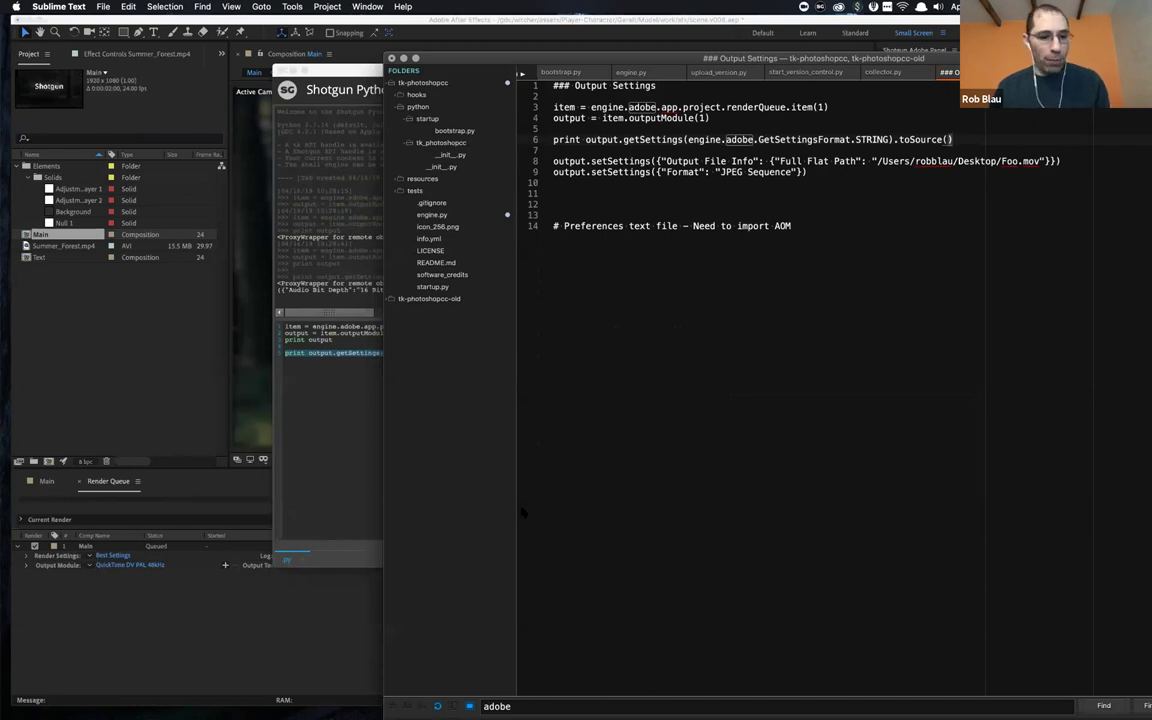
- Copy the setSettings line and run it in the console to set the output path to Foo.mov
click(201, 587)
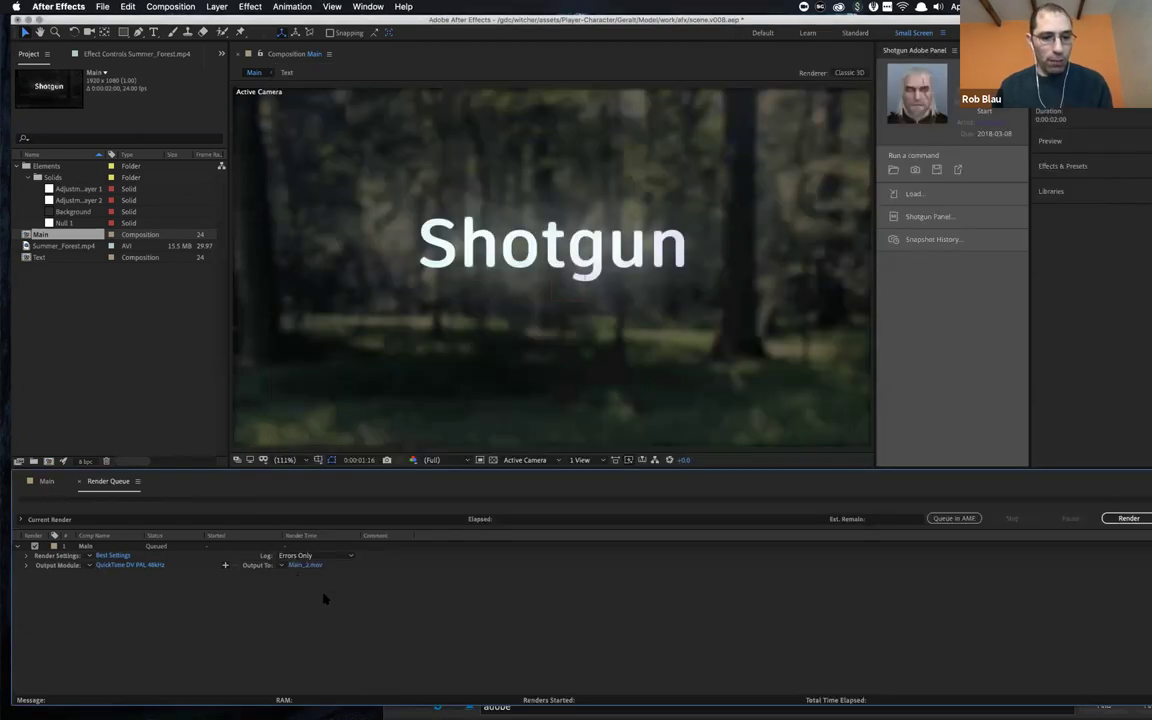
key(super+Tab)
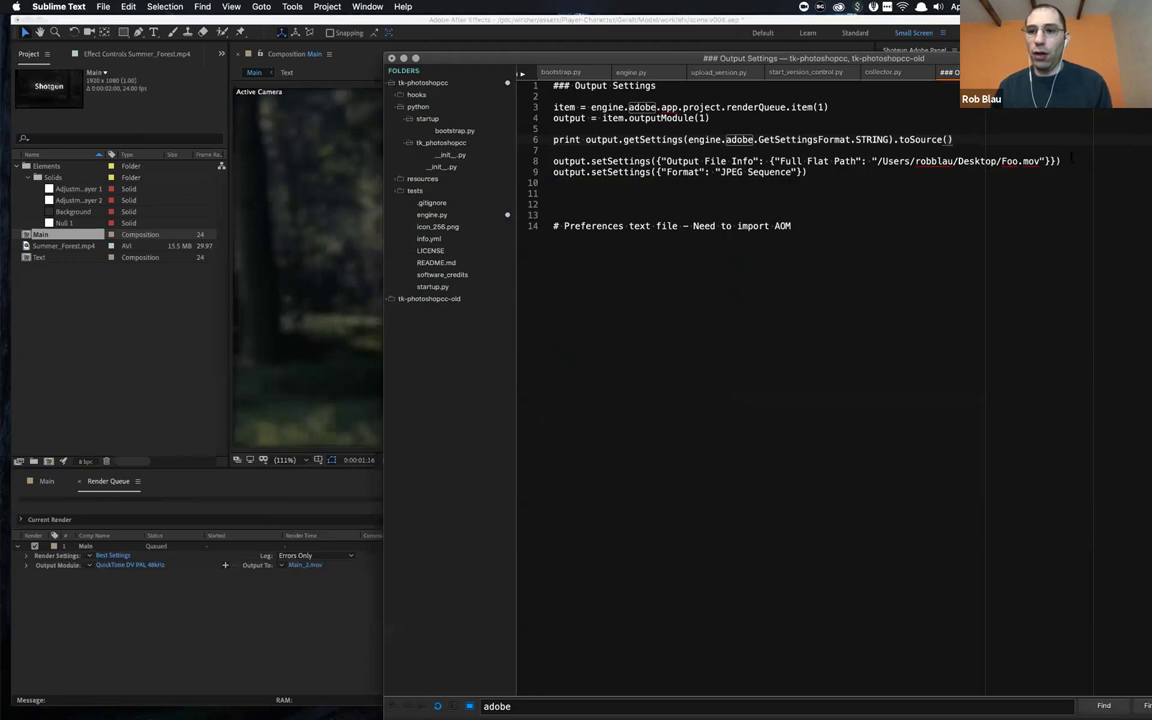
drag(1071, 160, 500, 160)
key(super+c)
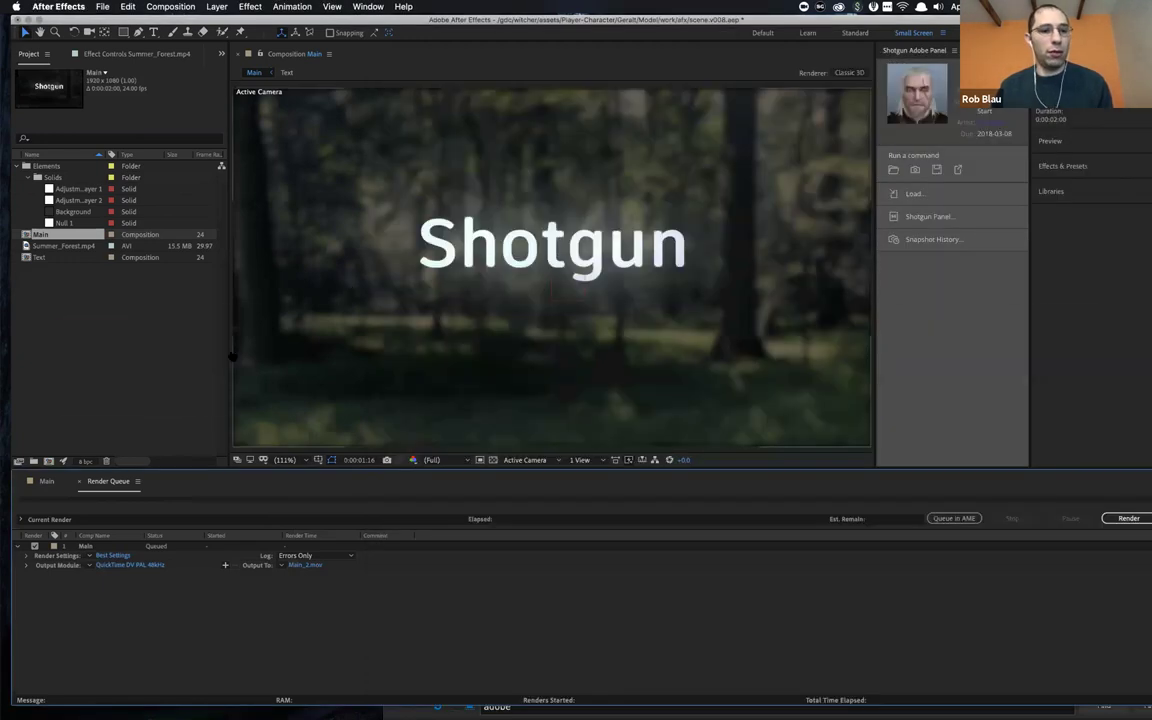
key(super+Tab)
key(super+Tab)
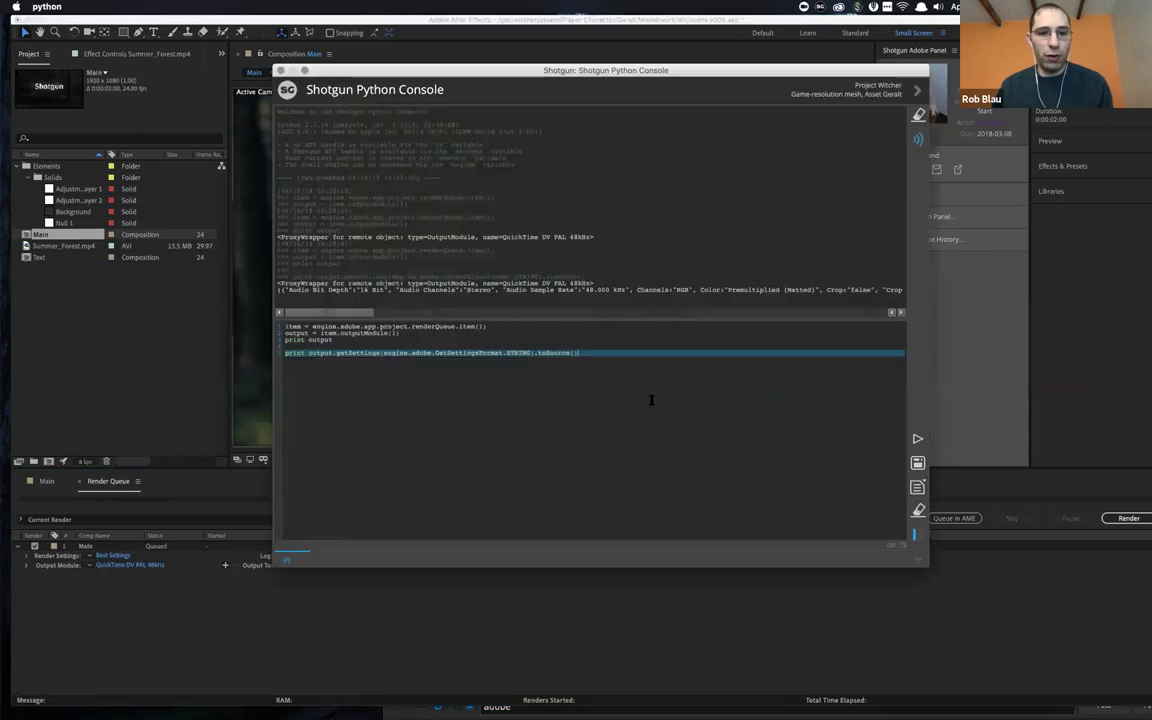
key(super+v)
key(super+a)
key(super+Return)
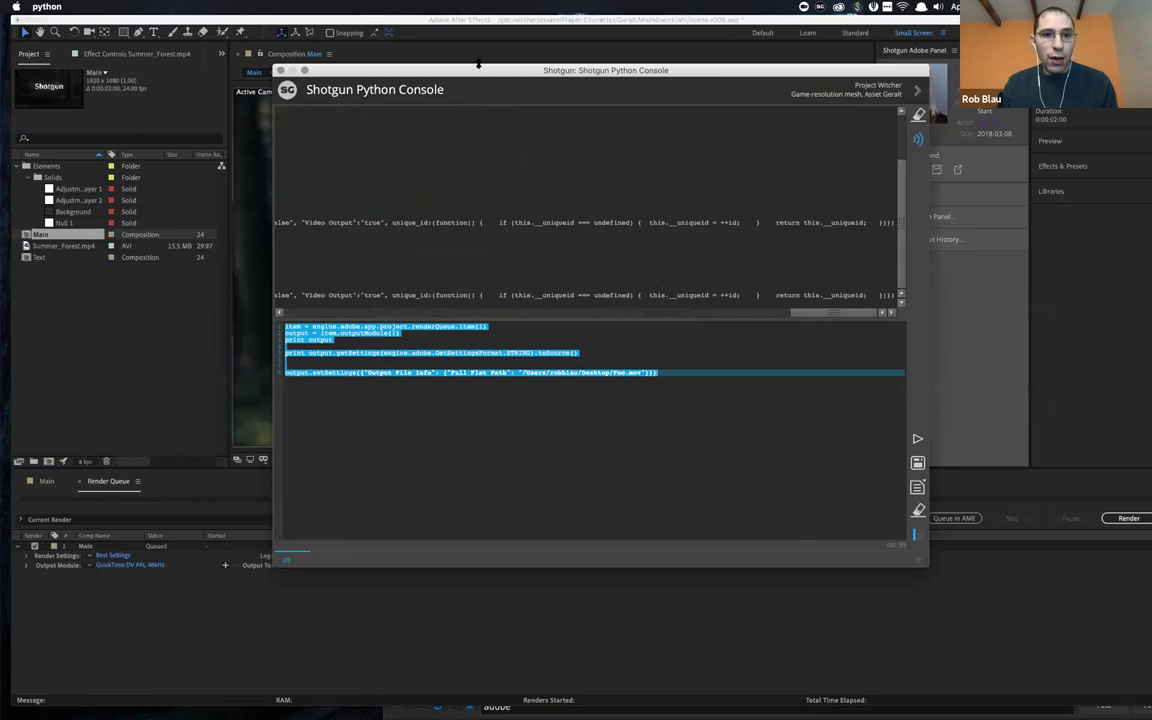
- Move the console window aside and return to the Output Settings script in Sublime Text
drag(588, 67, 730, 60)
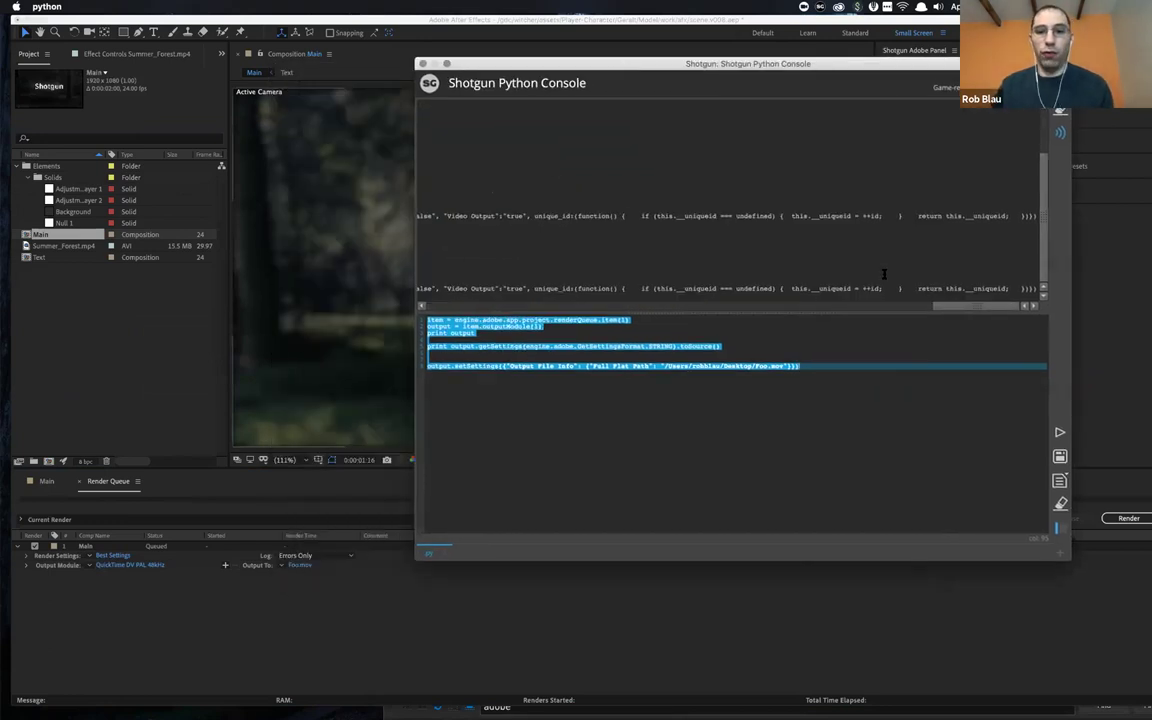
click(760, 367)
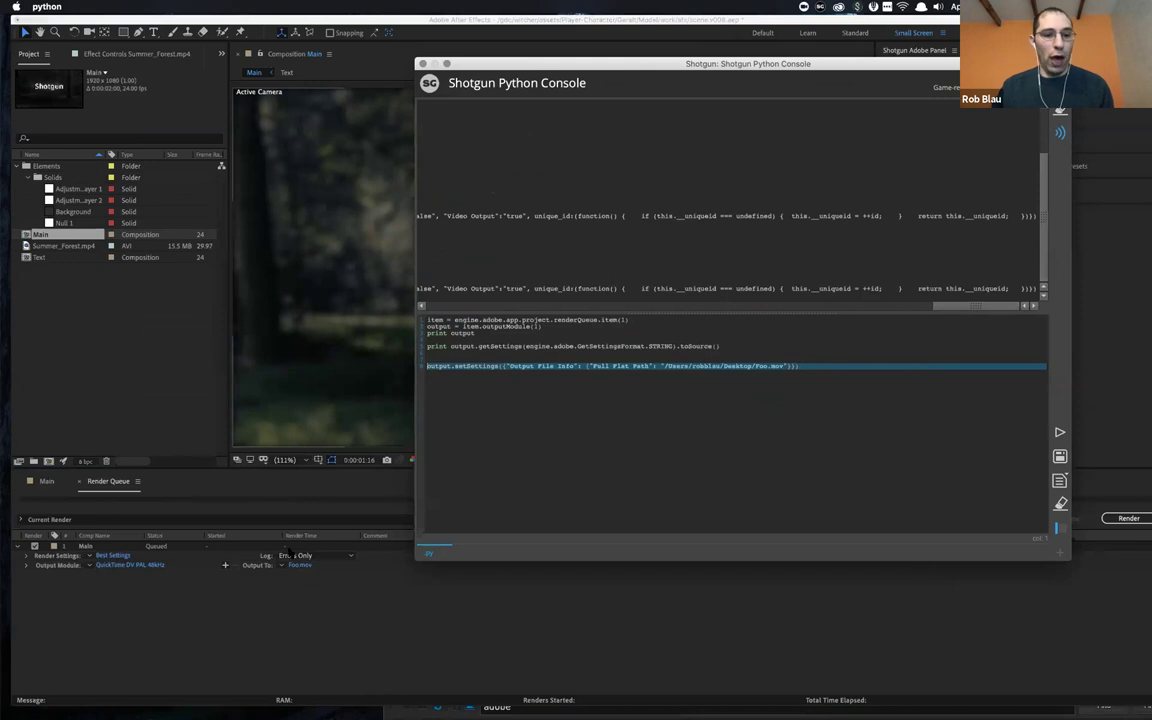
key(super+Tab)
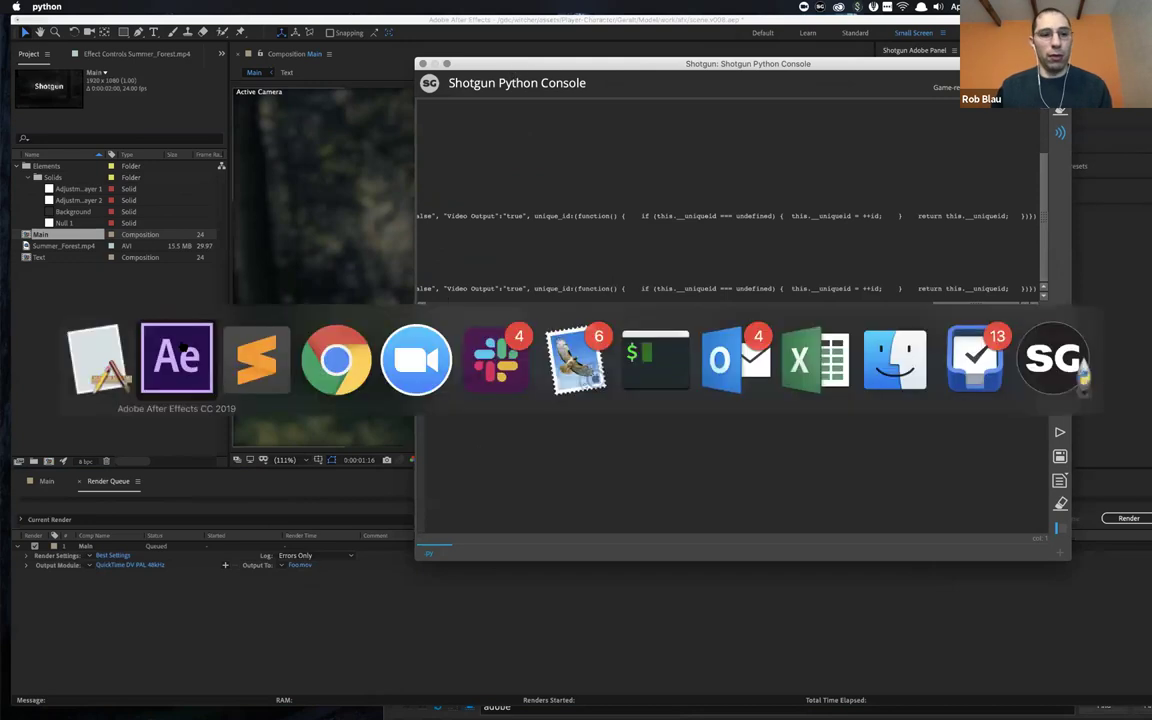
click(256, 358)
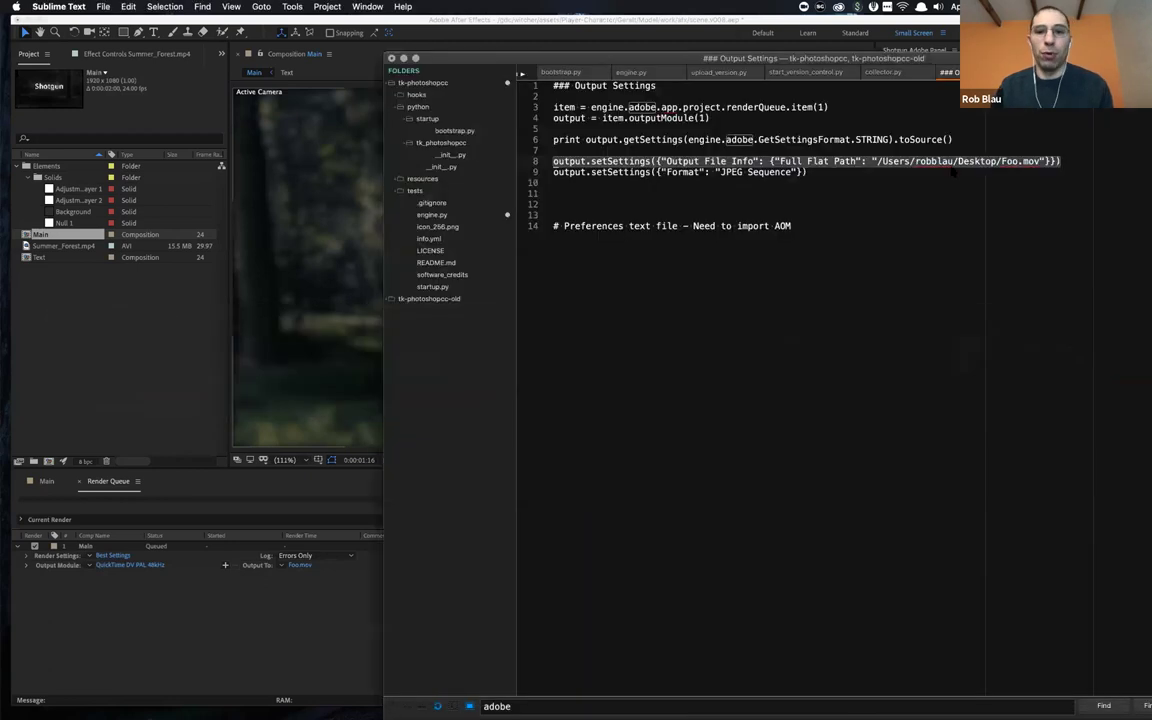
- Run line 9's setSettings with Format "JPEG Sequence" in the console, producing a read-only error
key(Down)
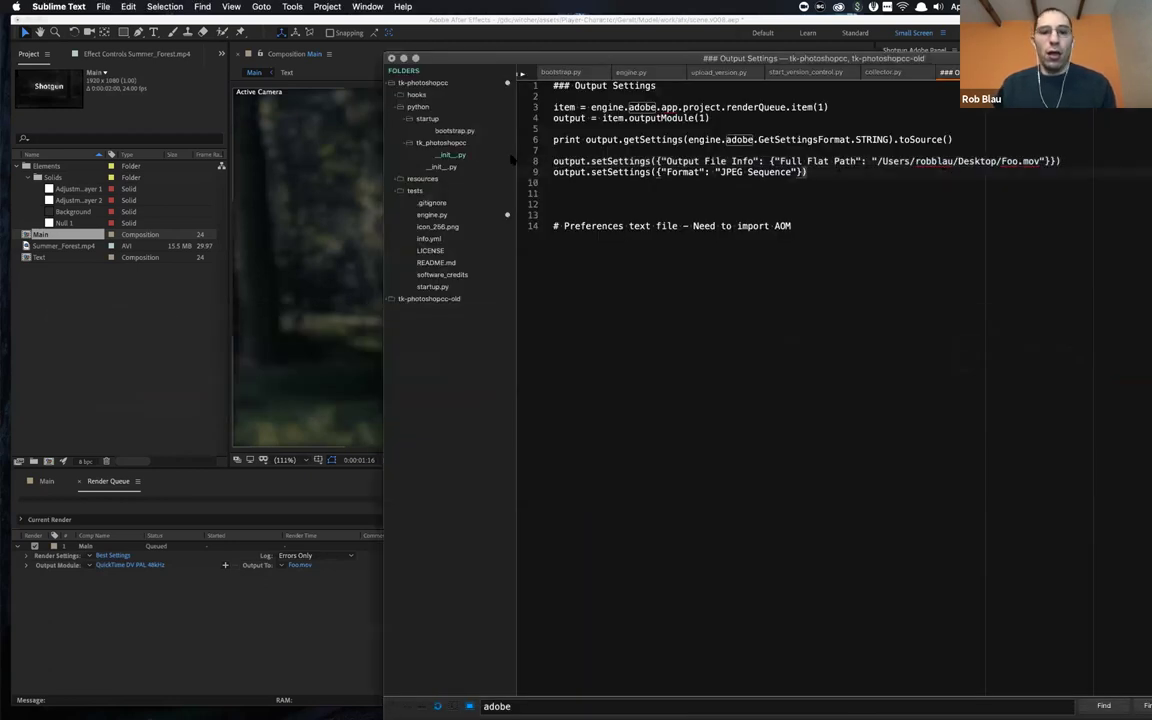
key(super+shift+Left)
key(super+c)
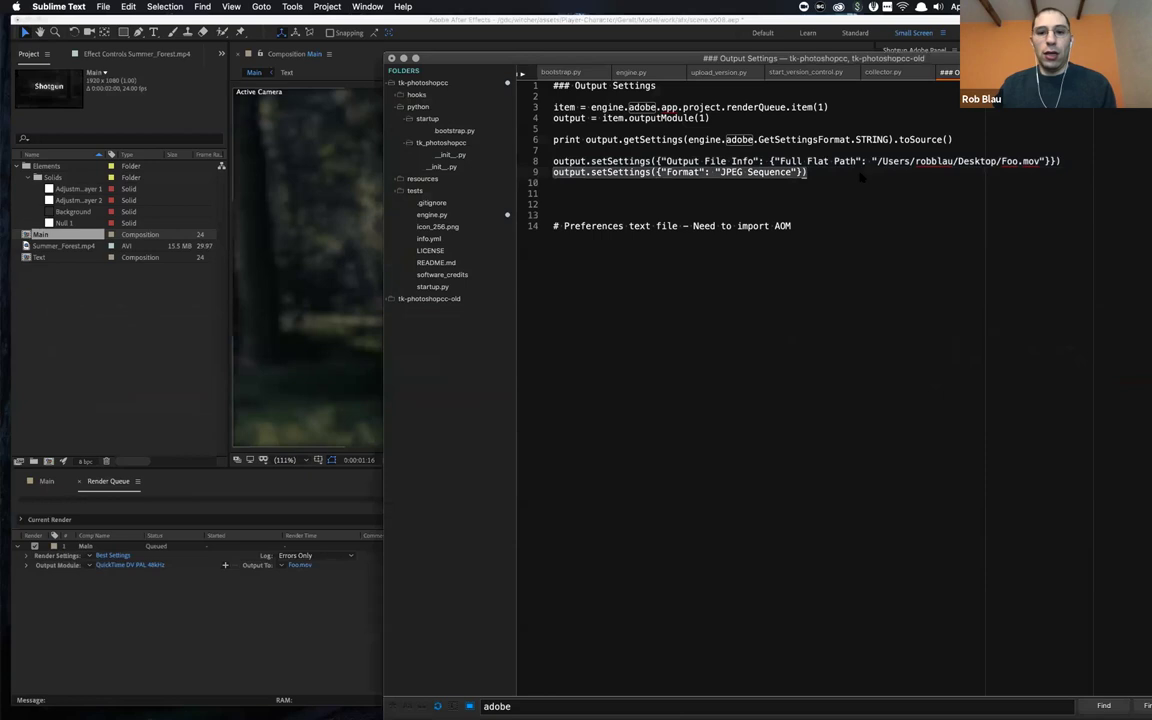
key(super+Tab)
key(super+Tab)
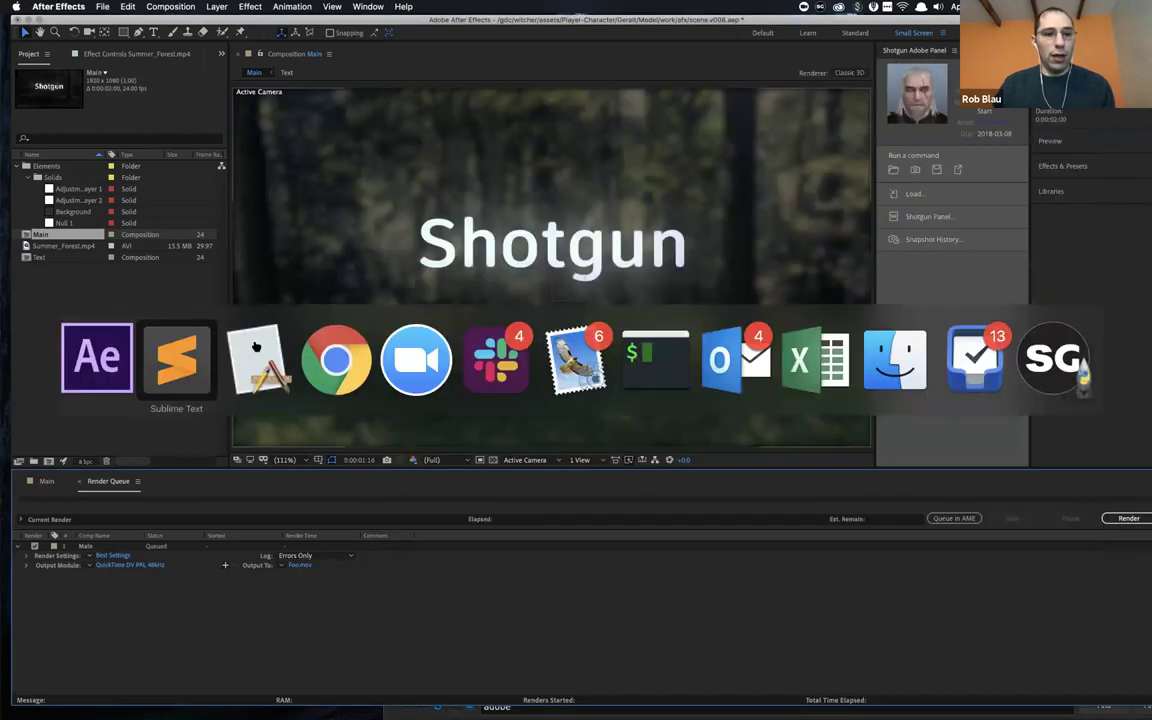
click(255, 346)
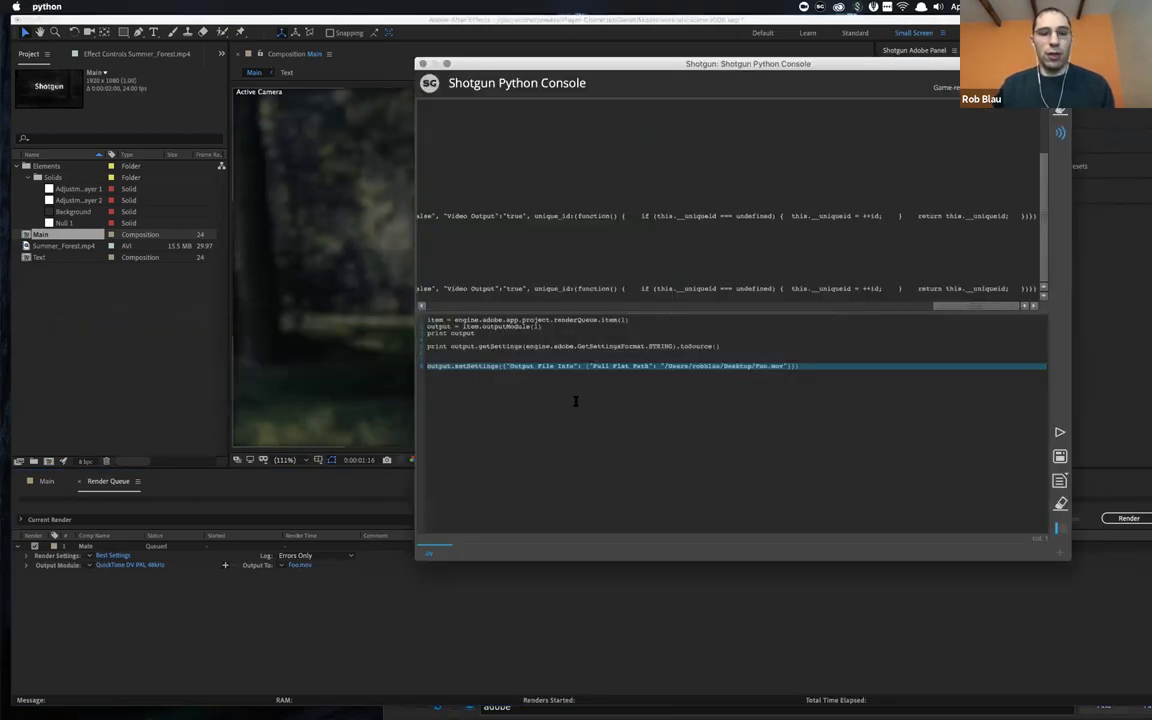
key(super+BackSpace)
key(super+v)
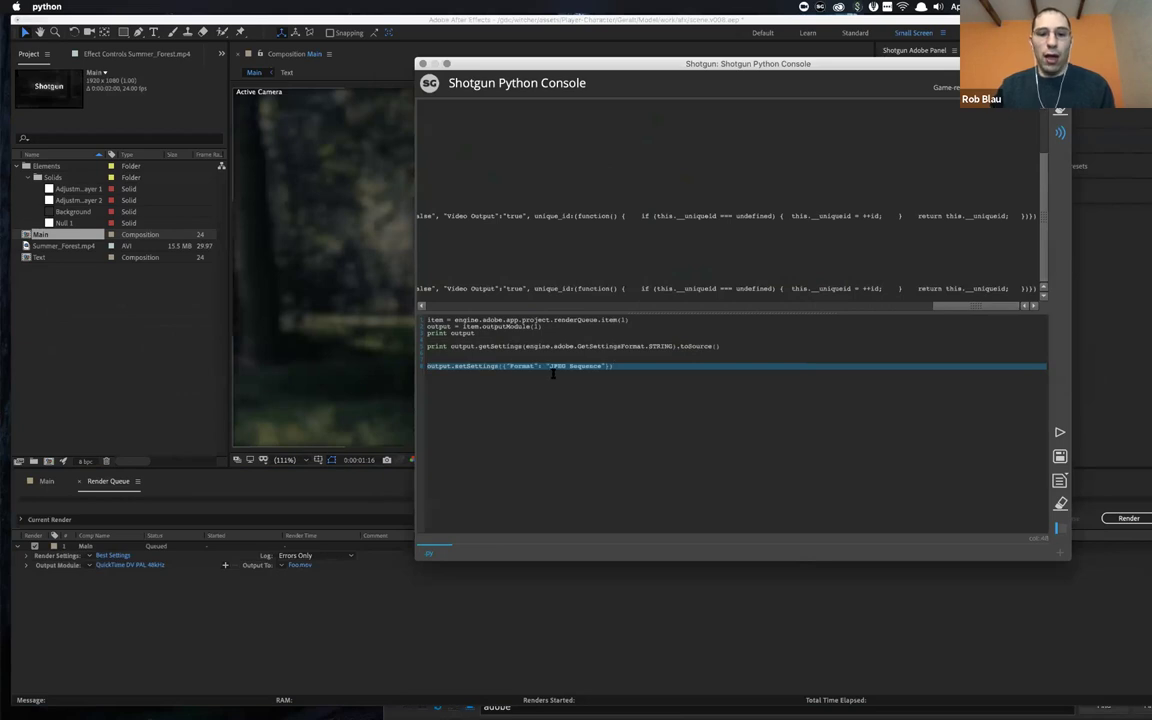
key(super+a)
key(super+Return)
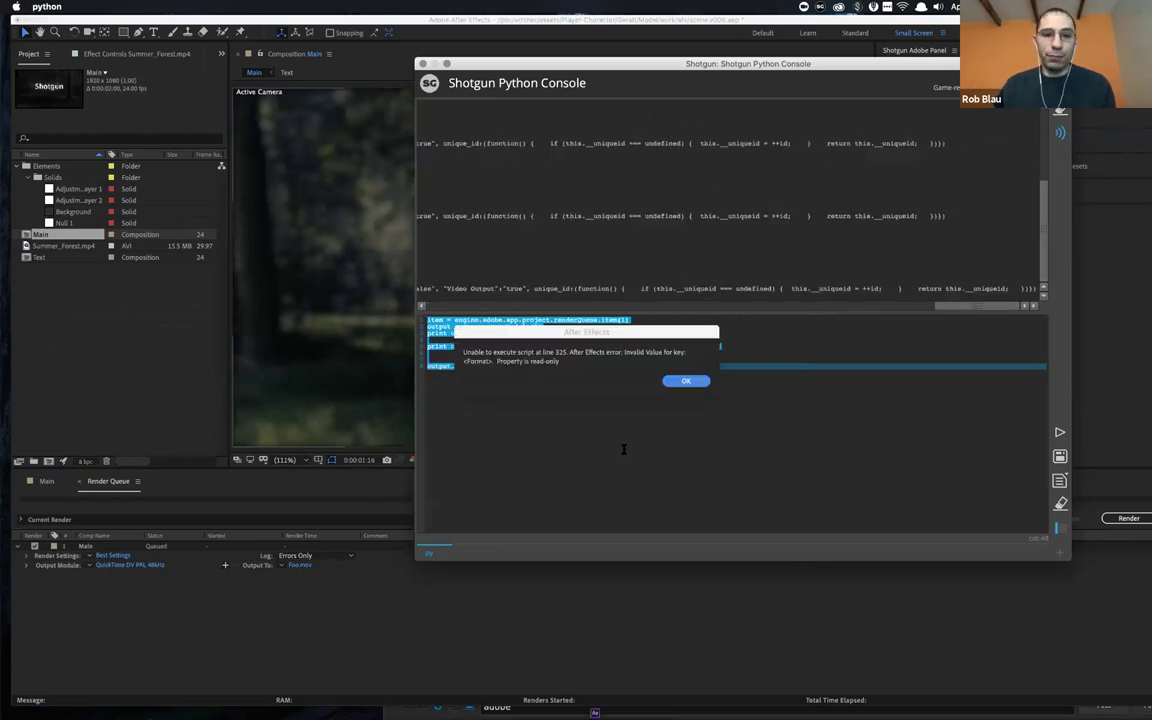
click(643, 337)
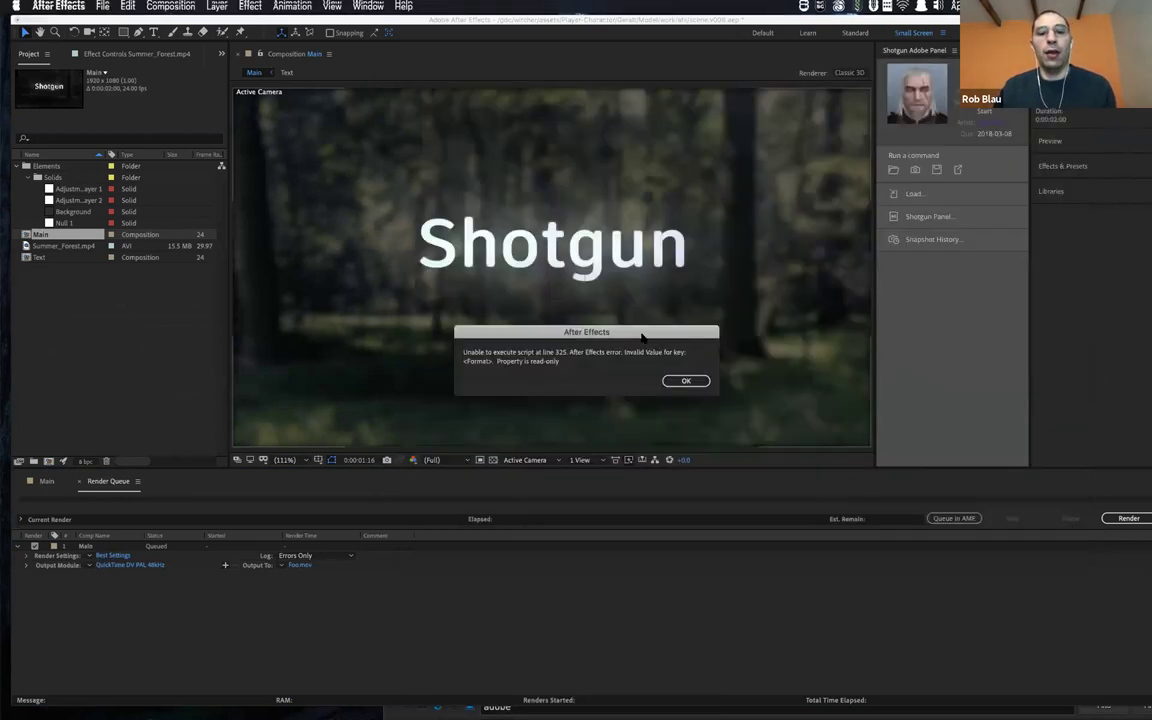
drag(643, 333, 624, 208)
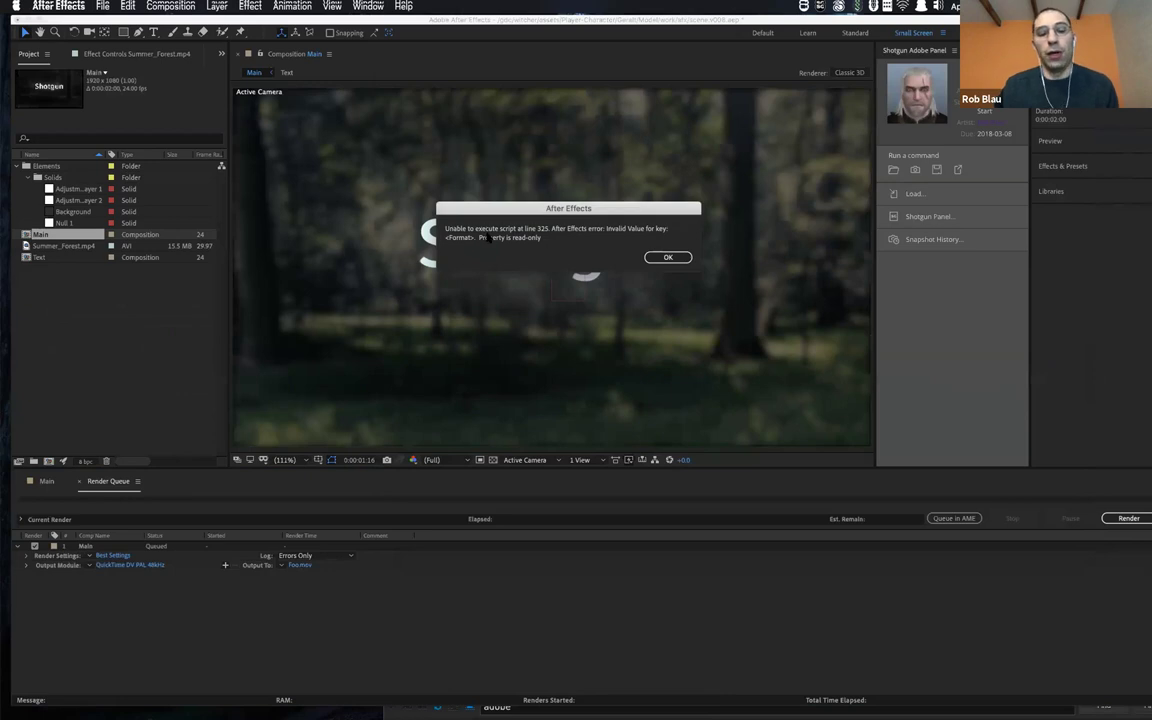
- Dismiss the read-only error and expand the render item's Output Module details
click(666, 257)
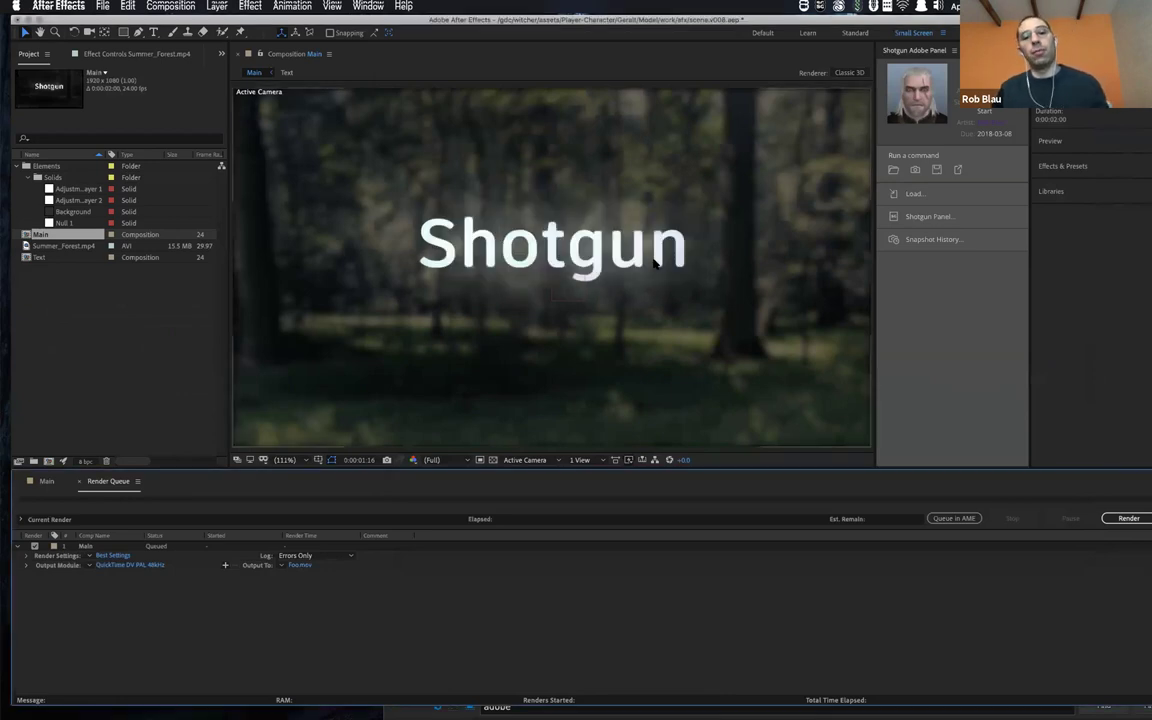
click(156, 566)
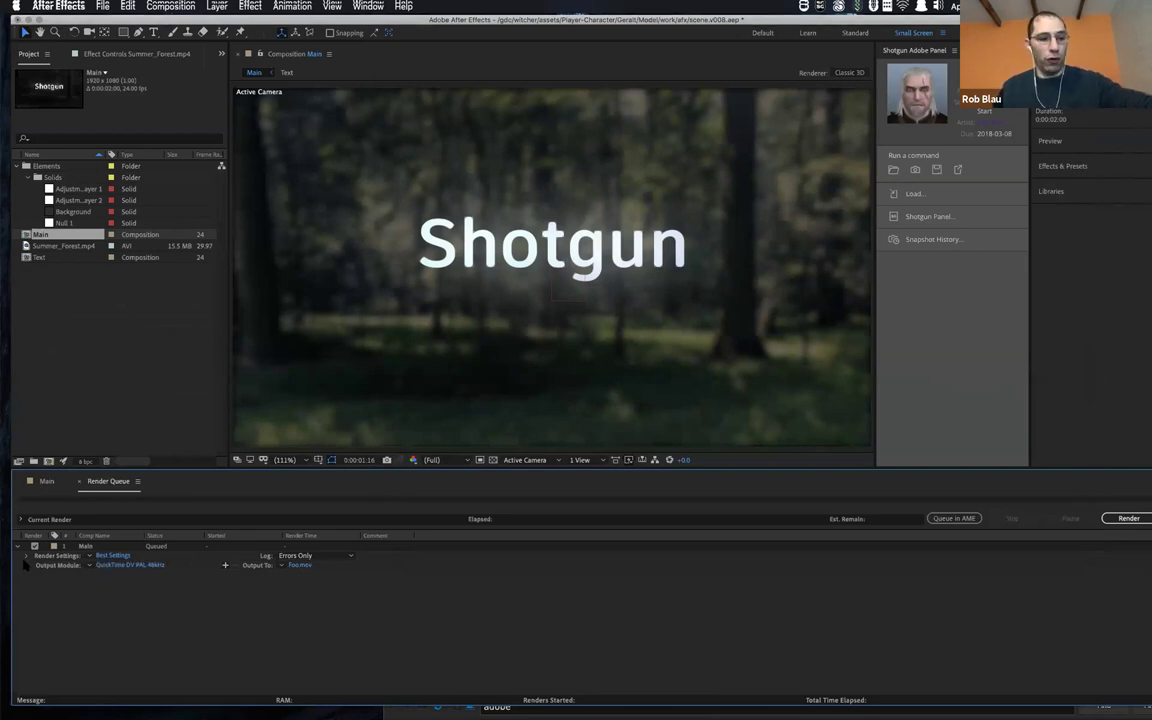
click(27, 566)
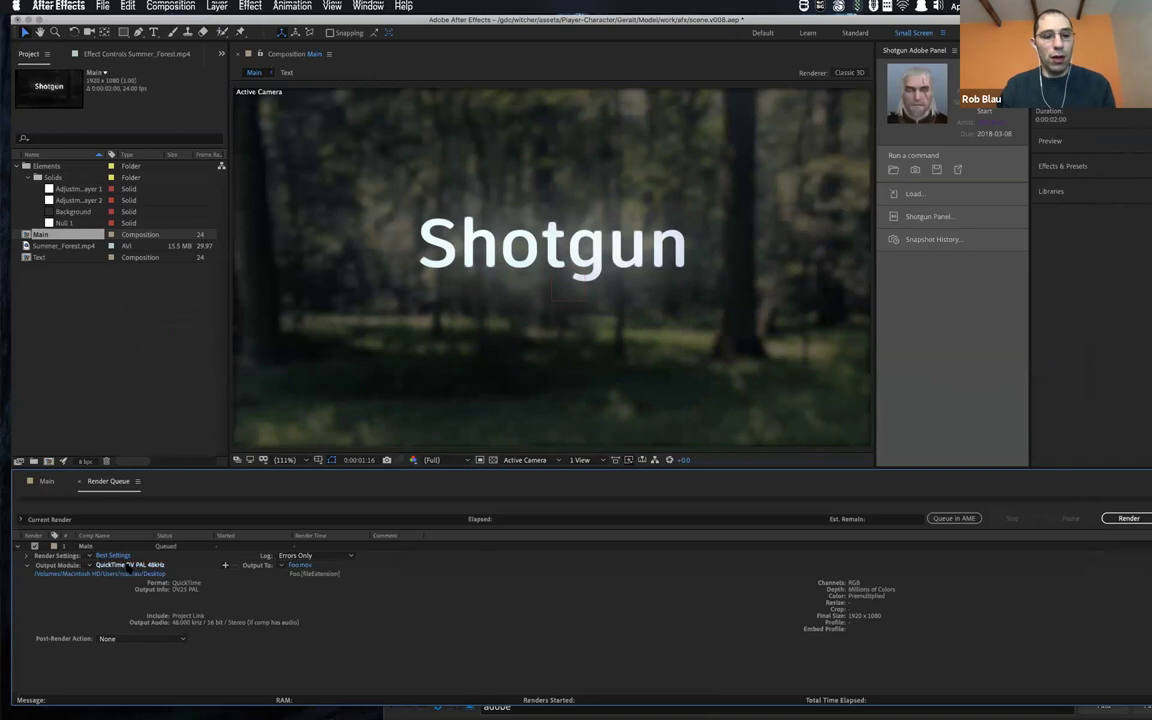
click(150, 566)
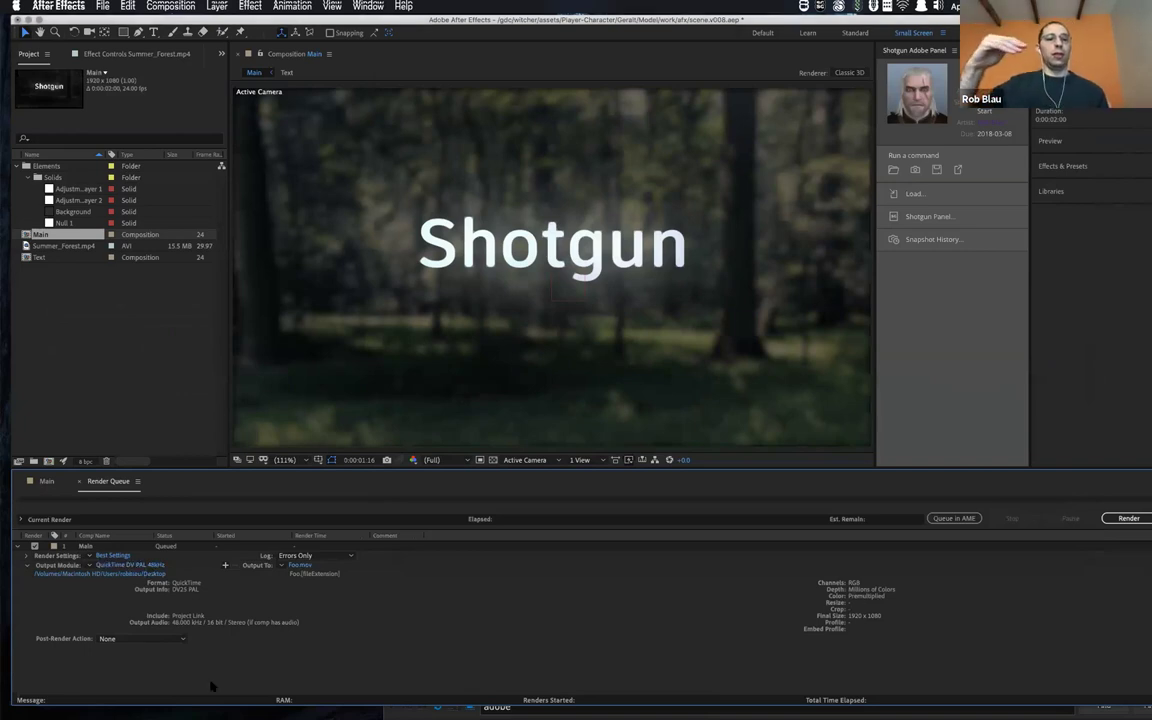
- Move Sublime Text aside, close the Shotgun Python Console, and return to After Effects
key(super+Tab)
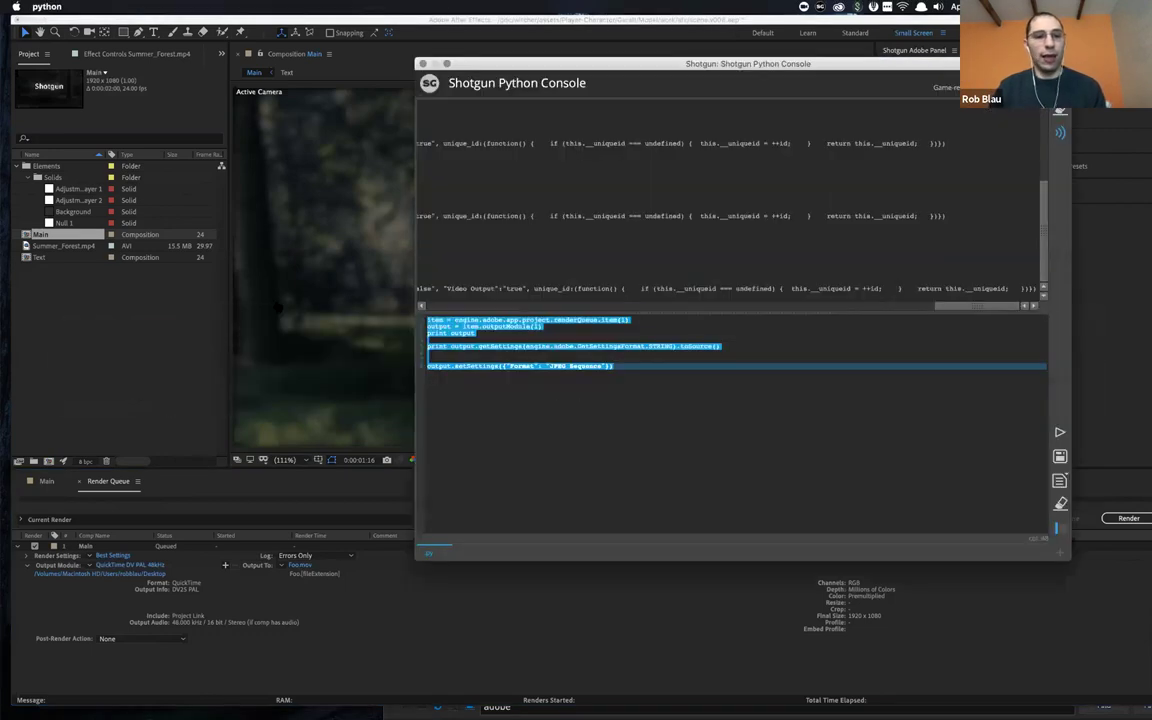
key(super+Tab)
click(272, 348)
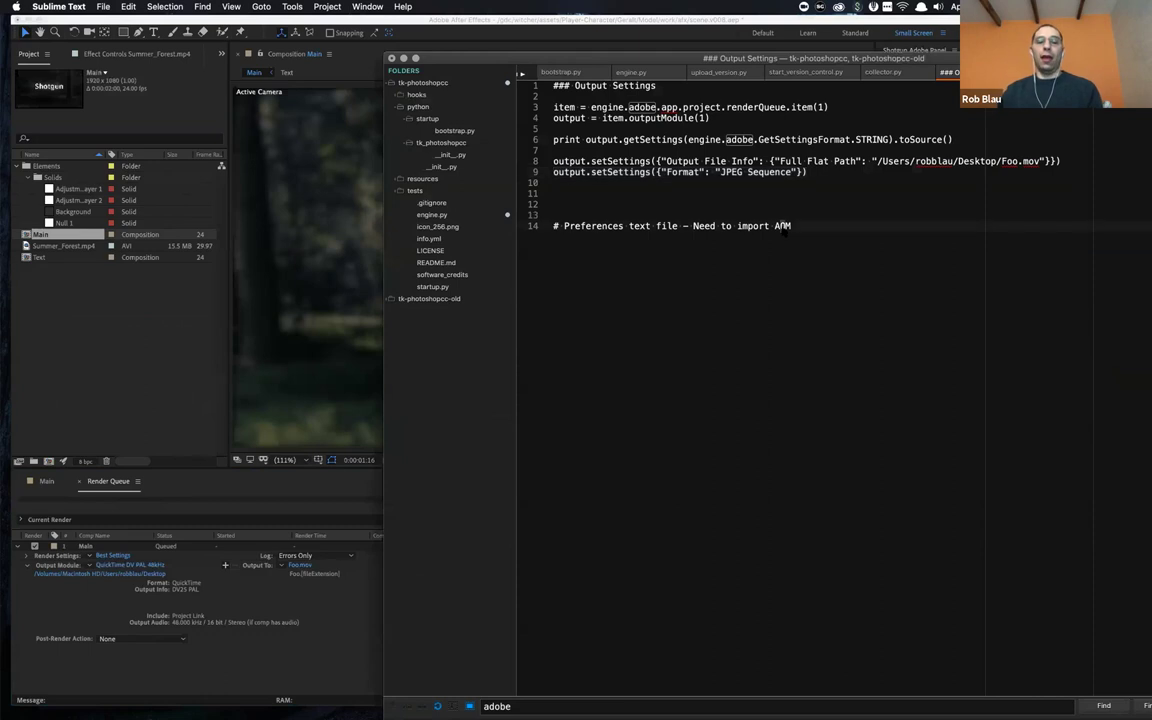
drag(640, 56, 1013, 166)
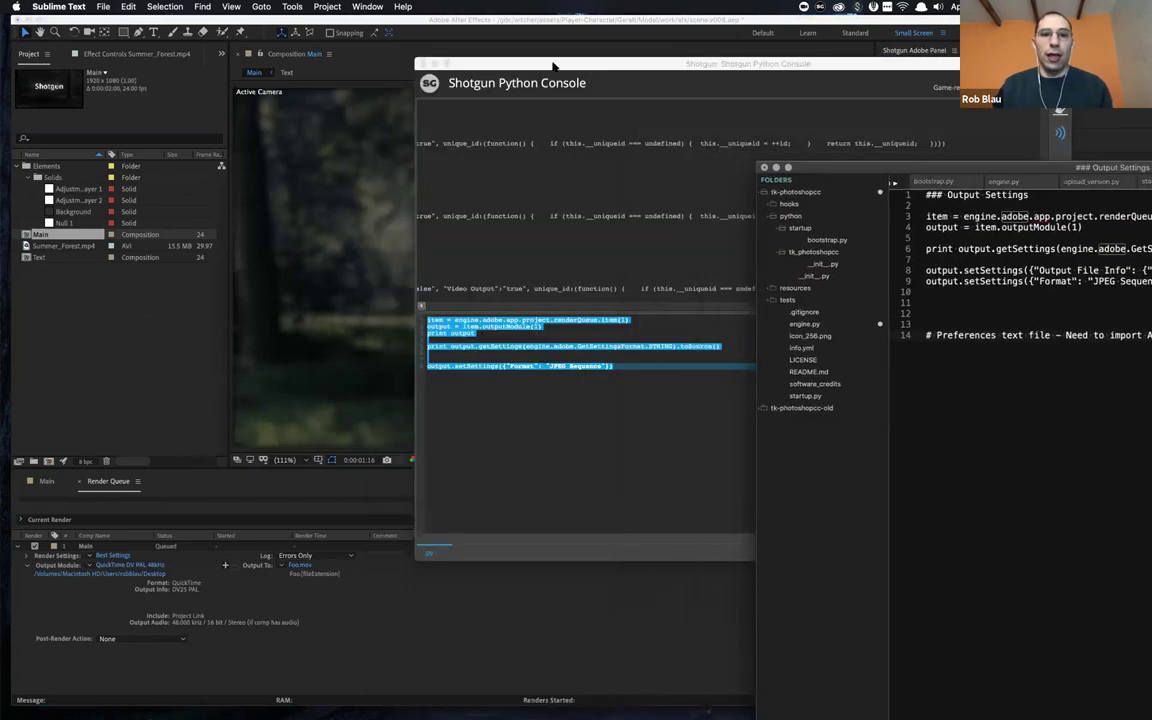
click(522, 66)
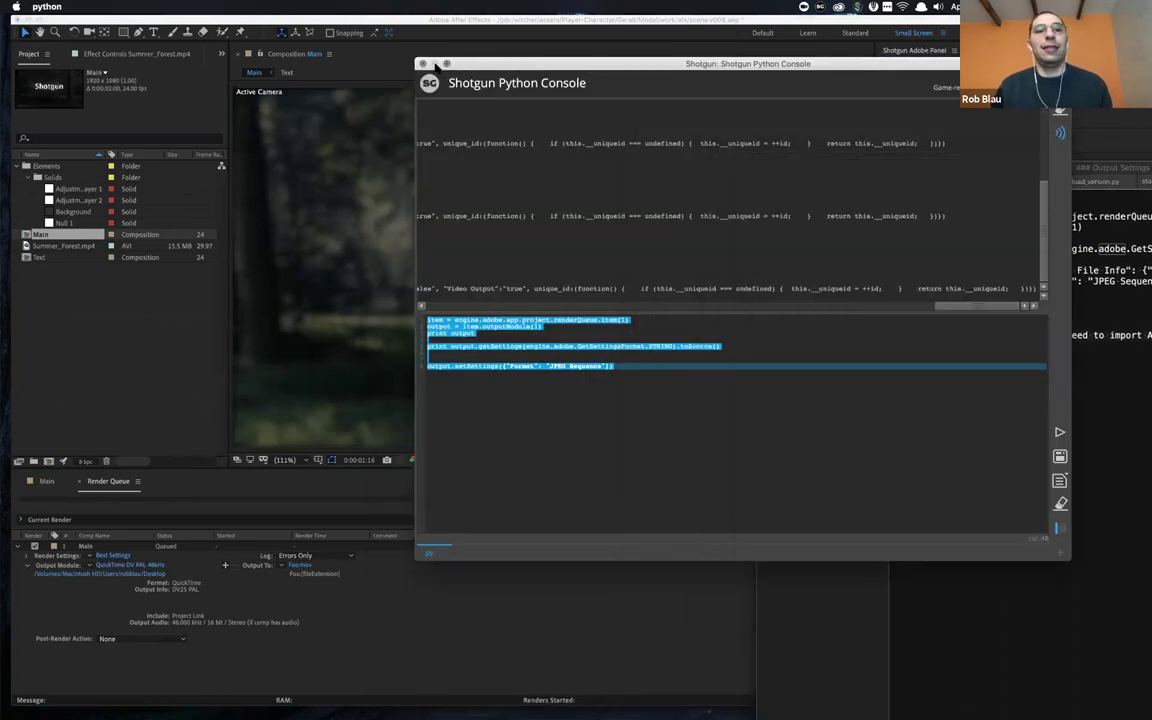
click(422, 64)
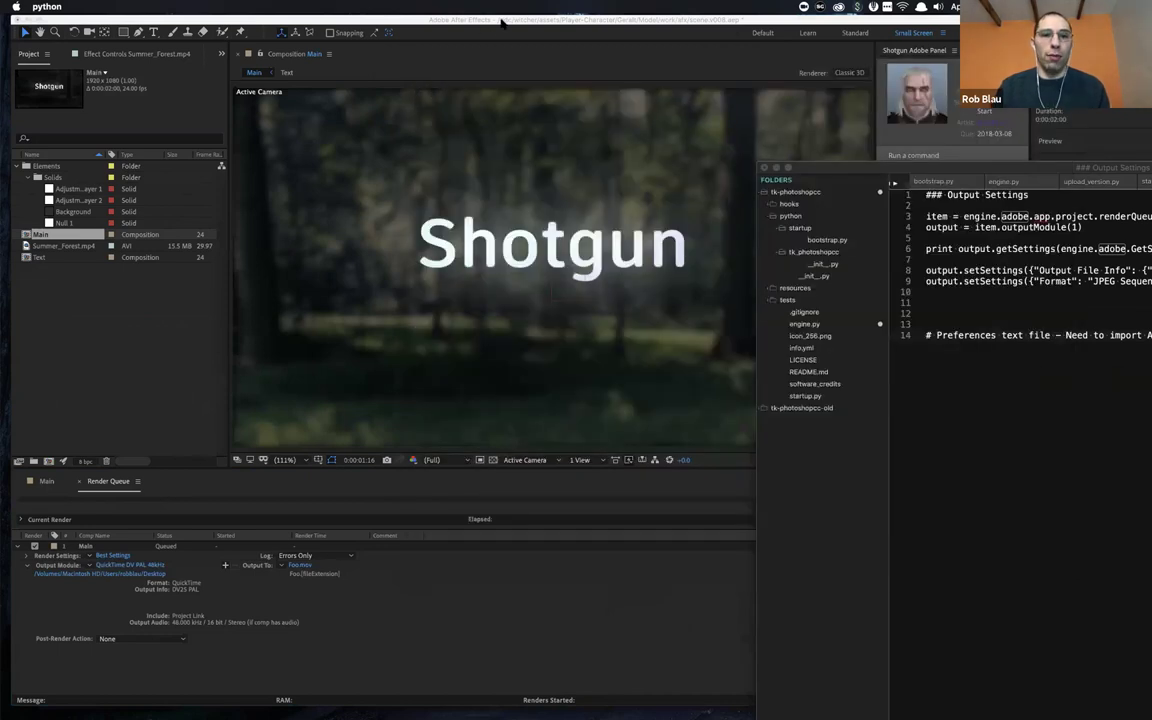
click(503, 22)
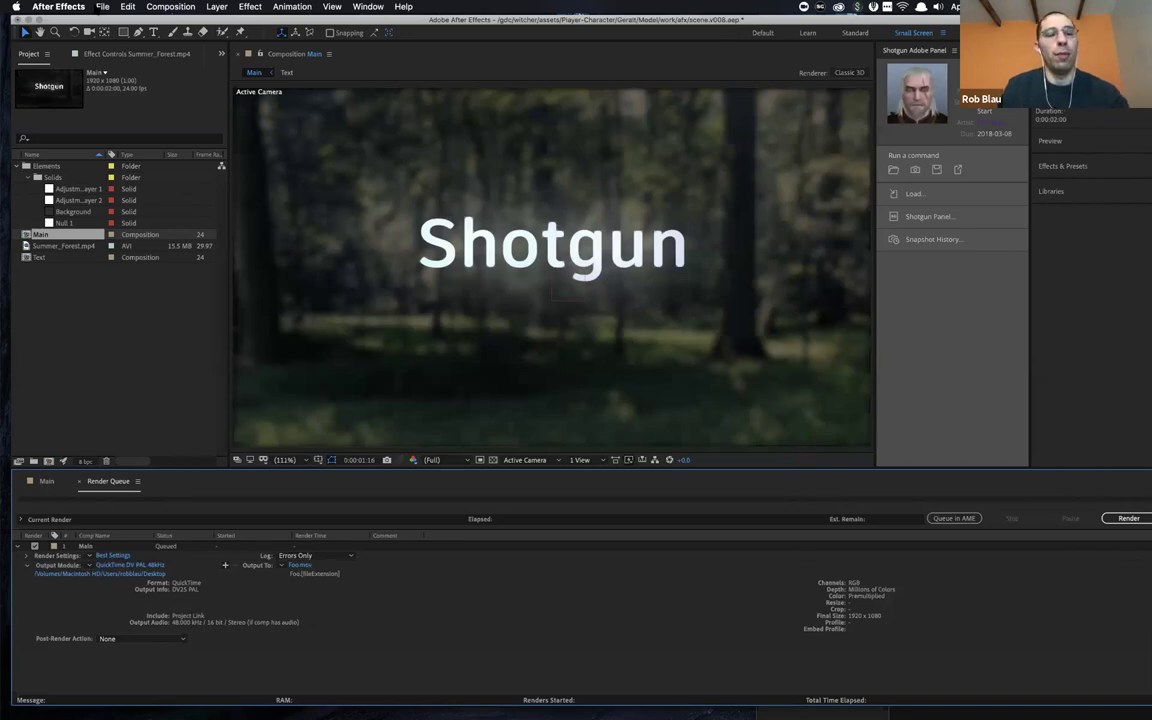
- Open the Output Module Templates dialog from Edit > Templates > Output Module
click(103, 7)
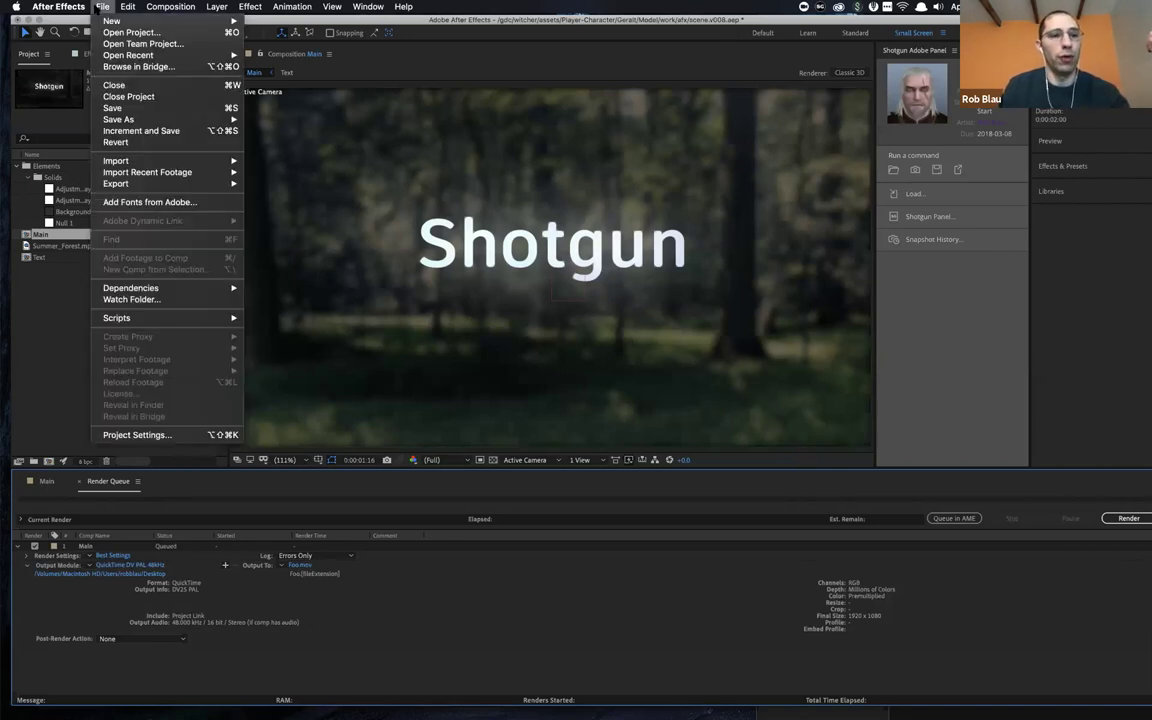
mouse_move(131, 8)
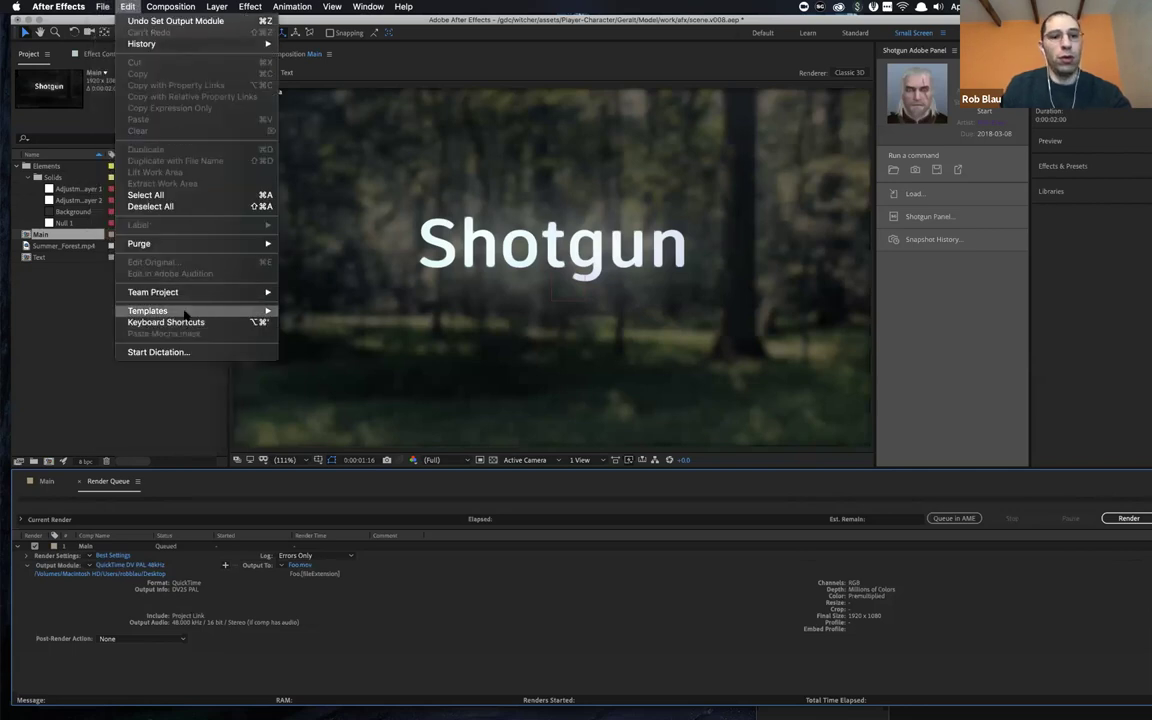
mouse_move(185, 313)
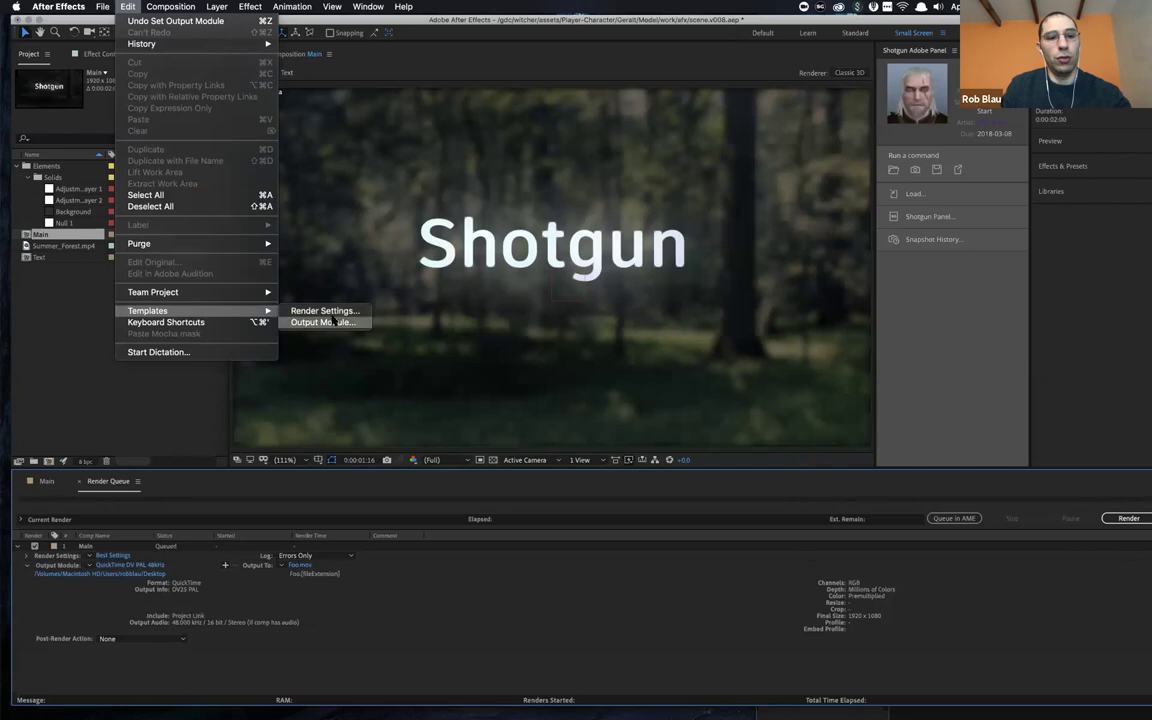
click(333, 323)
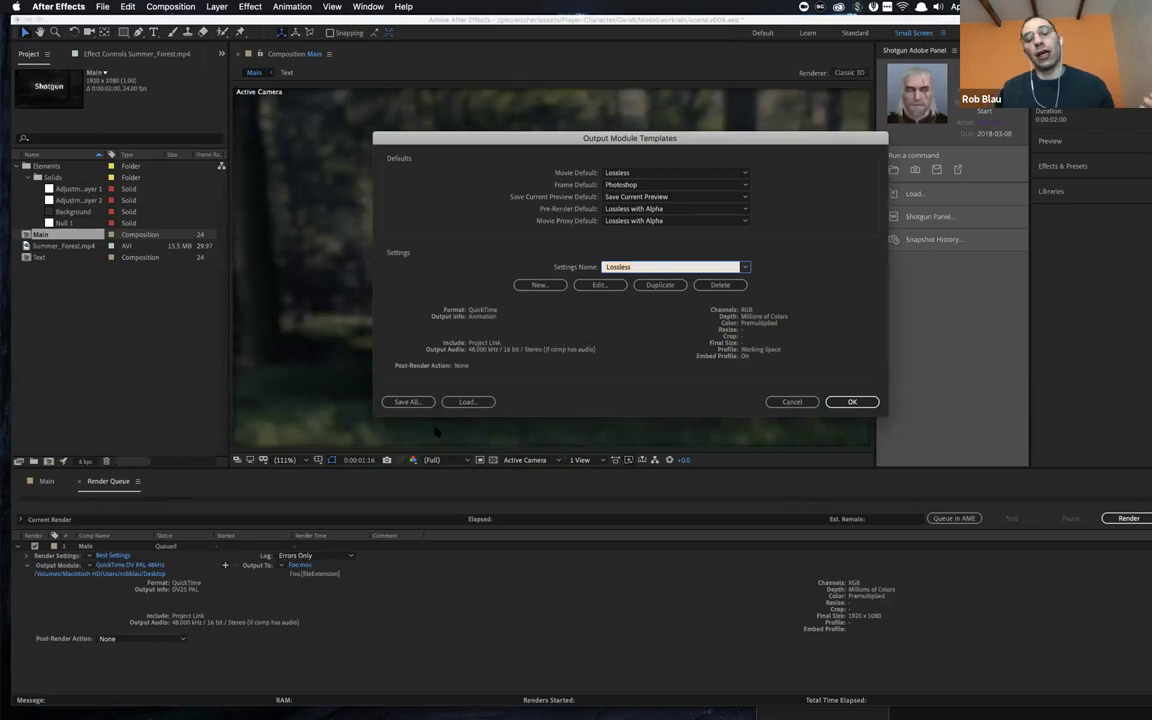
- Preview loading a template file, cancel both dialogs unchanged, and switch to Sublime Text
click(466, 401)
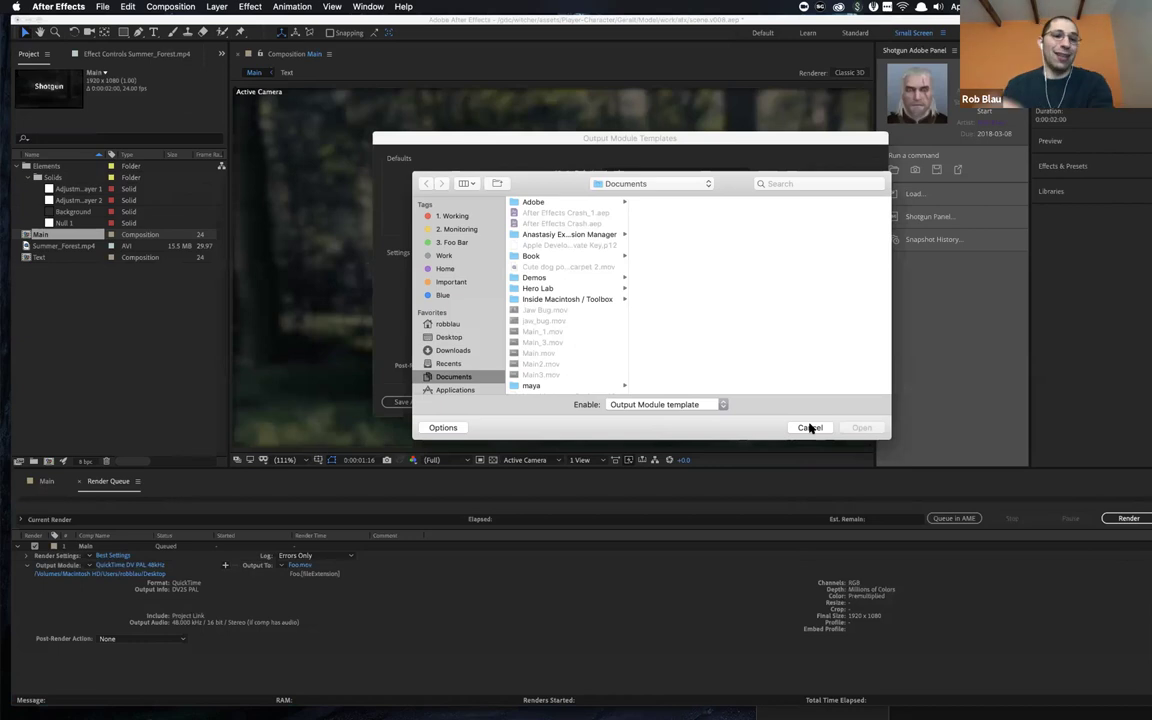
click(810, 427)
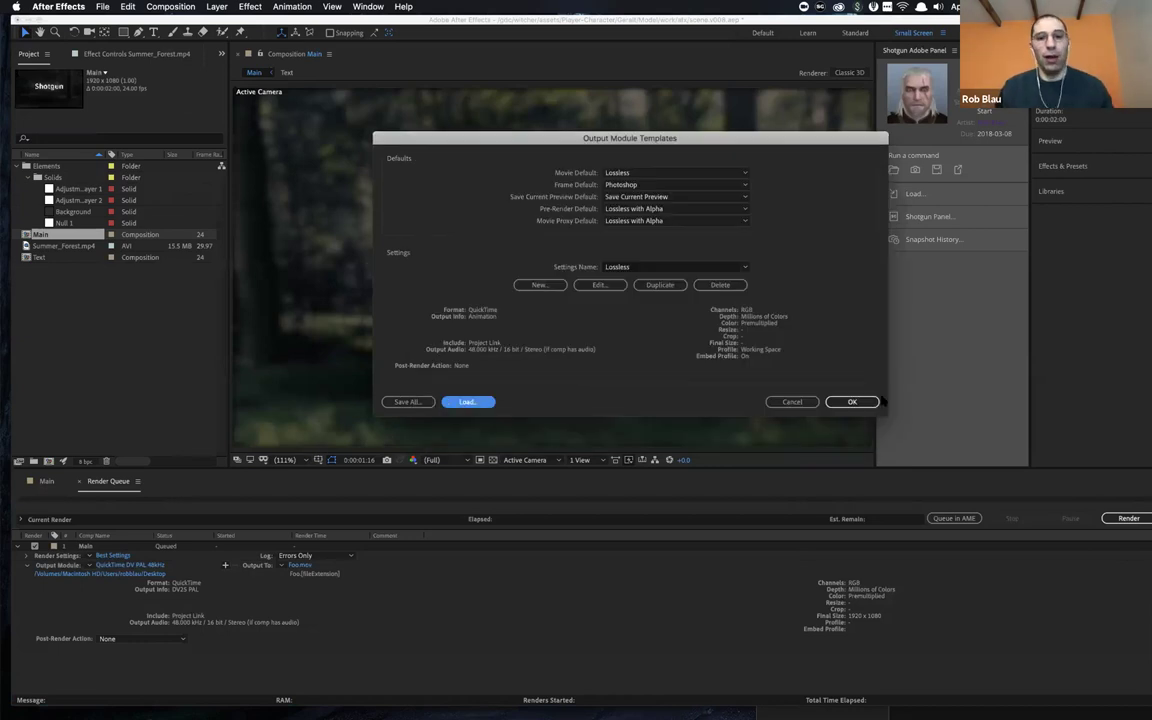
click(790, 402)
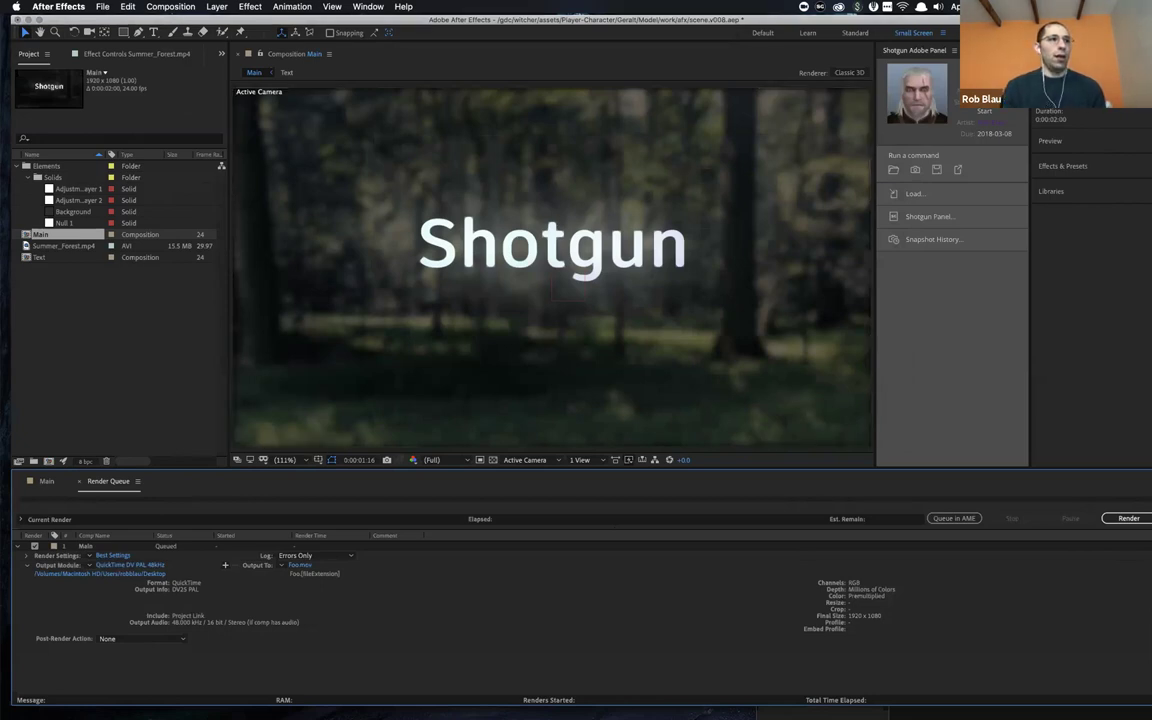
key(super+Tab)
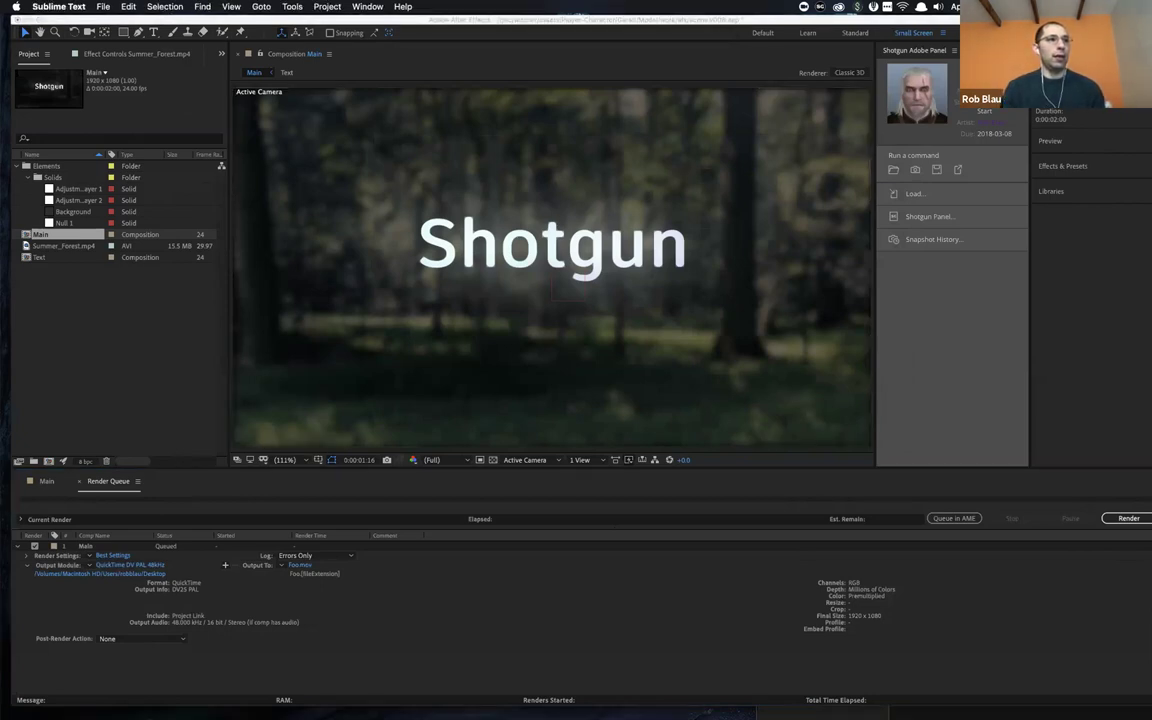
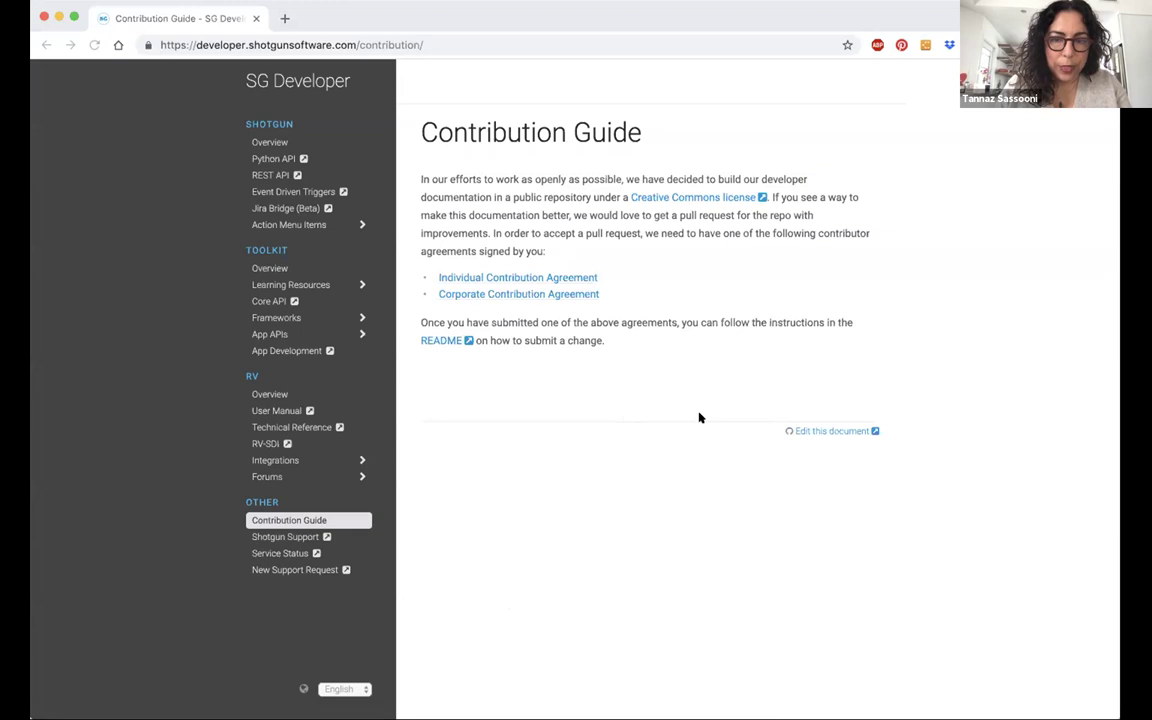
- Look over the contributor agreement PDF, then return to the Contribution Guide
click(736, 503)
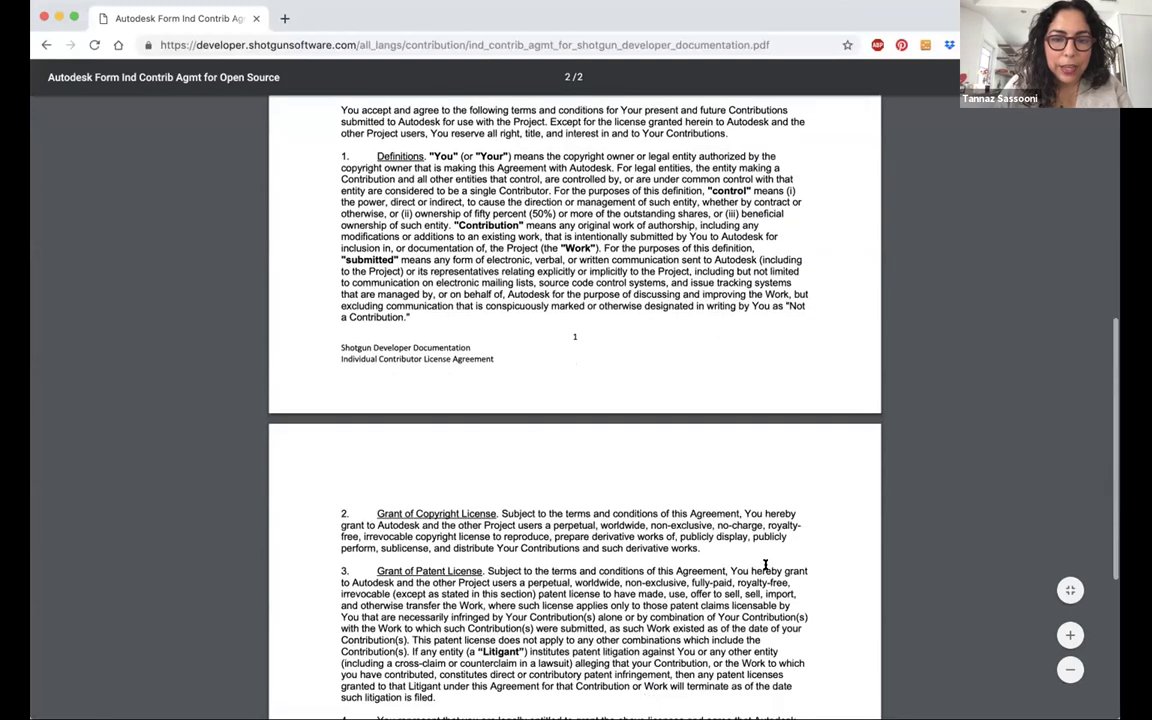
scroll(765, 565, down, 6)
scroll(765, 565, up, 8)
scroll(765, 565, up, 3)
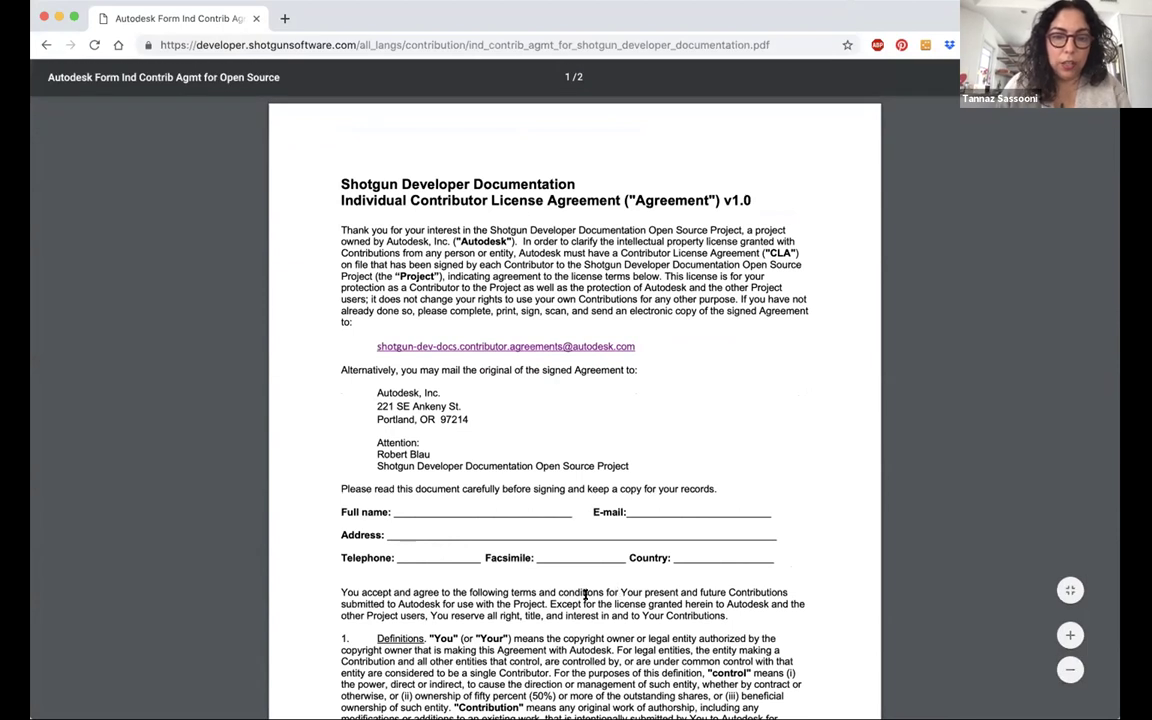
click(46, 45)
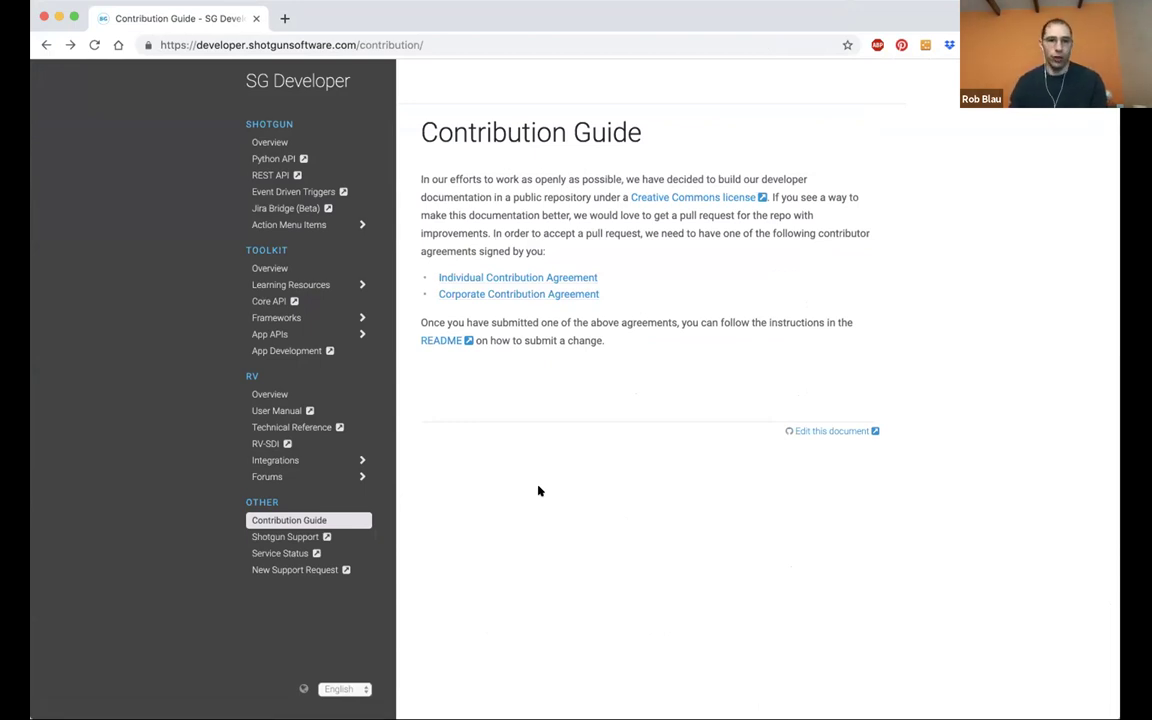
- Read through the Creative Commons license on GitHub, then close that tab
click(700, 200)
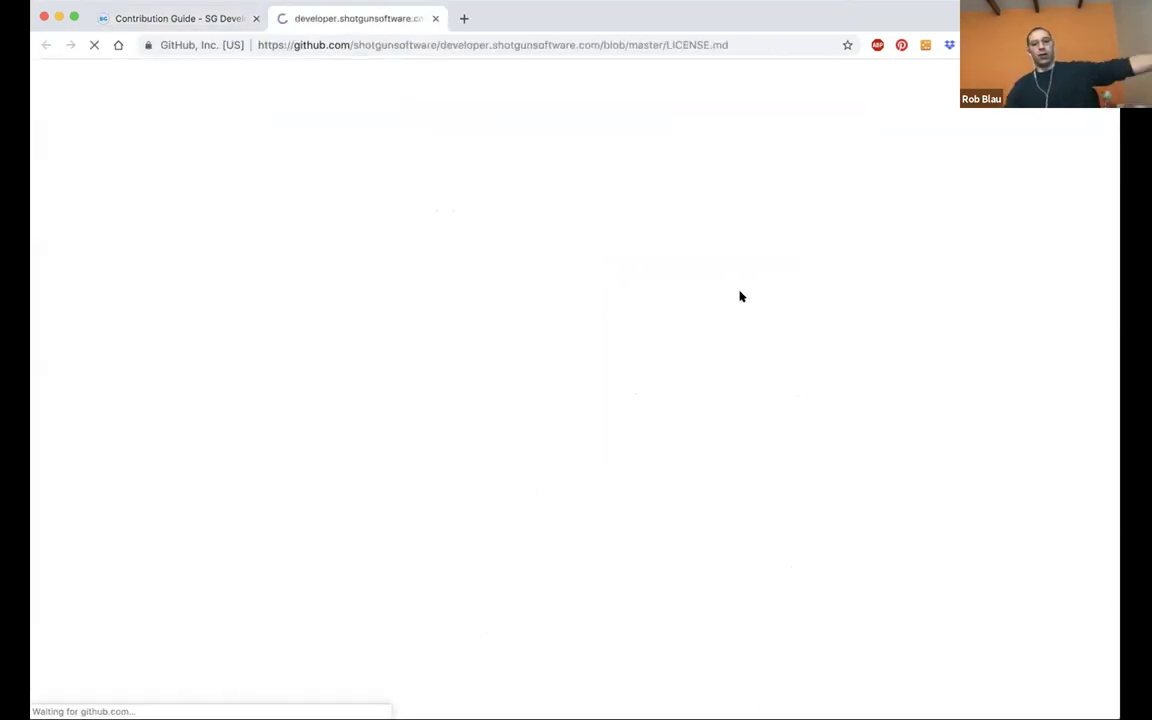
scroll(785, 560, down, 5)
scroll(780, 563, down, 15)
scroll(780, 563, down, 20)
scroll(780, 563, up, 20)
scroll(780, 563, up, 5)
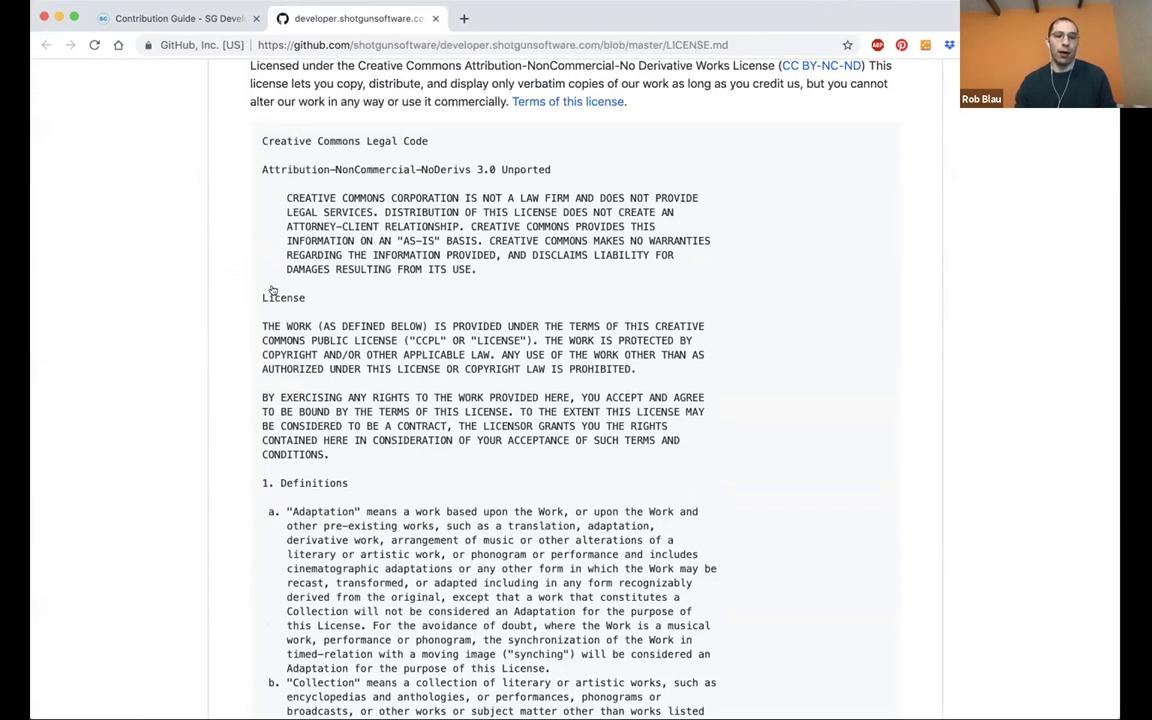
key(super+w)
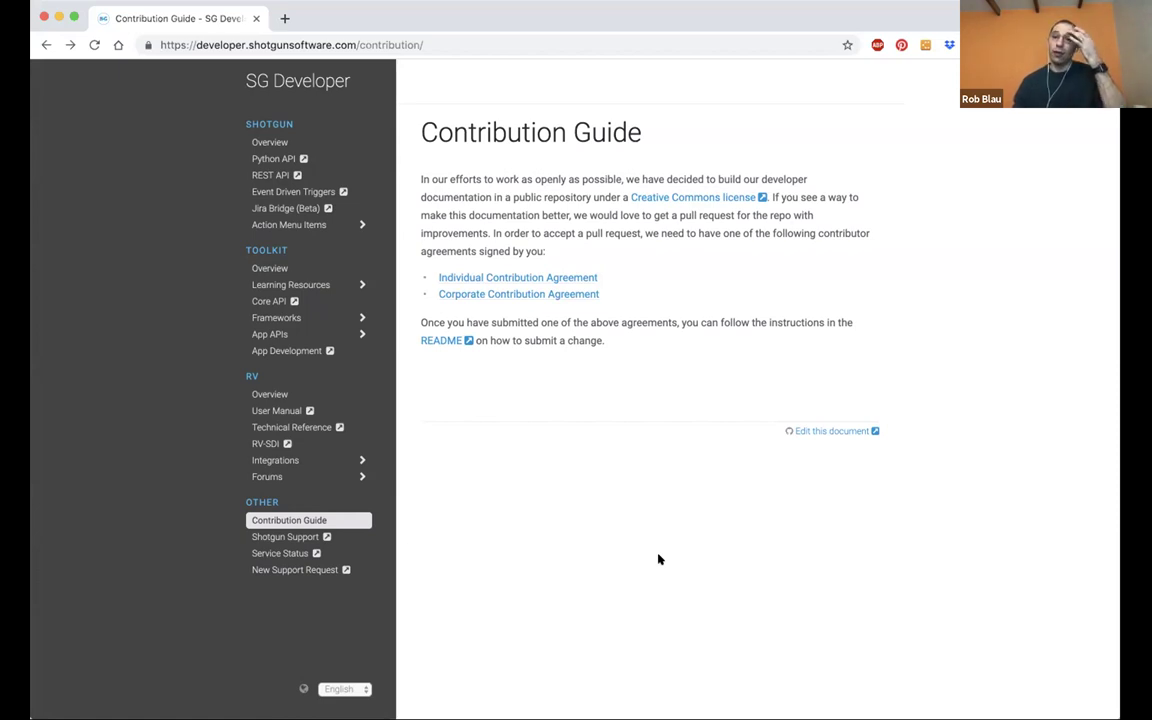
- Open the developer.shotgunsoftware.com repository README on GitHub in a new tab
click(452, 341)
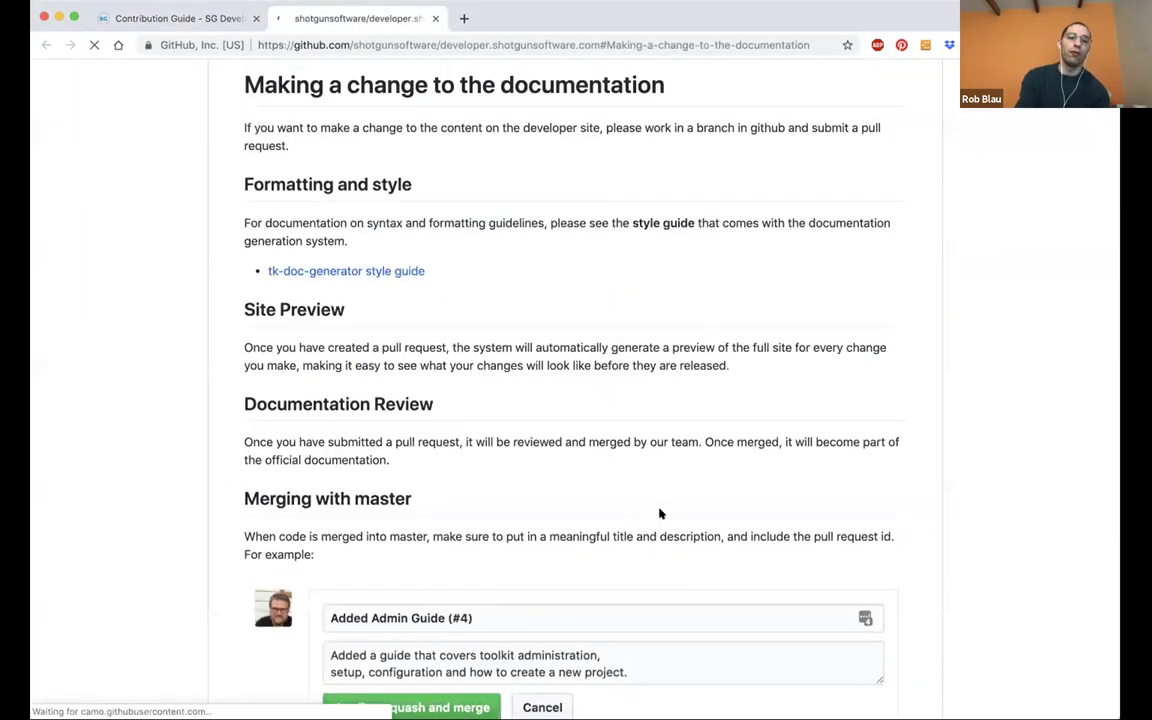
scroll(655, 508, up, 5)
scroll(660, 512, down, 5)
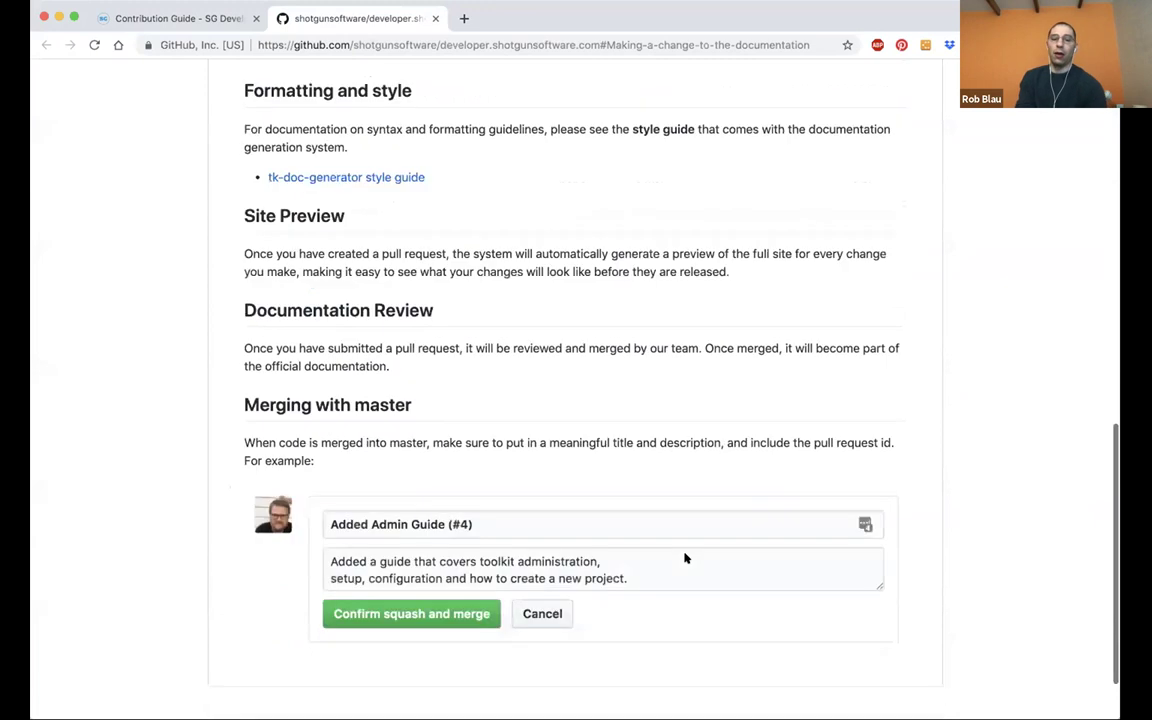
scroll(685, 558, up, 3)
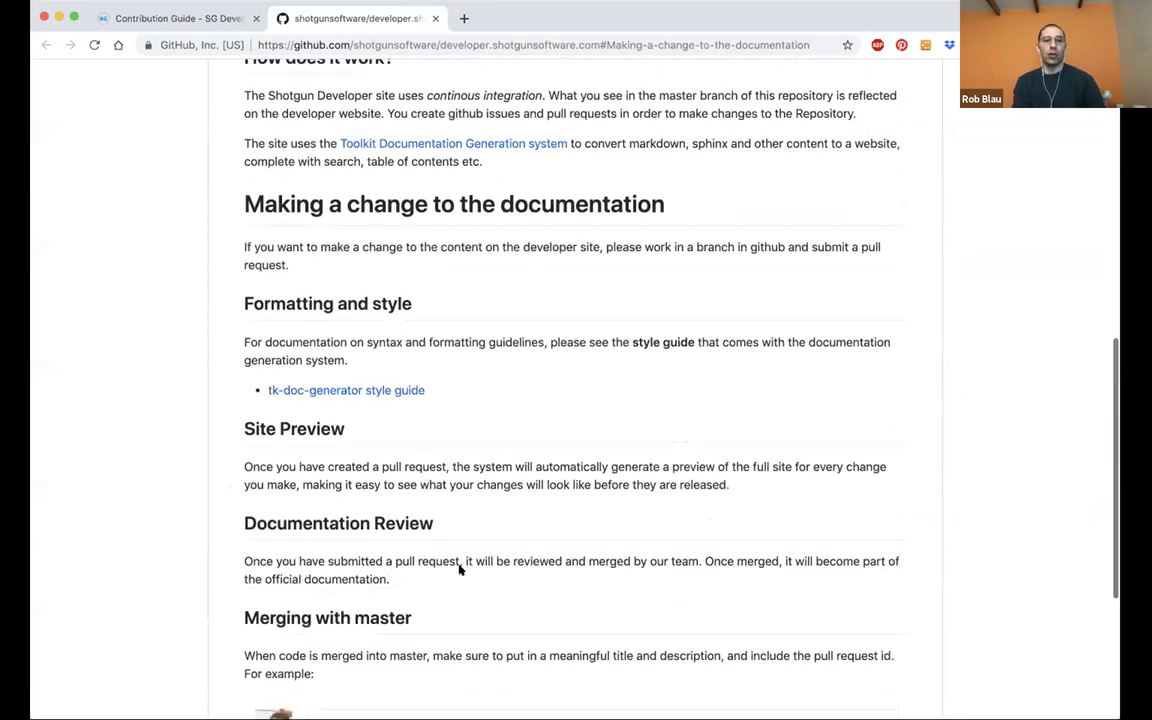
- Check the tk-doc-generator style guide, then come back to the README's 'Making a change to the documentation' section
click(355, 392)
scroll(695, 618, down, 7)
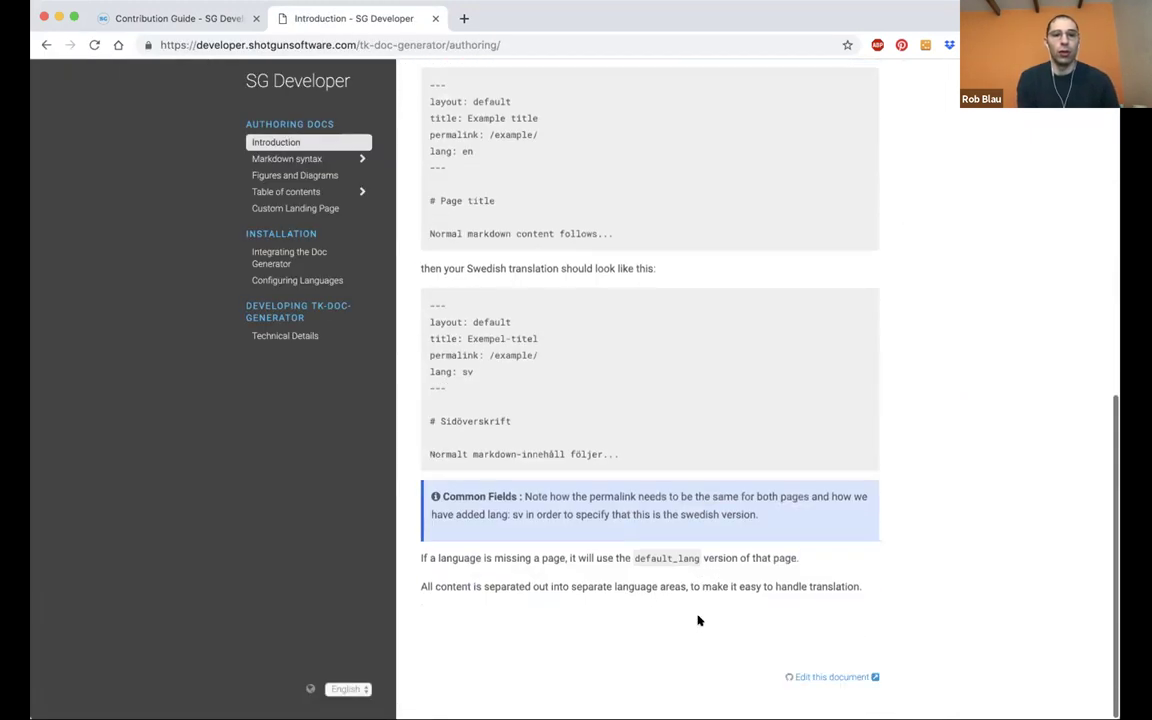
scroll(698, 620, up, 4)
scroll(698, 620, up, 3)
key(super+bracketleft)
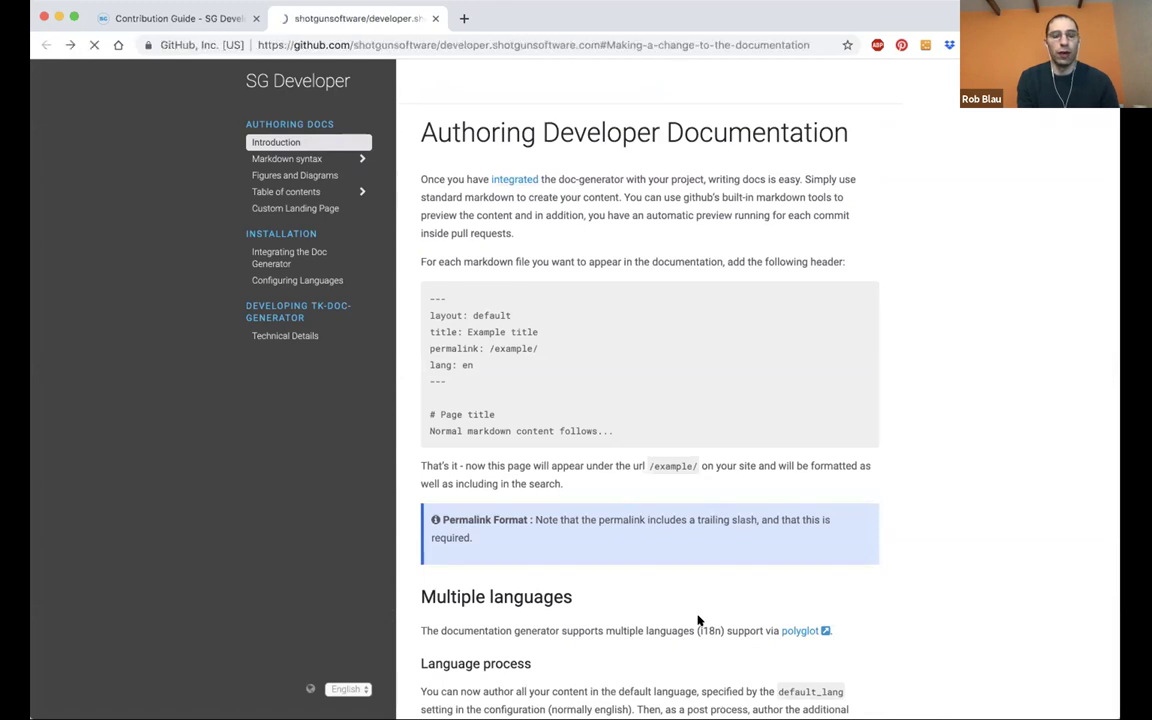
scroll(674, 621, up, 10)
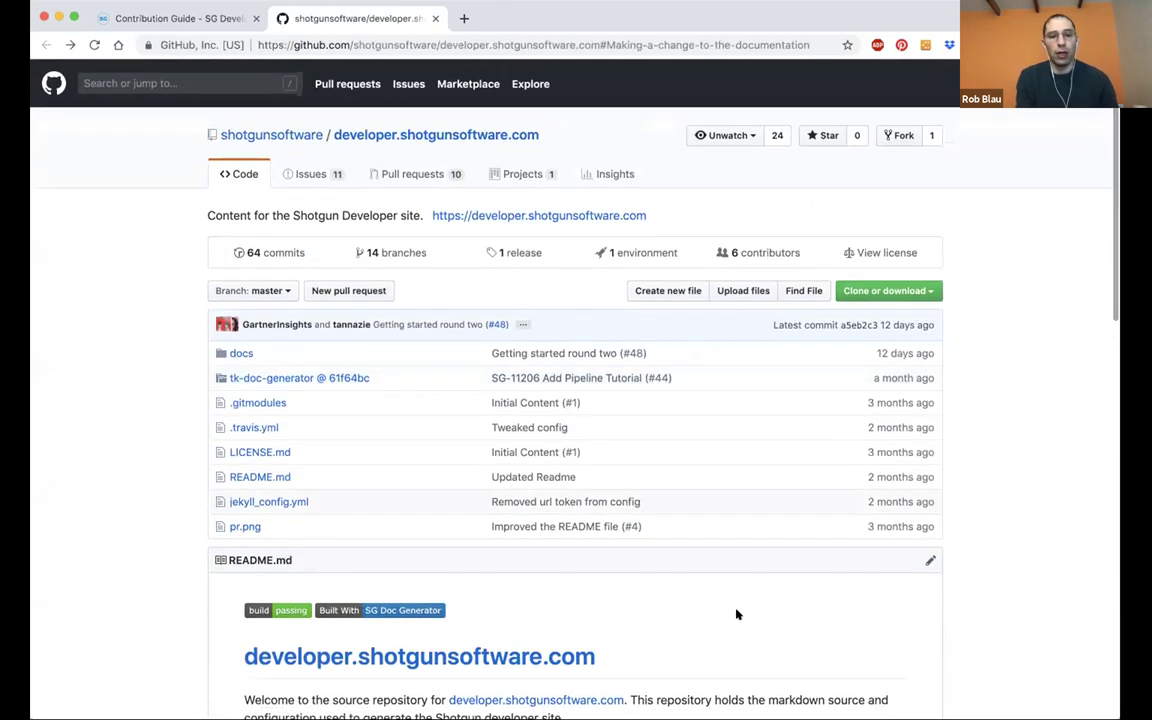
scroll(737, 614, down, 5)
scroll(737, 614, down, 2)
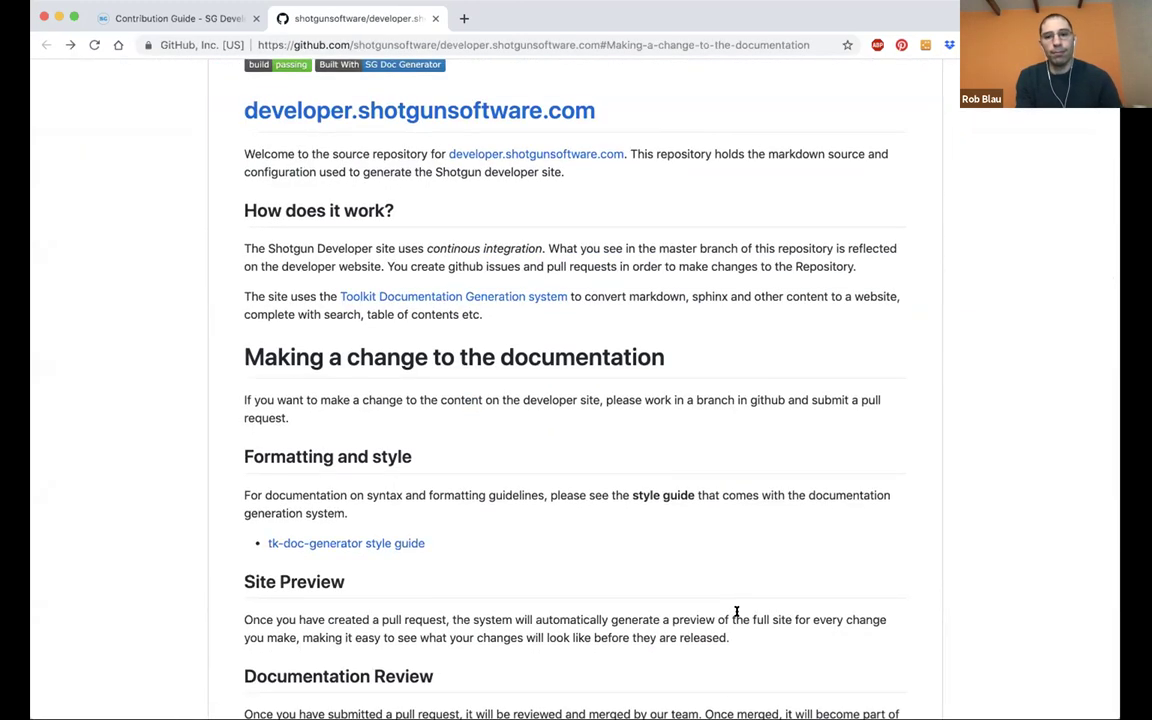